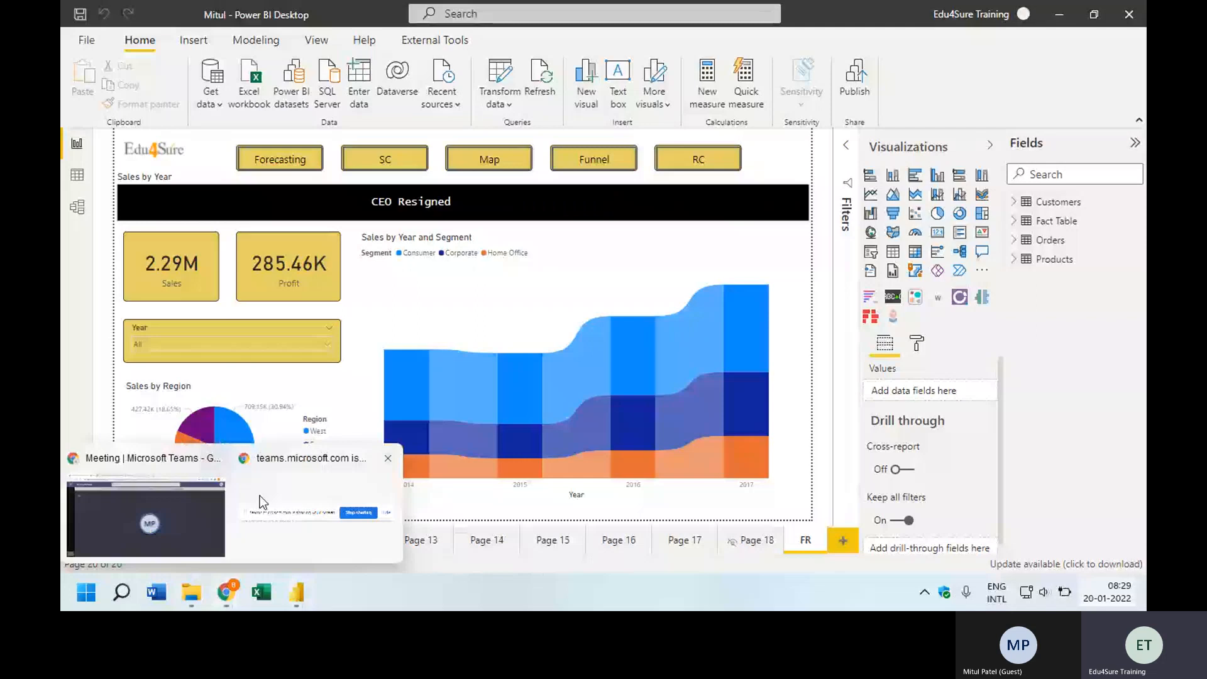
- Switch to the Power BI service in the browser and open My workspace from the home page
mouse_move(264, 493)
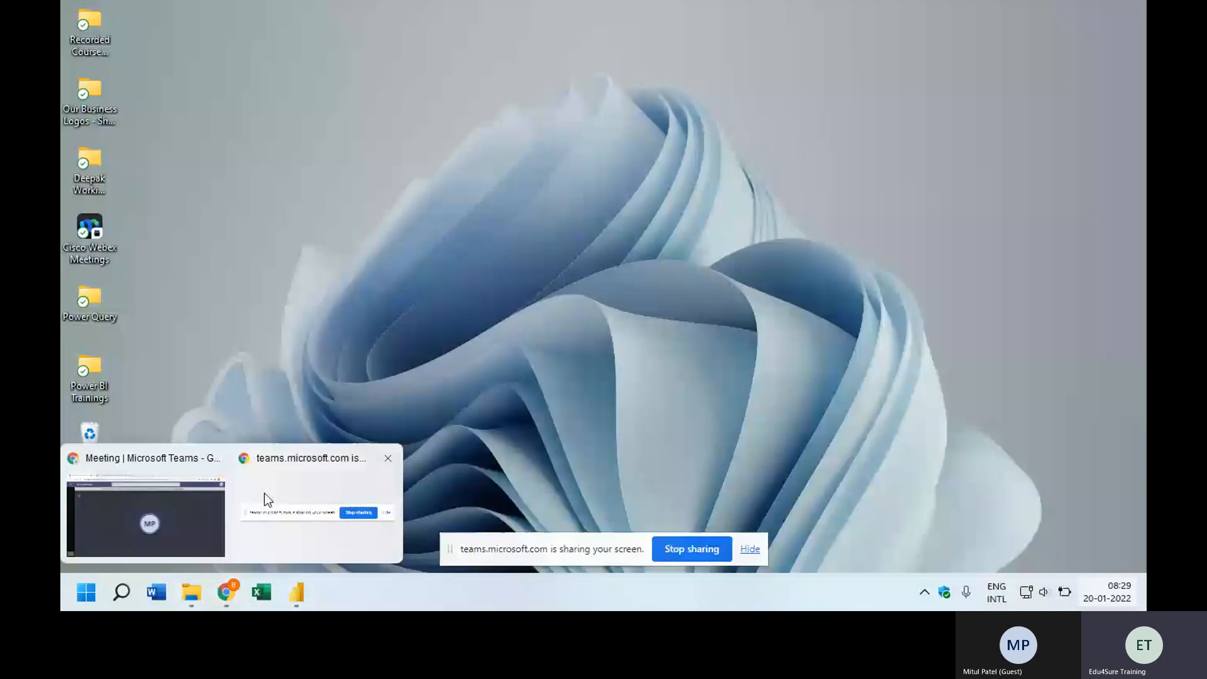
mouse_move(207, 493)
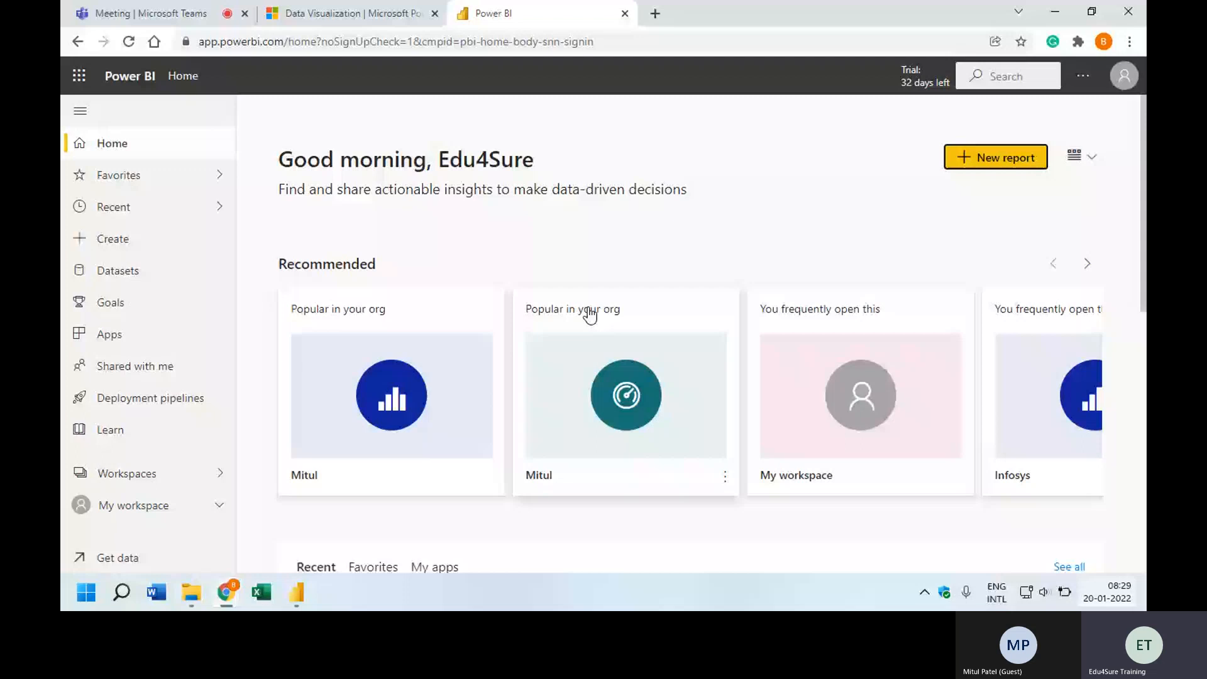
scroll(907, 284, down, 1)
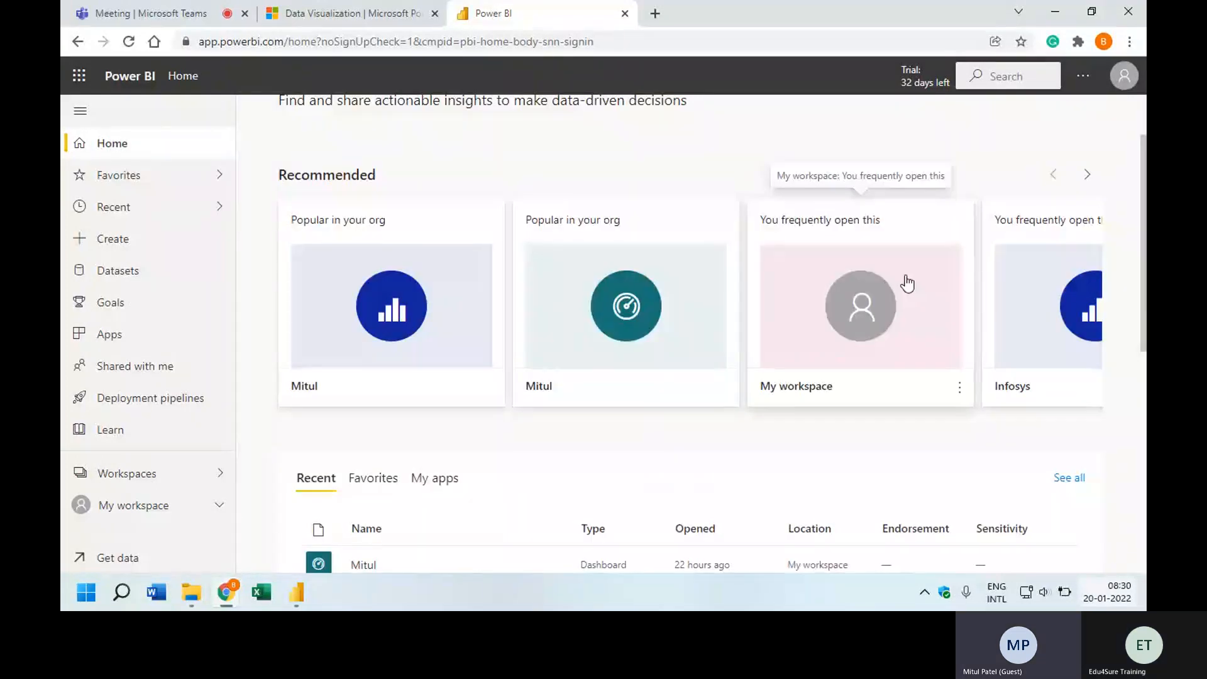
scroll(907, 277, up, 1)
click(906, 263)
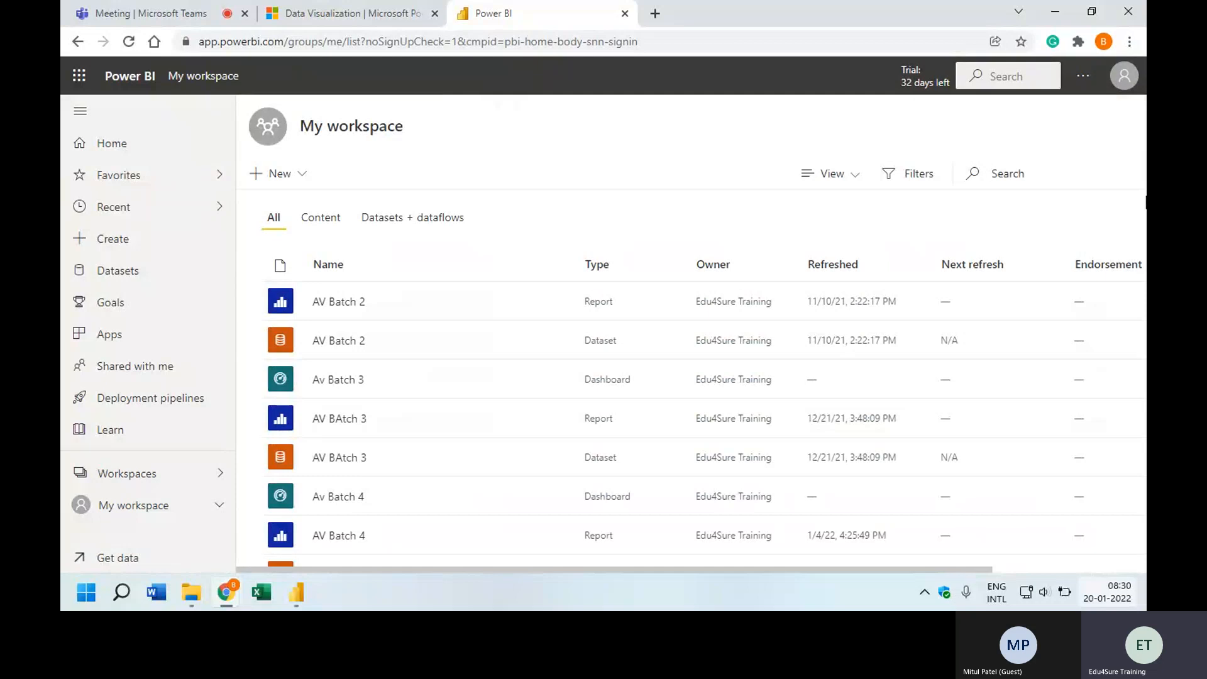
drag(410, 126, 295, 127)
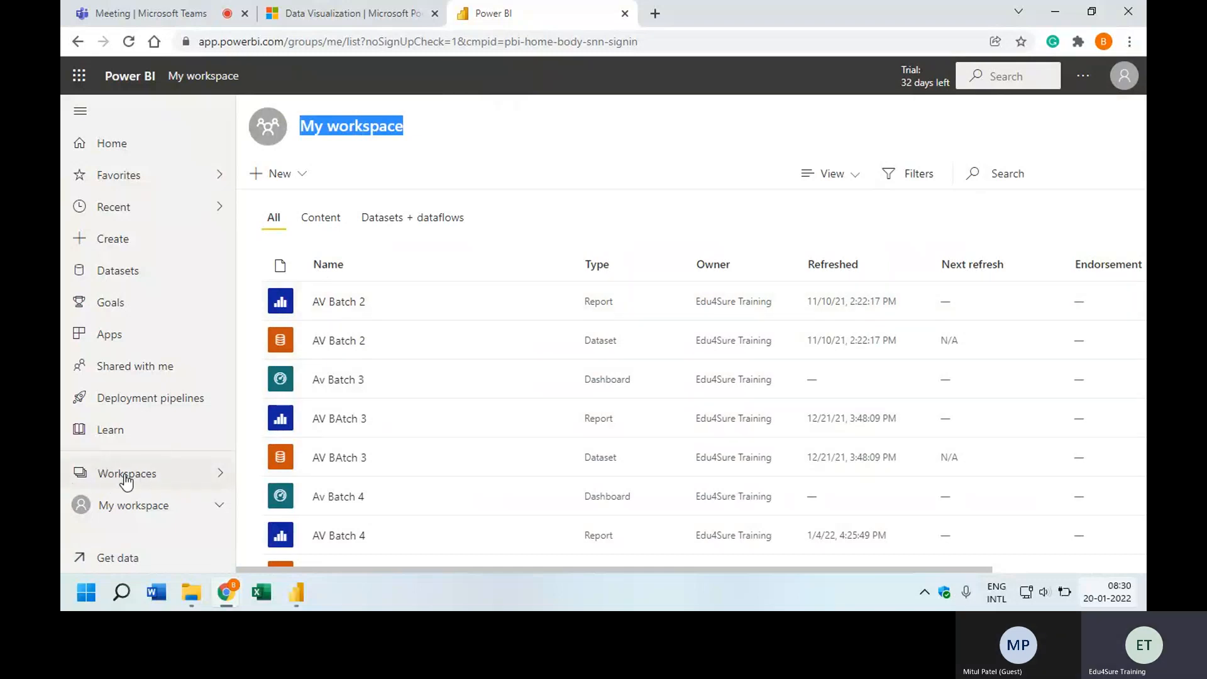
click(153, 6)
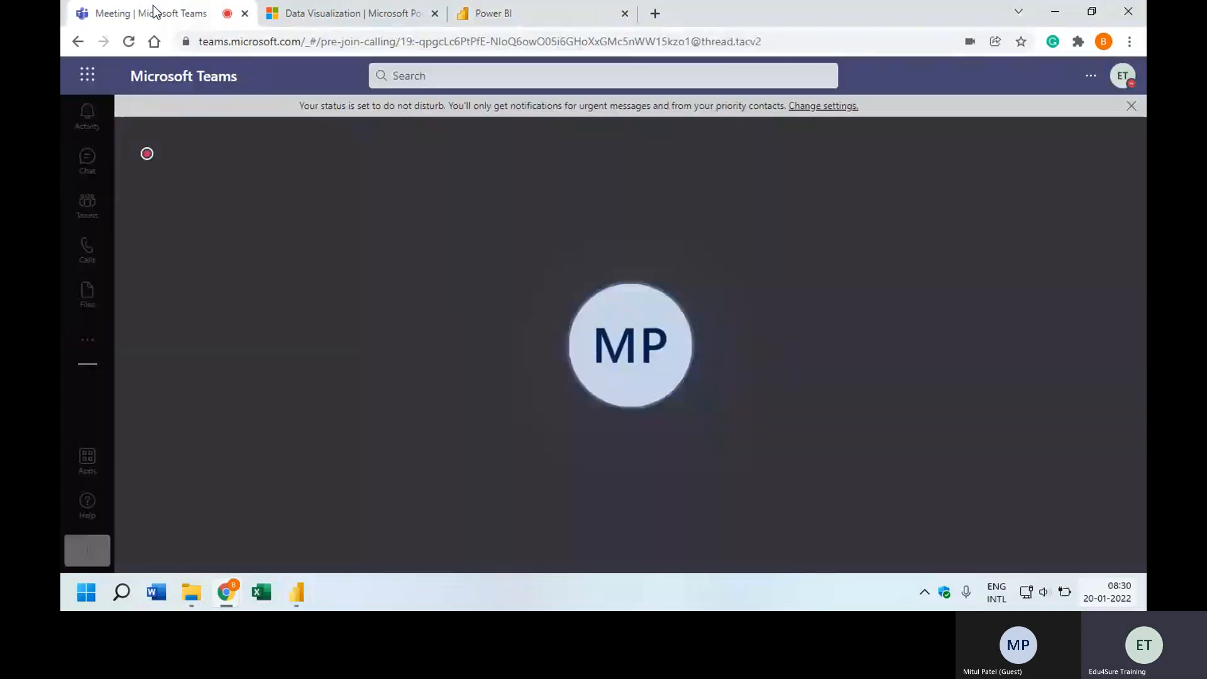
click(465, 14)
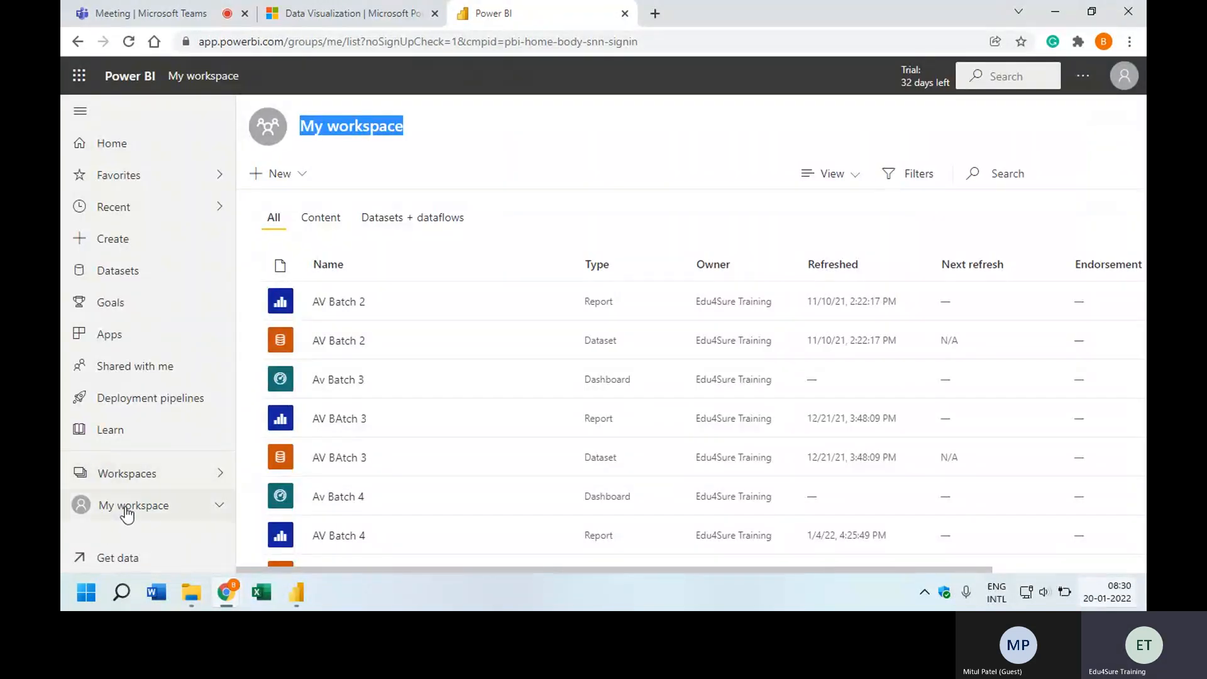
- Create and save a new workspace named with the training participant's first name
click(123, 471)
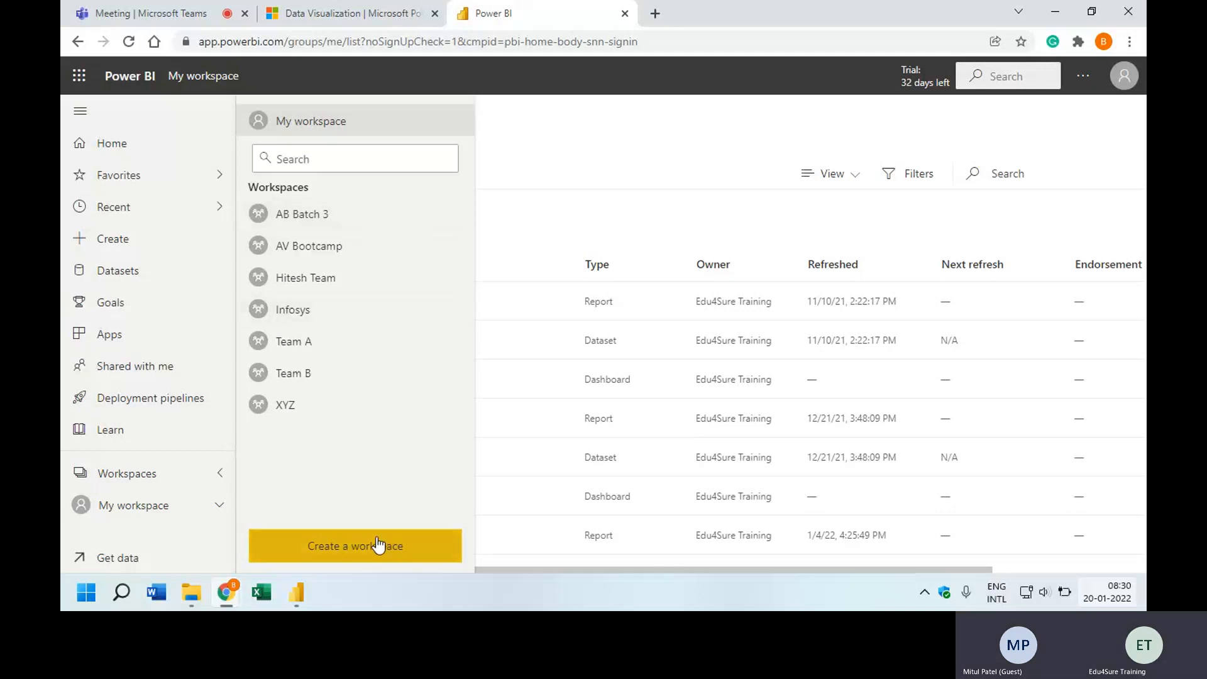
click(345, 550)
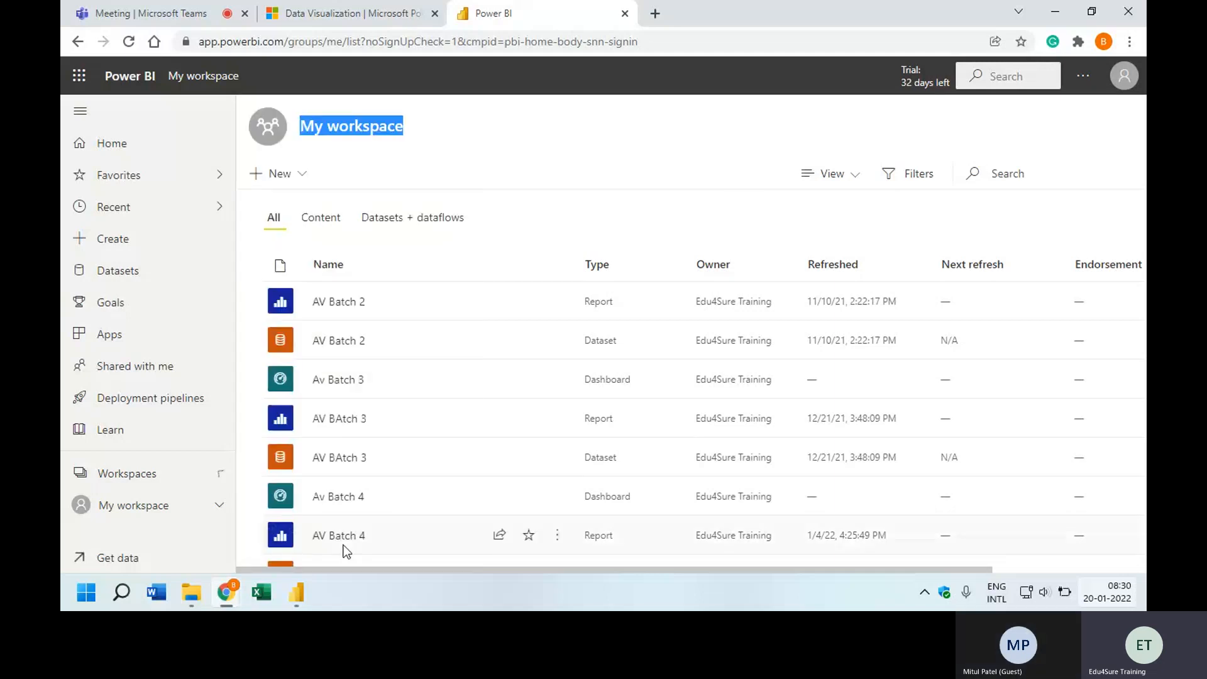
click(827, 299)
text(Mitul)
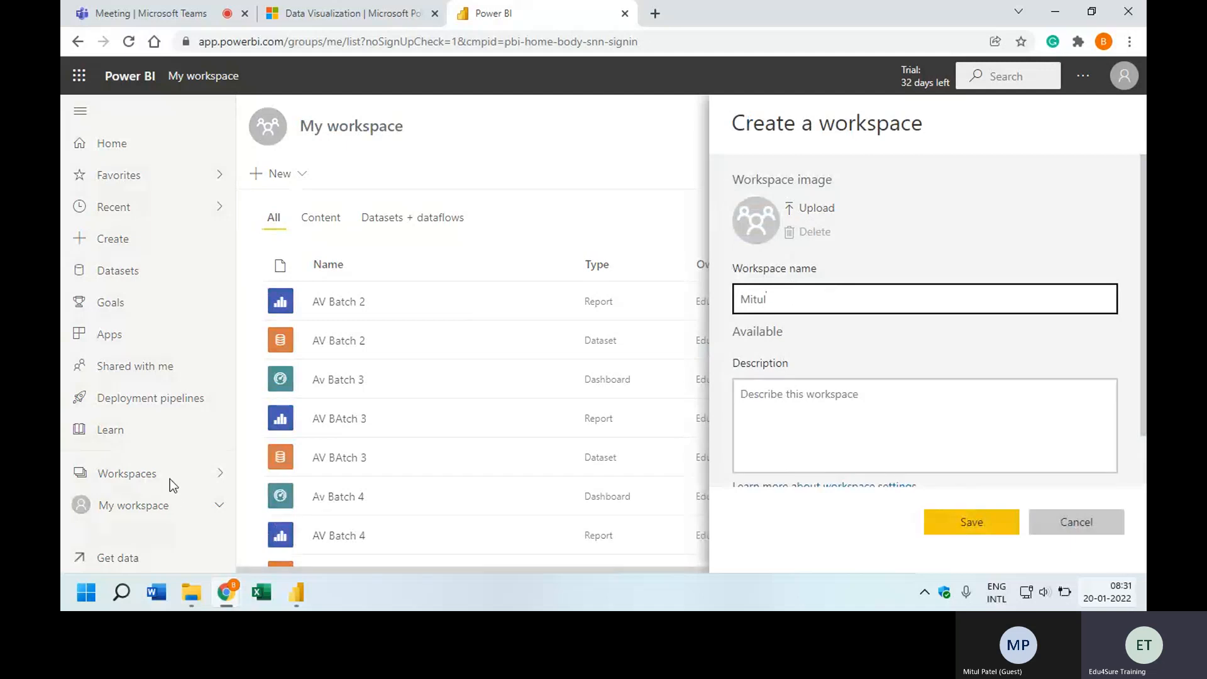
click(977, 520)
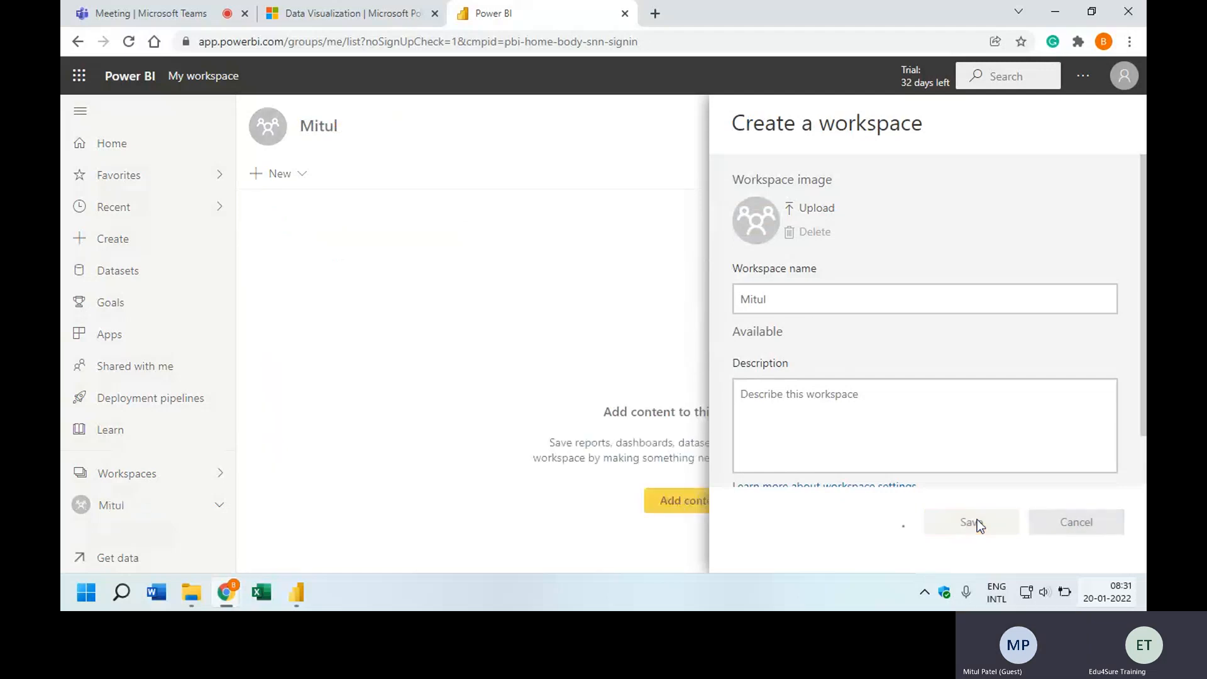
- Open the workspace access settings of the newly created workspace
click(189, 472)
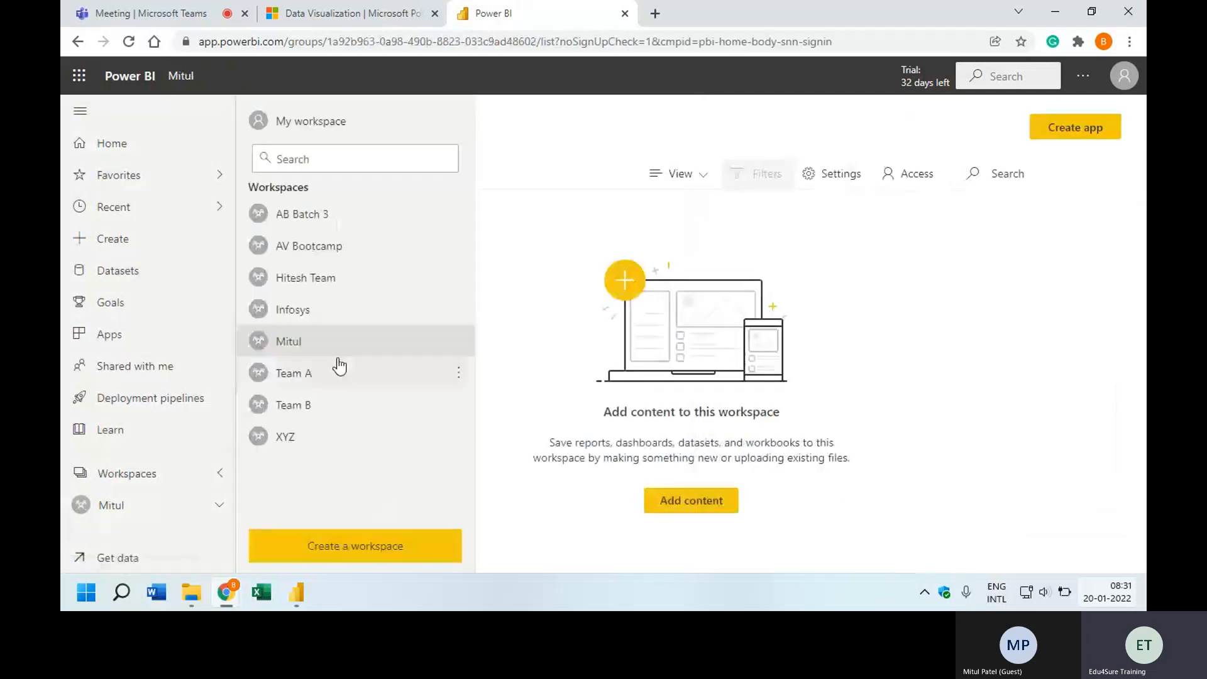
click(459, 341)
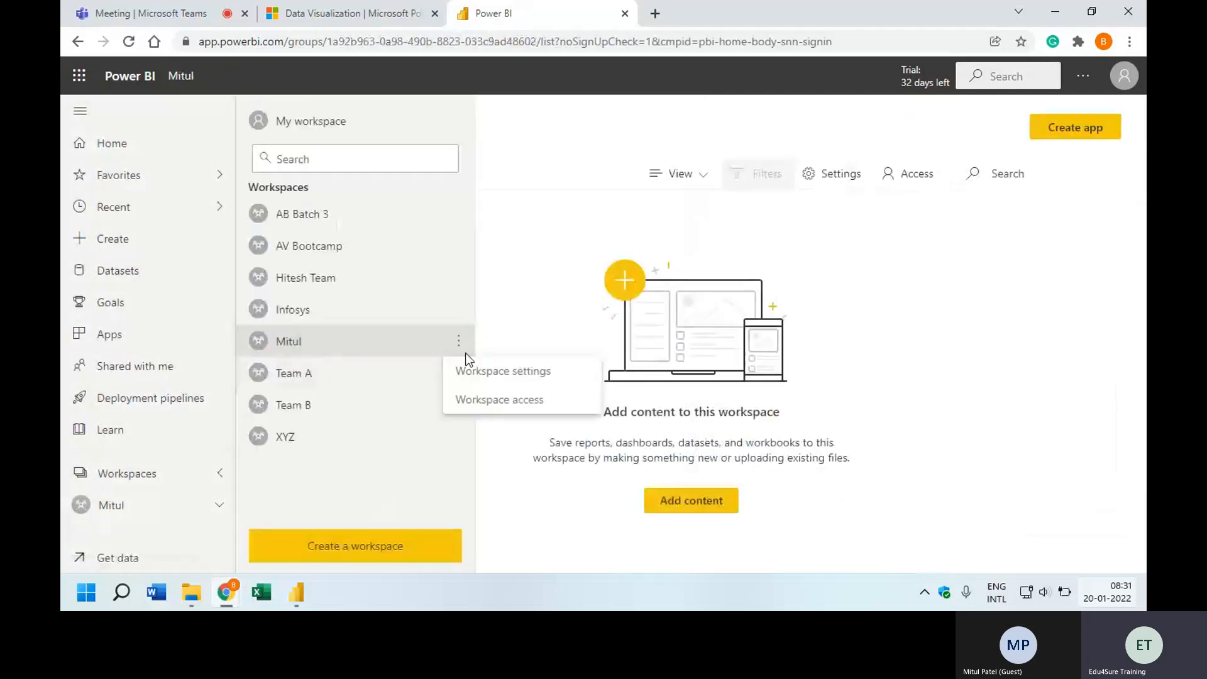
click(485, 399)
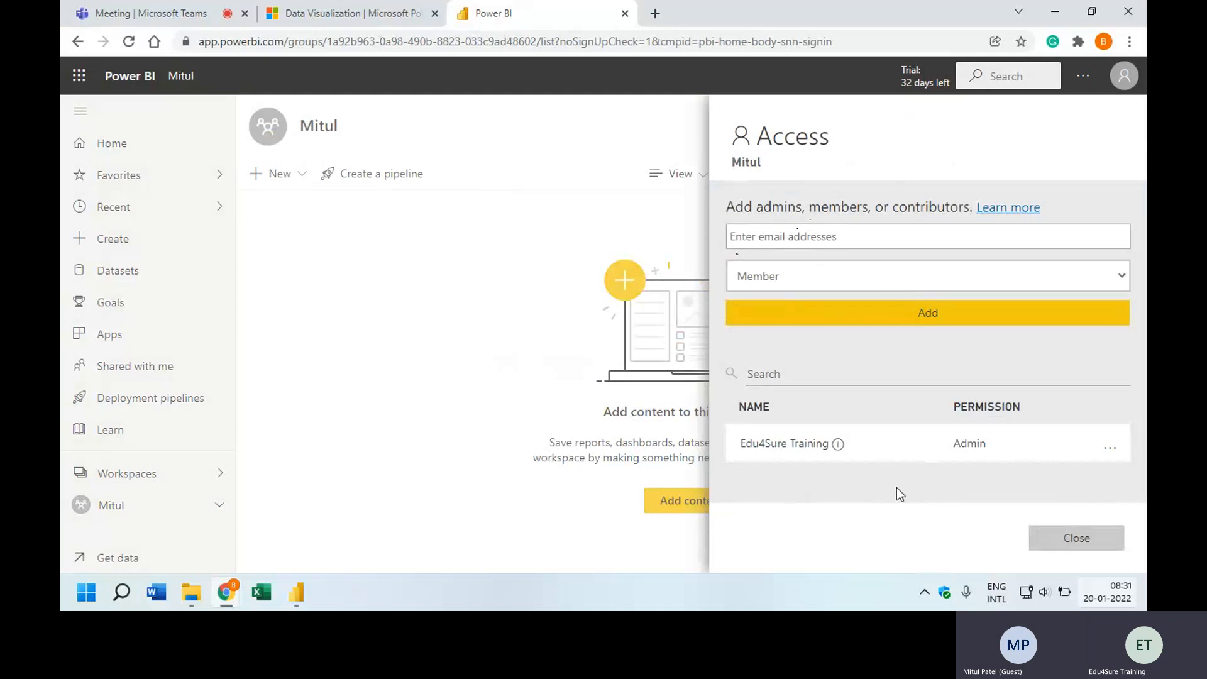
- Switch to Power BI Desktop and publish the open report to the newly created workspace
mouse_move(298, 598)
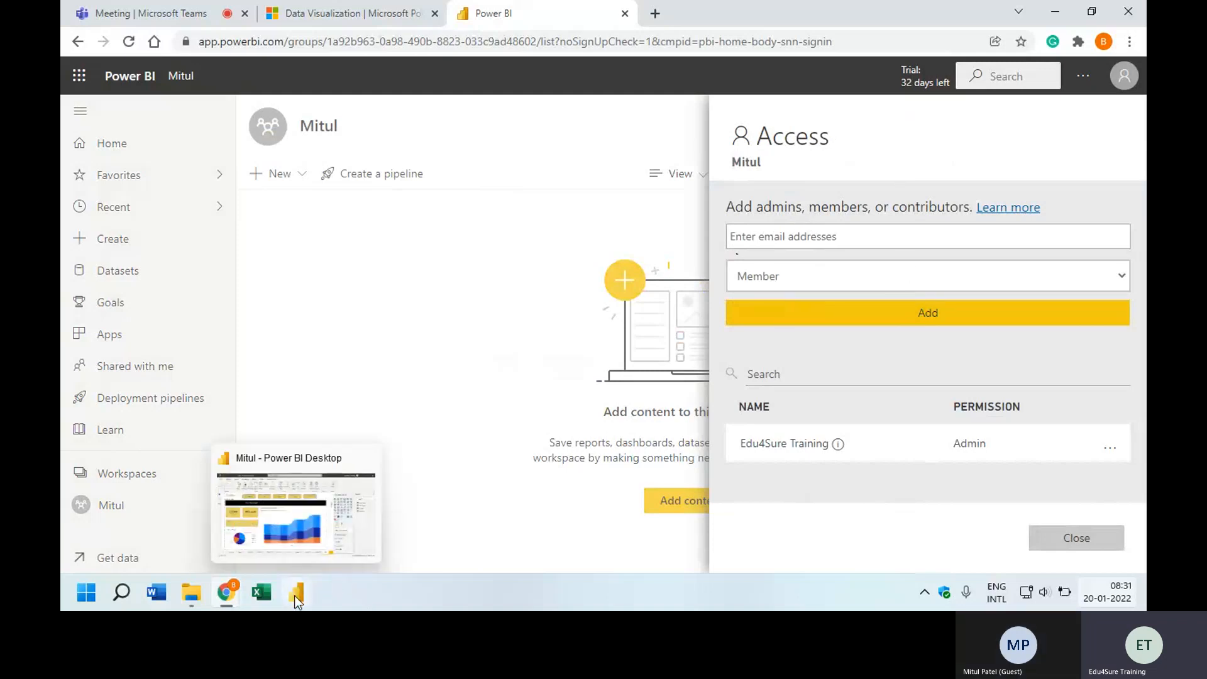
click(298, 599)
click(861, 108)
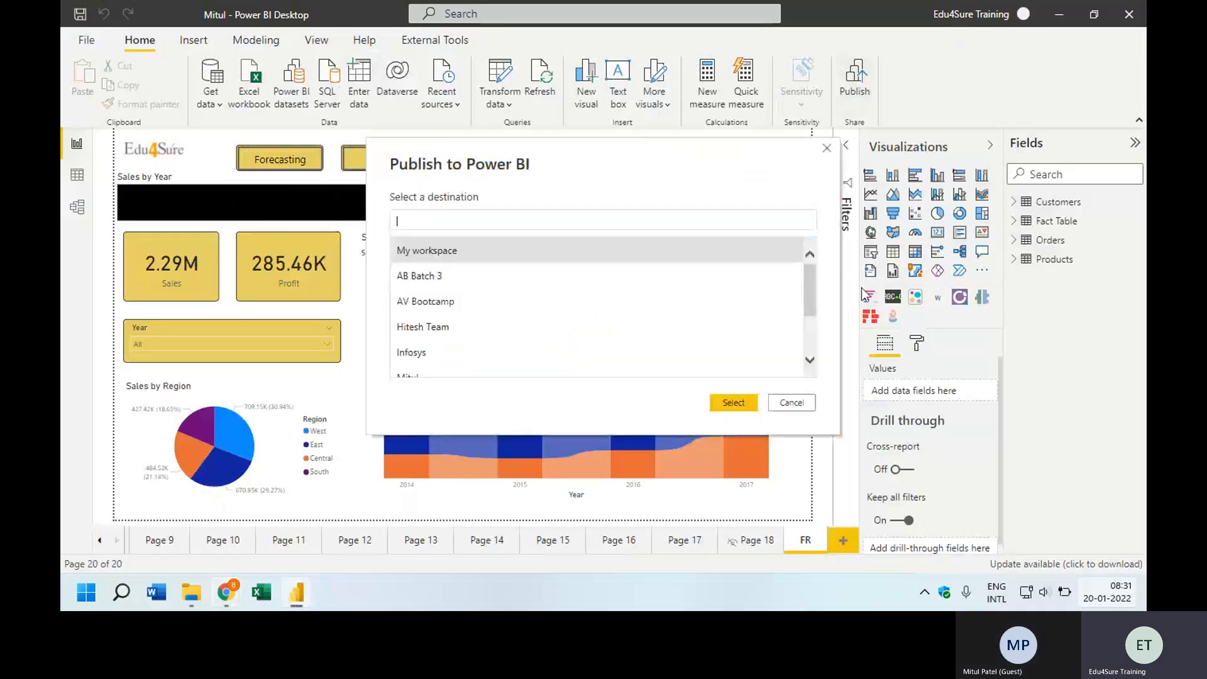
drag(806, 279, 805, 361)
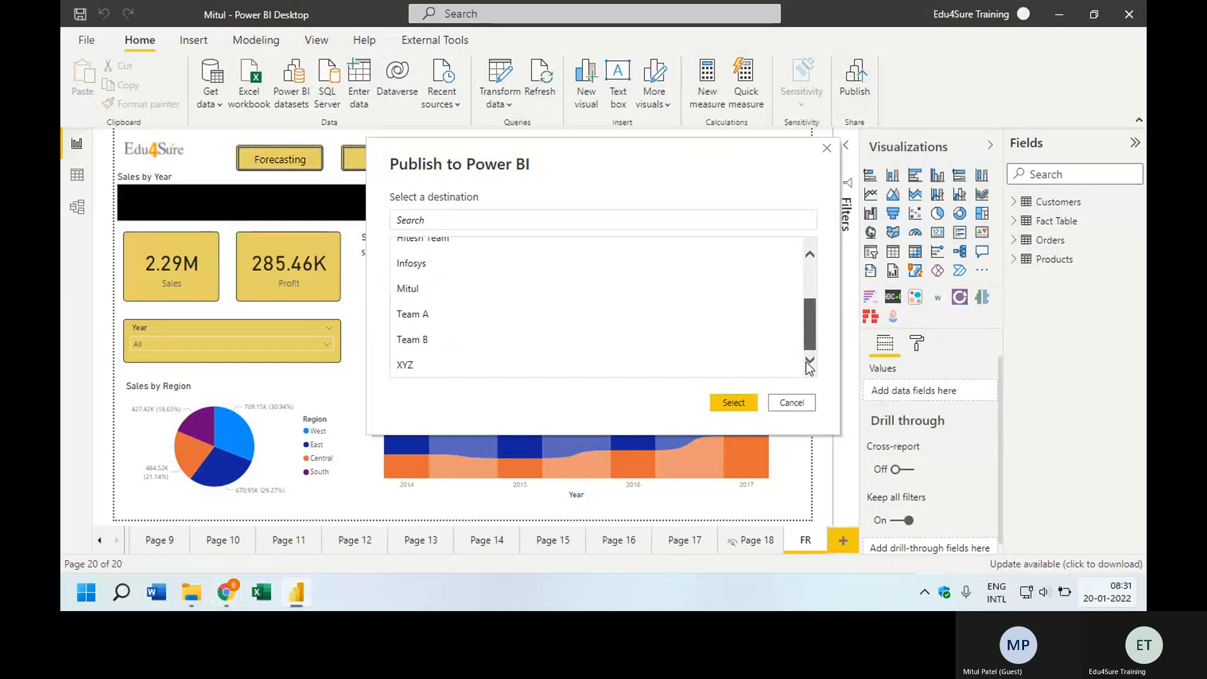
click(462, 291)
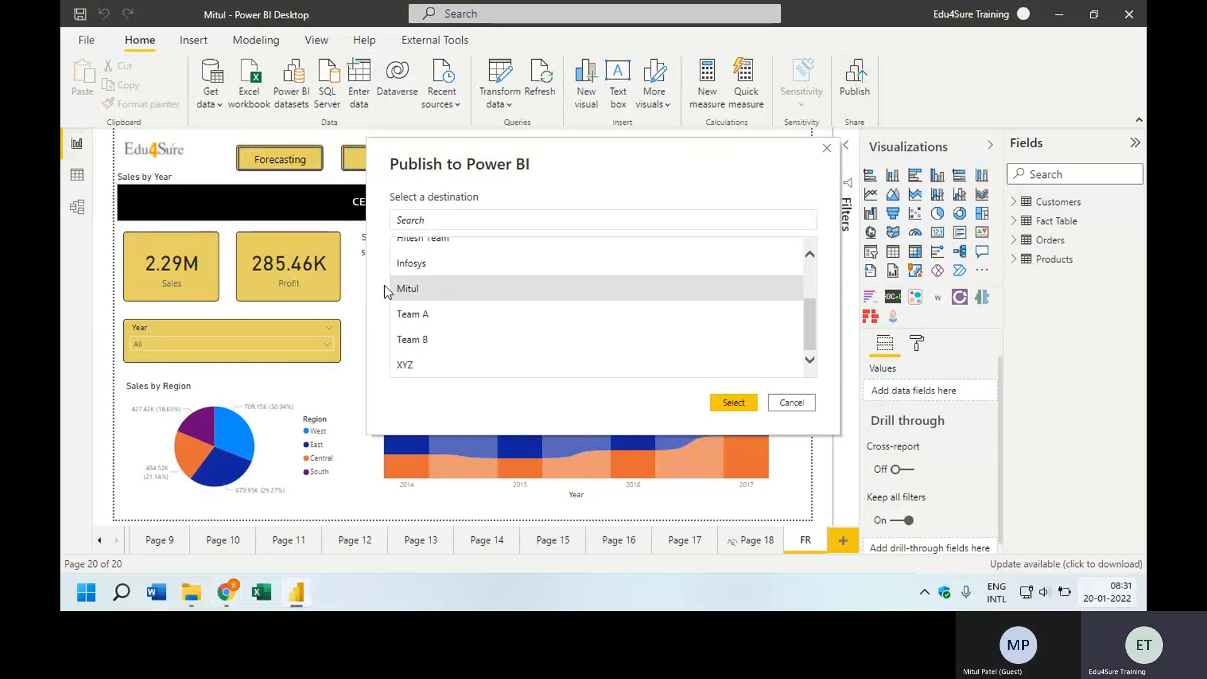
click(736, 405)
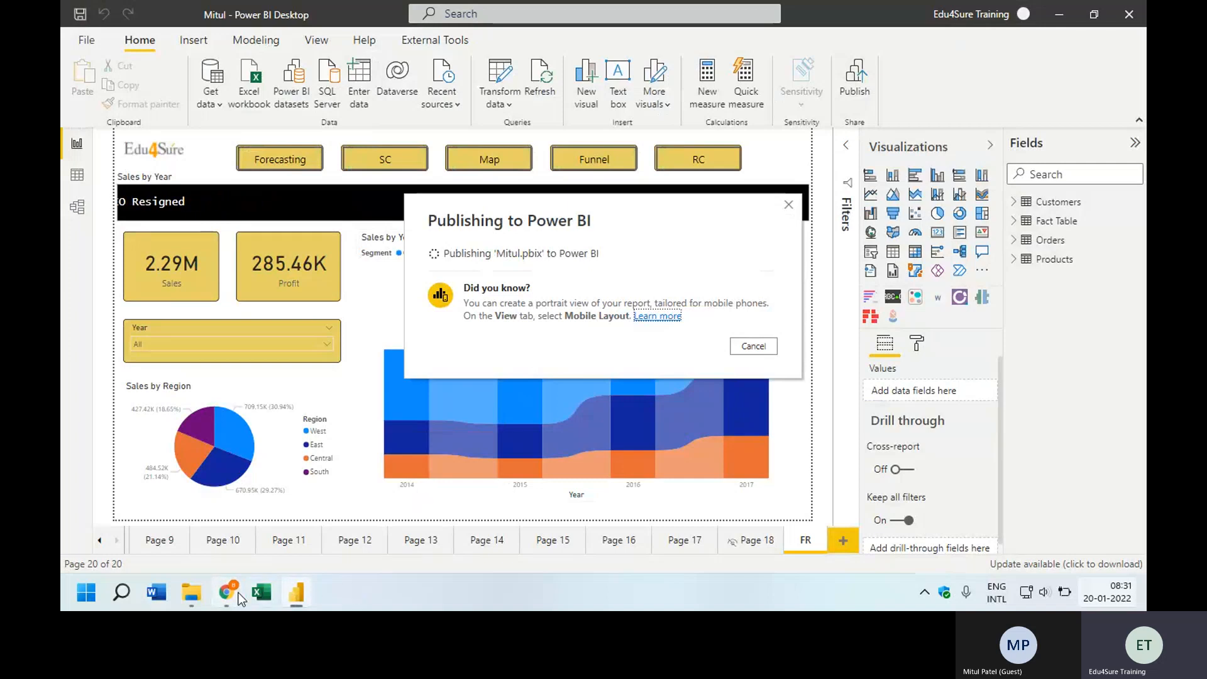
- Switch to the Power BI service in the browser and close the workspace's access settings
mouse_move(228, 591)
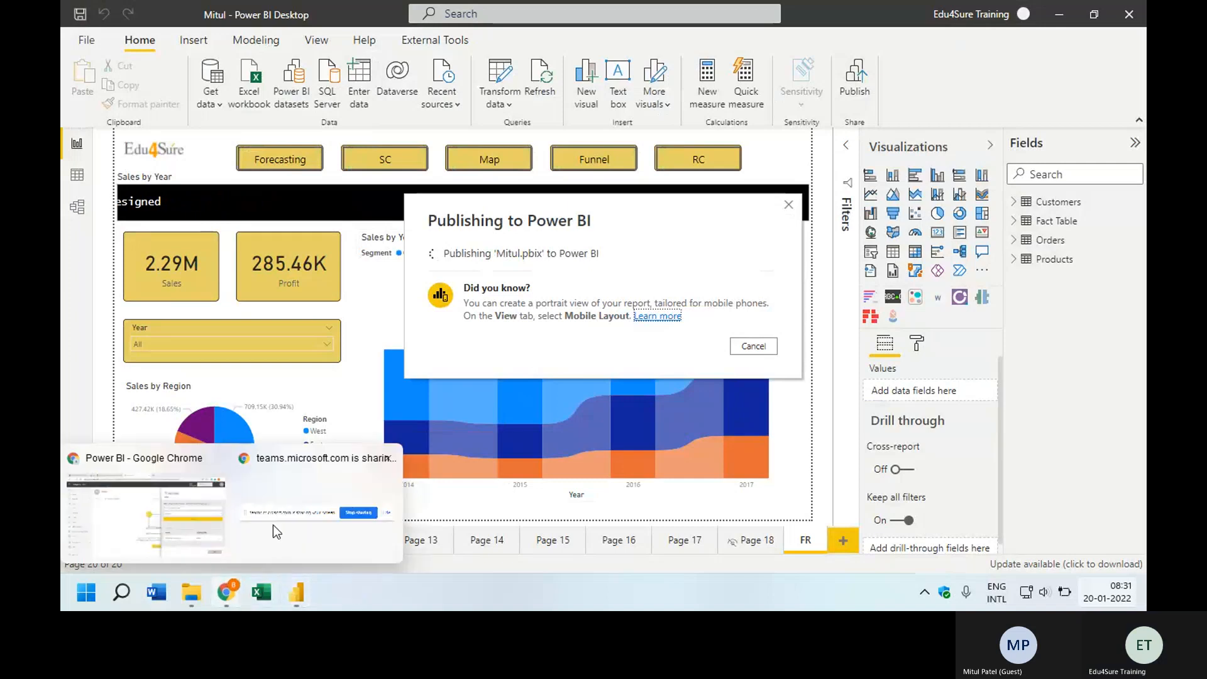
click(218, 511)
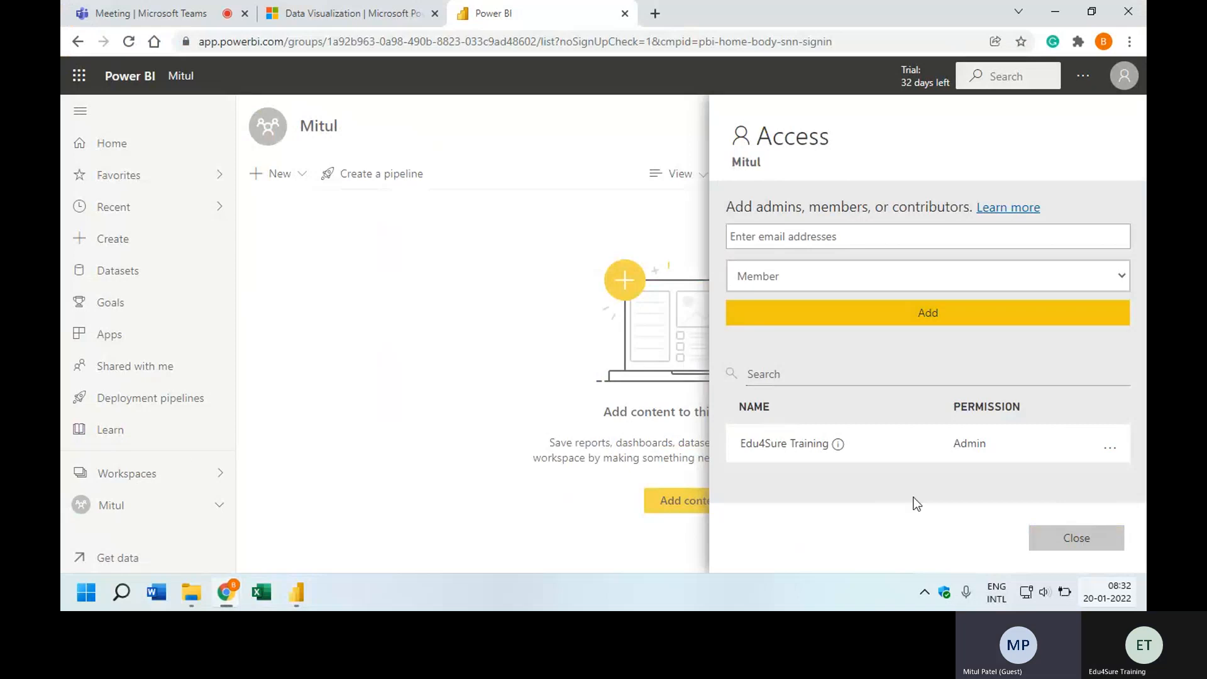
click(1078, 539)
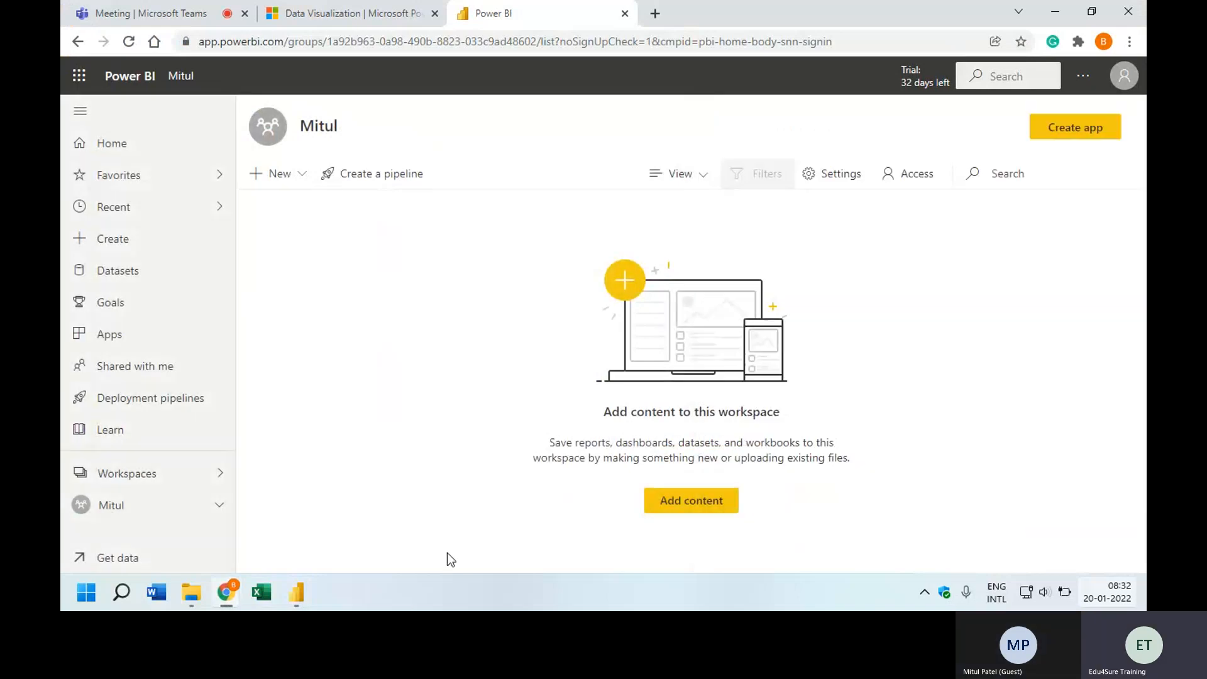
- Return to Power BI Desktop, save the report and republish it to the new workspace, replacing the existing dataset
click(306, 597)
click(749, 390)
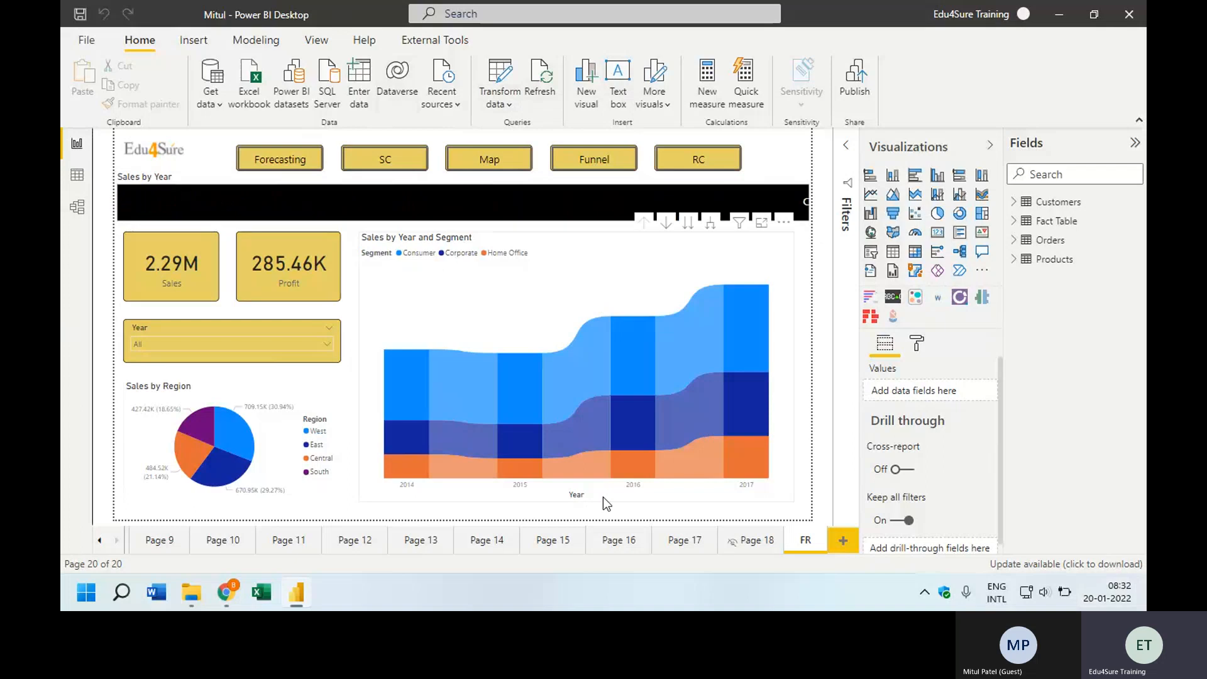
click(855, 79)
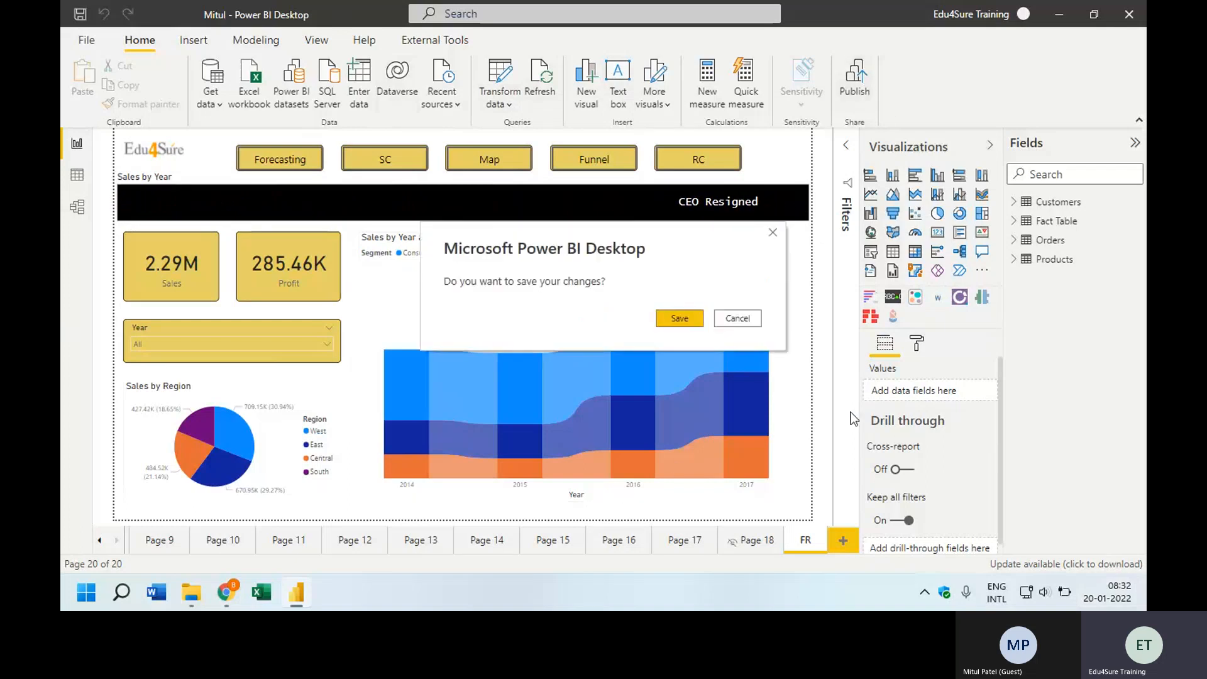
click(676, 318)
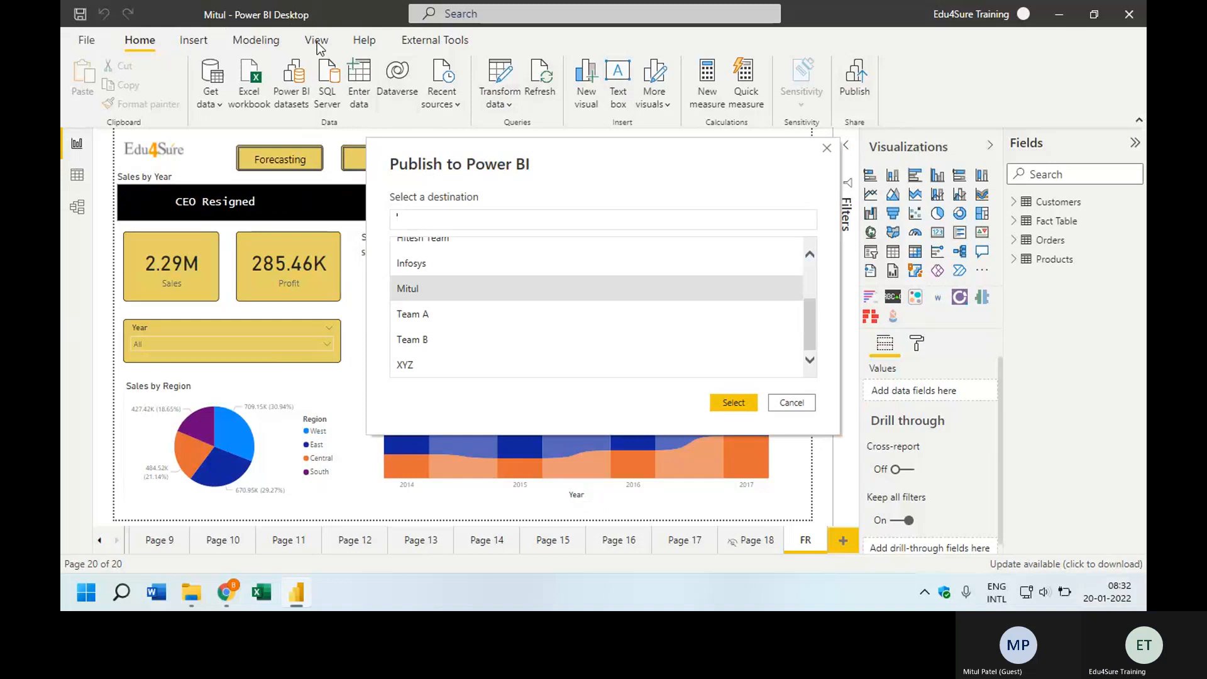
click(424, 292)
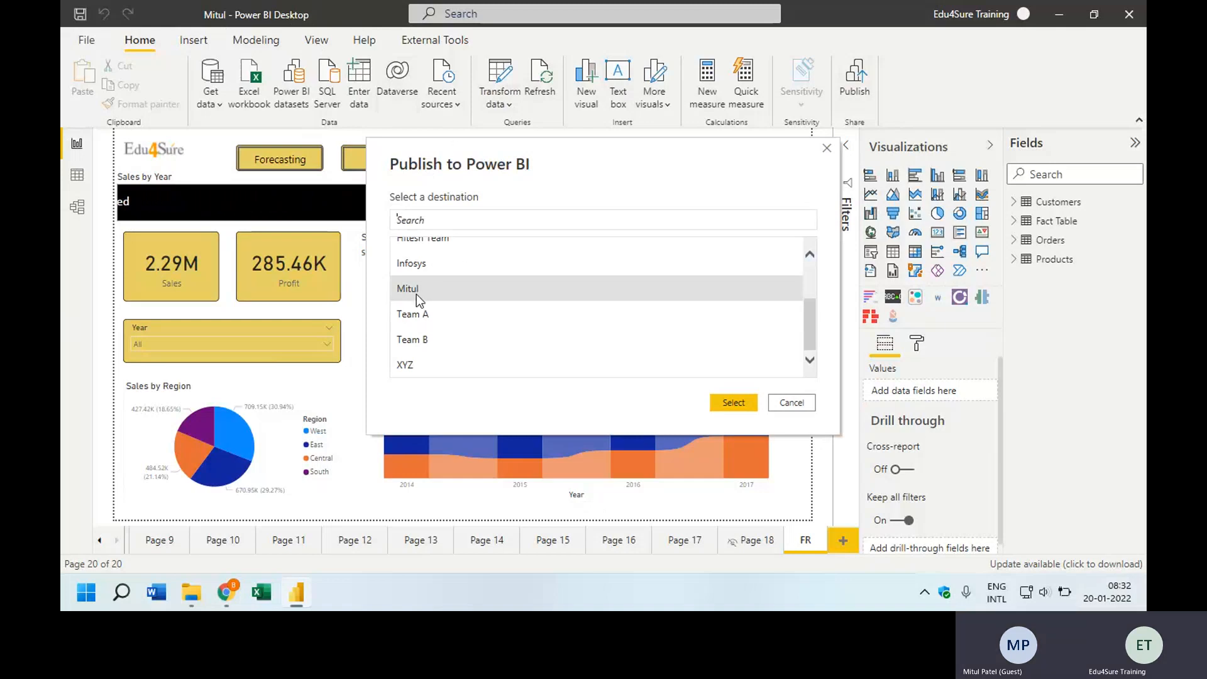
click(403, 293)
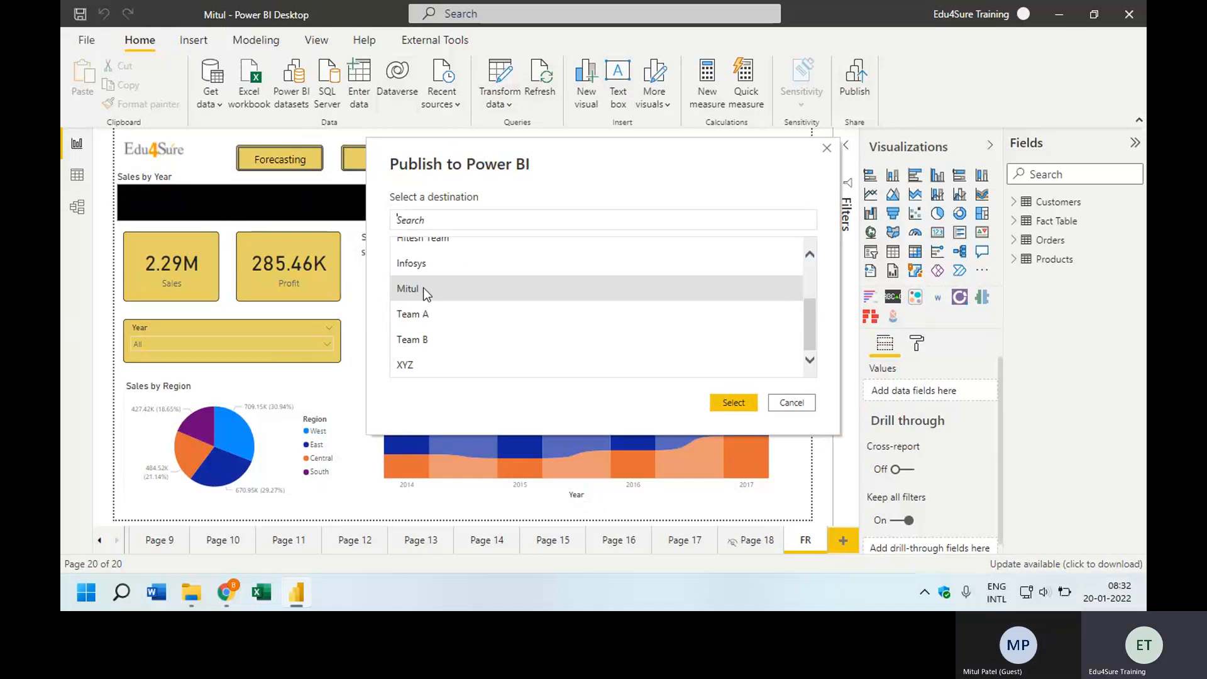
click(735, 404)
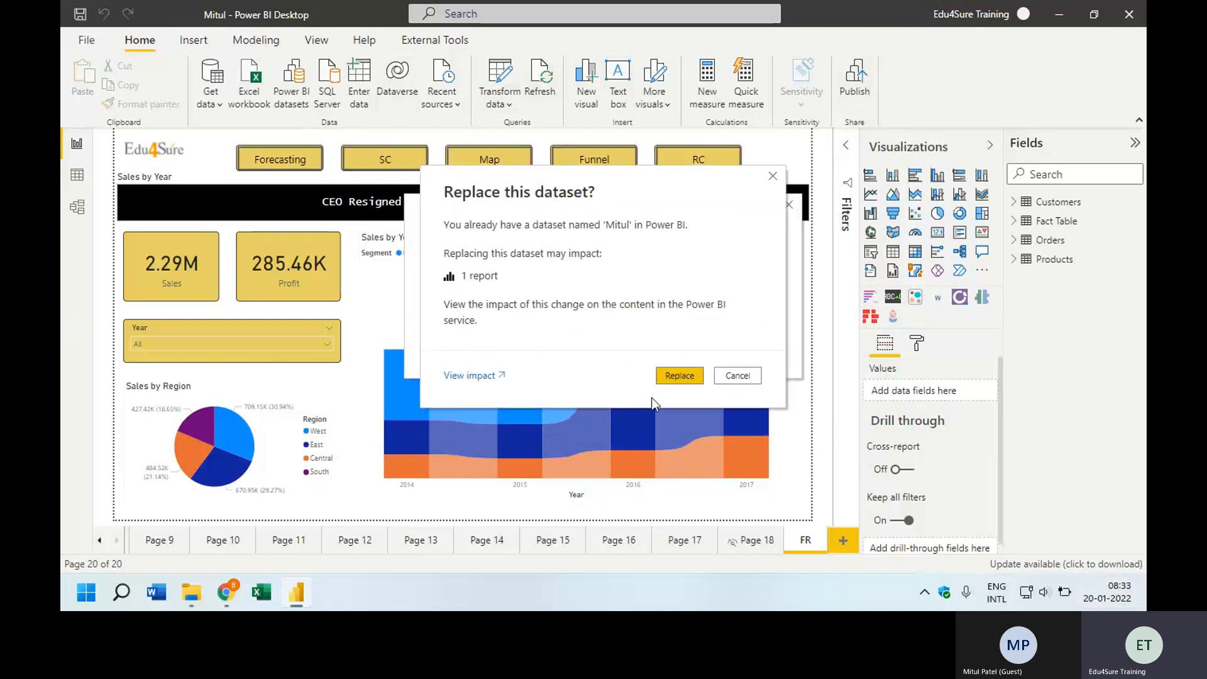
click(679, 376)
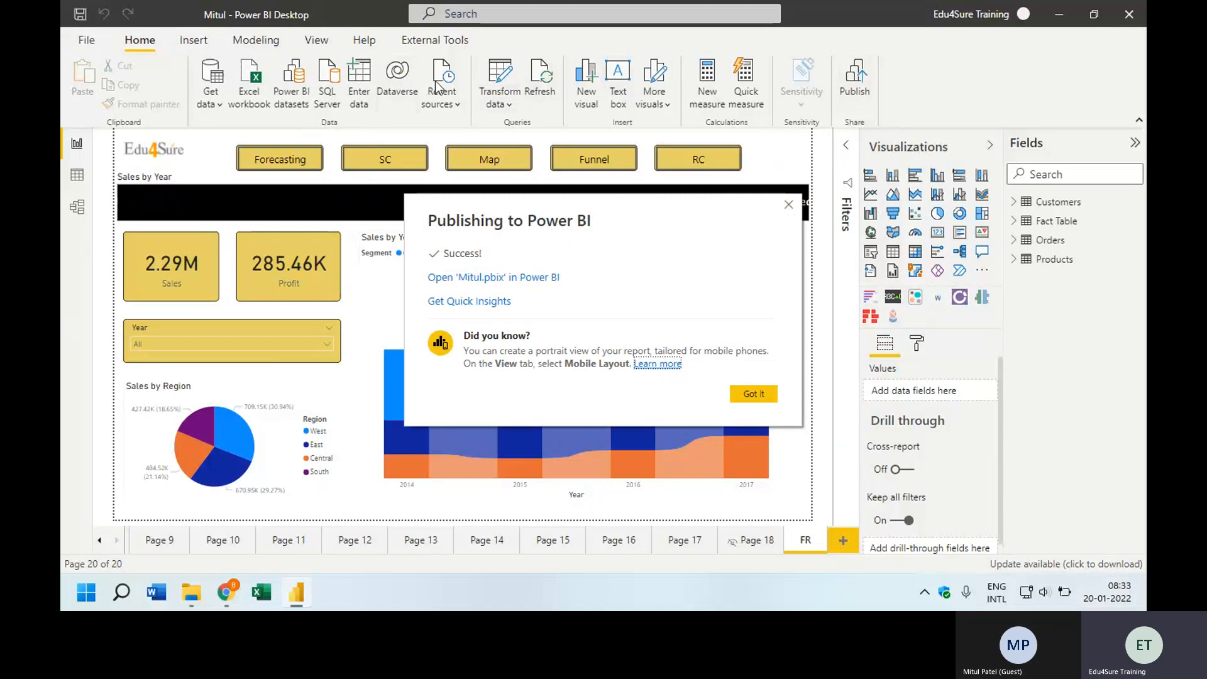
click(788, 206)
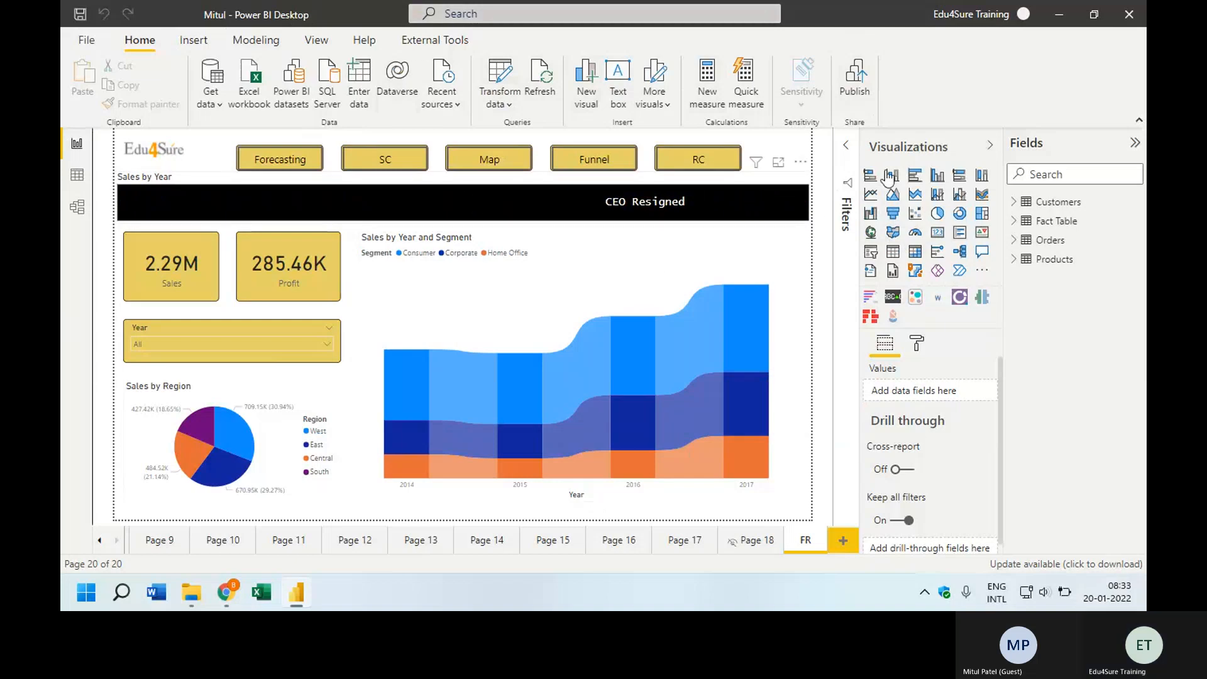
- Examine the Customers table data and the filter values of its Region column, and return to the report view
click(77, 176)
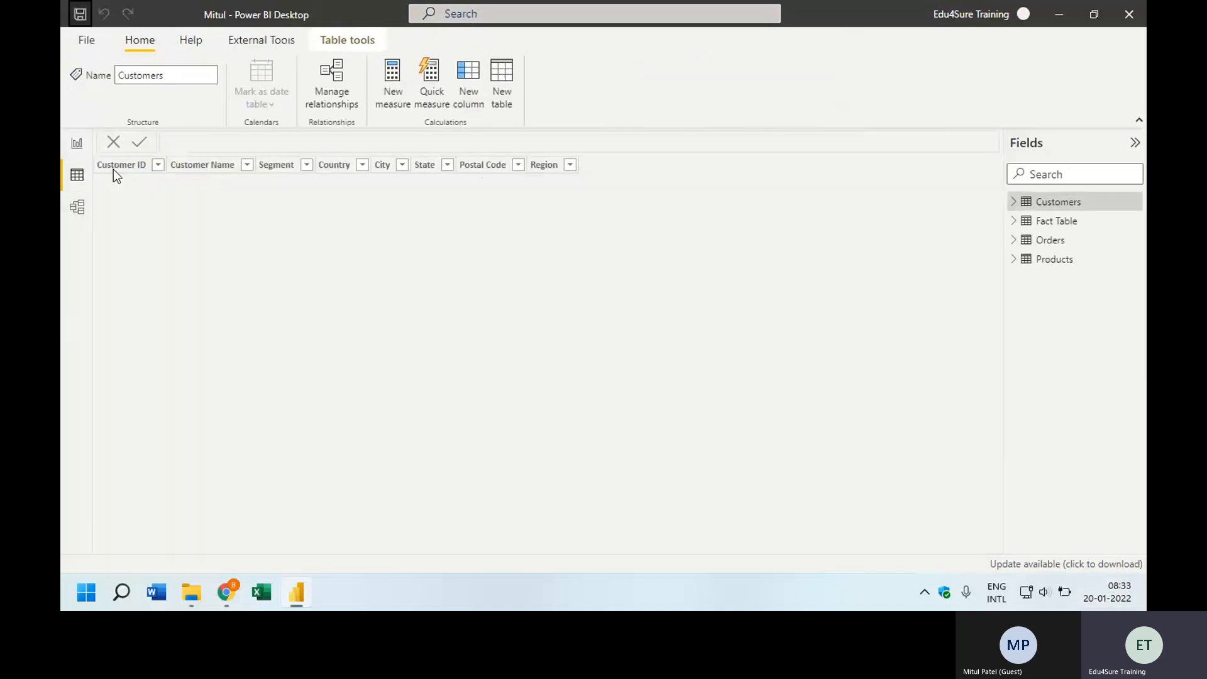
click(1055, 260)
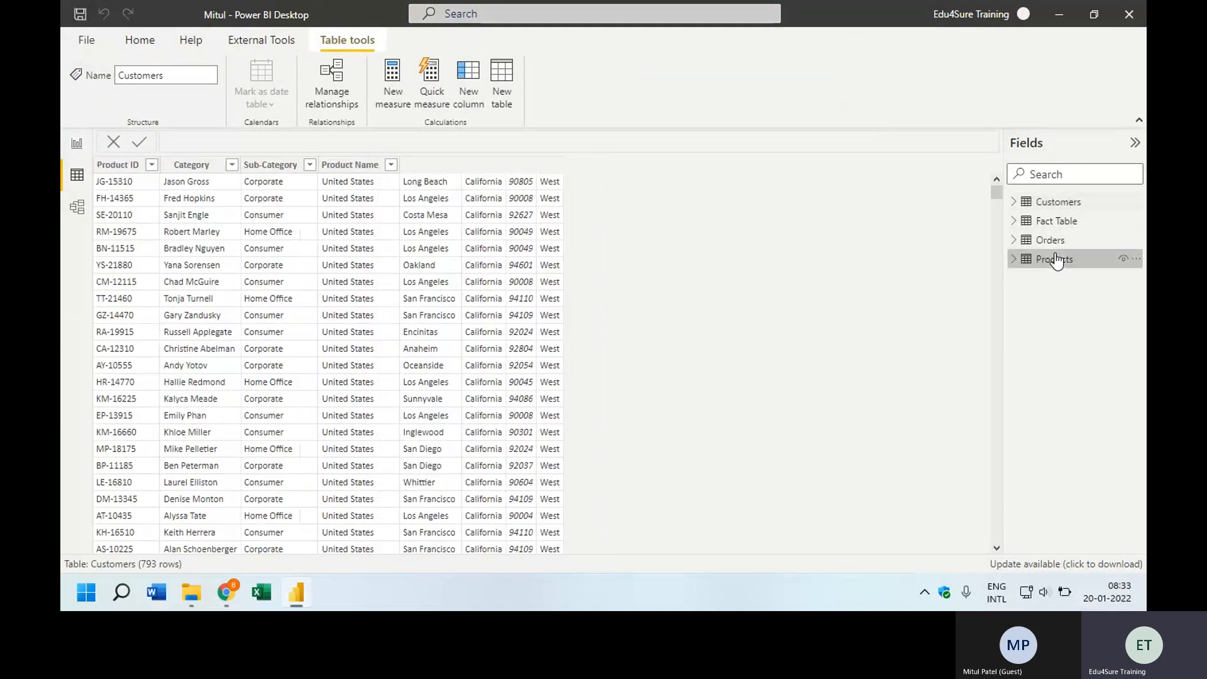
click(1061, 204)
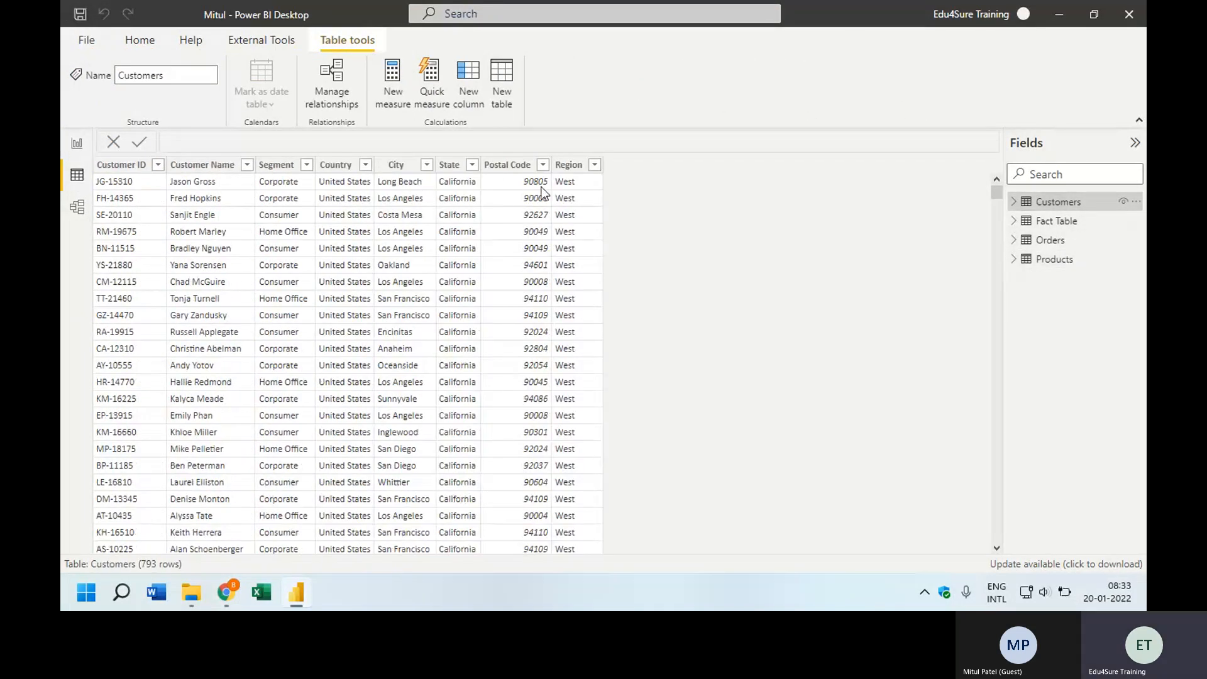
click(601, 168)
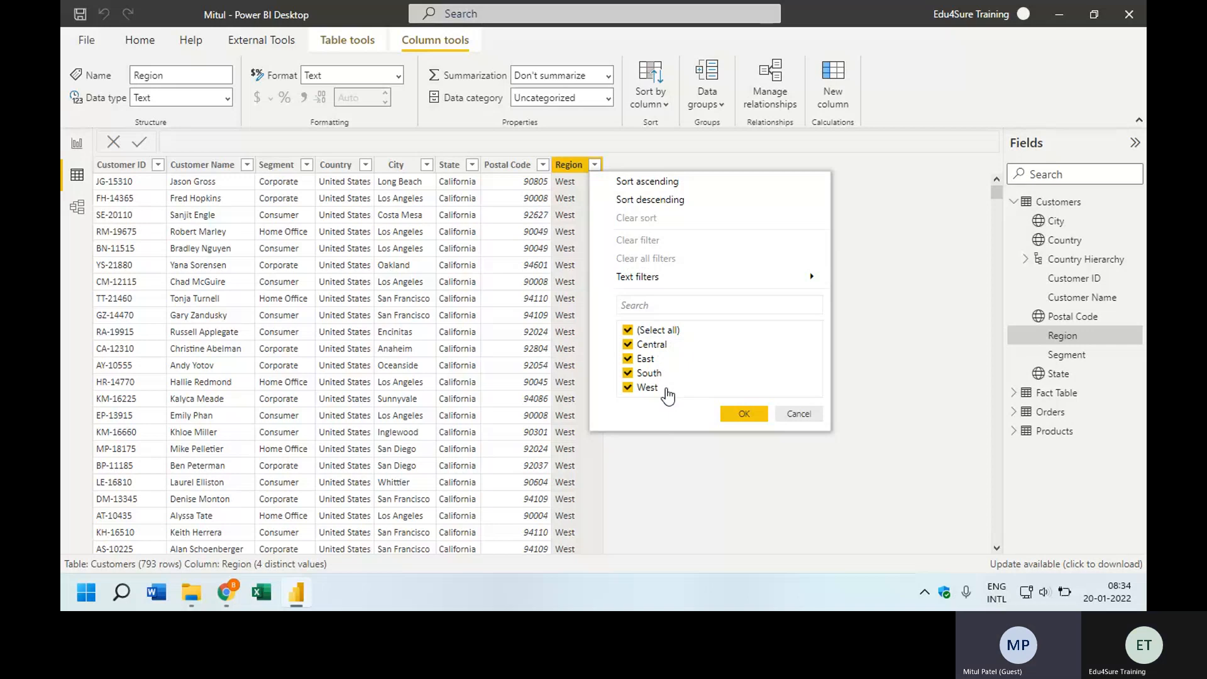
click(76, 144)
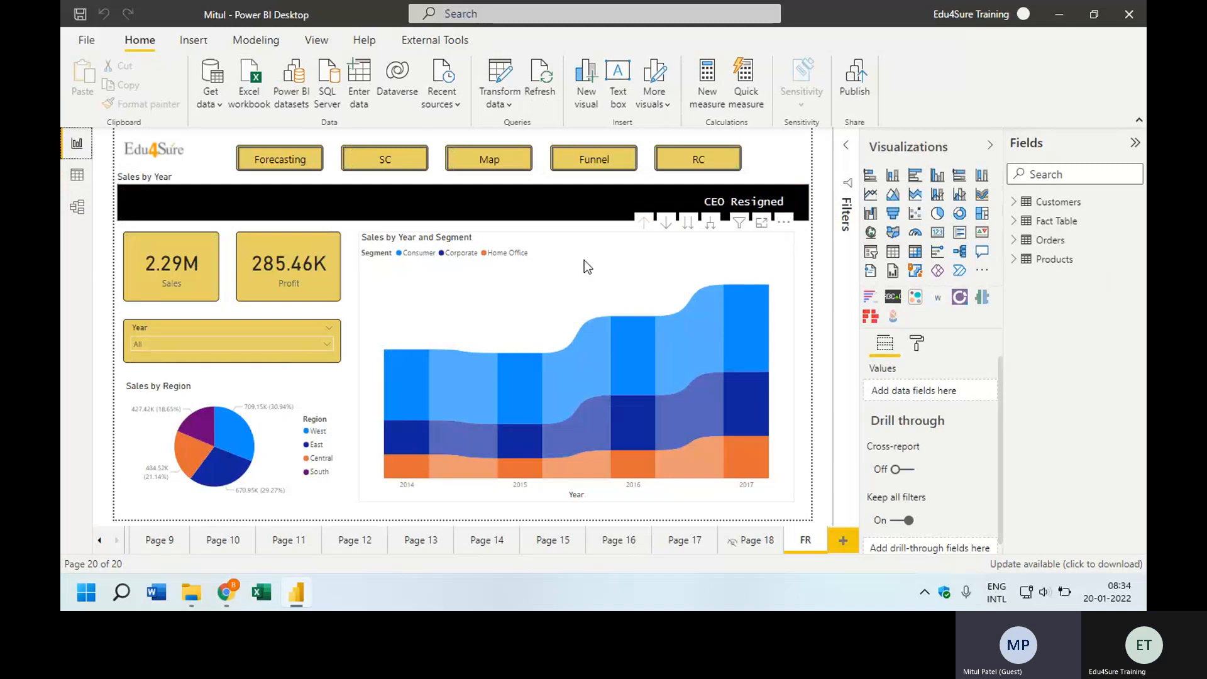
- Create a security role named East that filters the Customers table with [Region] = "East"
click(256, 44)
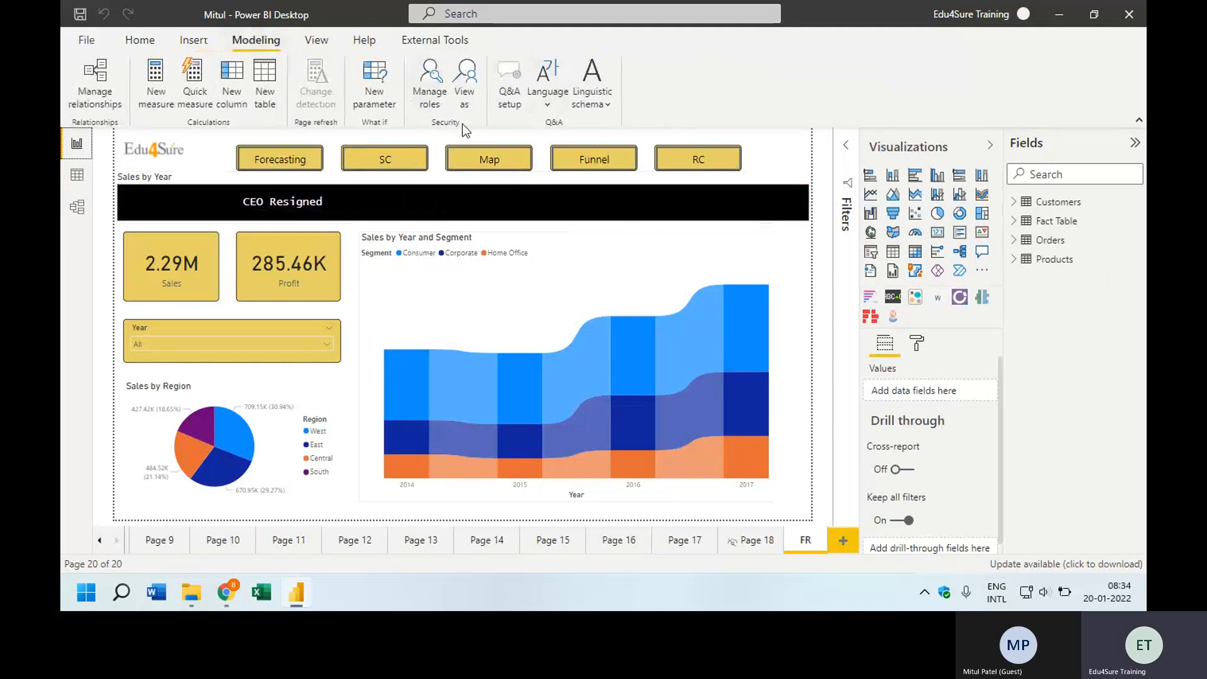
click(431, 88)
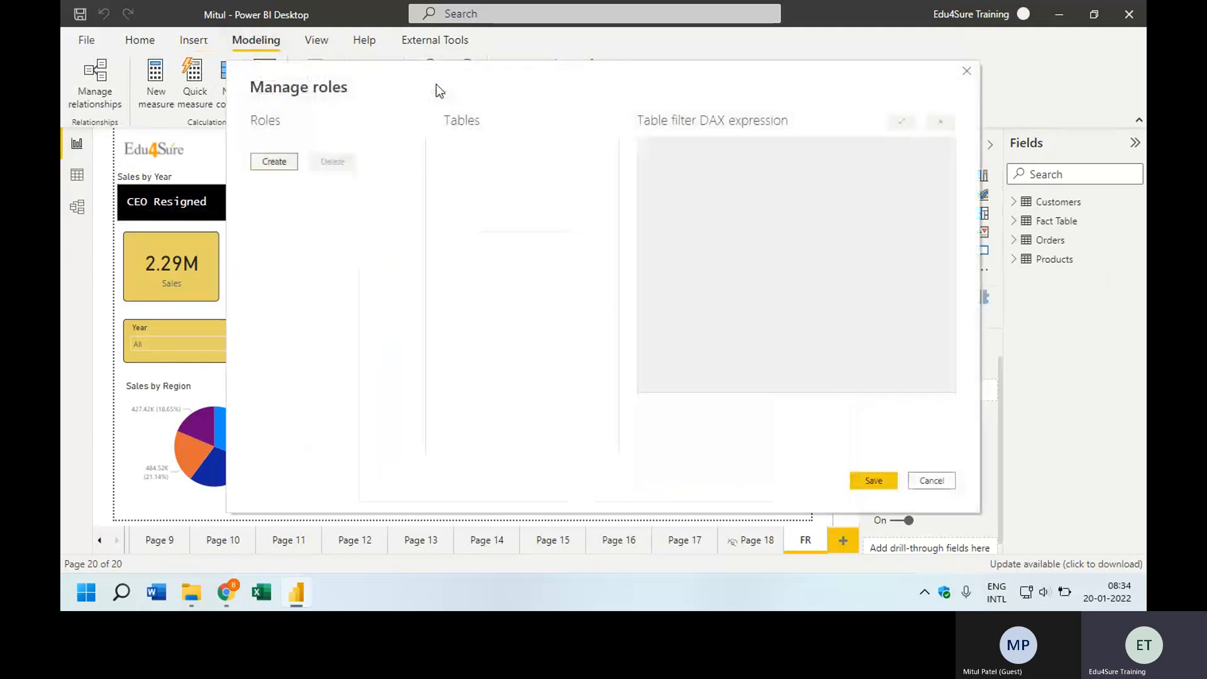
click(280, 163)
text(East)
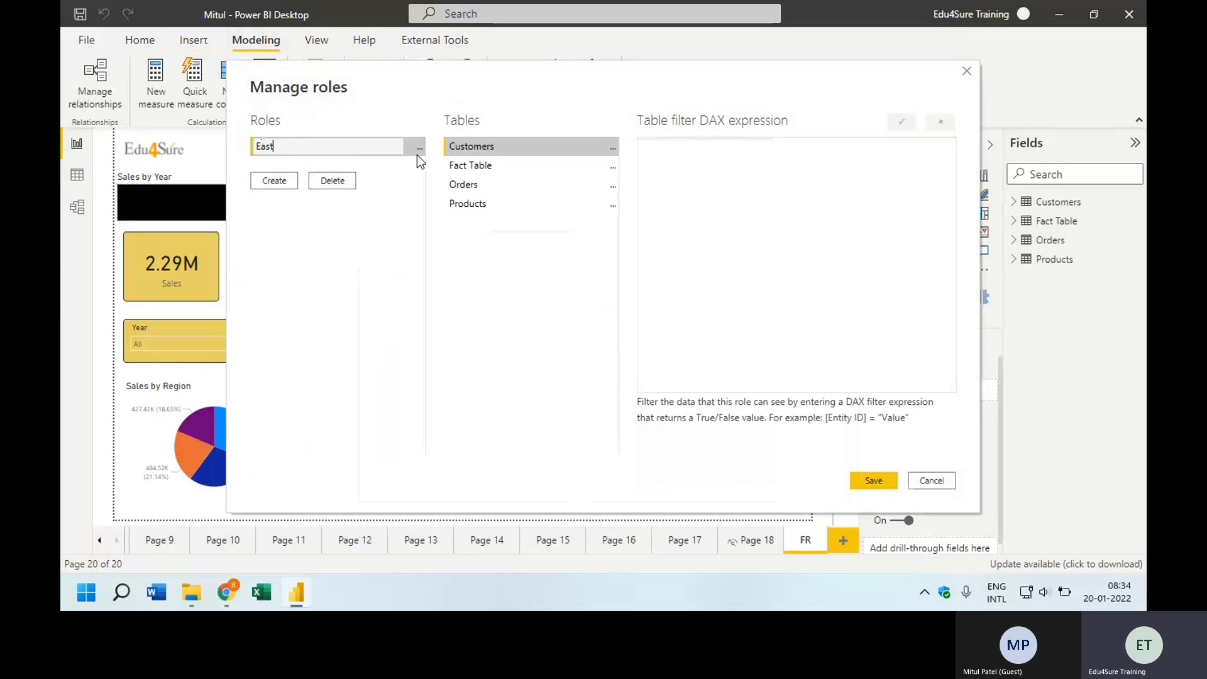
click(614, 145)
mouse_move(681, 156)
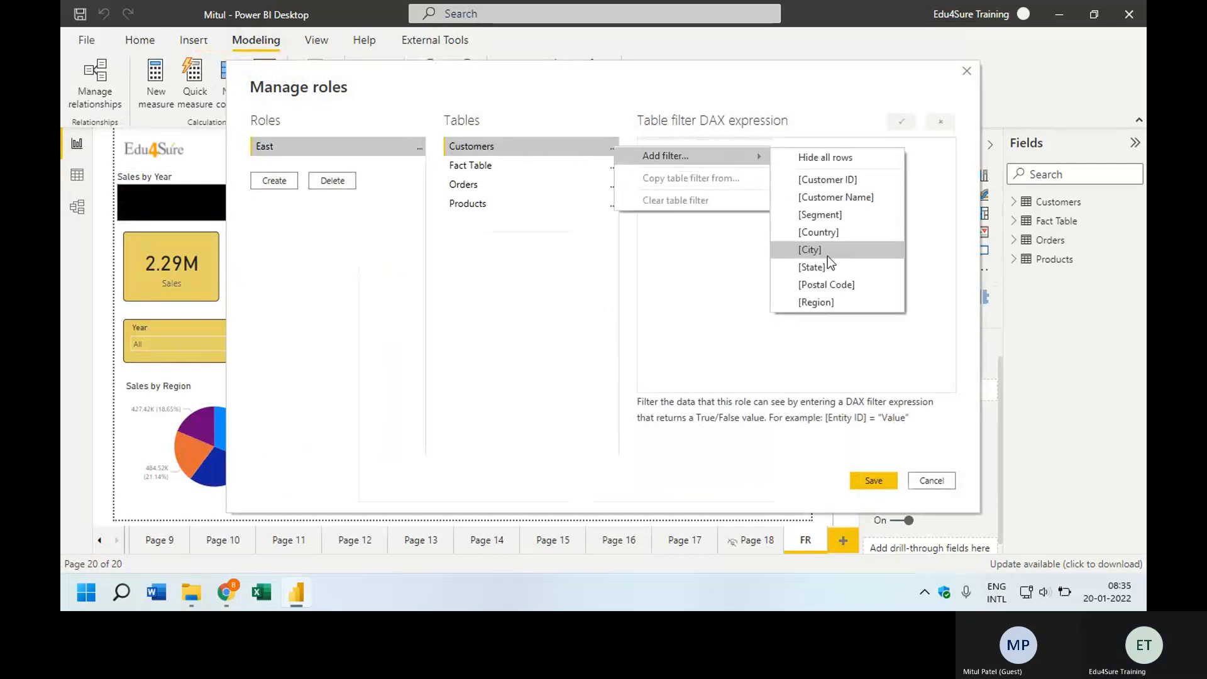
click(835, 301)
drag(737, 152, 711, 152)
text(Ea)
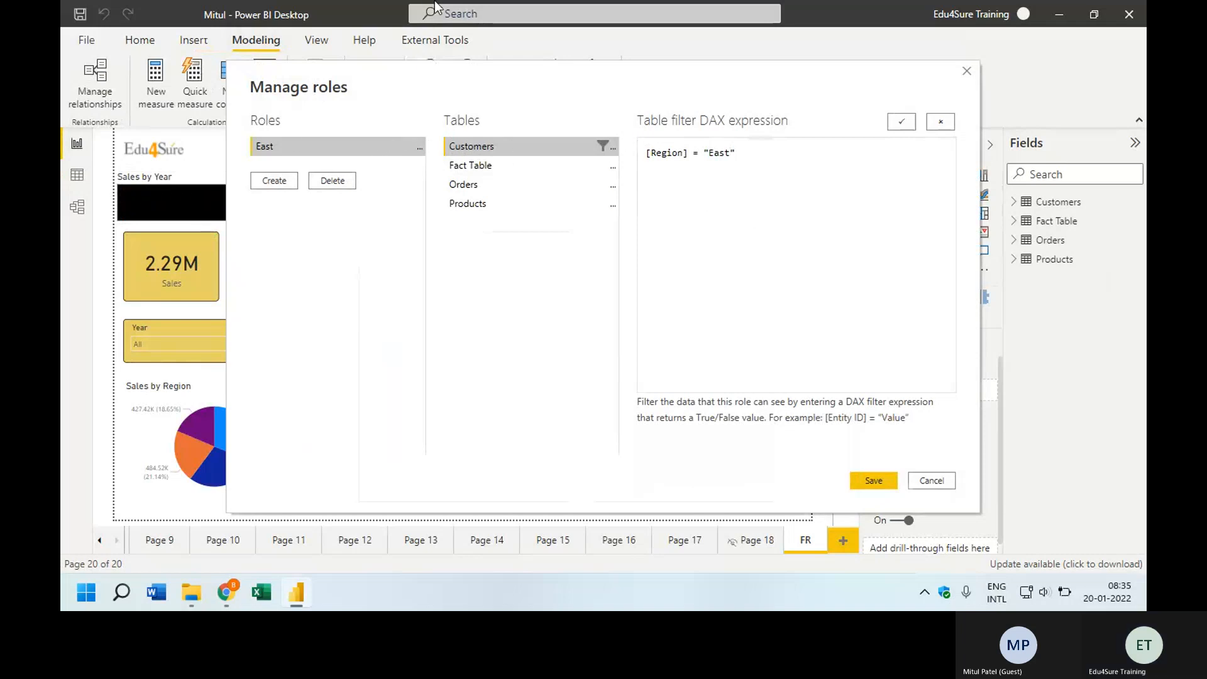
click(902, 123)
- Create a role named South filtering the Customers table with [Region] = "South", and save the roles
click(278, 184)
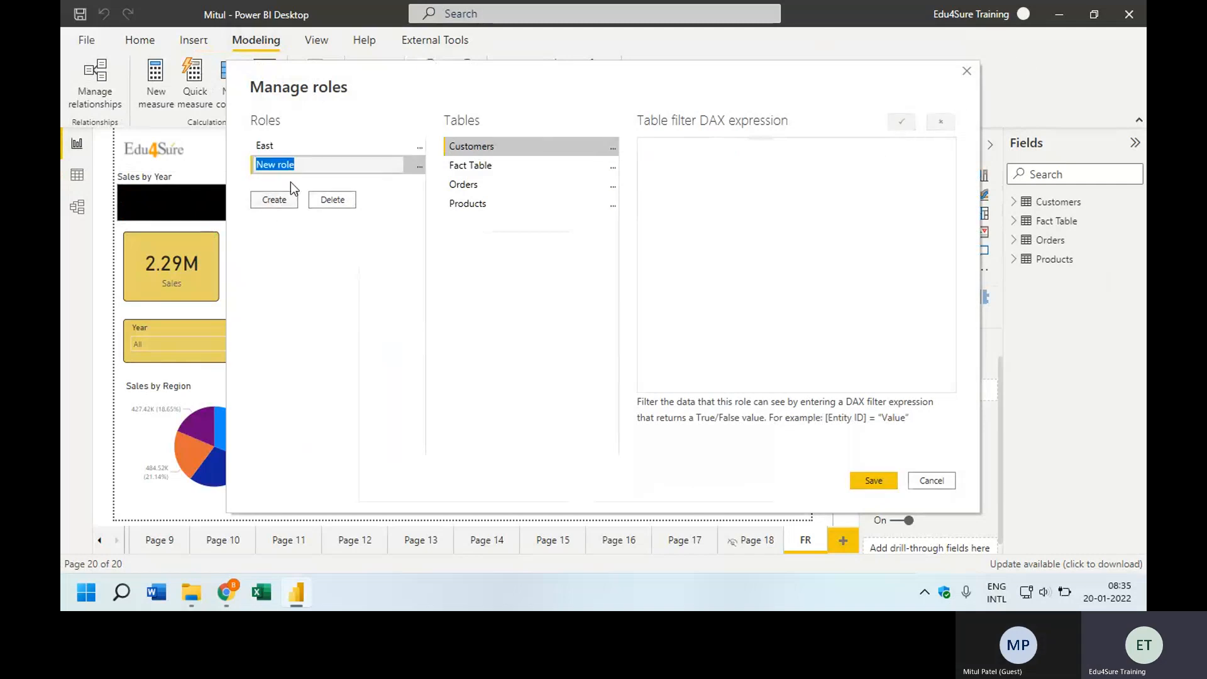
text(South)
click(617, 149)
click(616, 149)
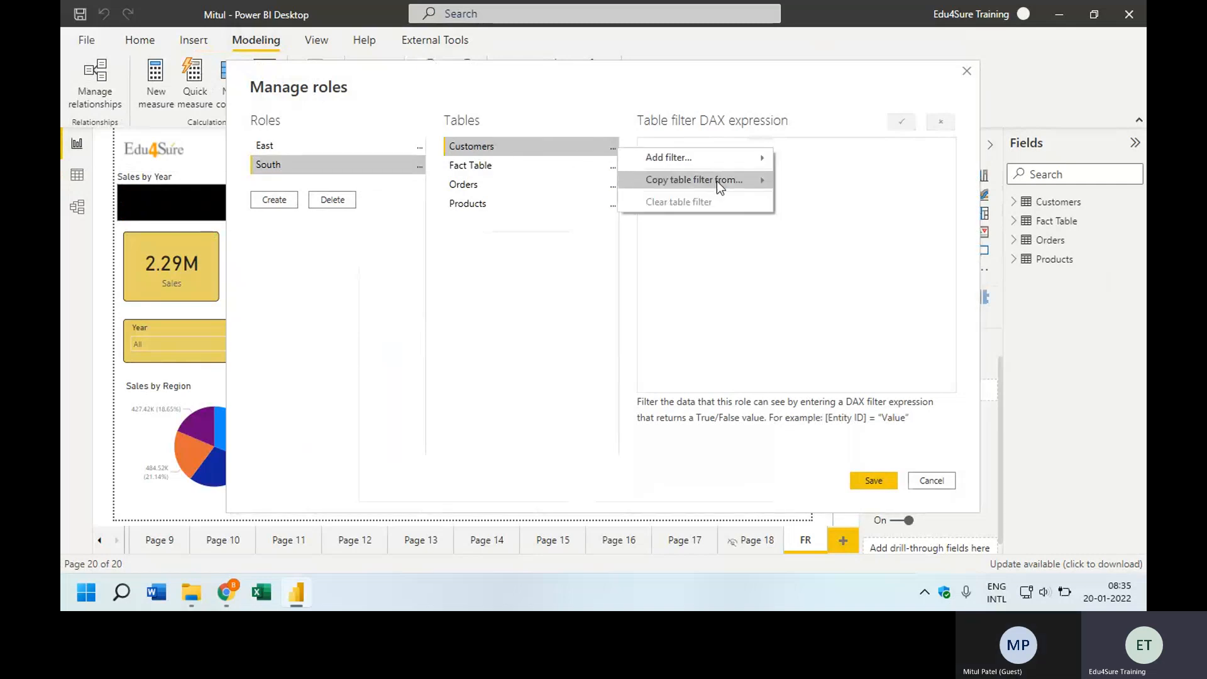
mouse_move(746, 164)
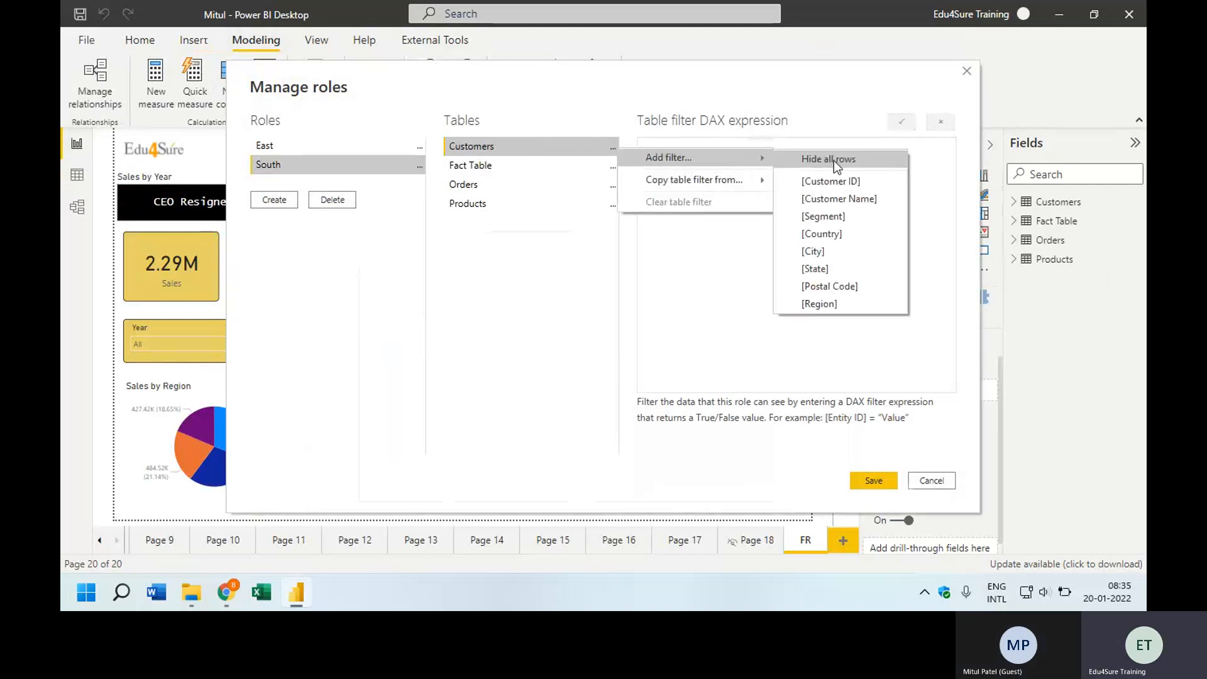
click(830, 301)
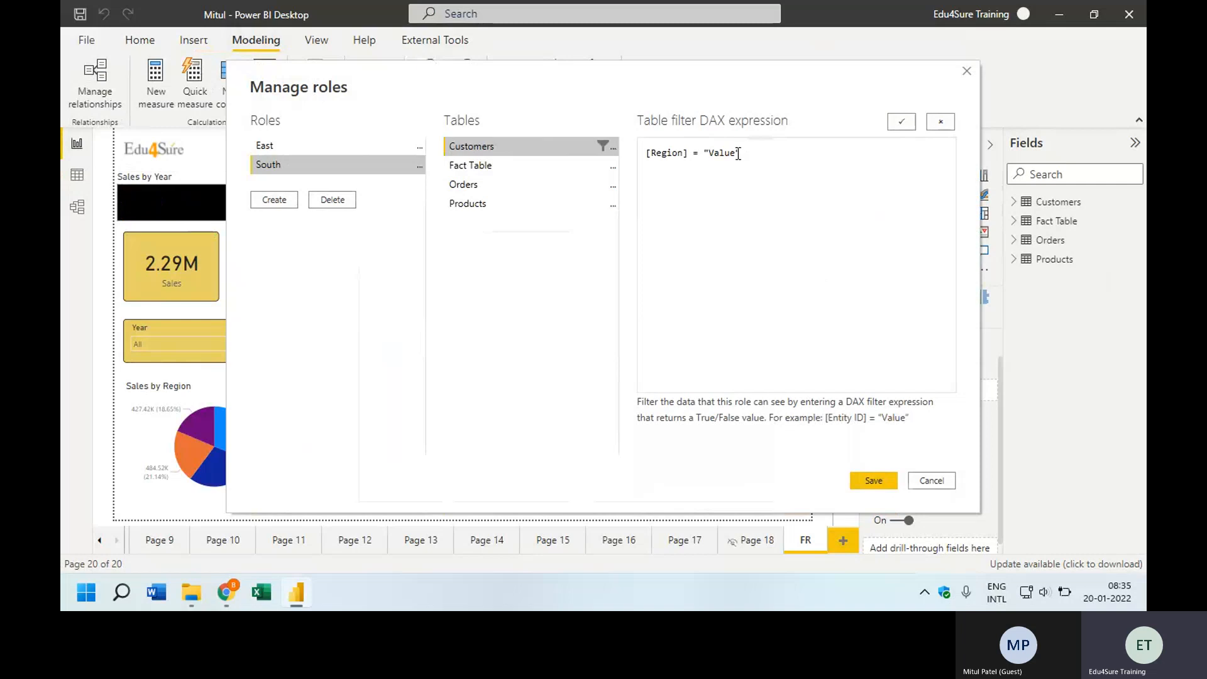
drag(734, 154, 717, 149)
text(South)
click(907, 122)
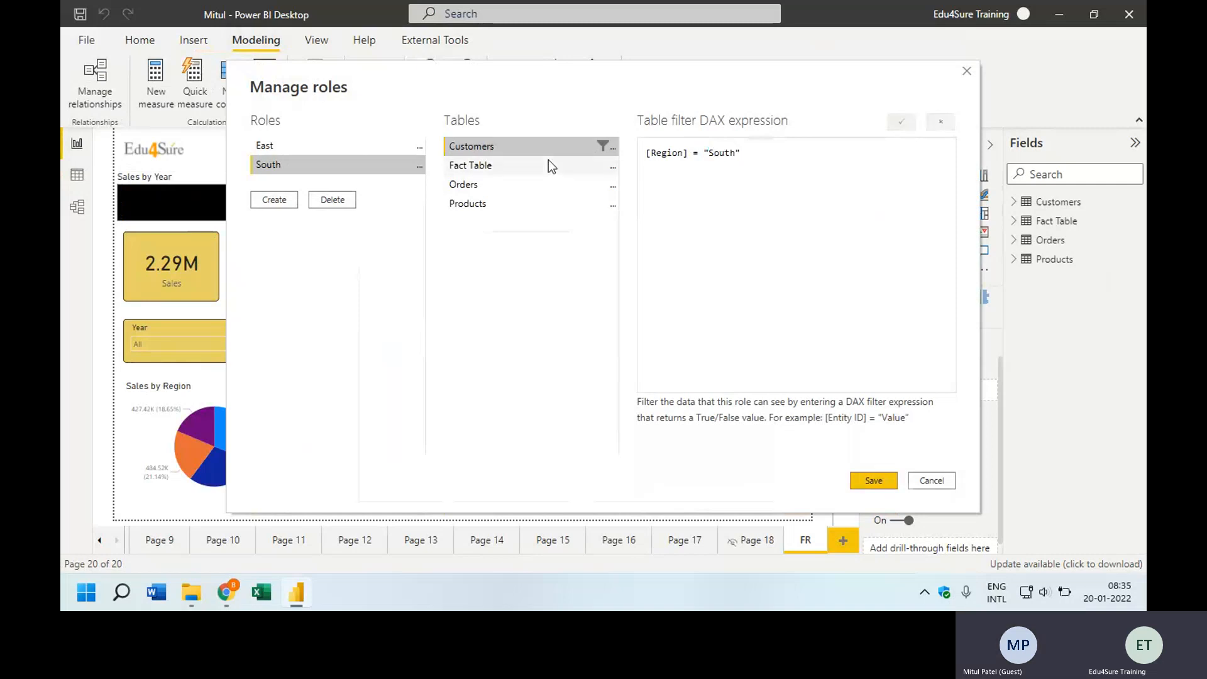
click(880, 476)
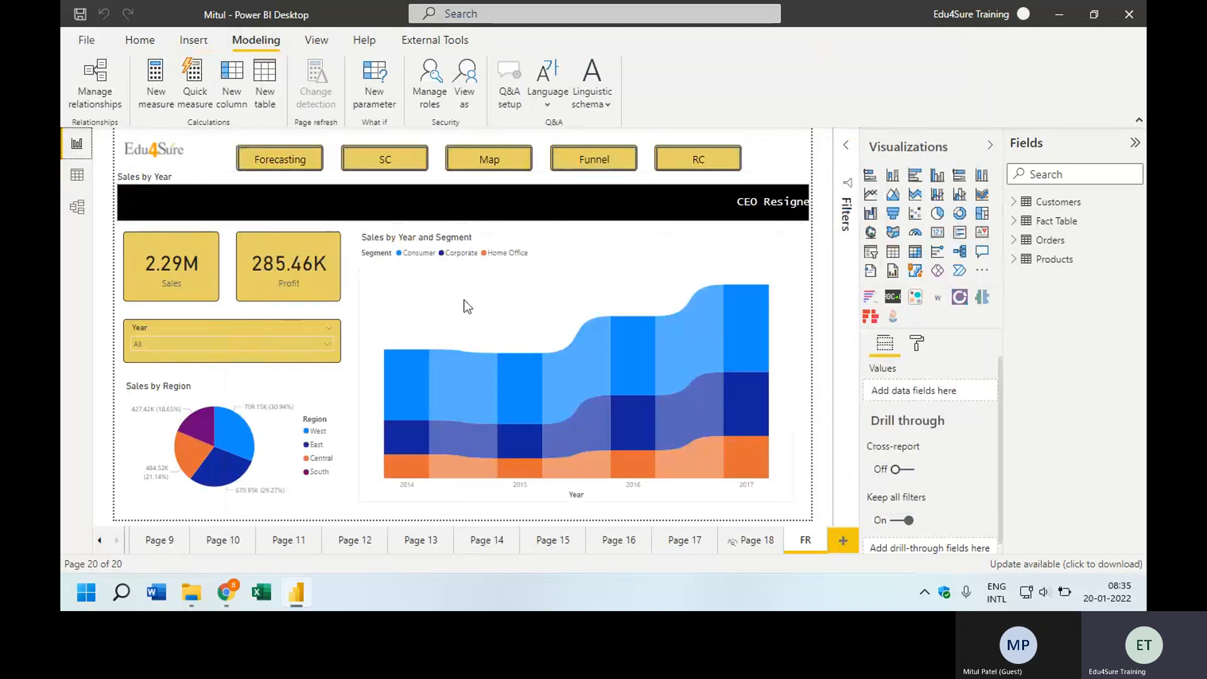
- View the report as the East role to check its regional sales data
click(466, 100)
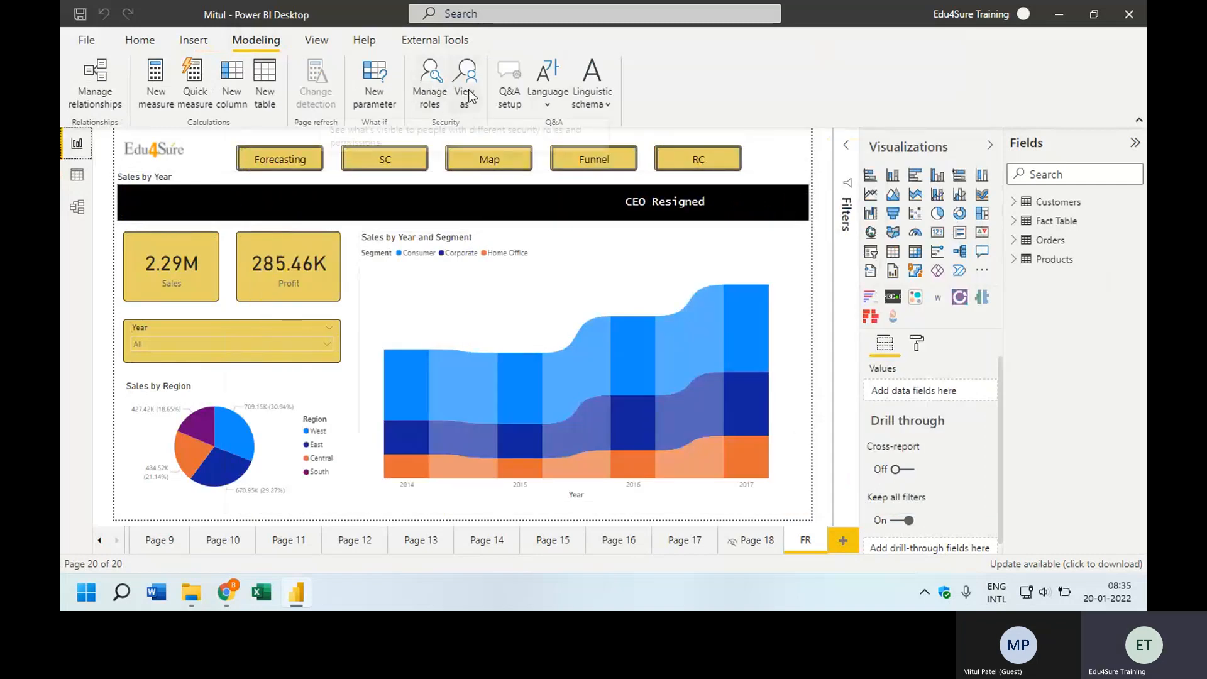
click(476, 237)
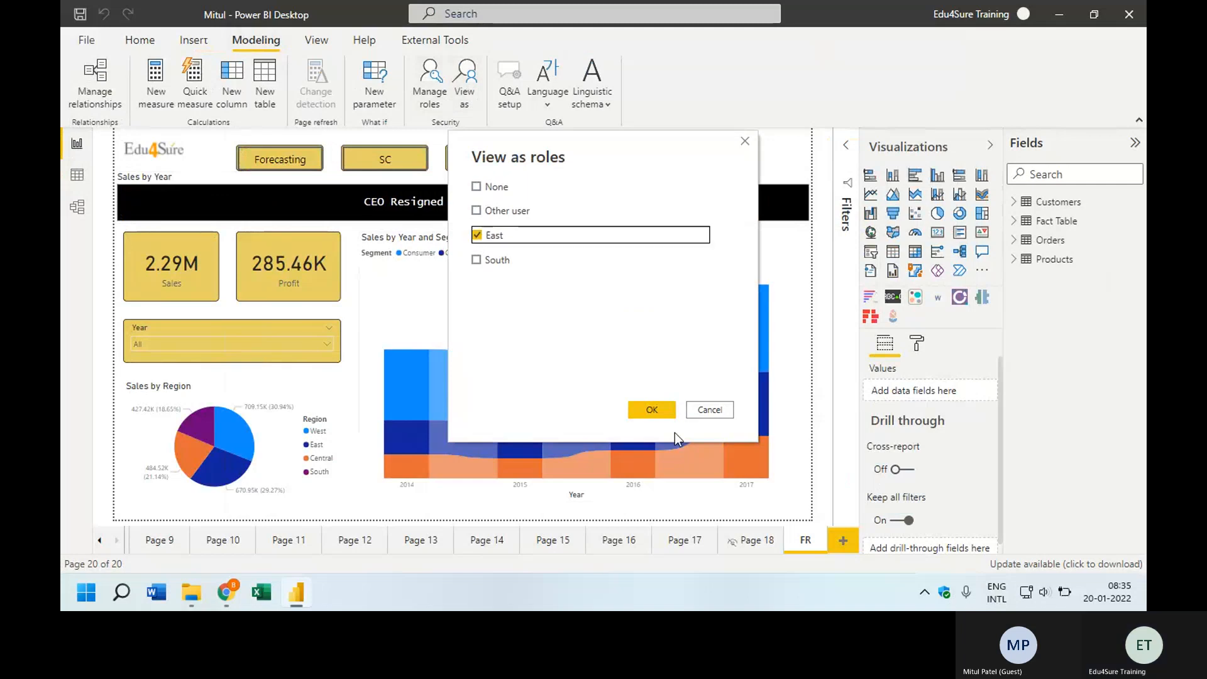
click(652, 413)
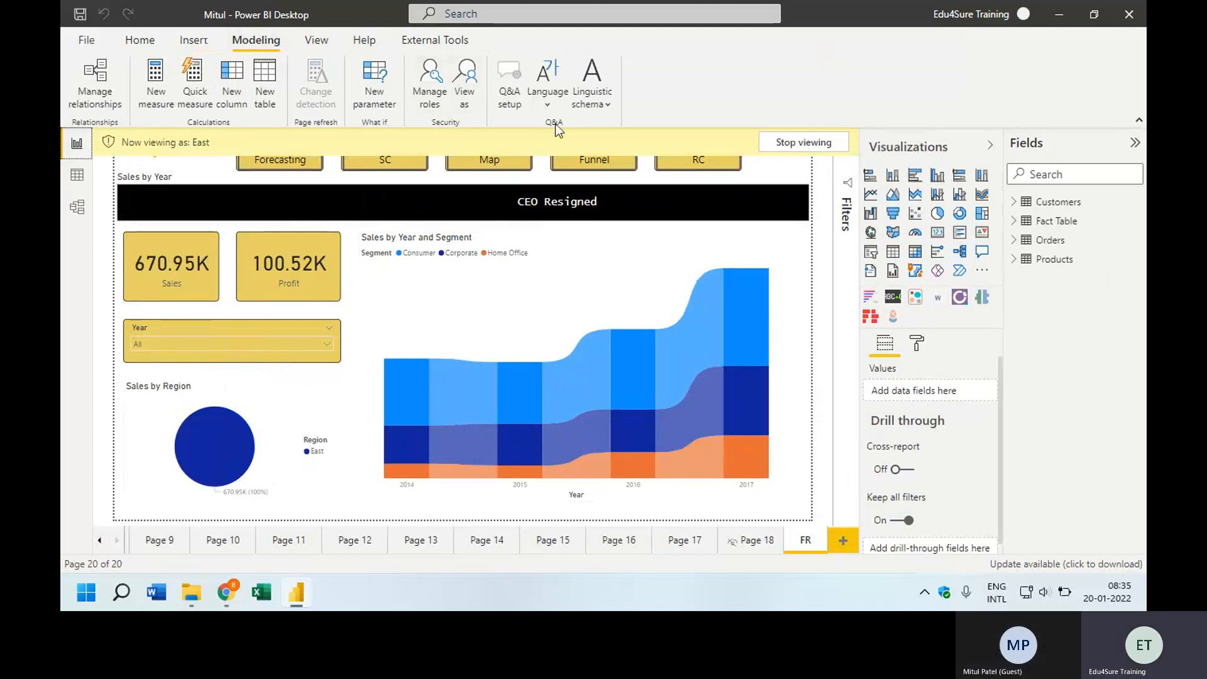
- Switch the role preview from East to South, check the report, and stop viewing as a role
click(475, 234)
click(477, 259)
click(642, 407)
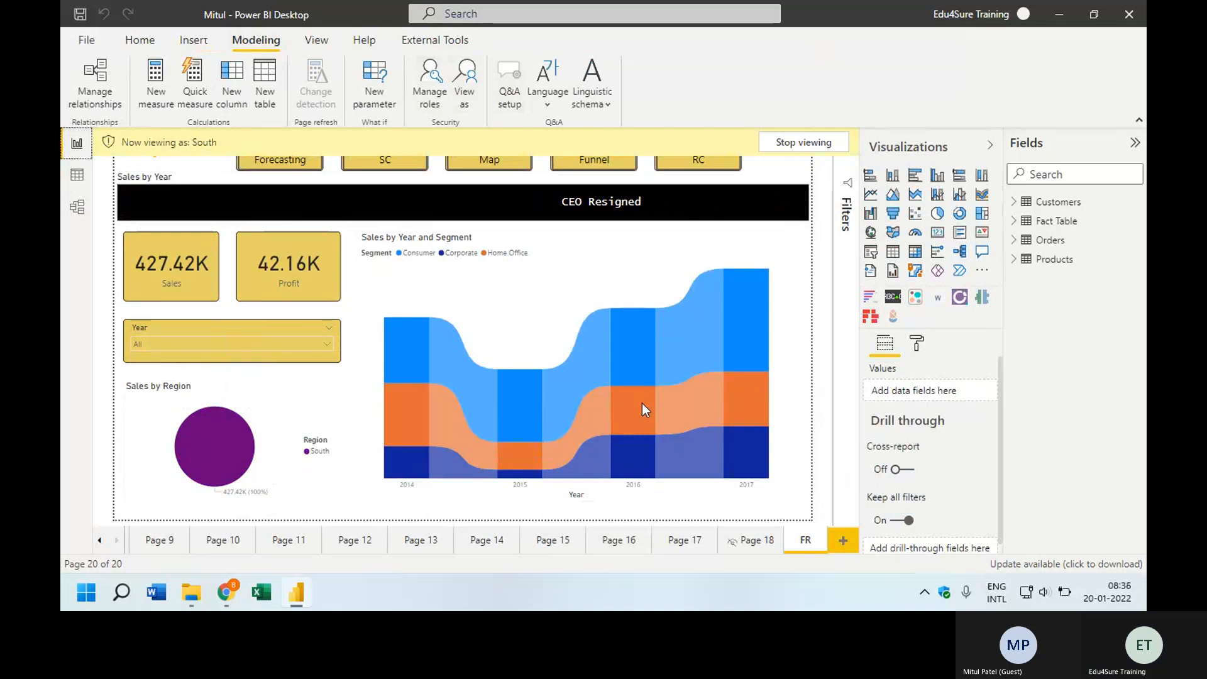
click(805, 137)
- Add a security role named E & S with the Customers table filter [Region] = "East"
click(430, 81)
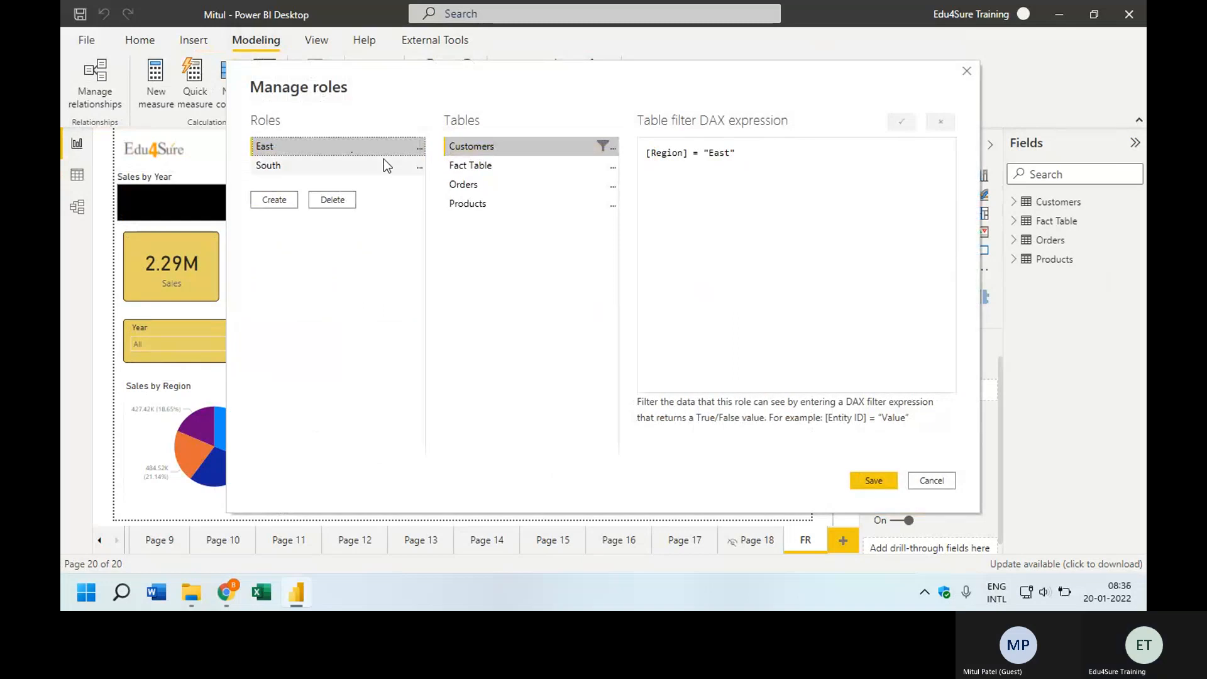
click(274, 200)
text(E & S)
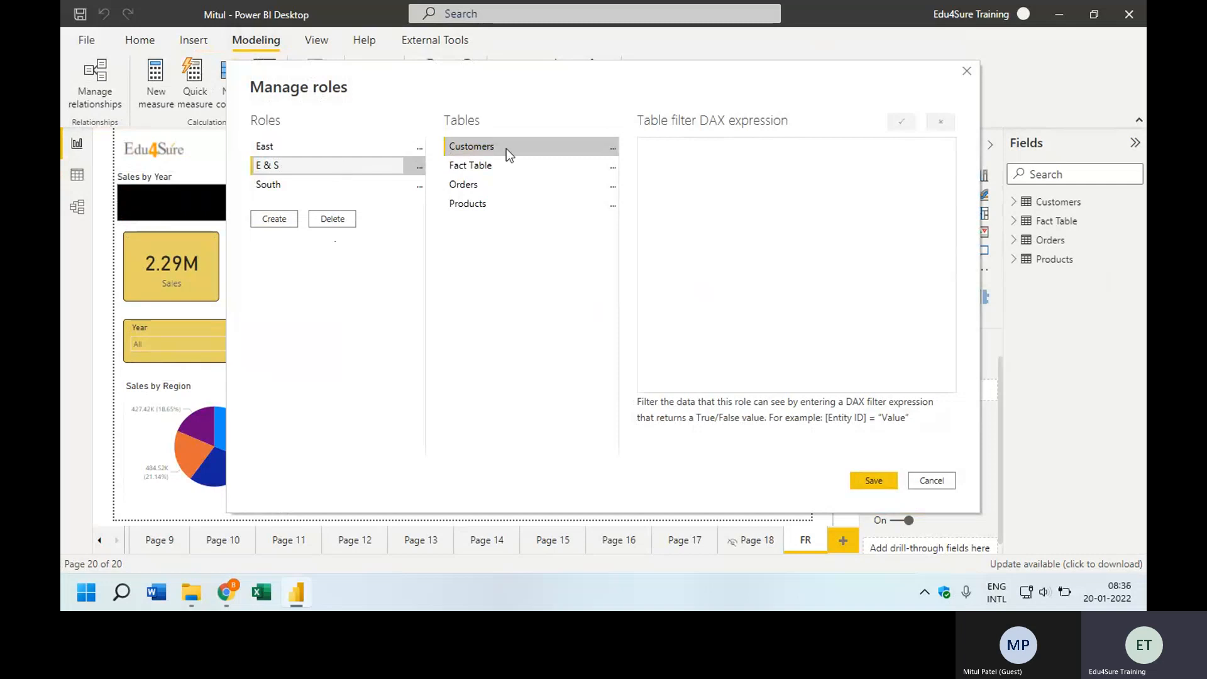
click(610, 145)
mouse_move(765, 151)
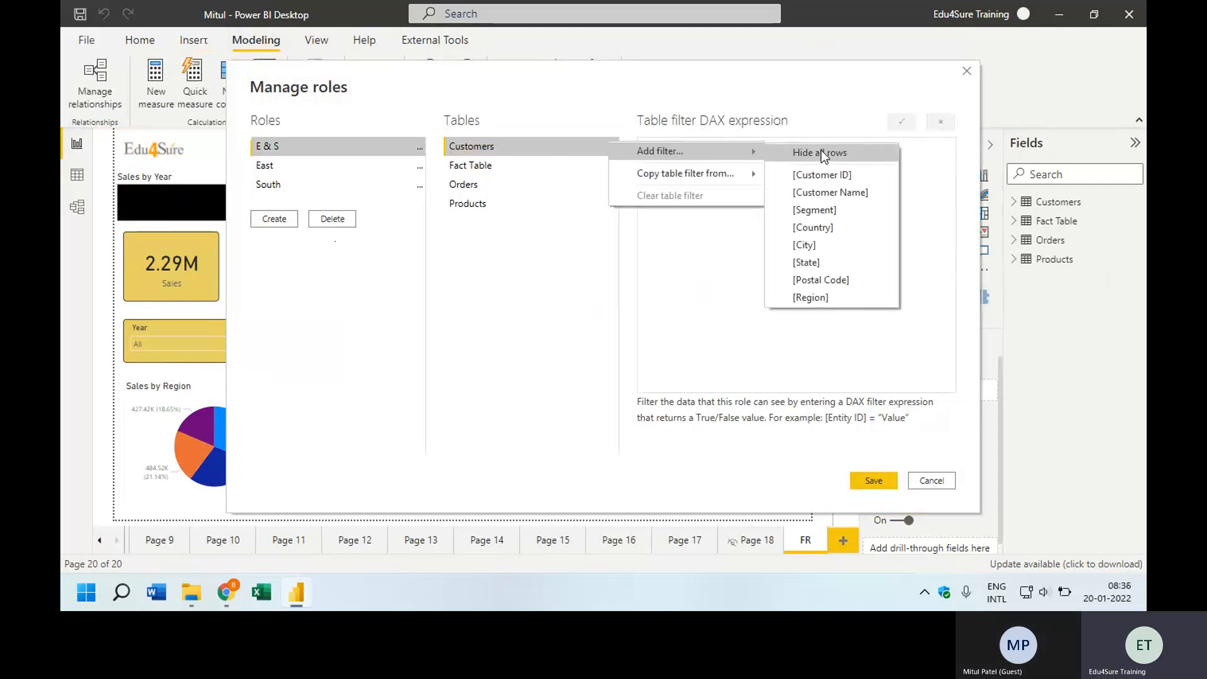
click(817, 297)
double_click(735, 154)
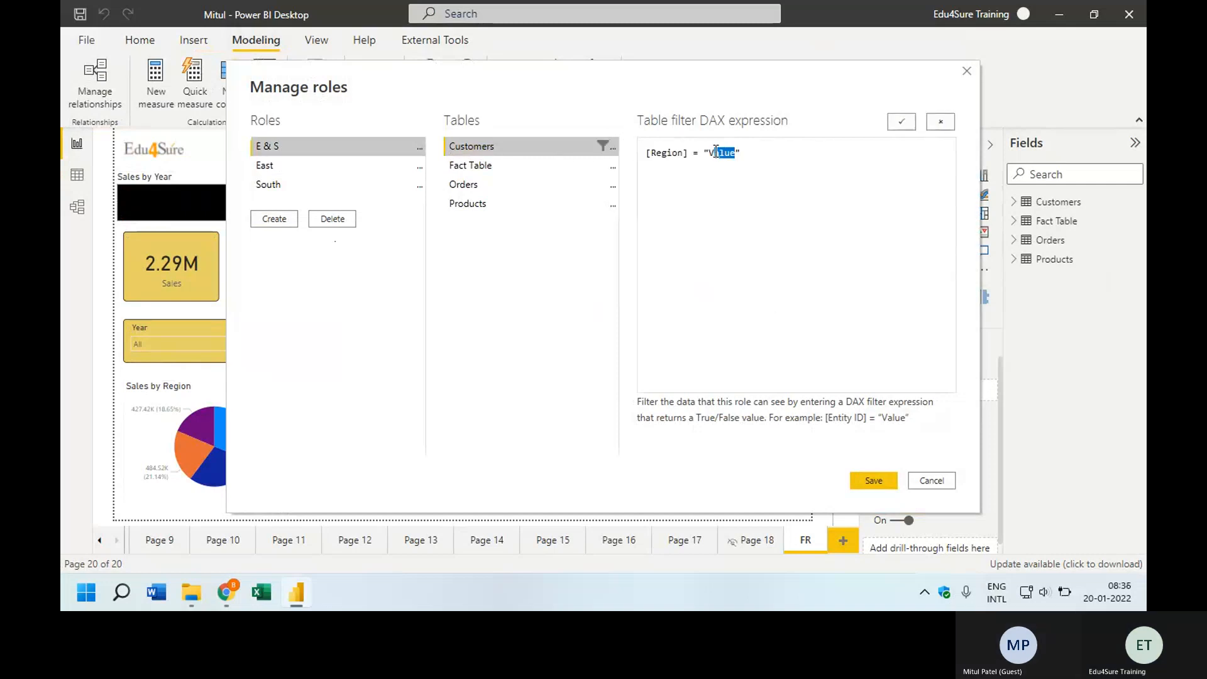
text(East)
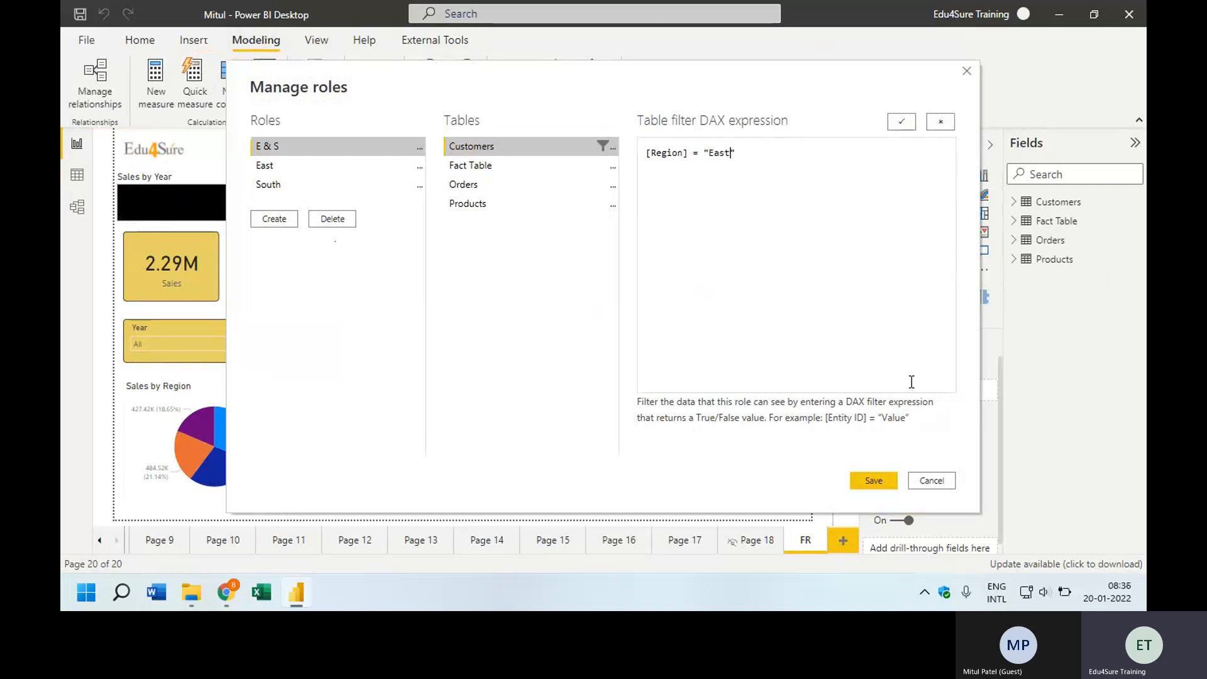
- Extend the E & S role's Customers filter with || [Region] = "South" and save the roles
drag(768, 154, 612, 154)
key(ctrl+c)
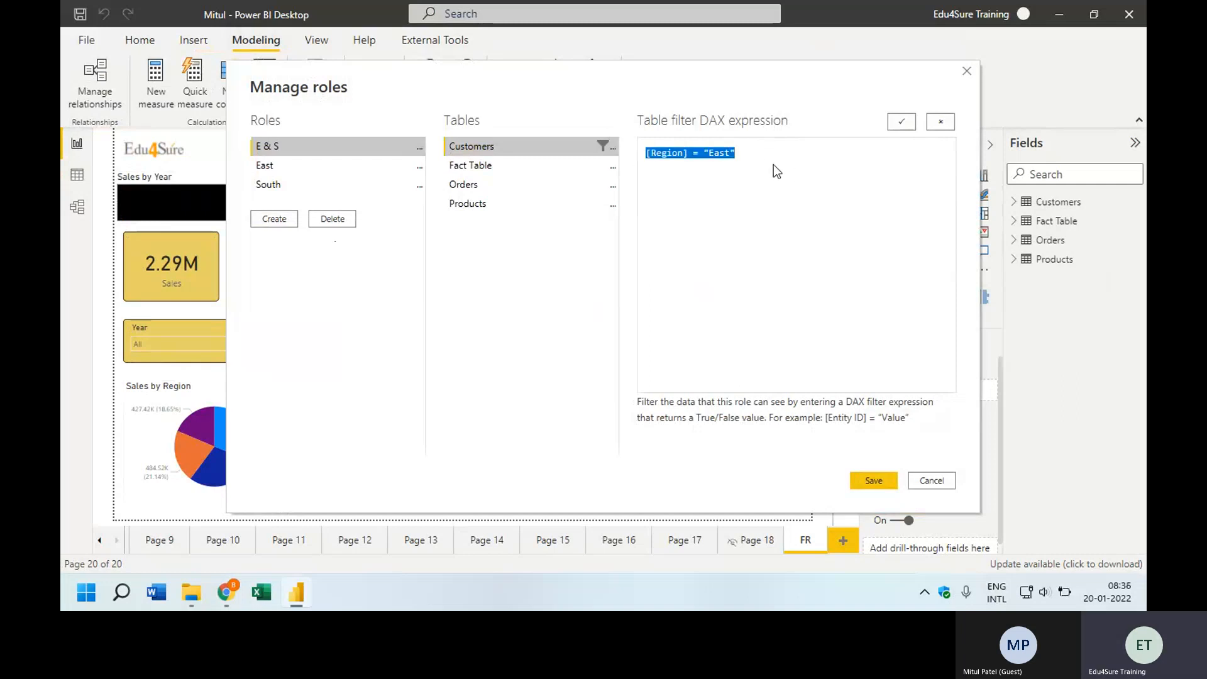
click(824, 157)
text(||)
key(ctrl+v)
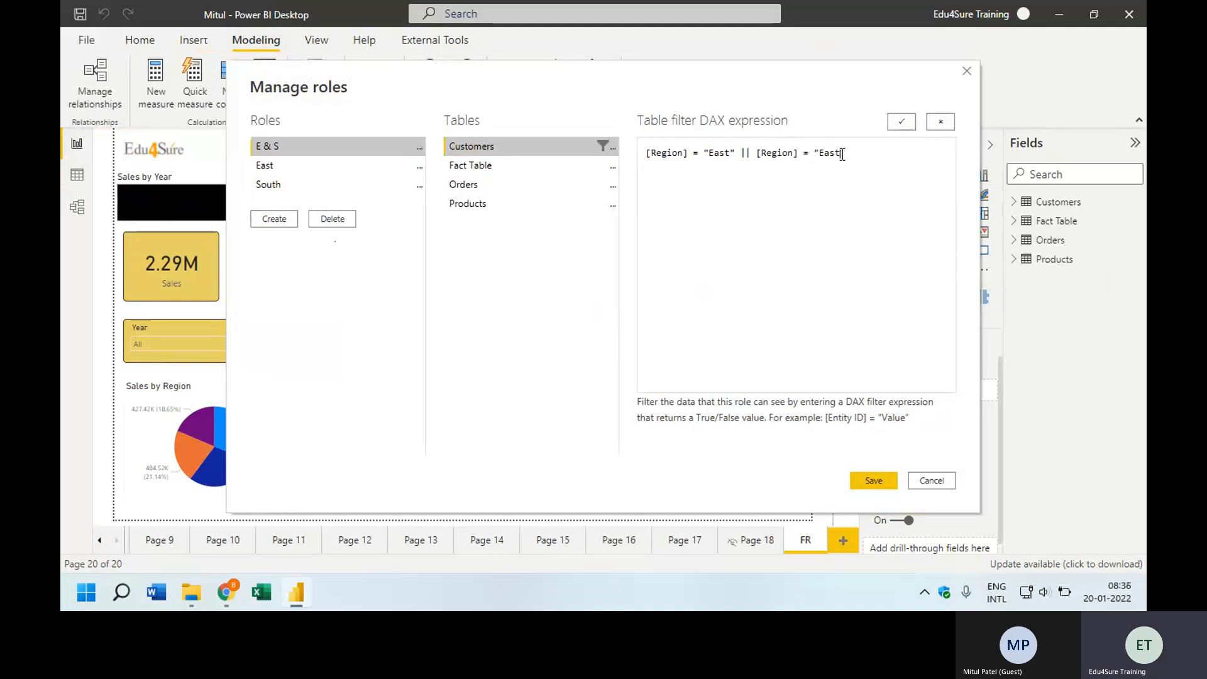
text(uth)
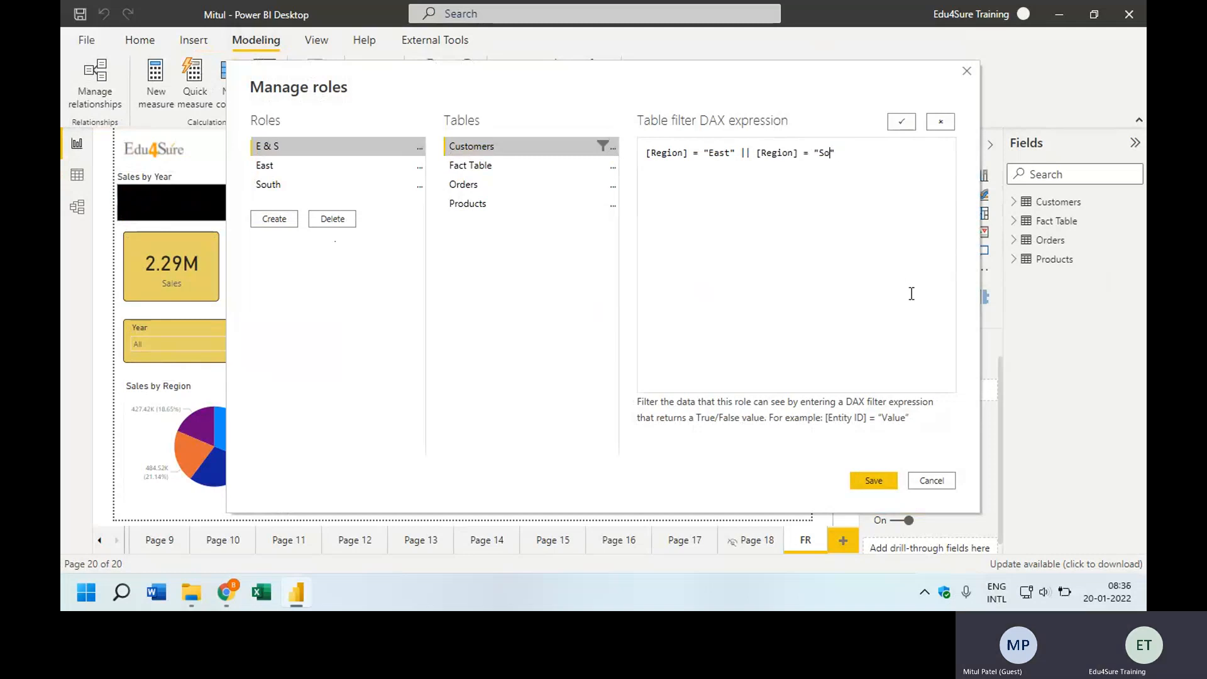
click(902, 122)
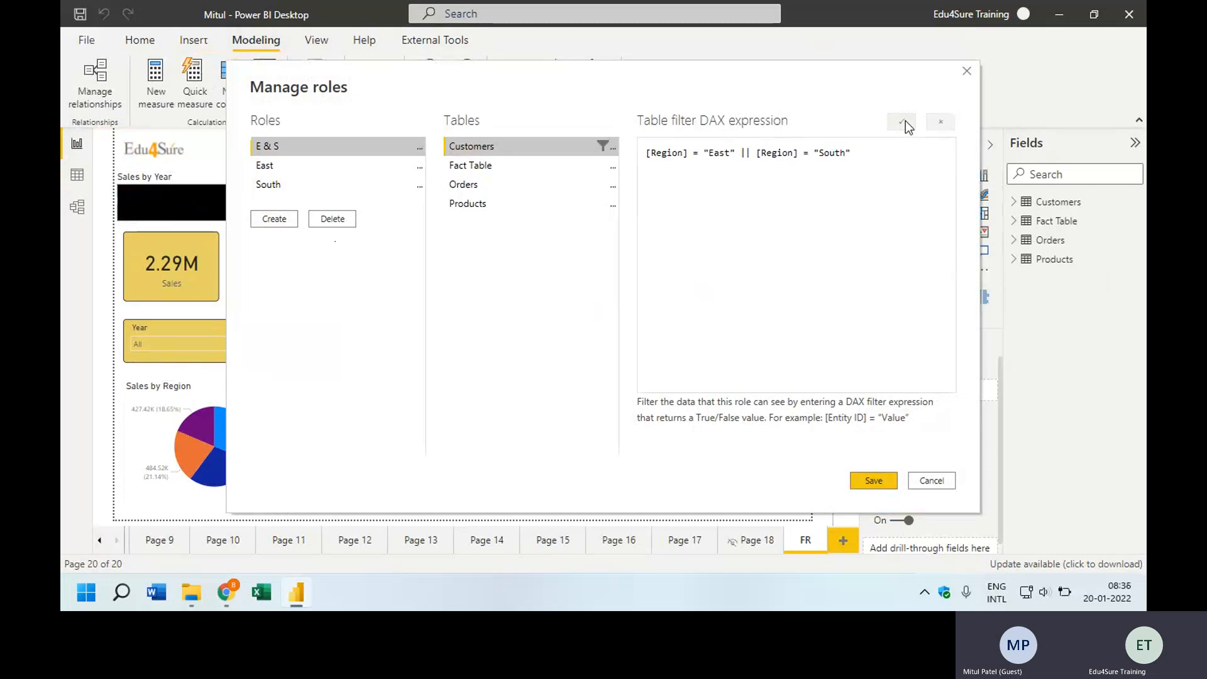
click(869, 482)
- View the report as the E & S role to check its regional data, and stop viewing
click(464, 93)
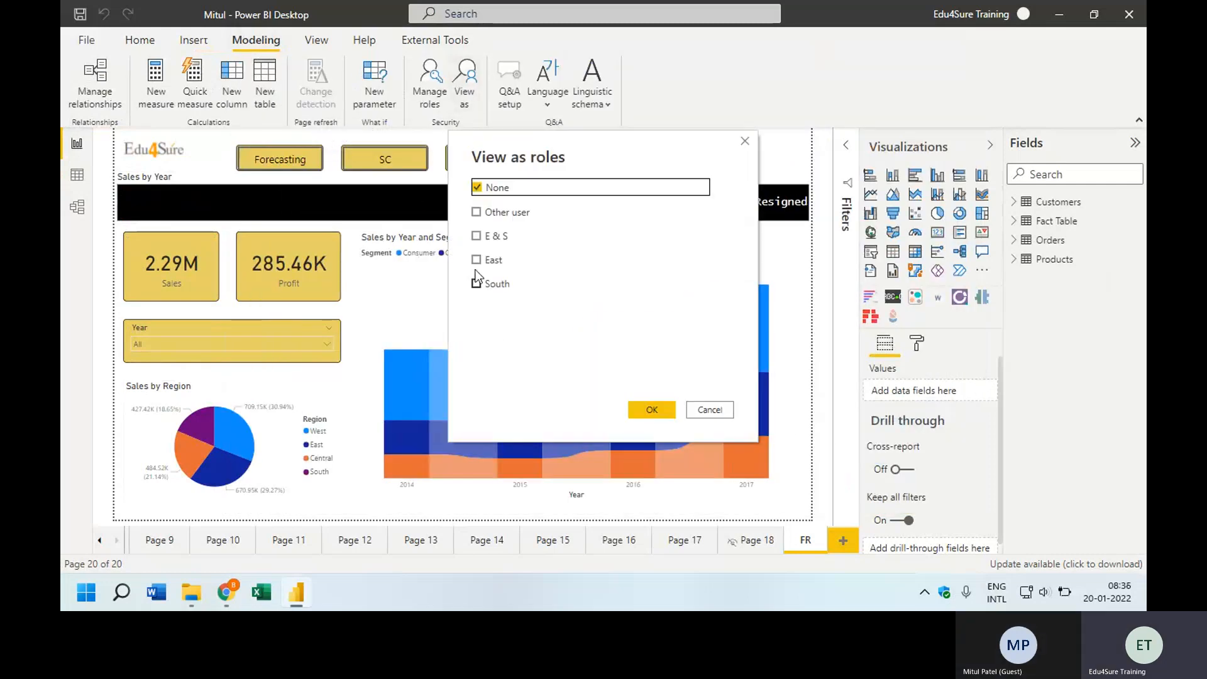
click(476, 236)
click(651, 409)
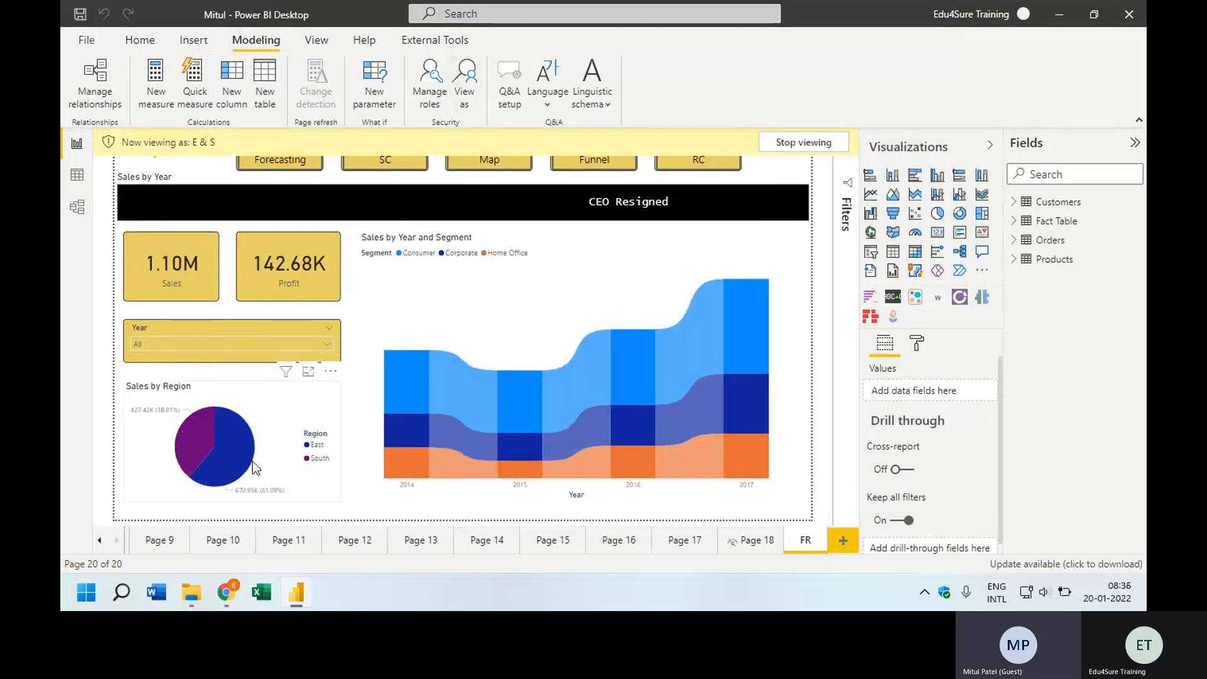
click(802, 143)
- Save the report and republish it to the new workspace, replacing the existing dataset
mouse_move(488, 387)
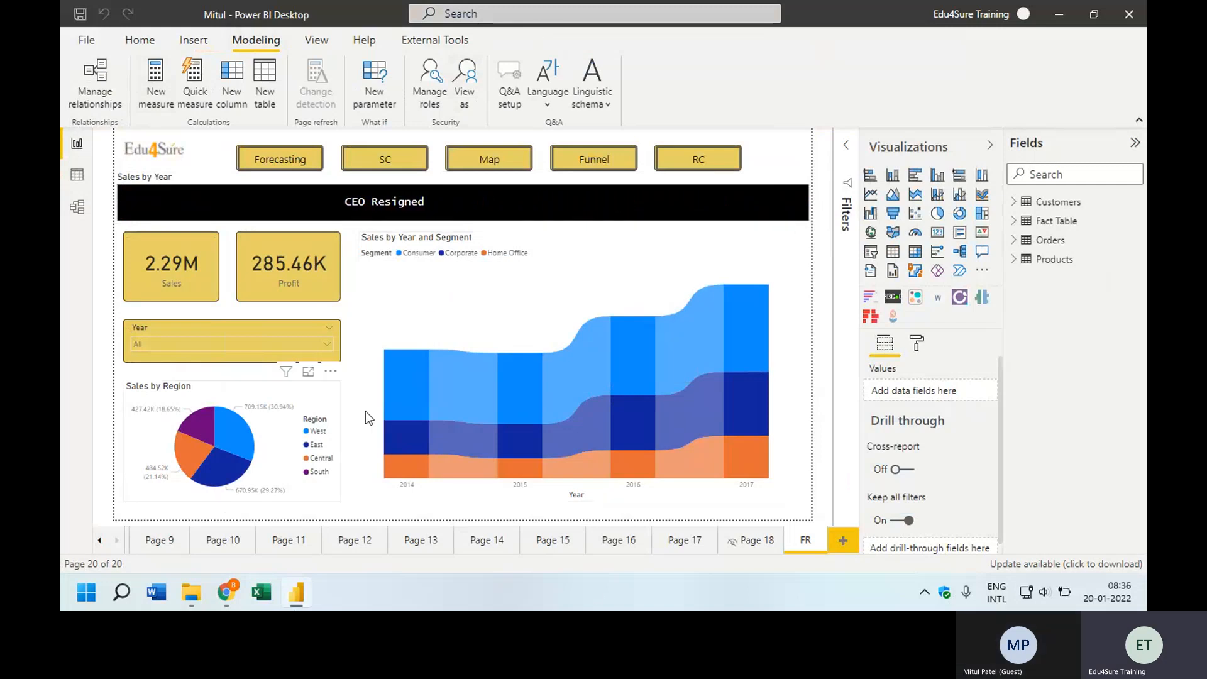
click(143, 42)
click(846, 93)
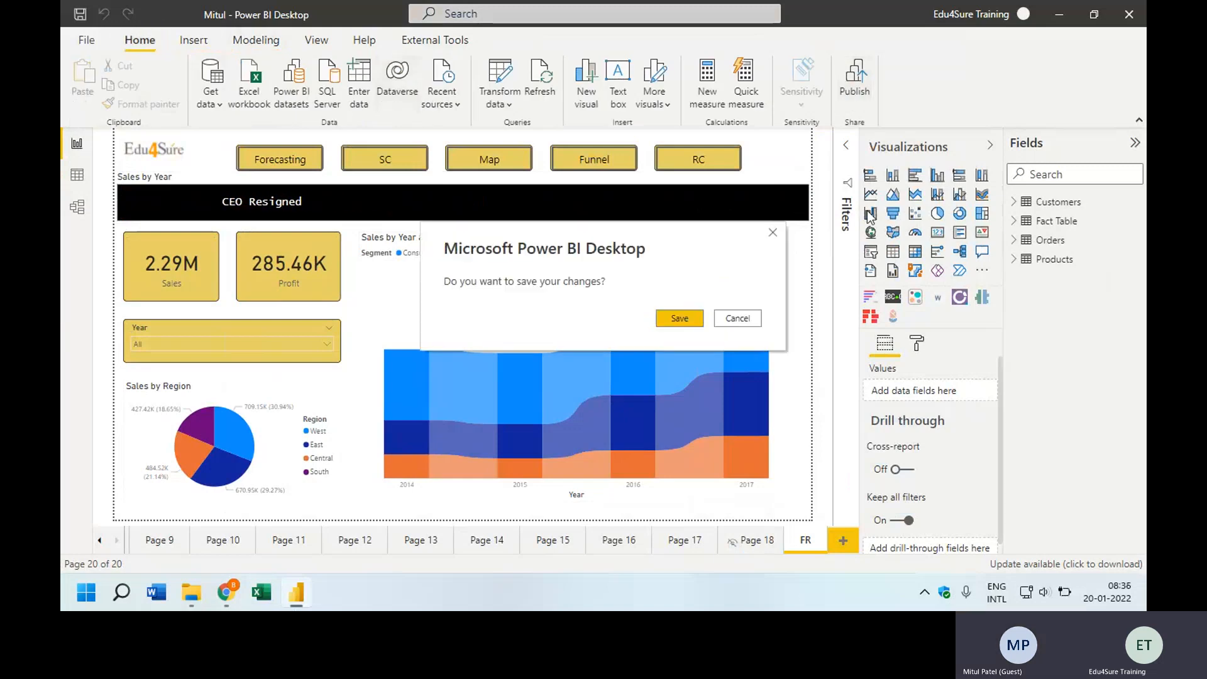
click(679, 318)
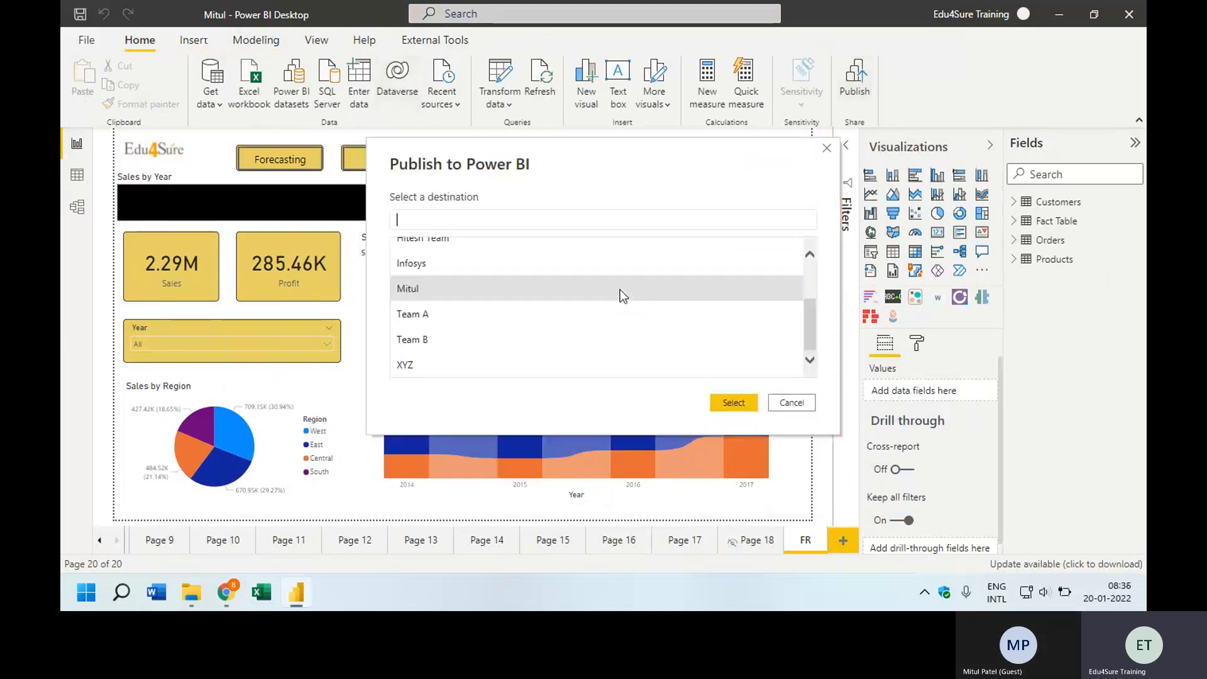
click(746, 403)
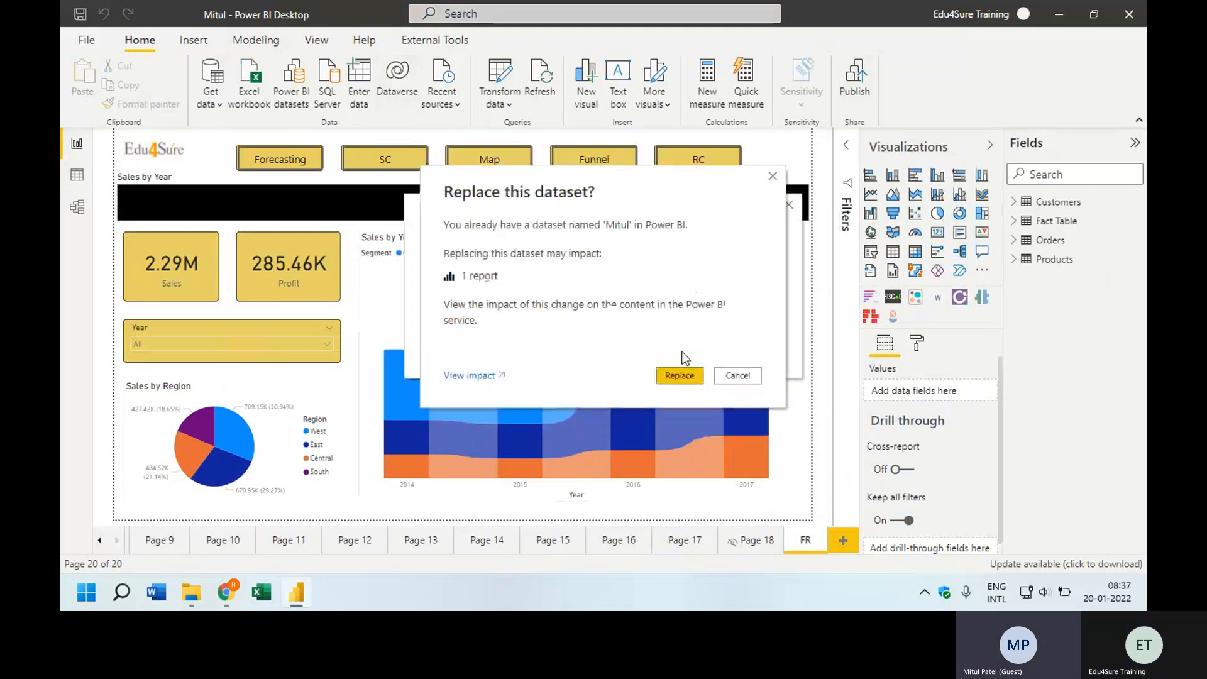
click(689, 376)
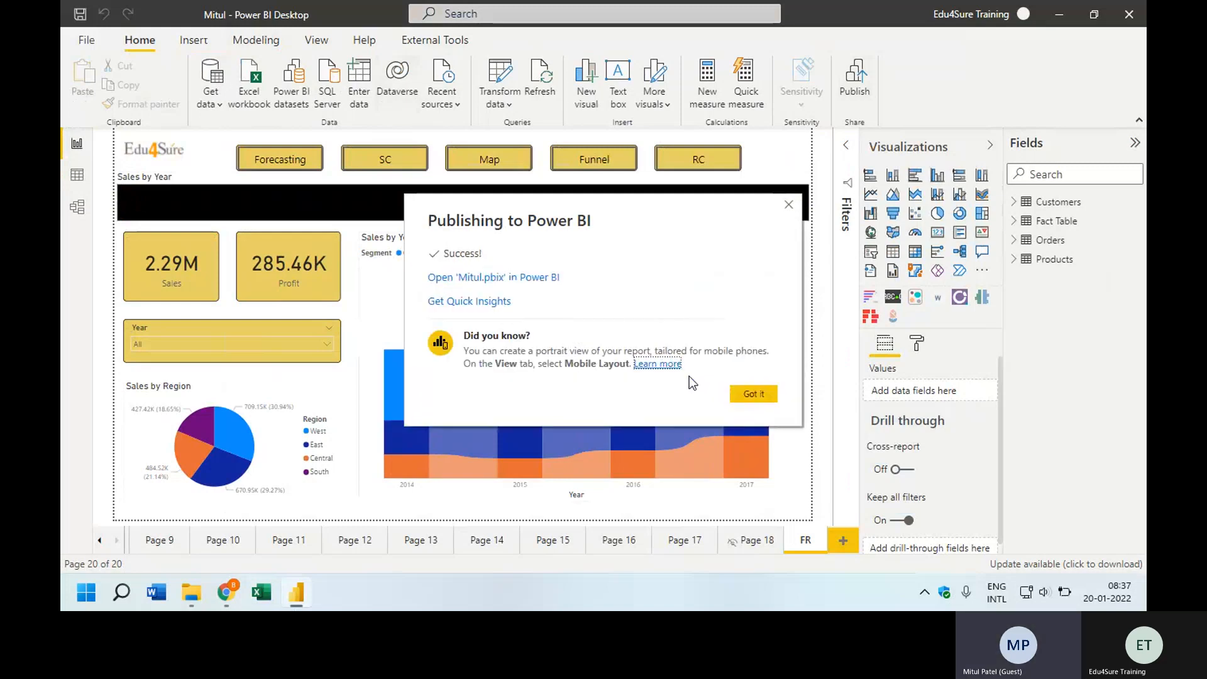
click(789, 206)
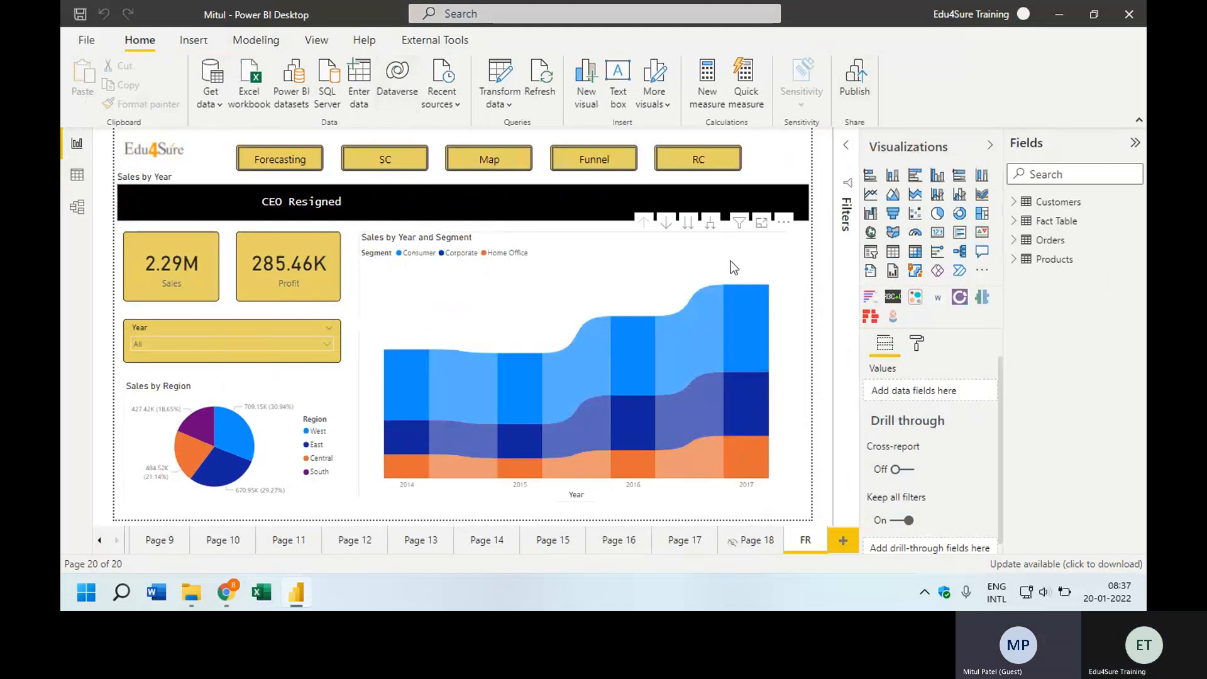
- Switch to the Power BI service in Chrome and open the row-level security settings of the republished dataset
mouse_move(226, 592)
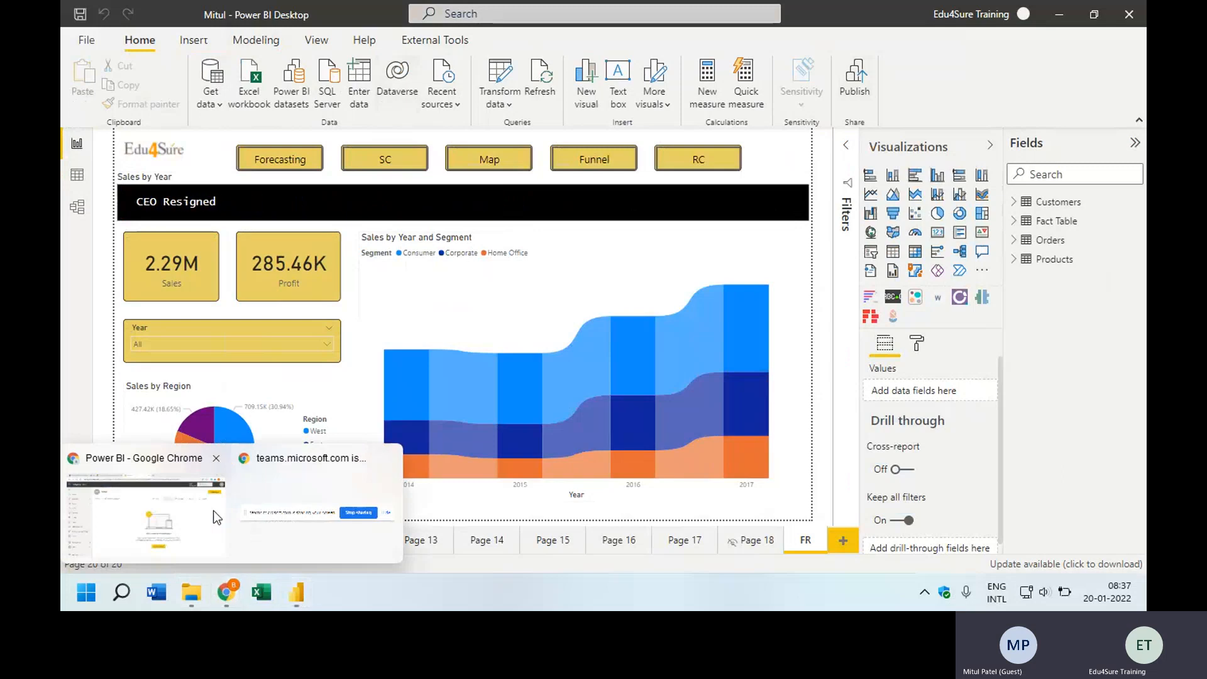
click(187, 510)
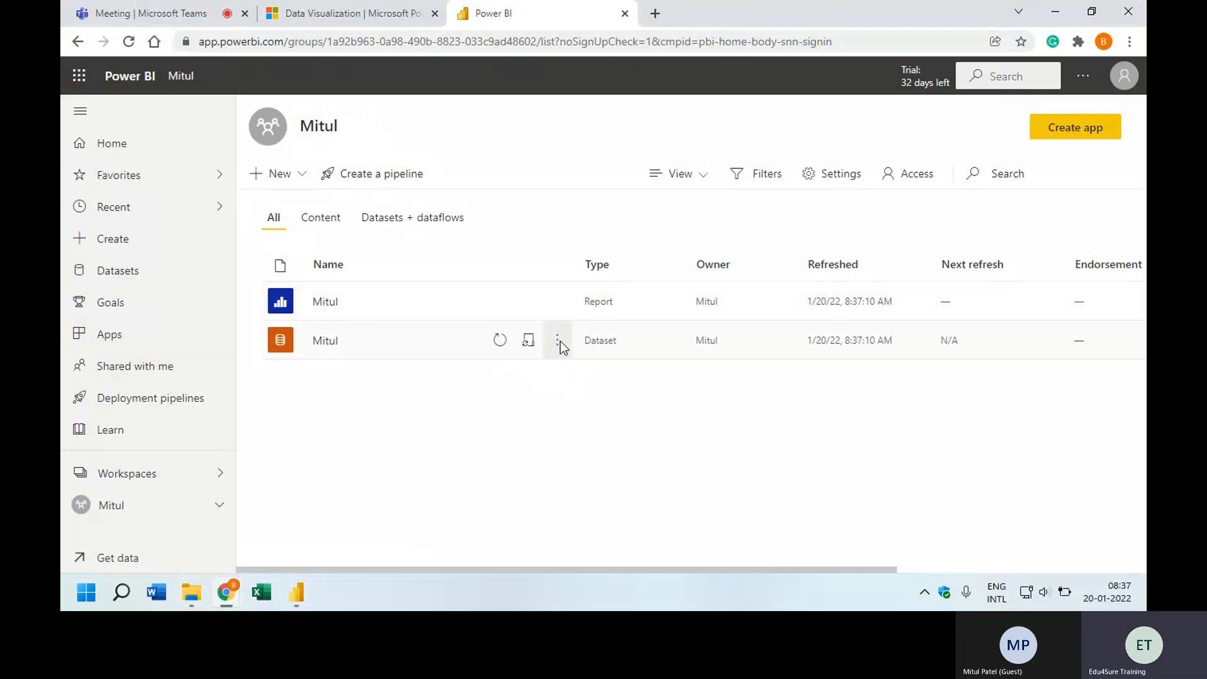
click(559, 342)
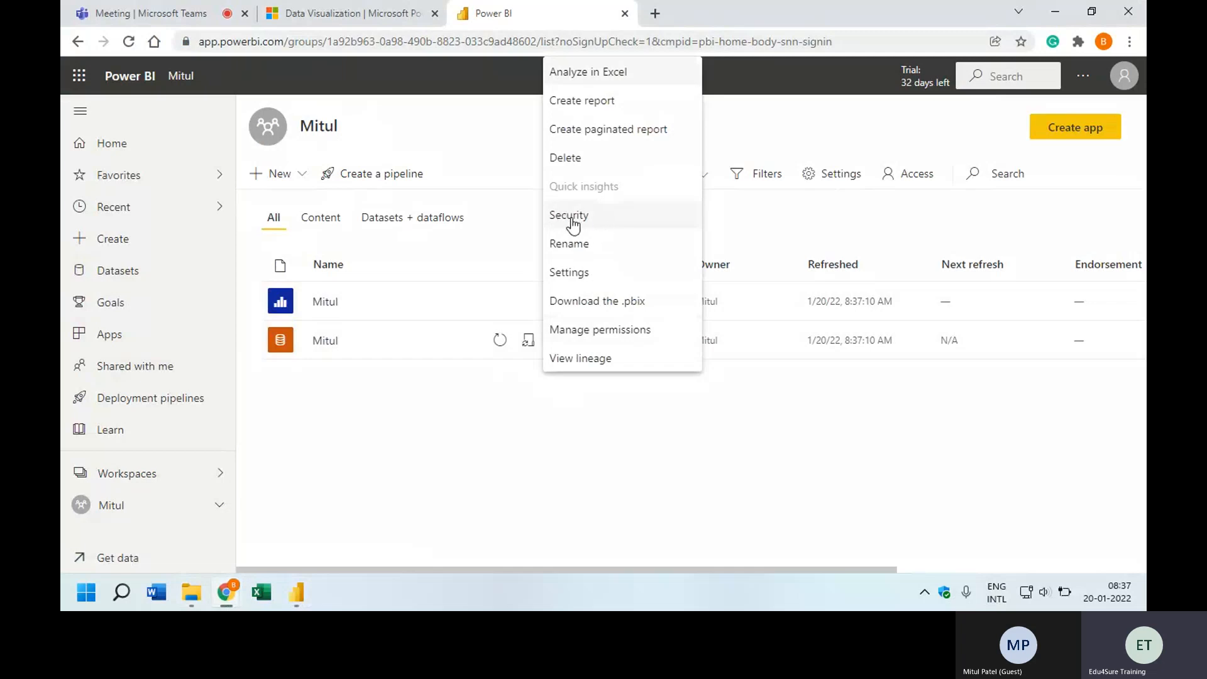
click(572, 220)
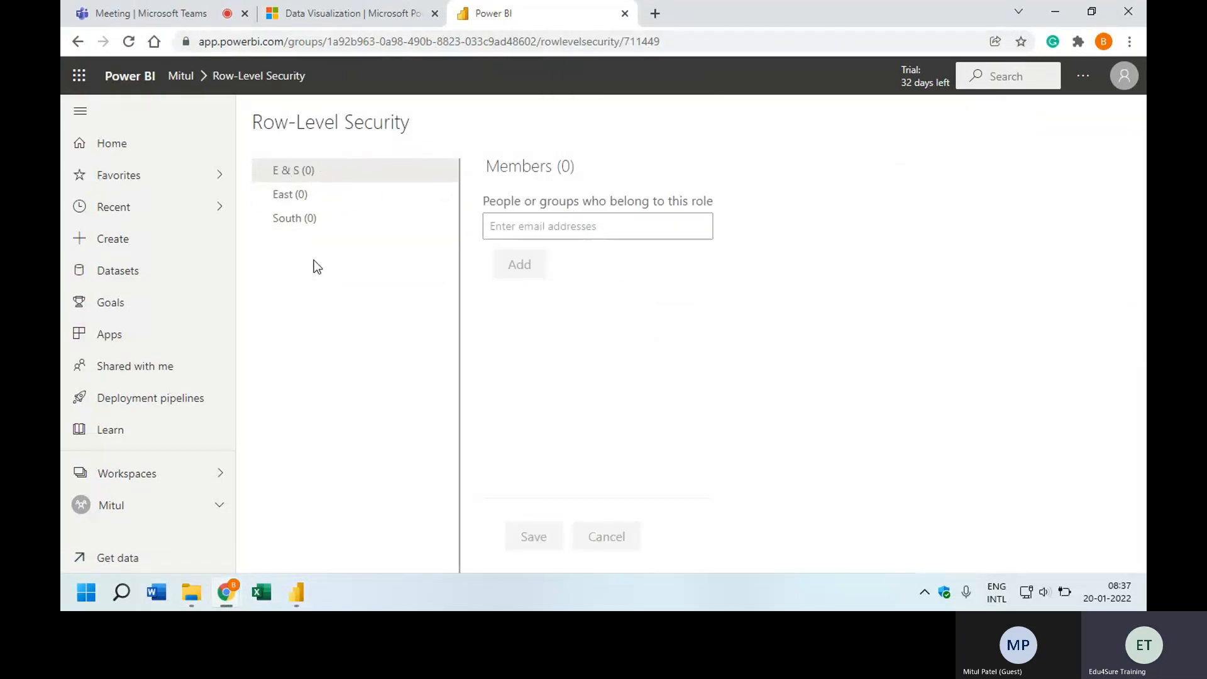
- Look through the dataset's E & S, East and South roles and test the report as the South role
click(297, 220)
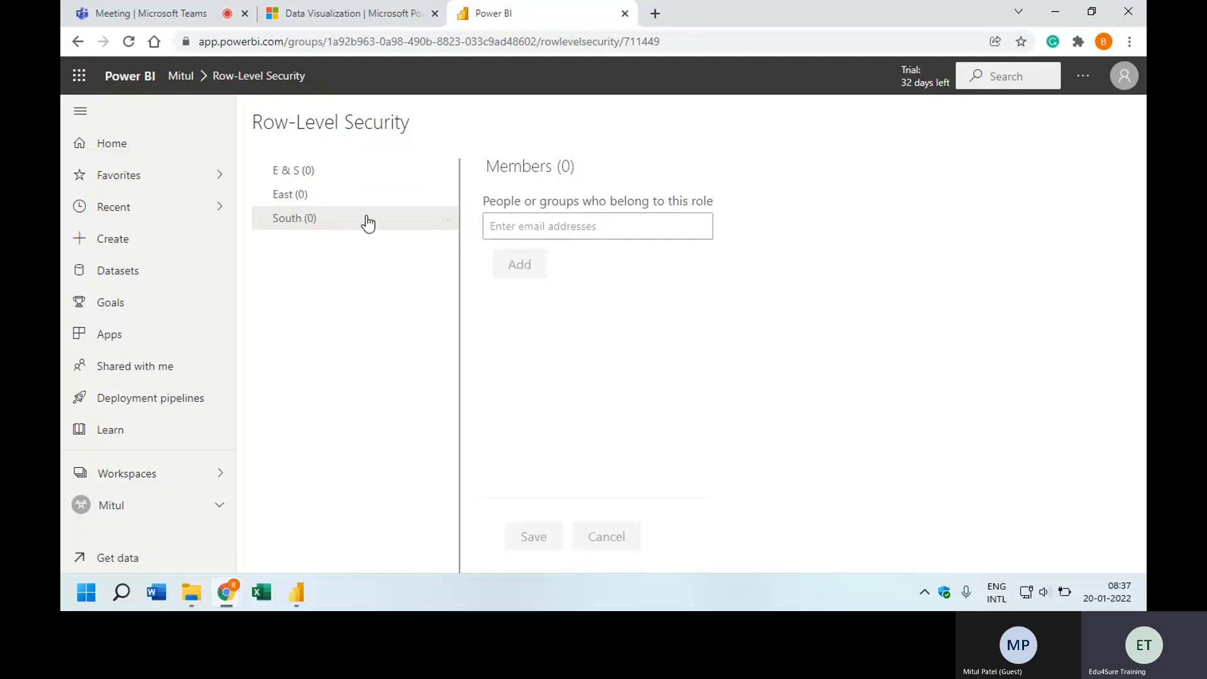
click(314, 192)
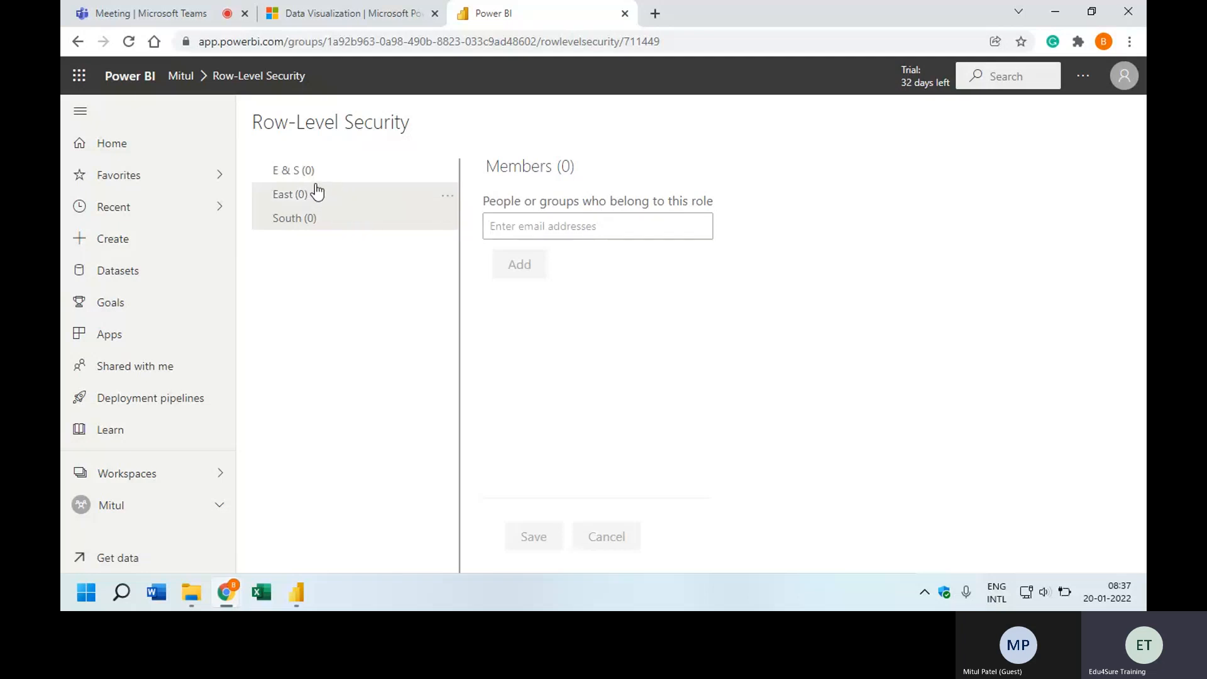
click(514, 226)
click(323, 174)
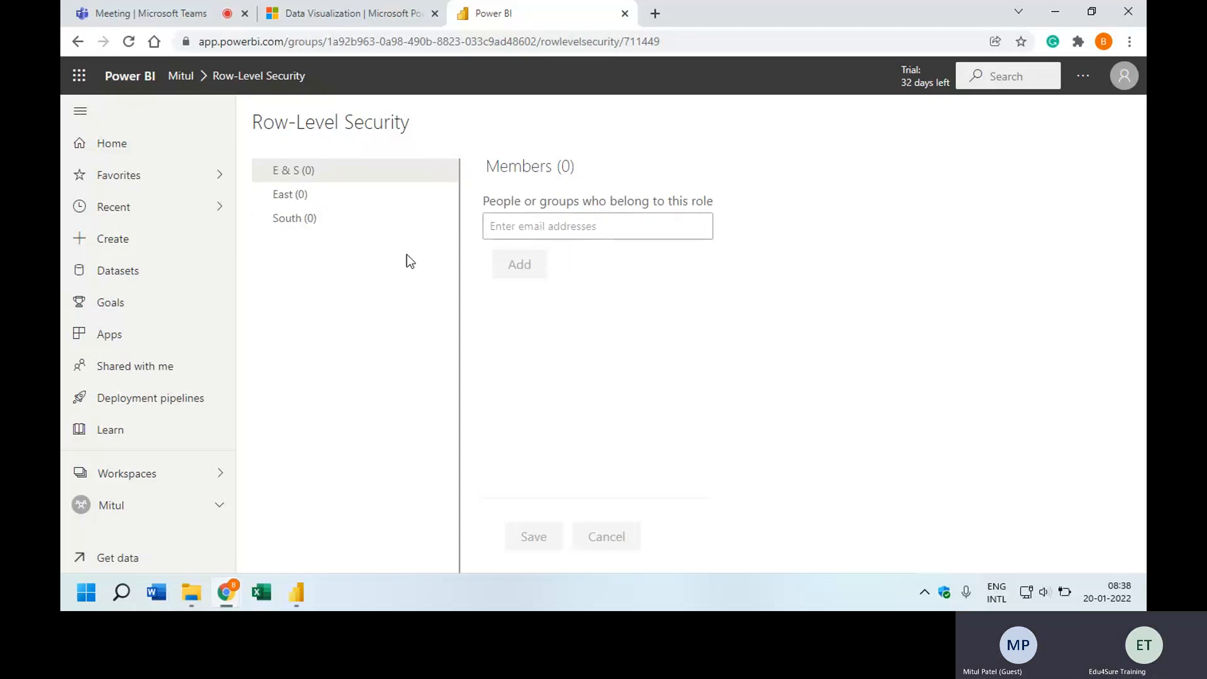
click(319, 220)
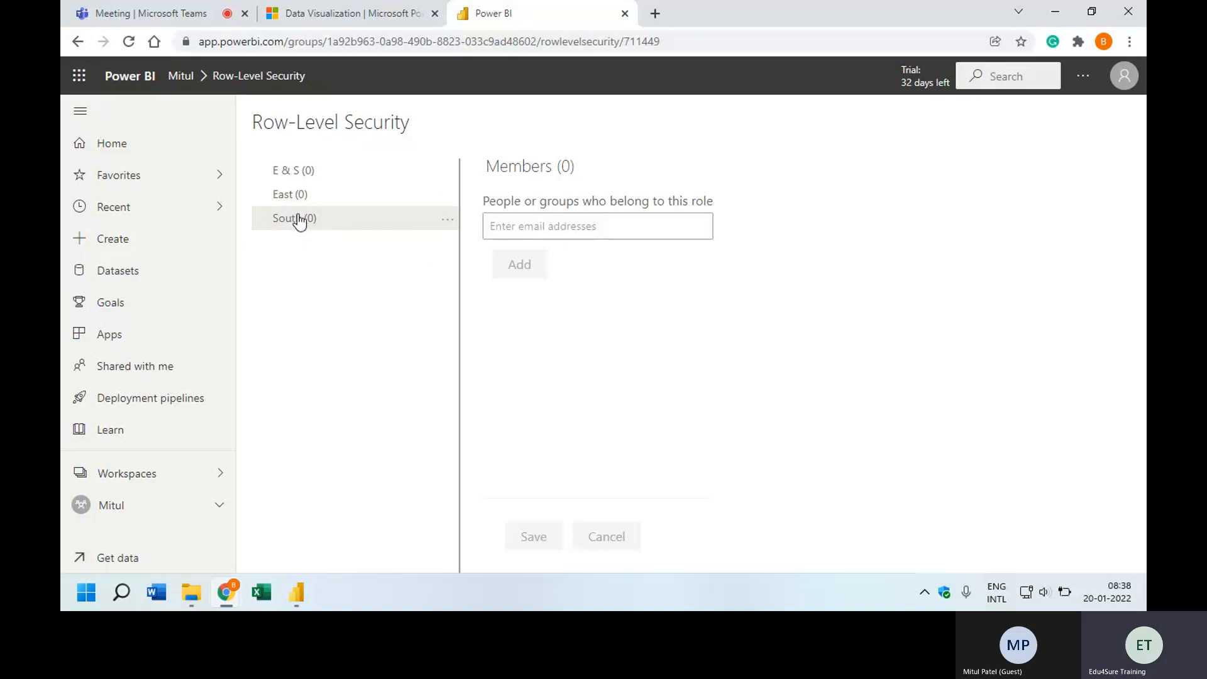
click(449, 225)
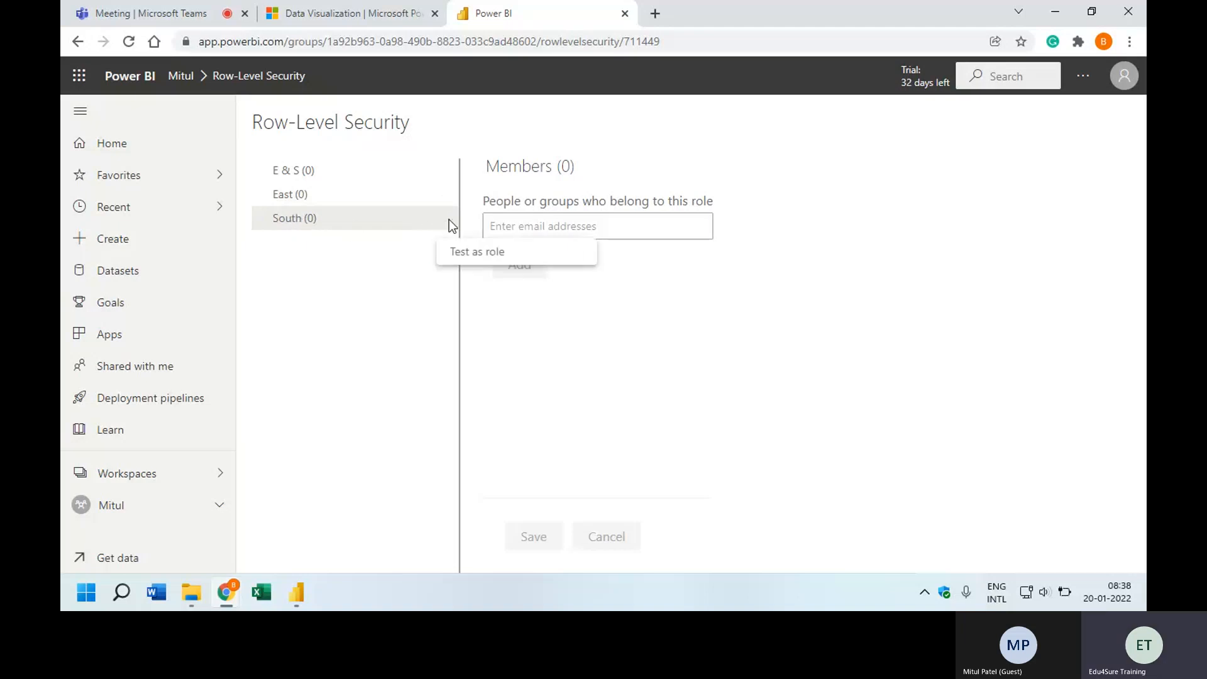
click(492, 256)
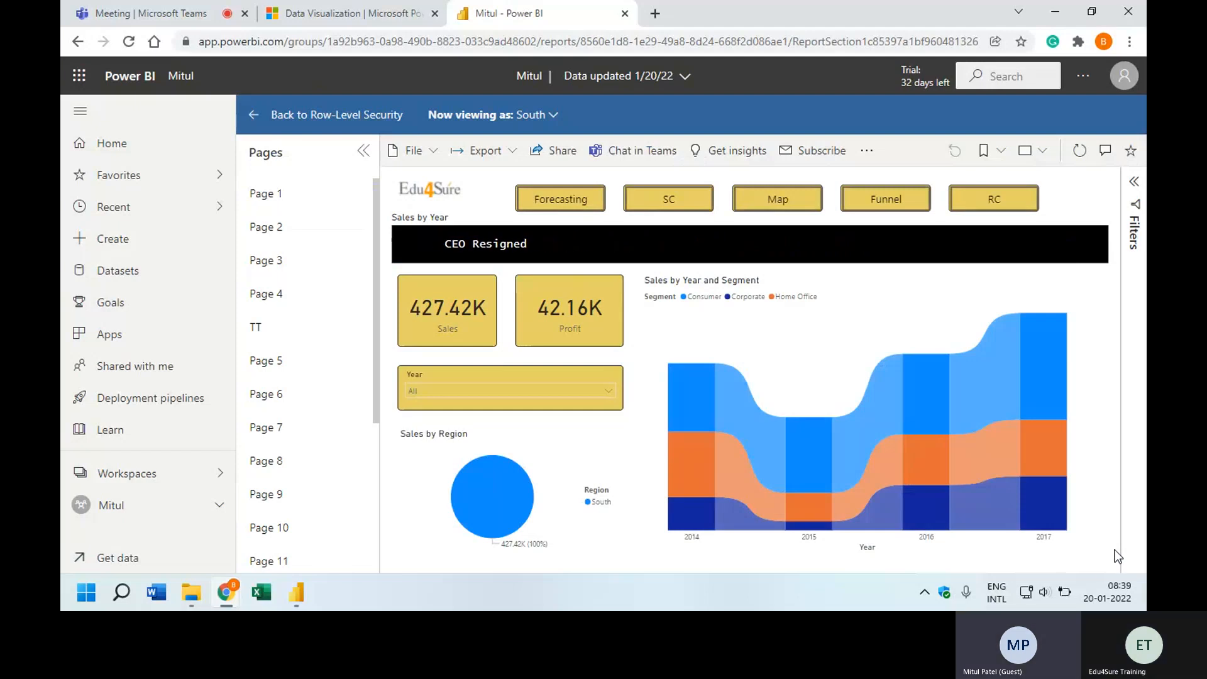
- Raise the system volume to 38 and collapse the report's page list
click(1044, 593)
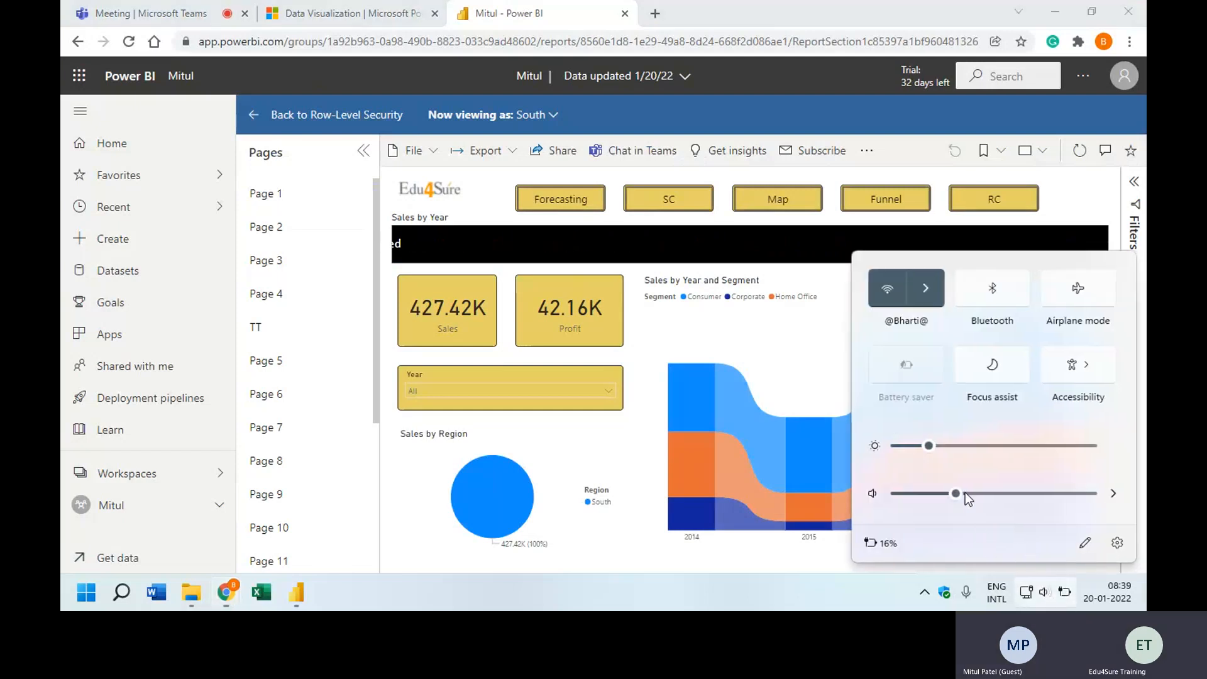
drag(964, 492, 979, 492)
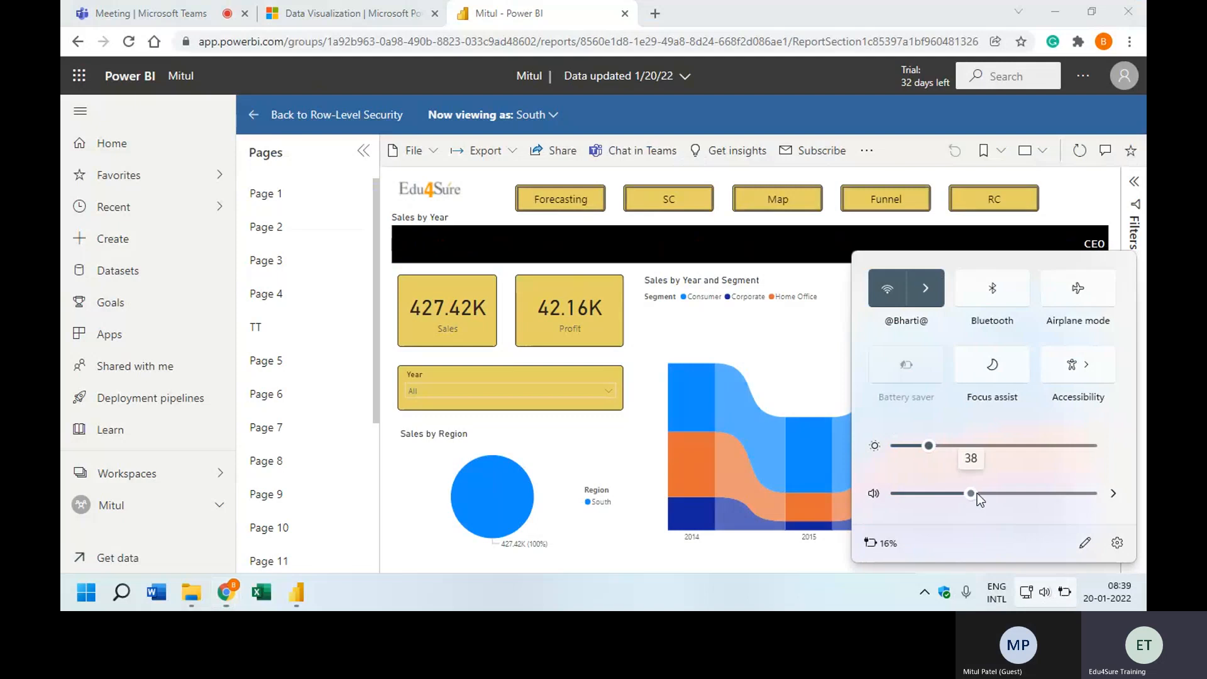
click(635, 561)
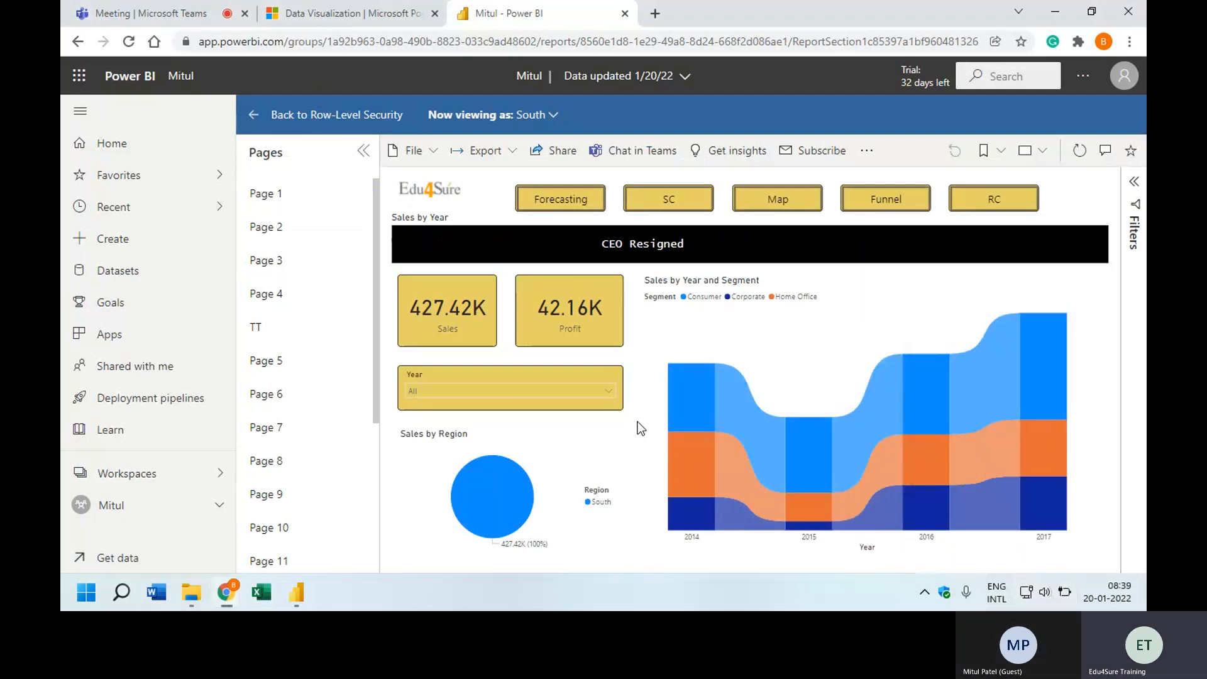
click(364, 151)
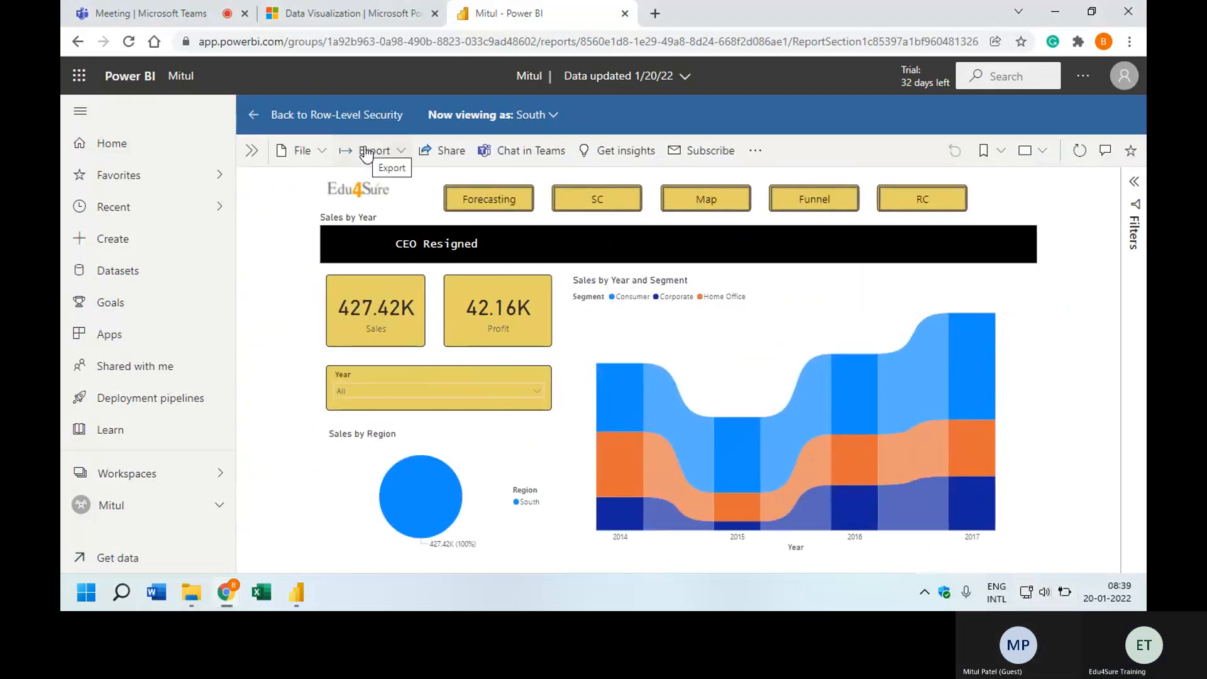
- Switch to Power BI Desktop, review the E & S role's Customers filter in the role manager, and close it without changes
click(296, 592)
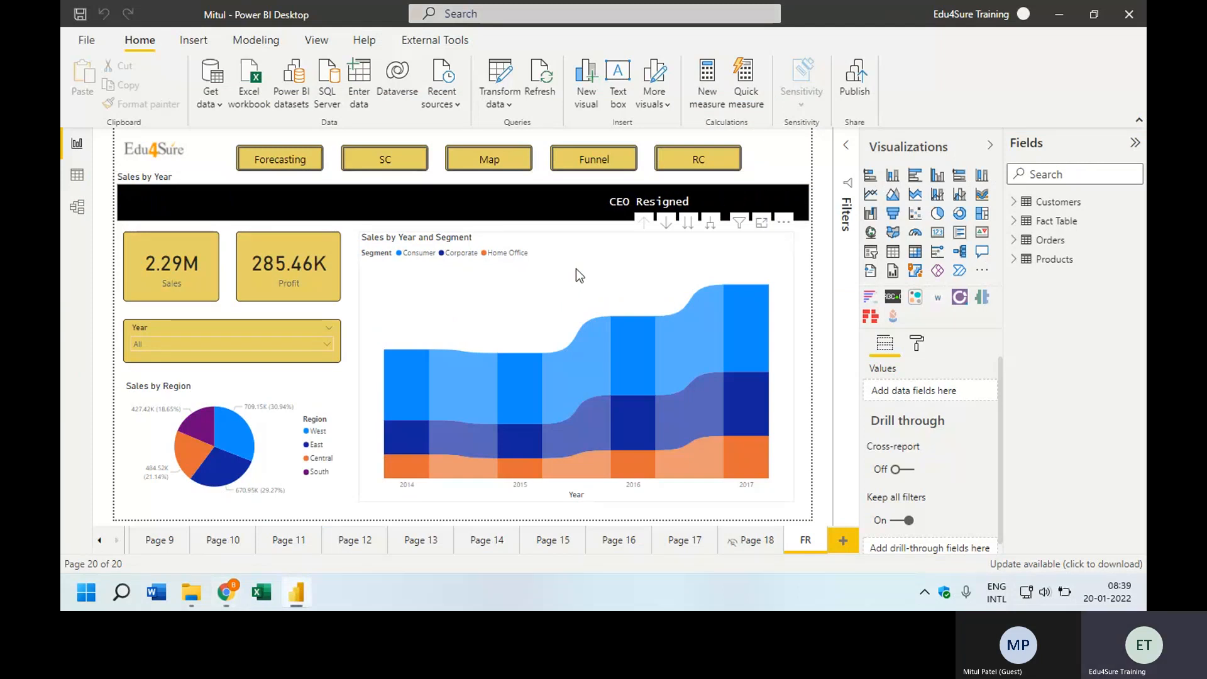
click(269, 40)
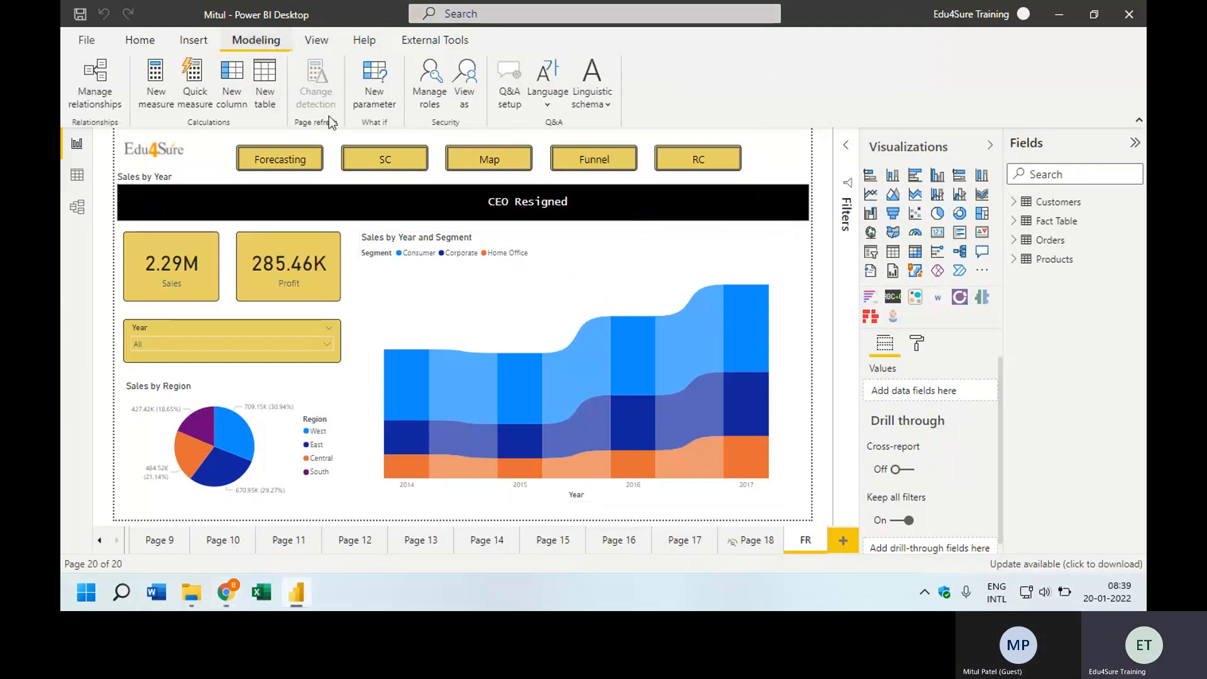
click(432, 98)
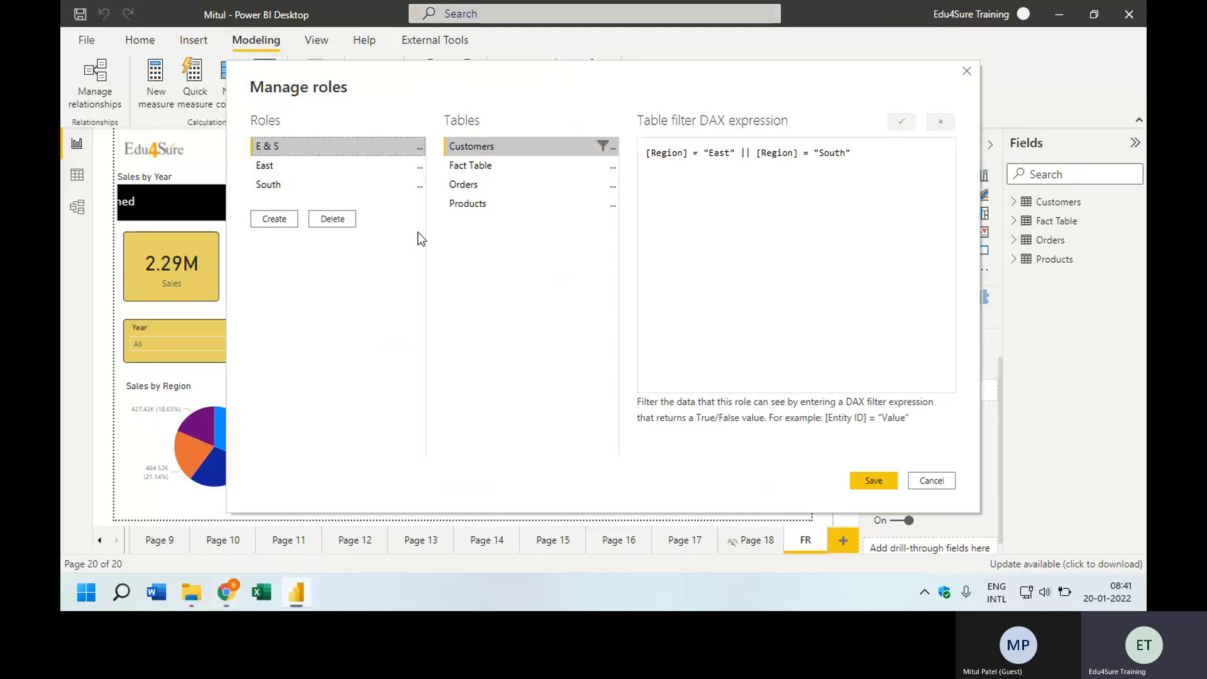
click(967, 71)
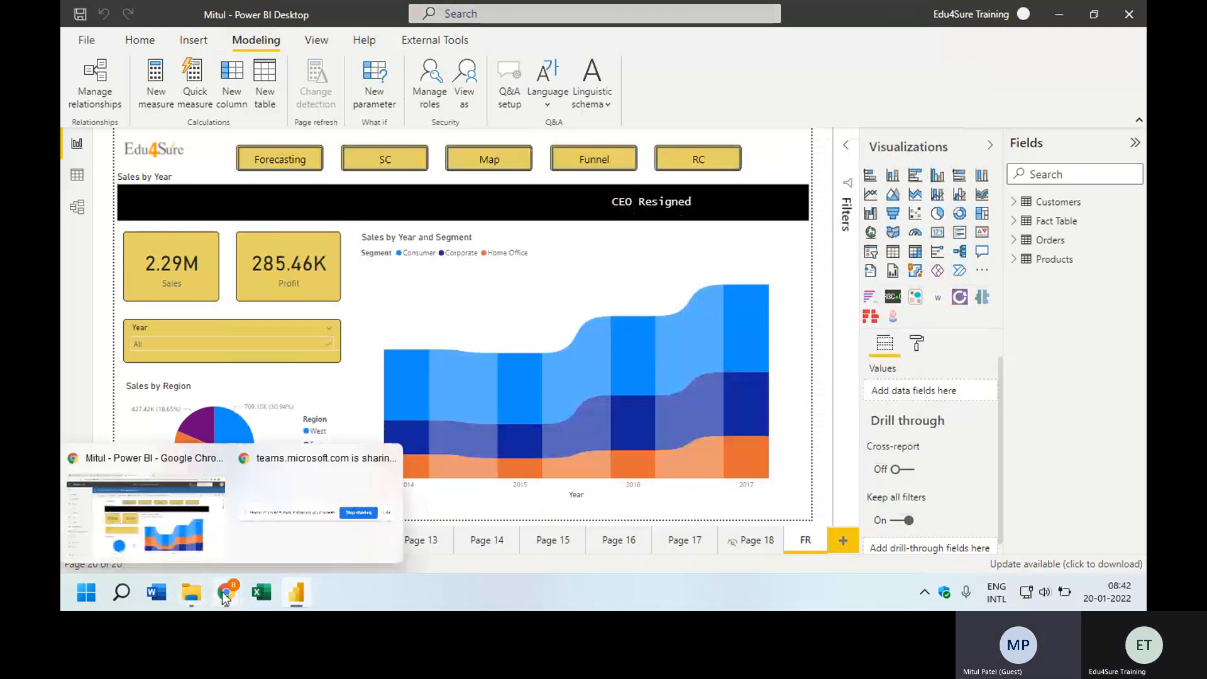
- Close the report and the Power BI product site in Chrome, and return to Power BI Desktop
mouse_move(221, 591)
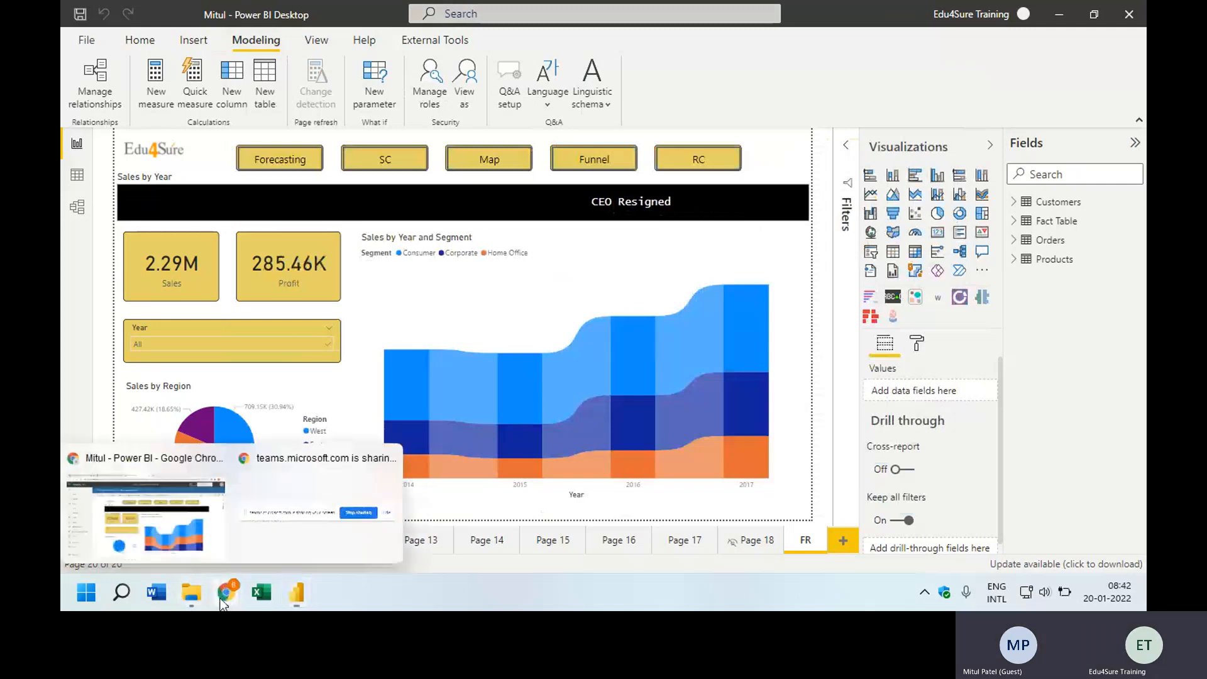
click(186, 495)
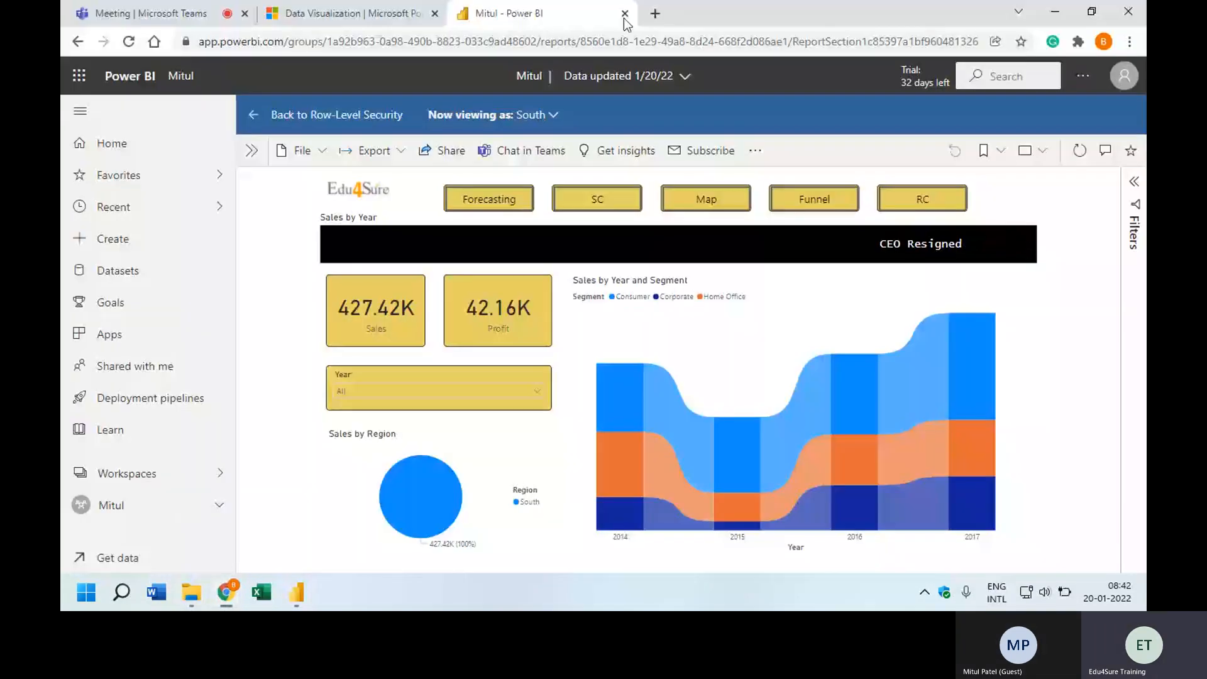
click(624, 14)
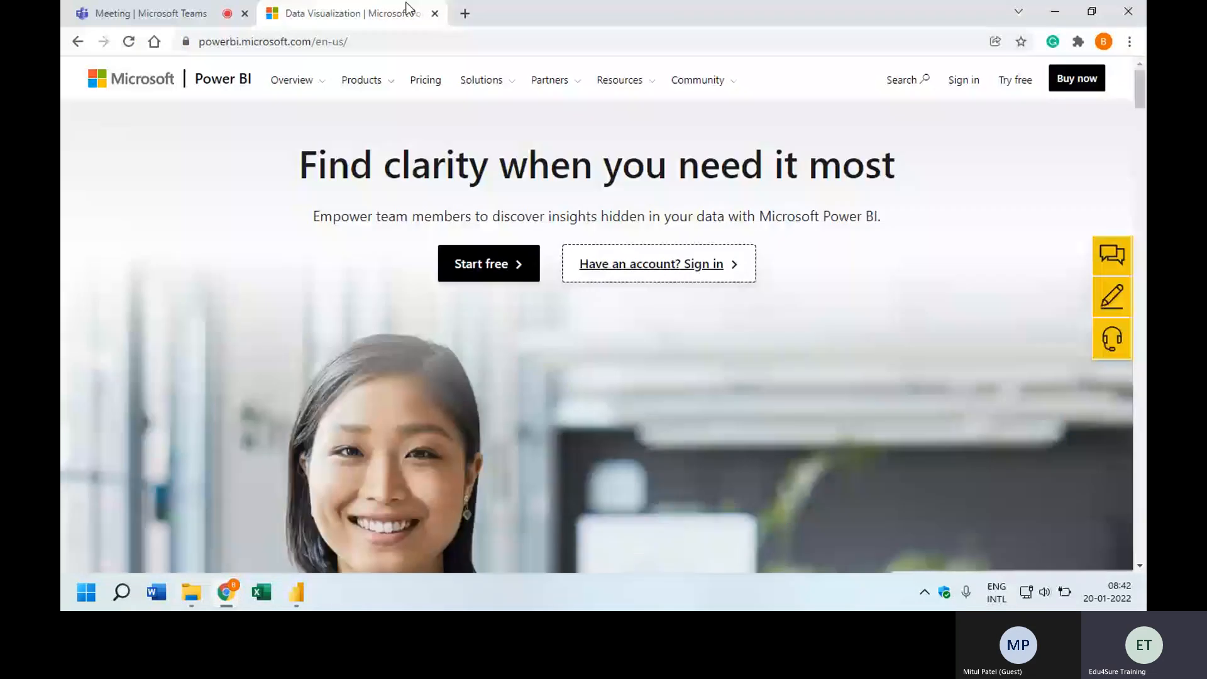
click(435, 13)
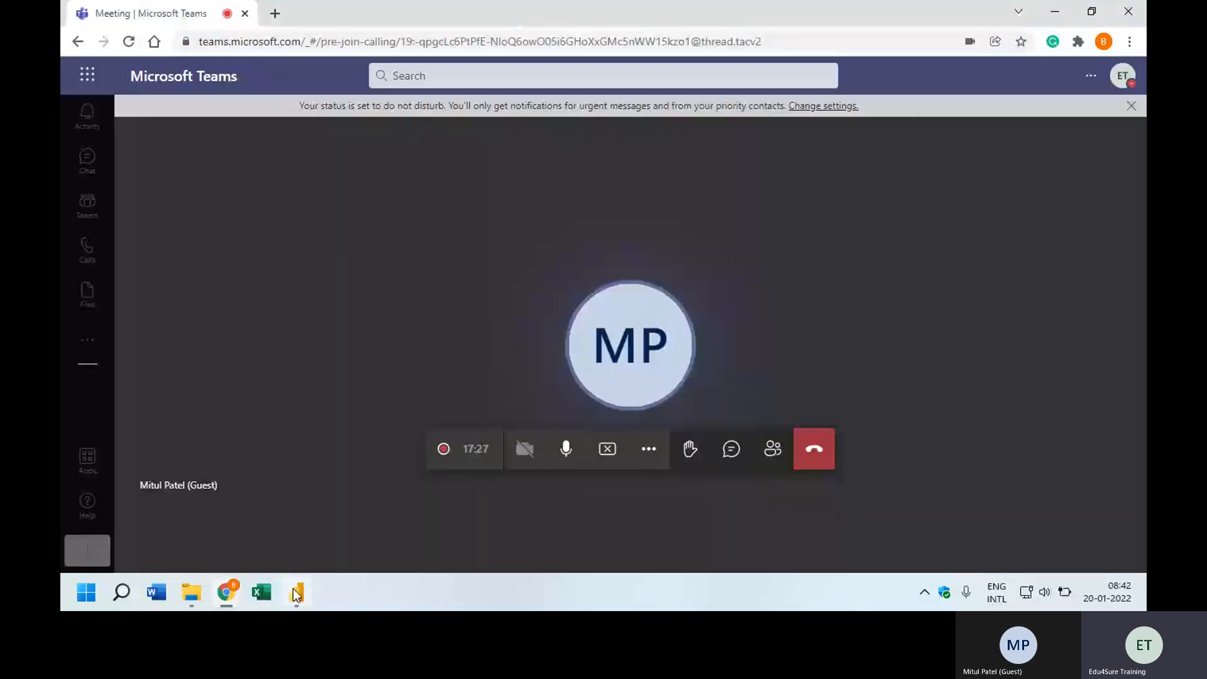
click(292, 588)
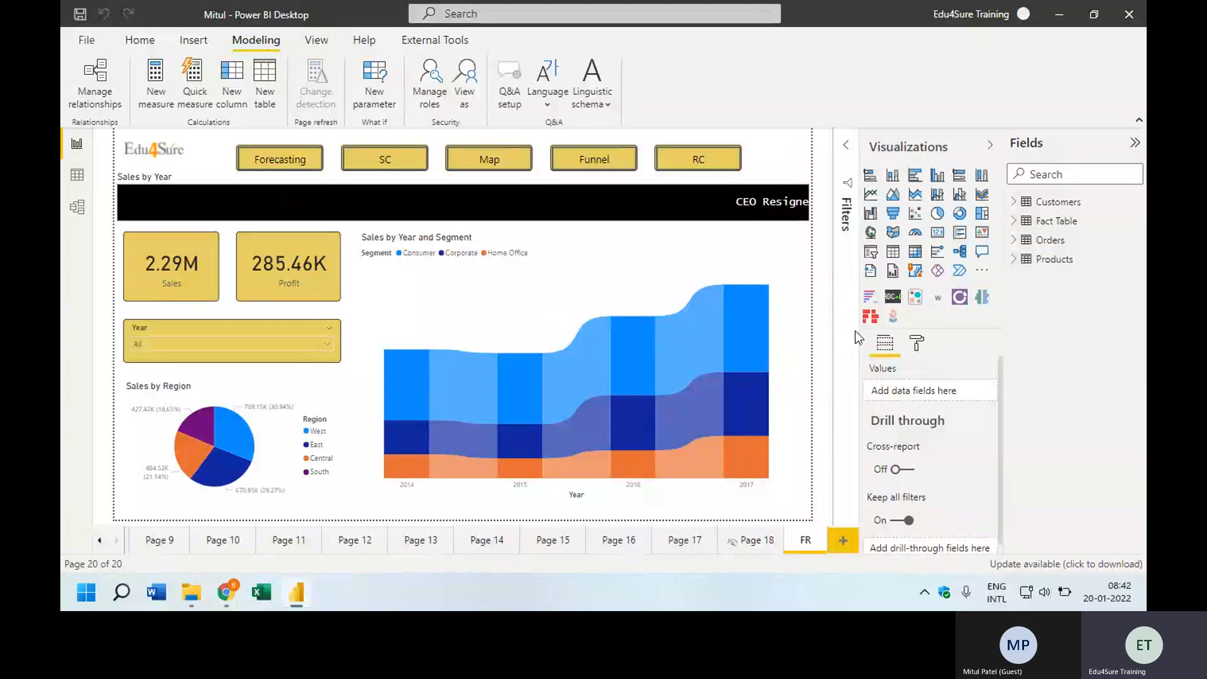
- Add a blank report page and expand the Fact Table's fields, widening the area that lists them
click(843, 539)
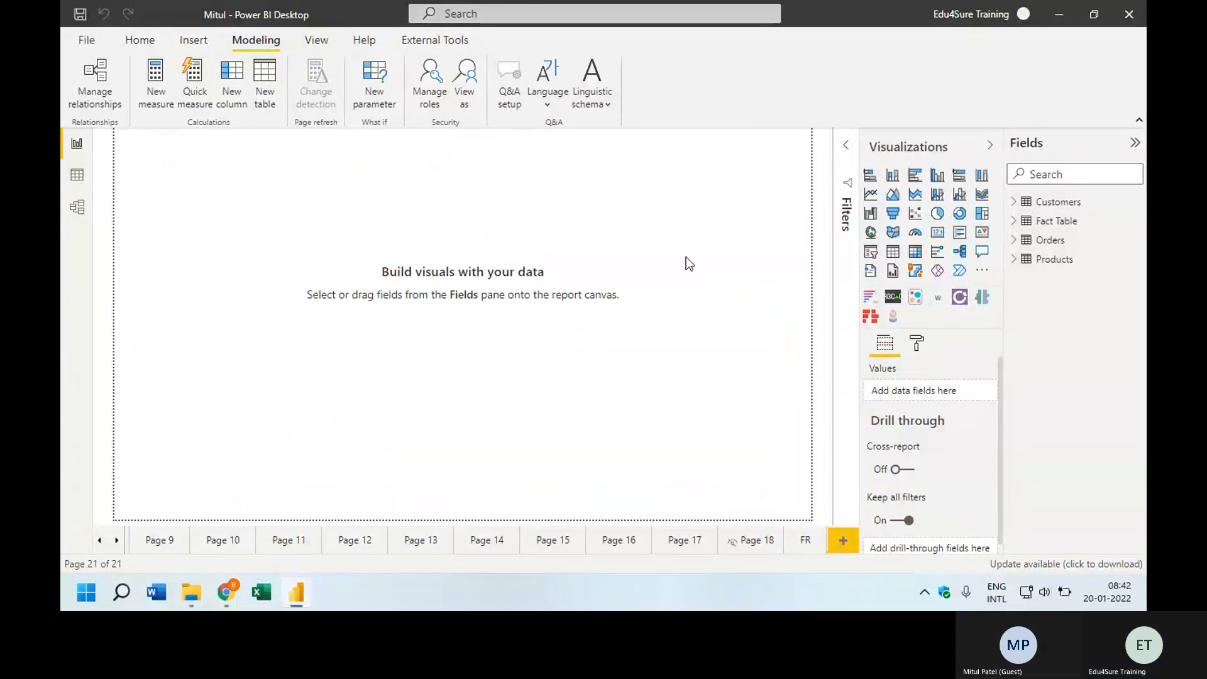
click(1024, 223)
click(1046, 225)
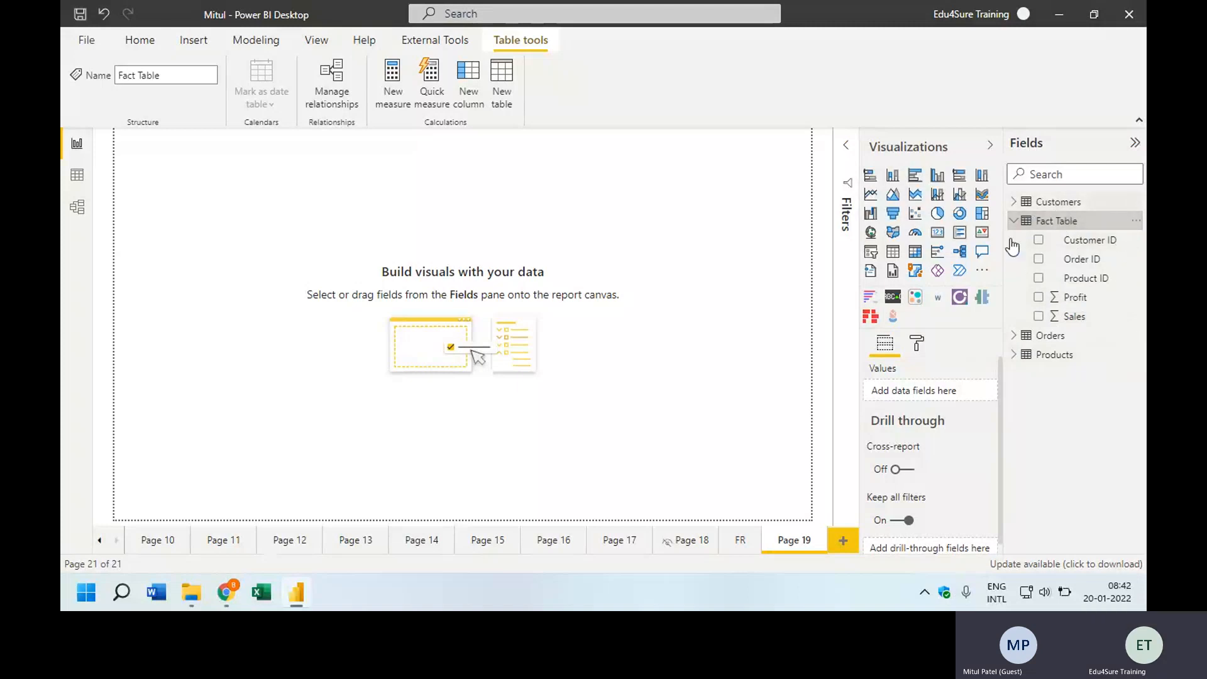
drag(1002, 269, 938, 286)
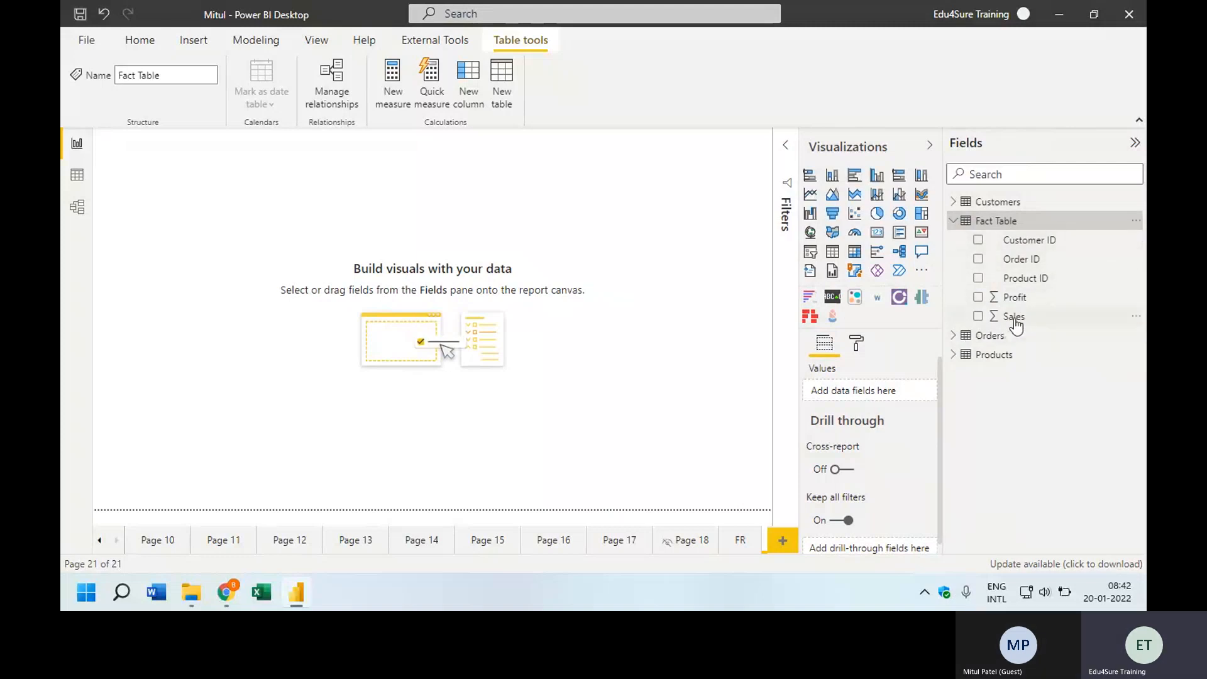
- Start a quick measure from the Fact Table's Sales field and choose Running total as its calculation
click(1137, 320)
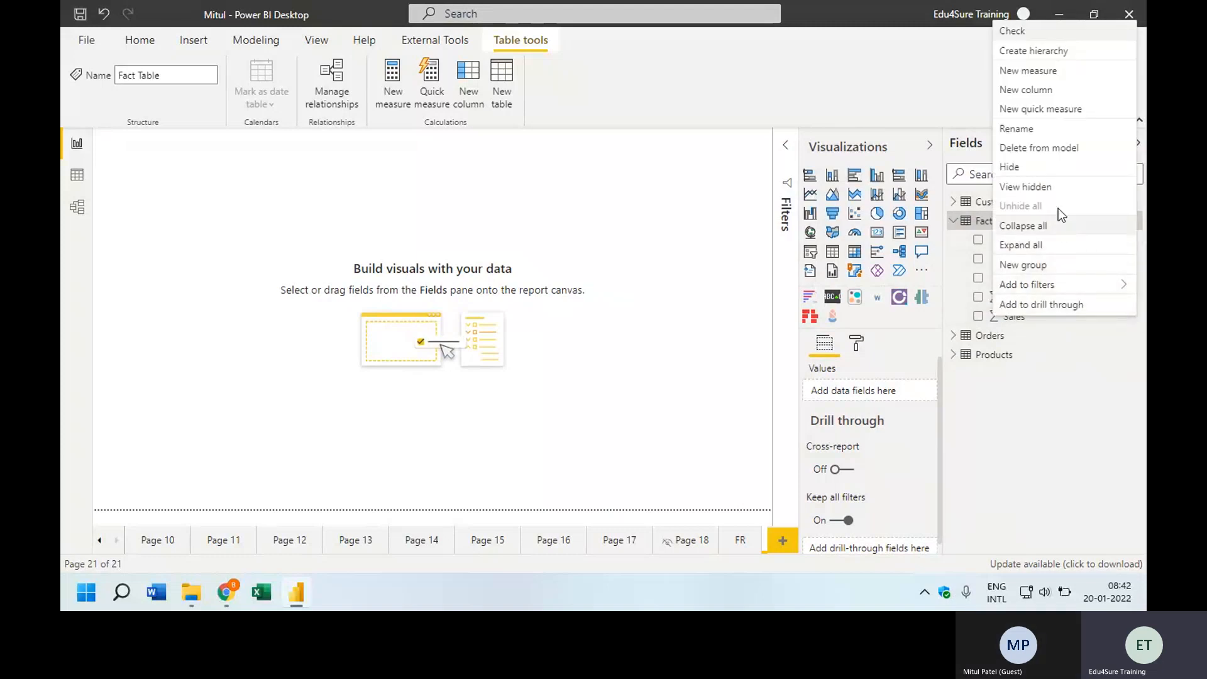
click(1038, 112)
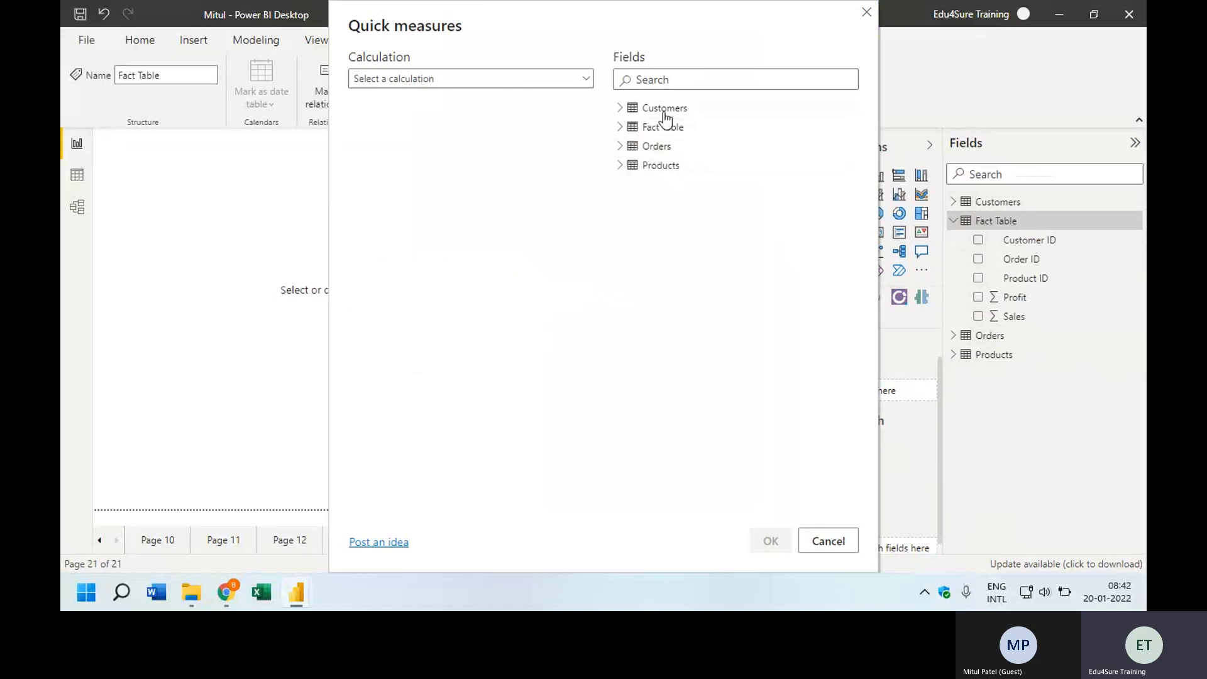
click(463, 79)
mouse_move(594, 100)
mouse_down()
mouse_move(593, 269)
mouse_move(602, 83)
mouse_up()
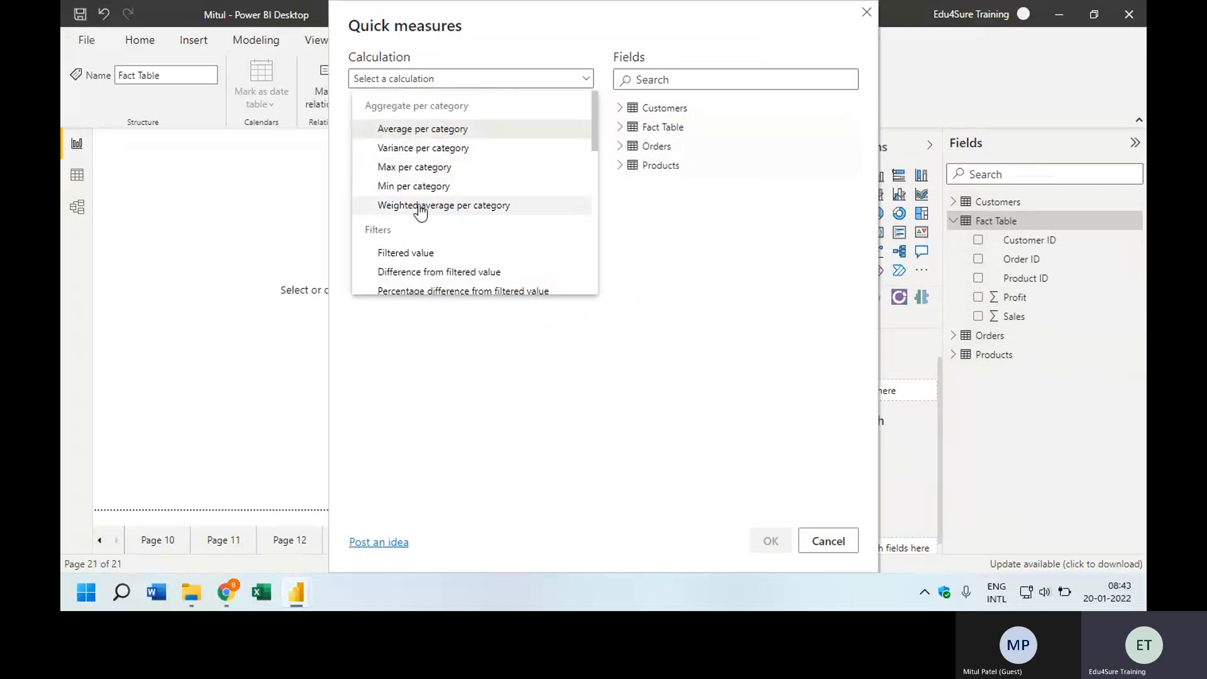
drag(595, 101, 598, 126)
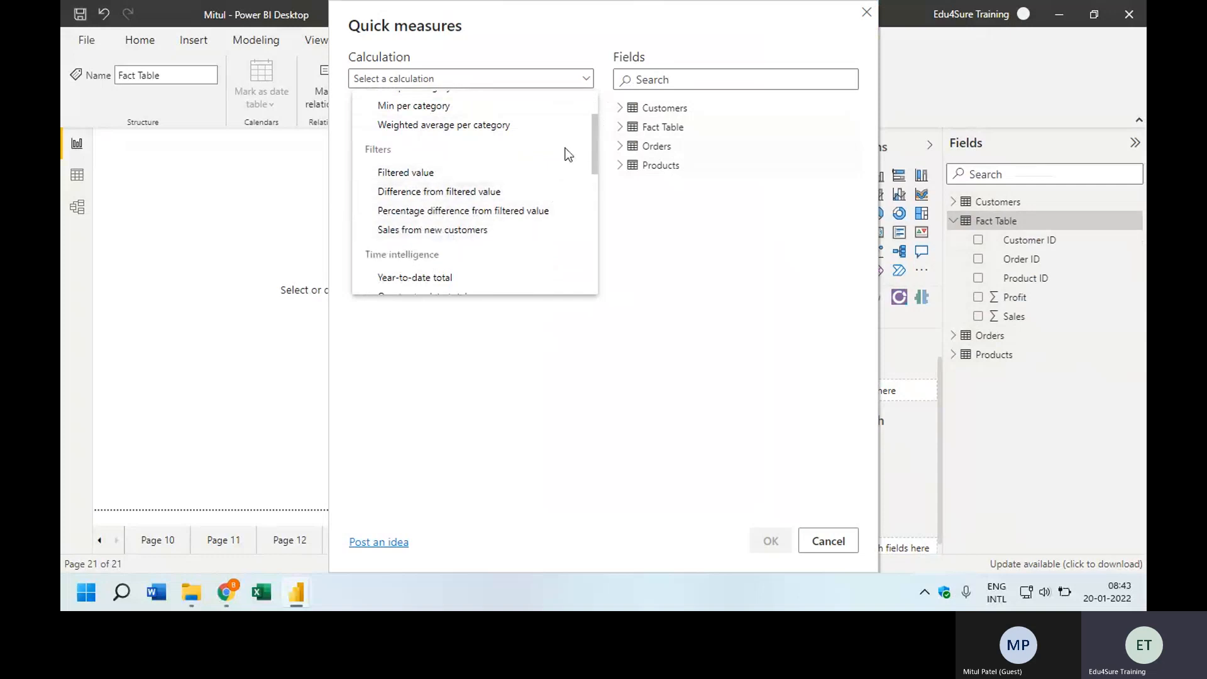
drag(593, 133, 595, 254)
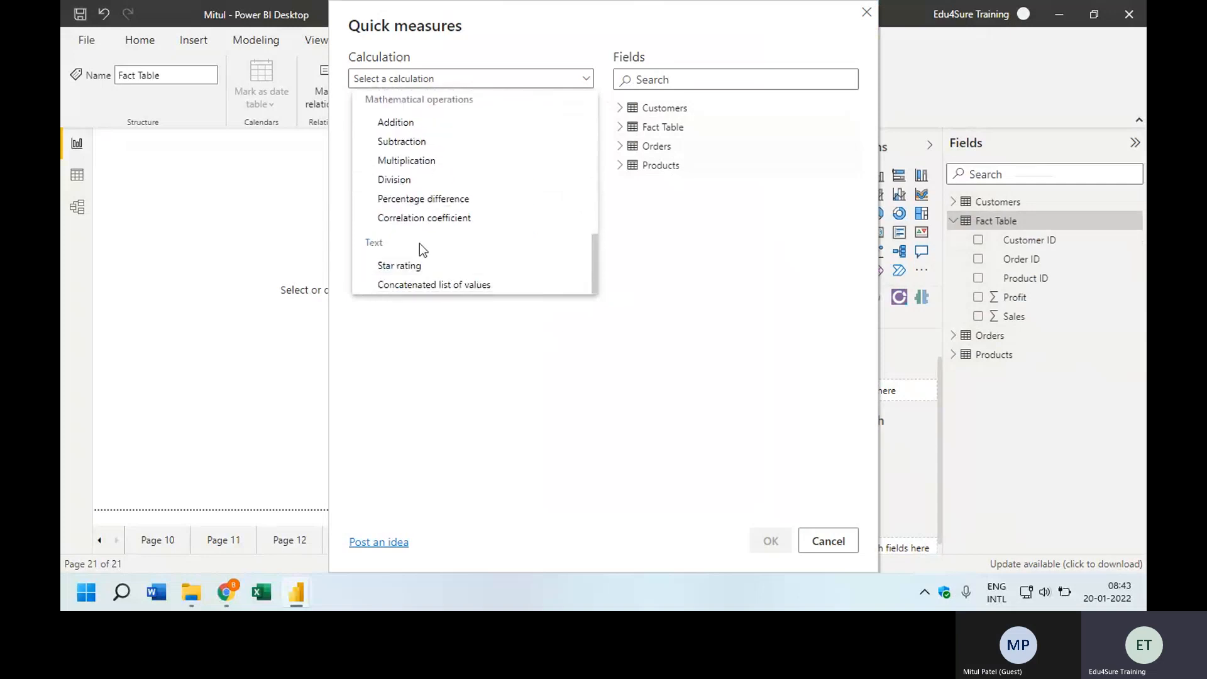
drag(595, 256, 598, 222)
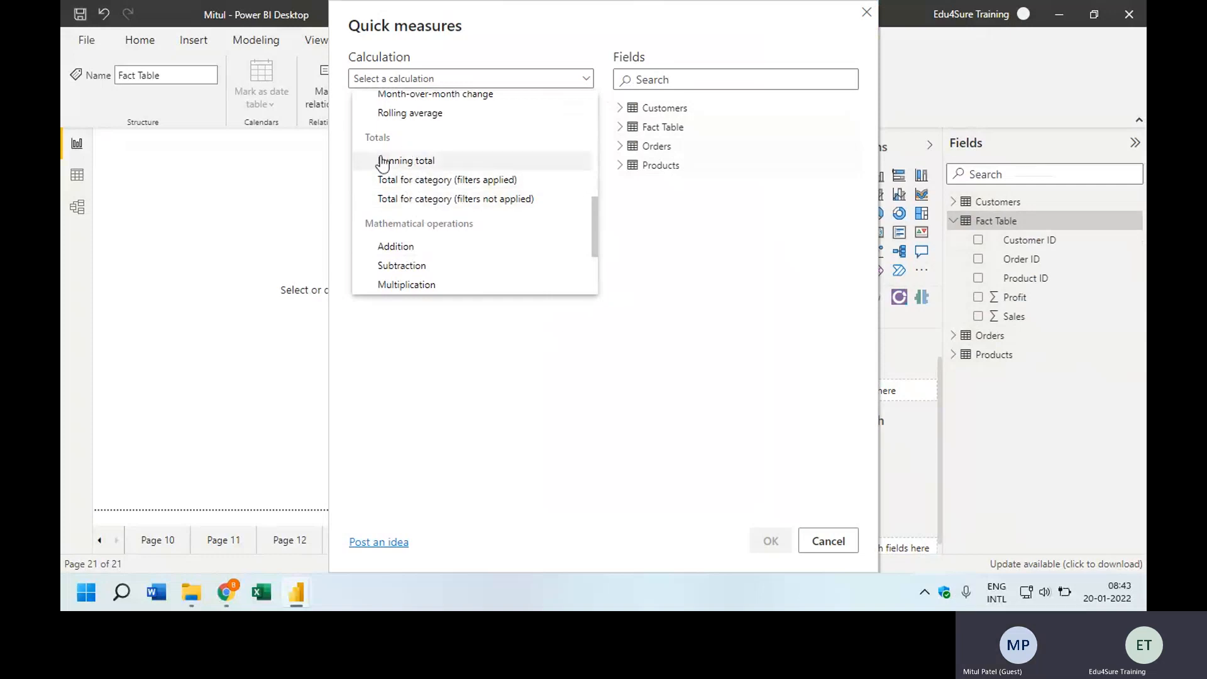
click(432, 165)
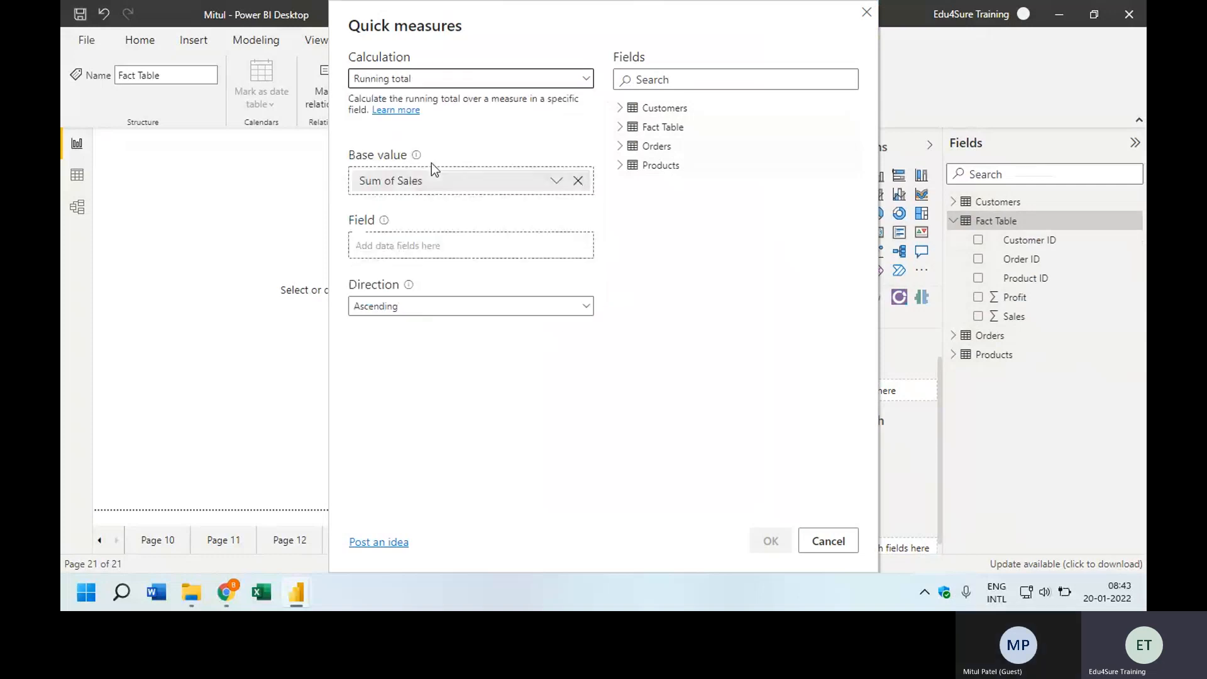
- Search the quick measure's available fields for sales and assign Sales as the field for the running total
click(726, 82)
text(s)
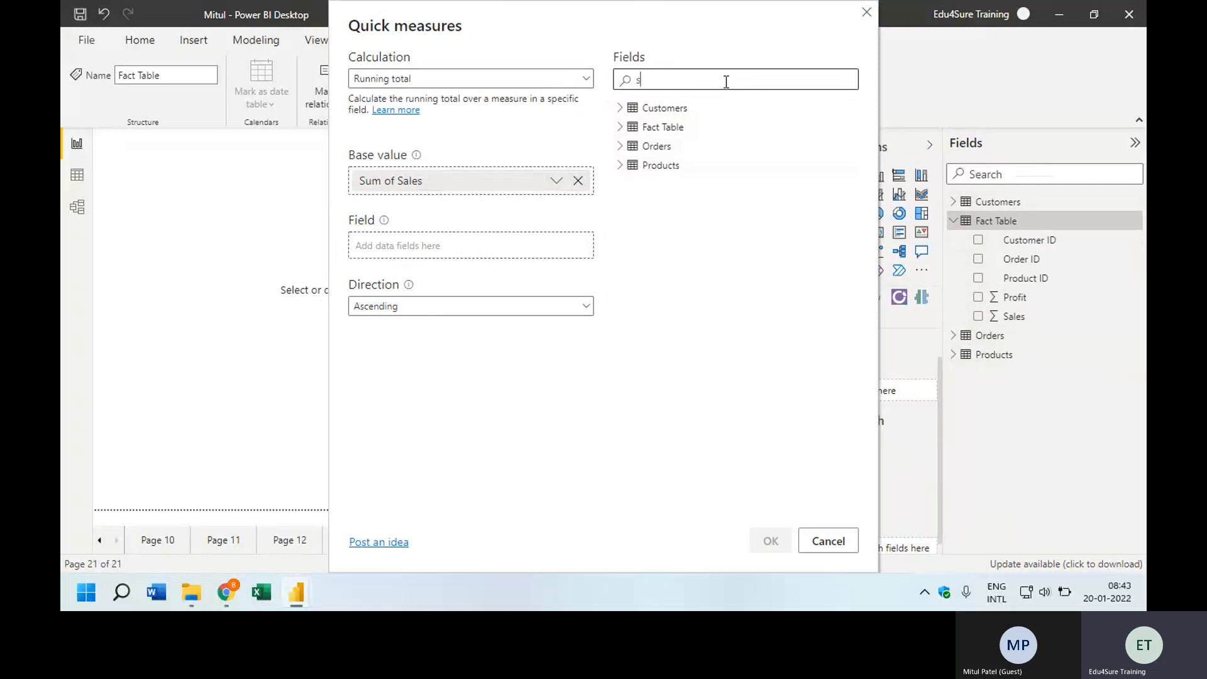
text(ales)
drag(684, 126, 425, 246)
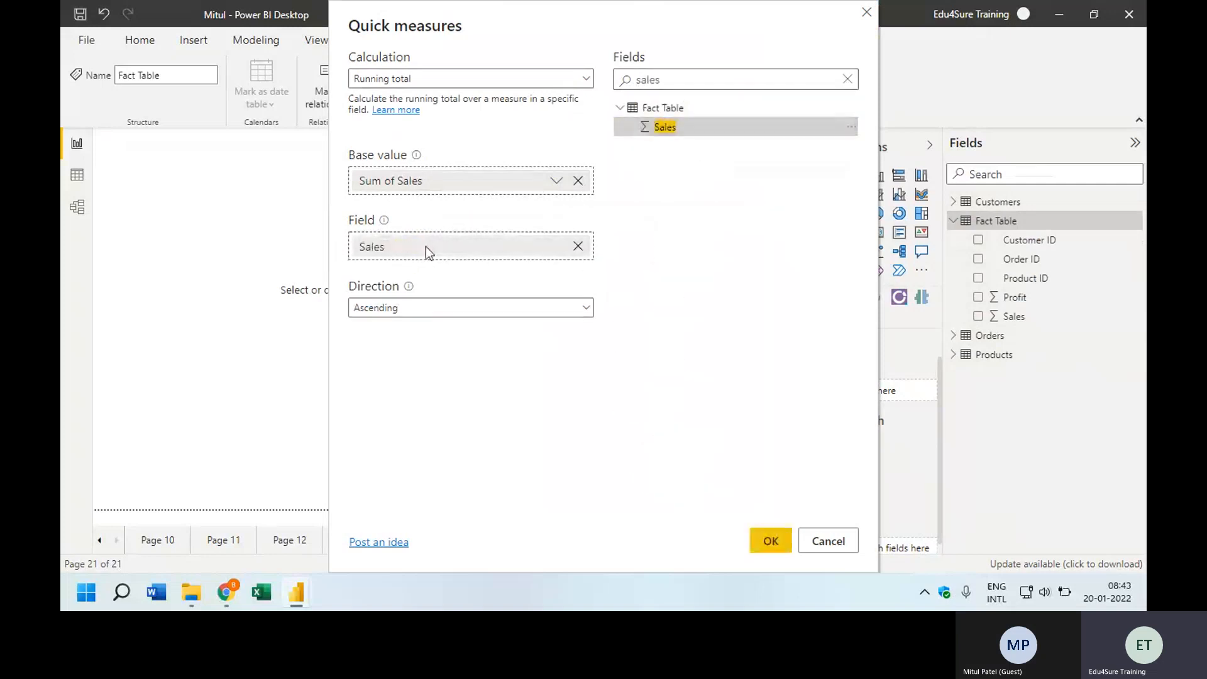
- Create the running total quick measure on Sales, select its whole DAX formula for review, and close the formula without changes
click(778, 548)
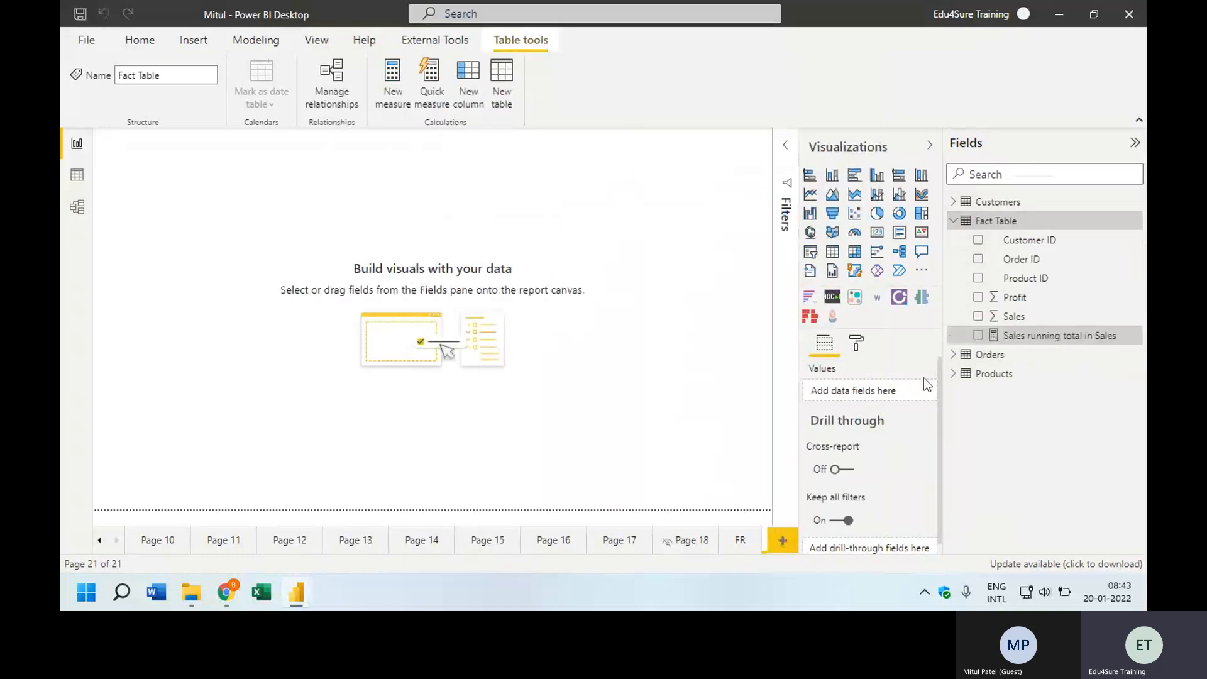
drag(179, 241, 165, 139)
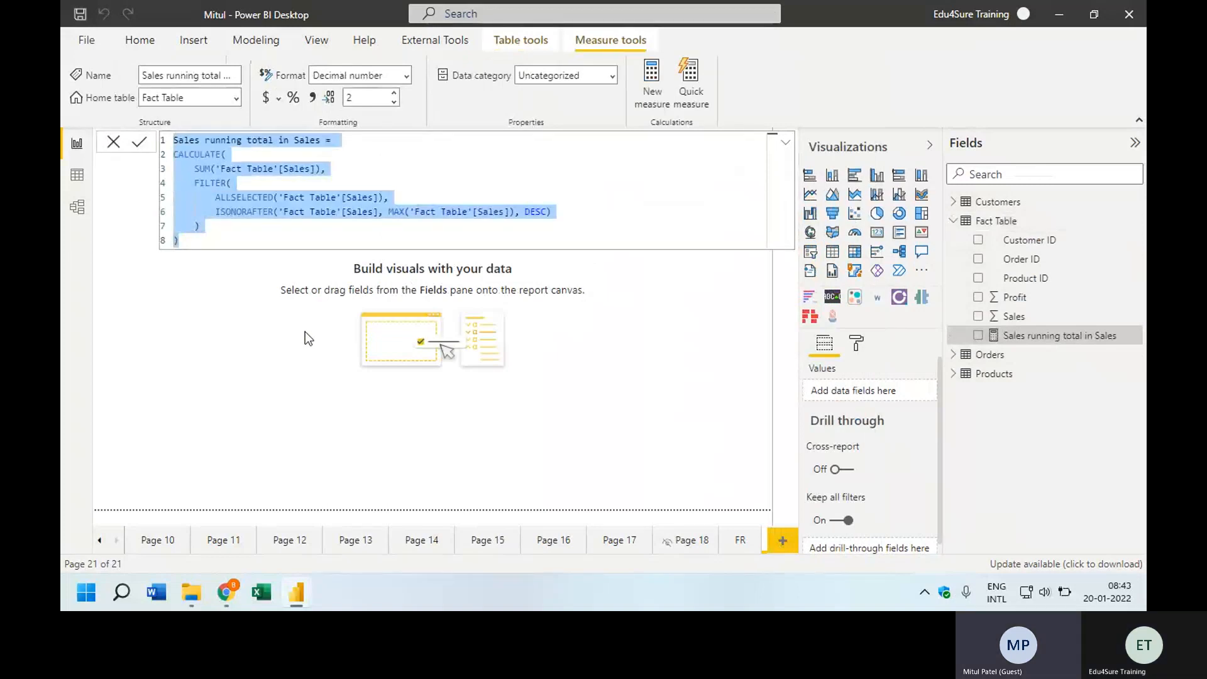
click(115, 144)
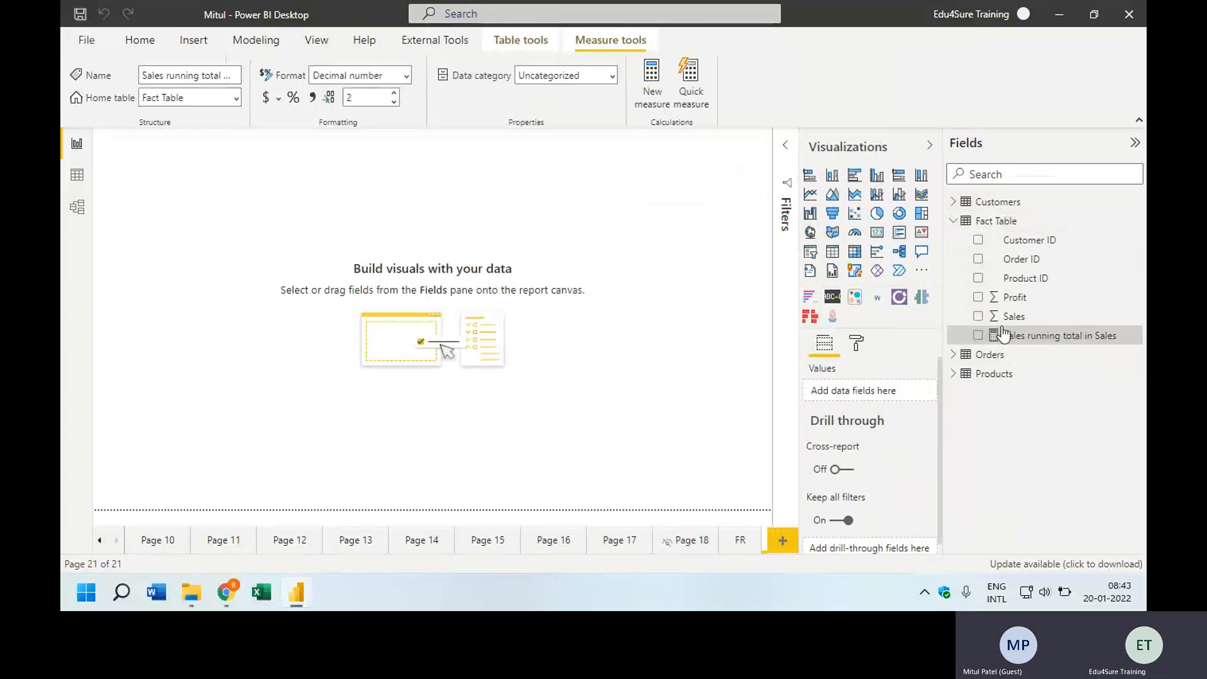
- Compare the Sales column with the running total measure, check the Fact Table's data rows, and return to the report page
double_click(1045, 335)
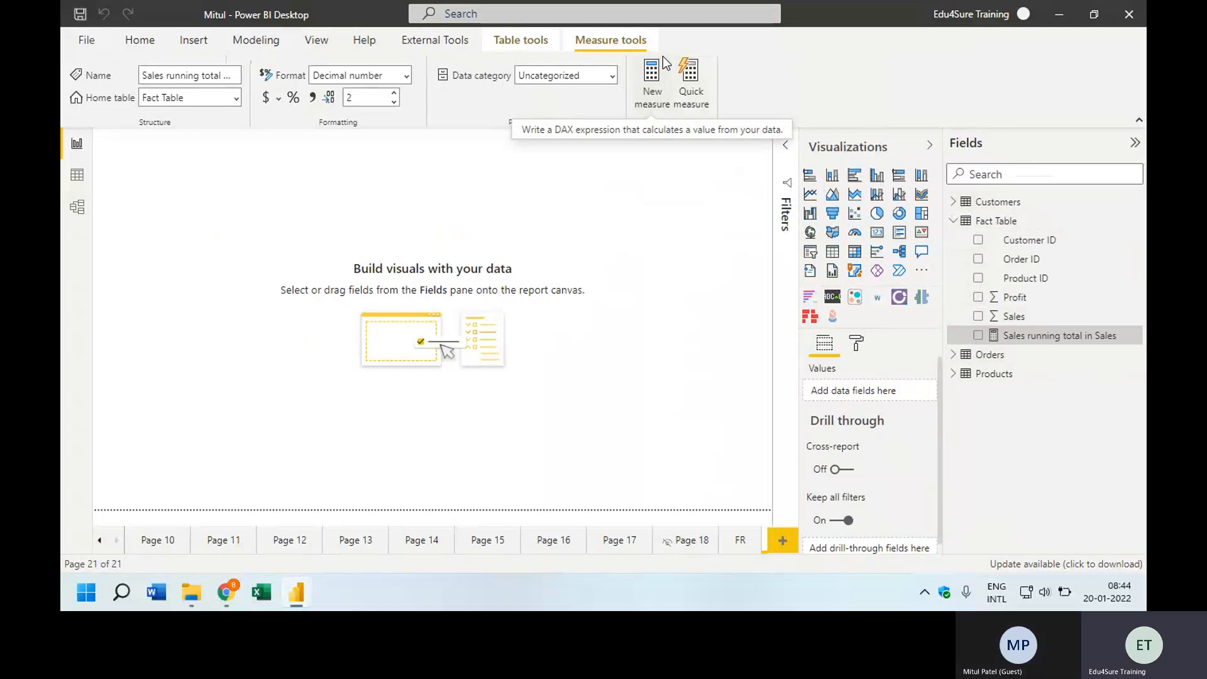
click(1027, 319)
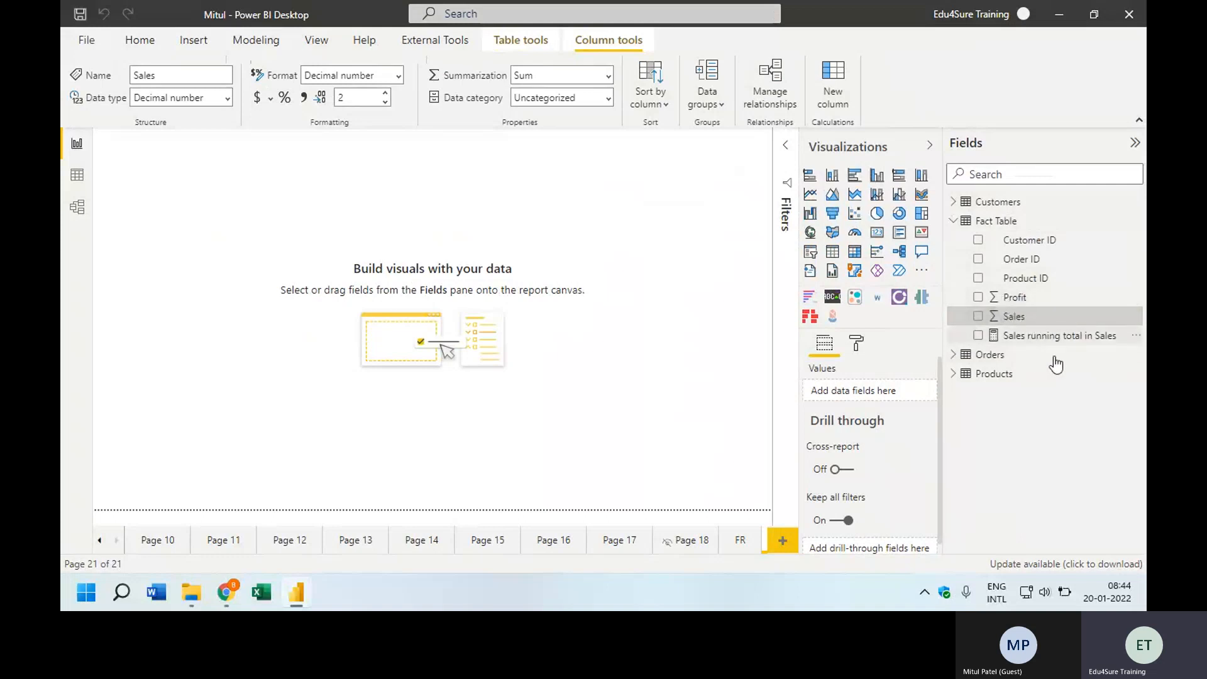
click(1057, 335)
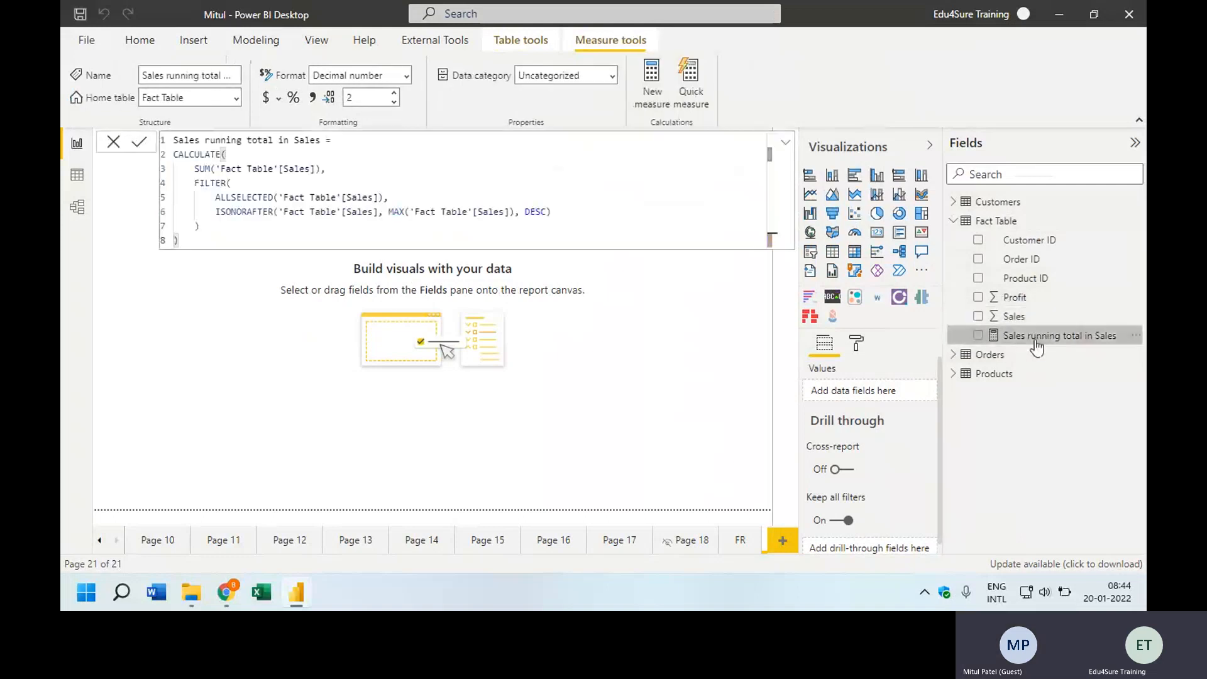
click(78, 176)
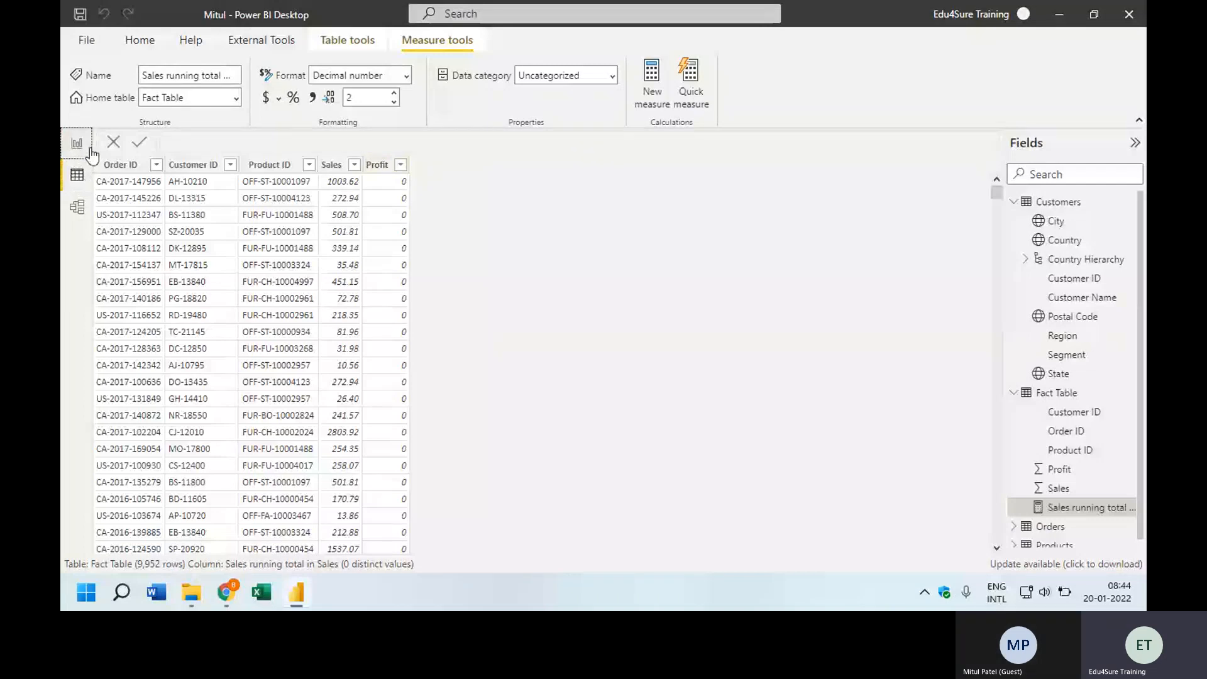
click(89, 148)
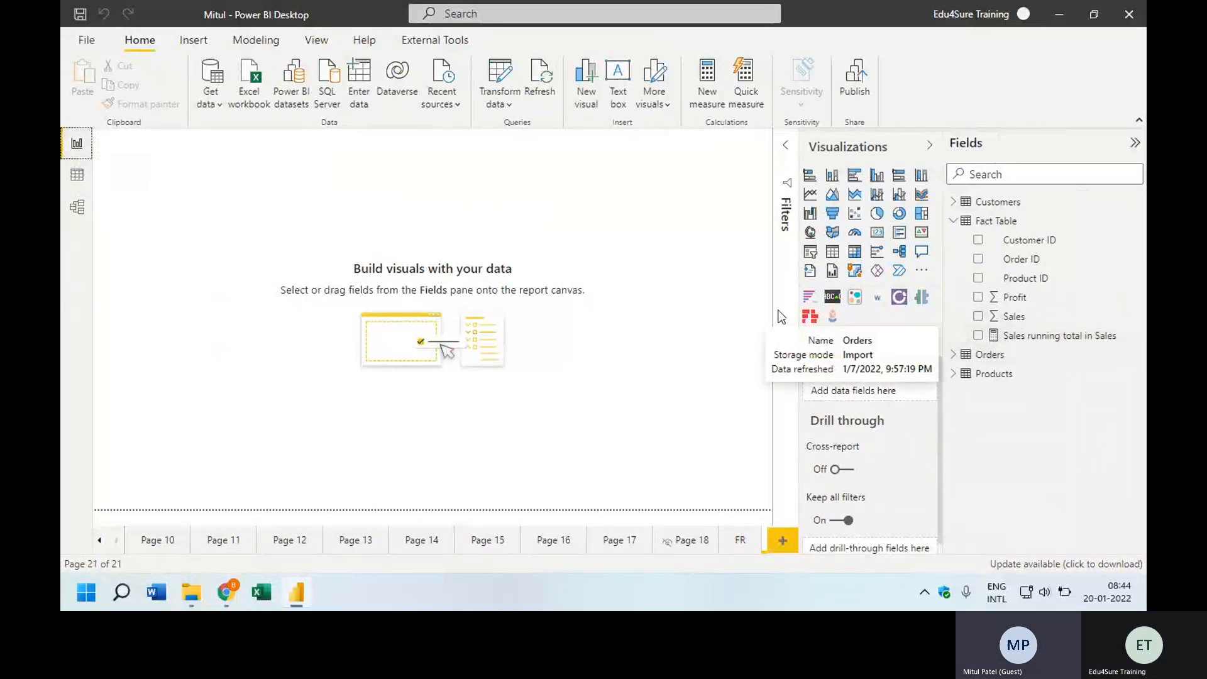
- Add a matrix with Region as rows and Sales running total in Sales as values, and shrink it around its contents
click(854, 252)
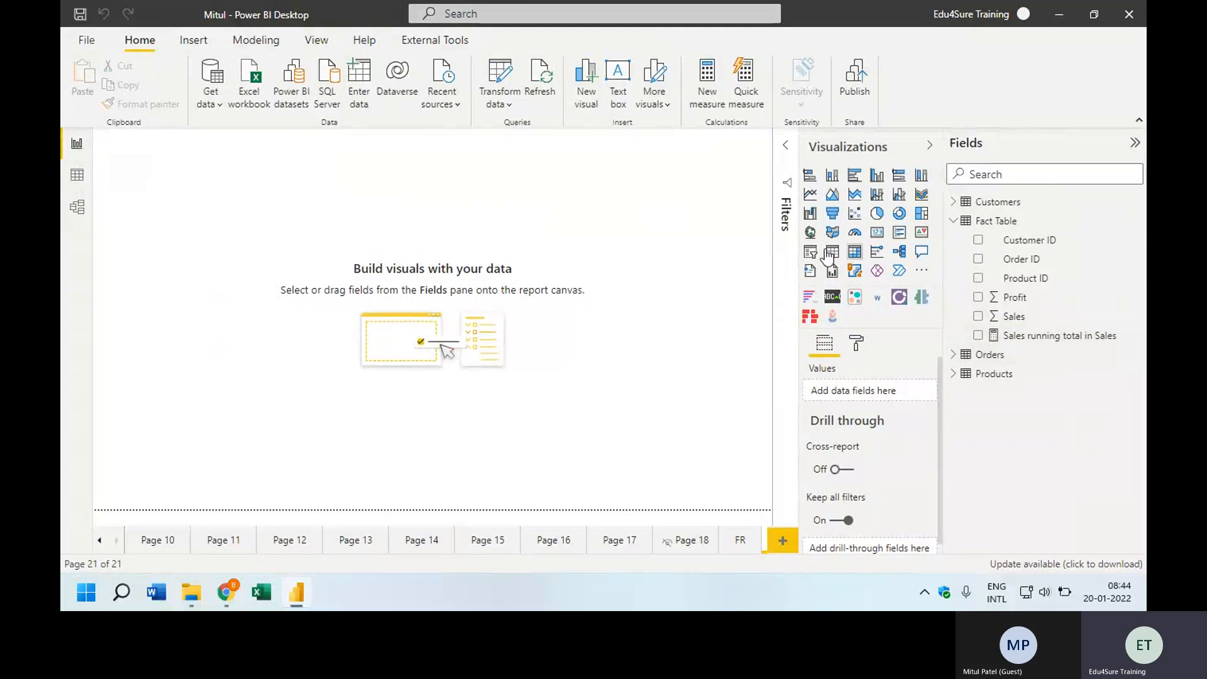
drag(220, 239, 474, 431)
click(953, 202)
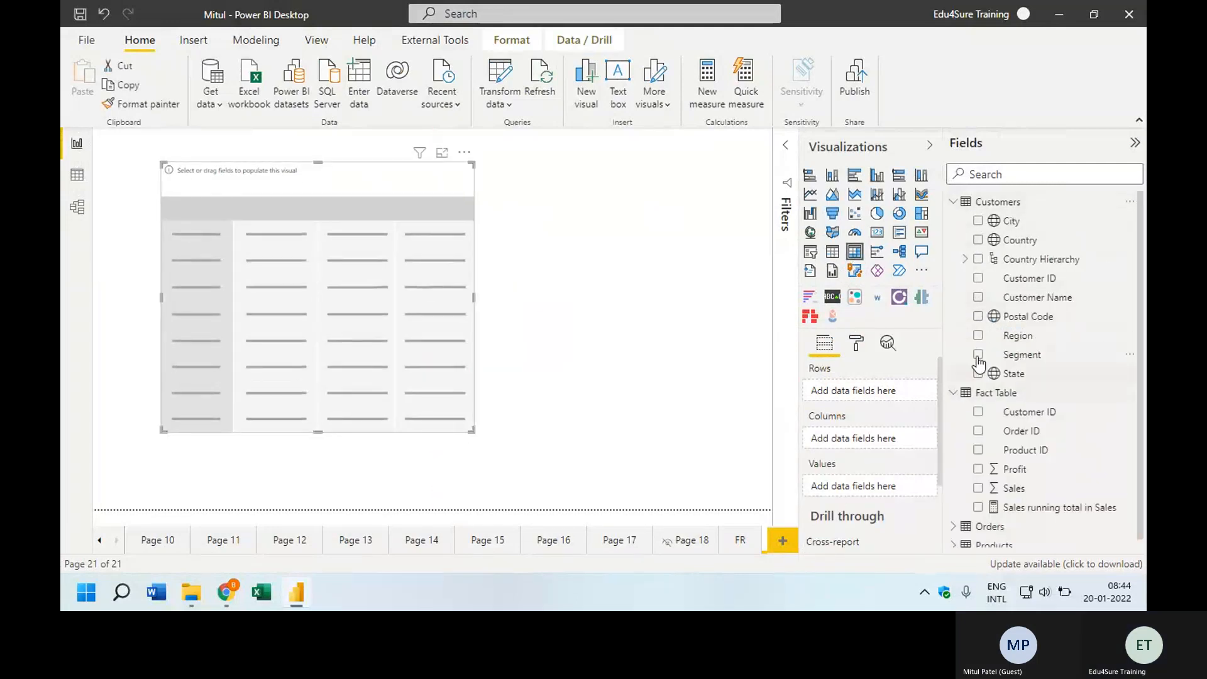
click(979, 335)
click(978, 507)
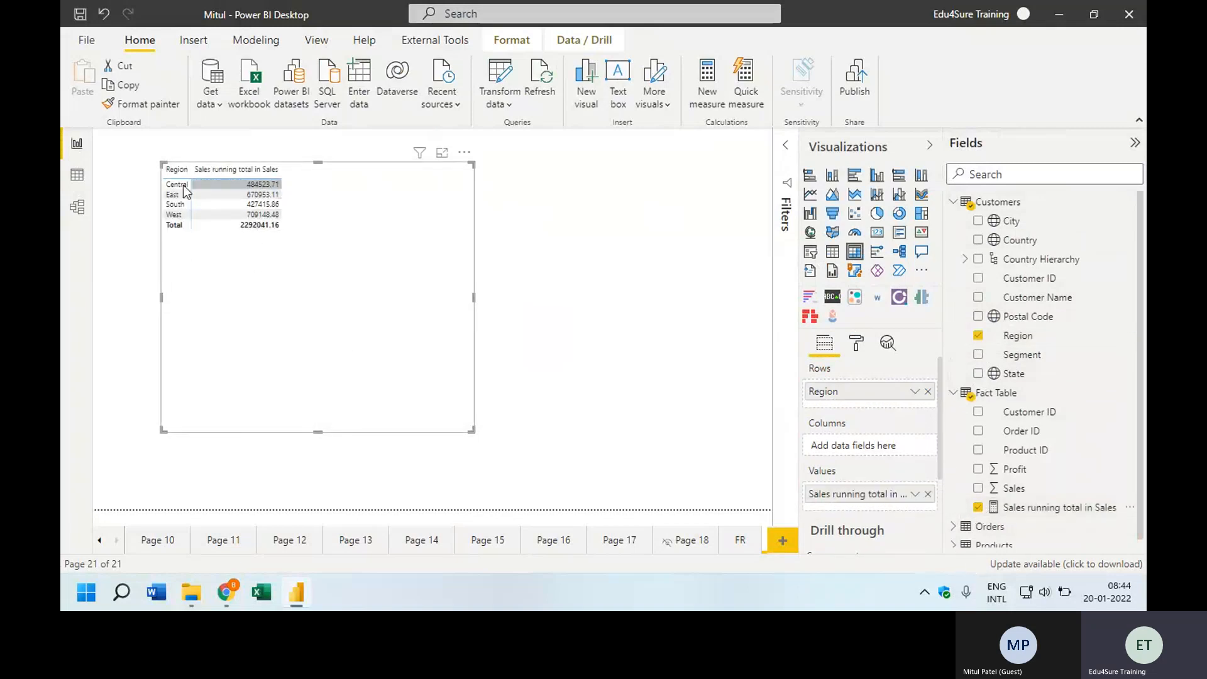
drag(473, 431, 304, 253)
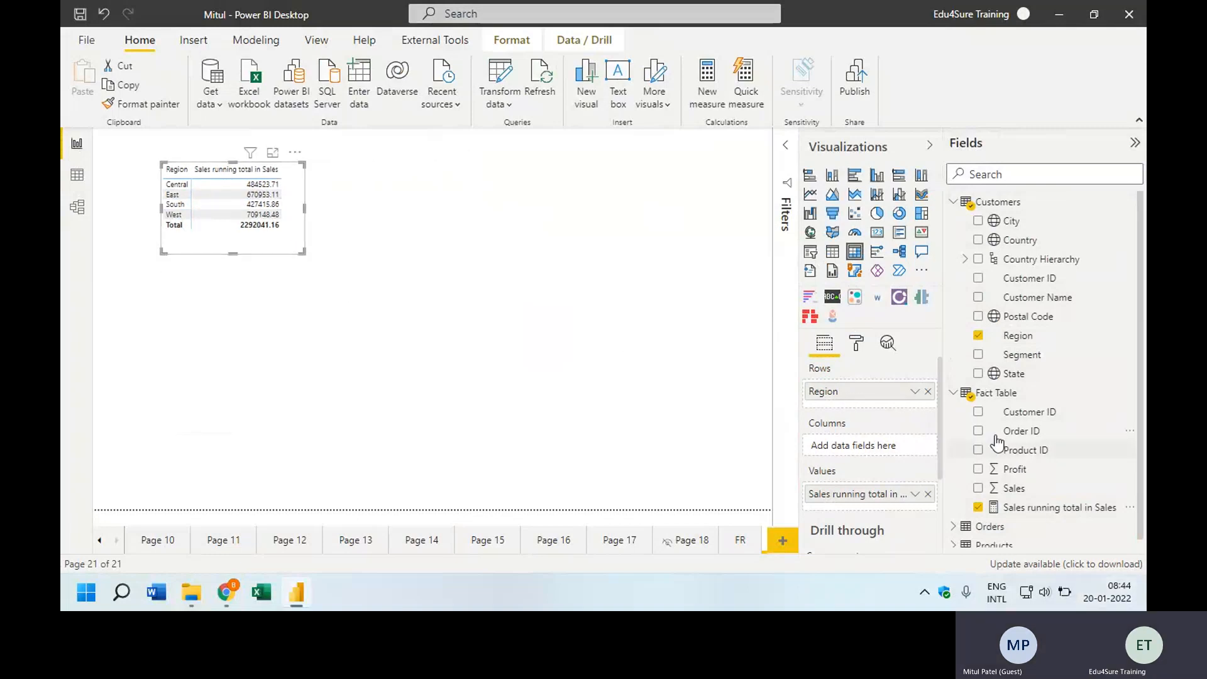
- Replace Region with Segment in the matrix rows and review the running total measure's formula
click(928, 391)
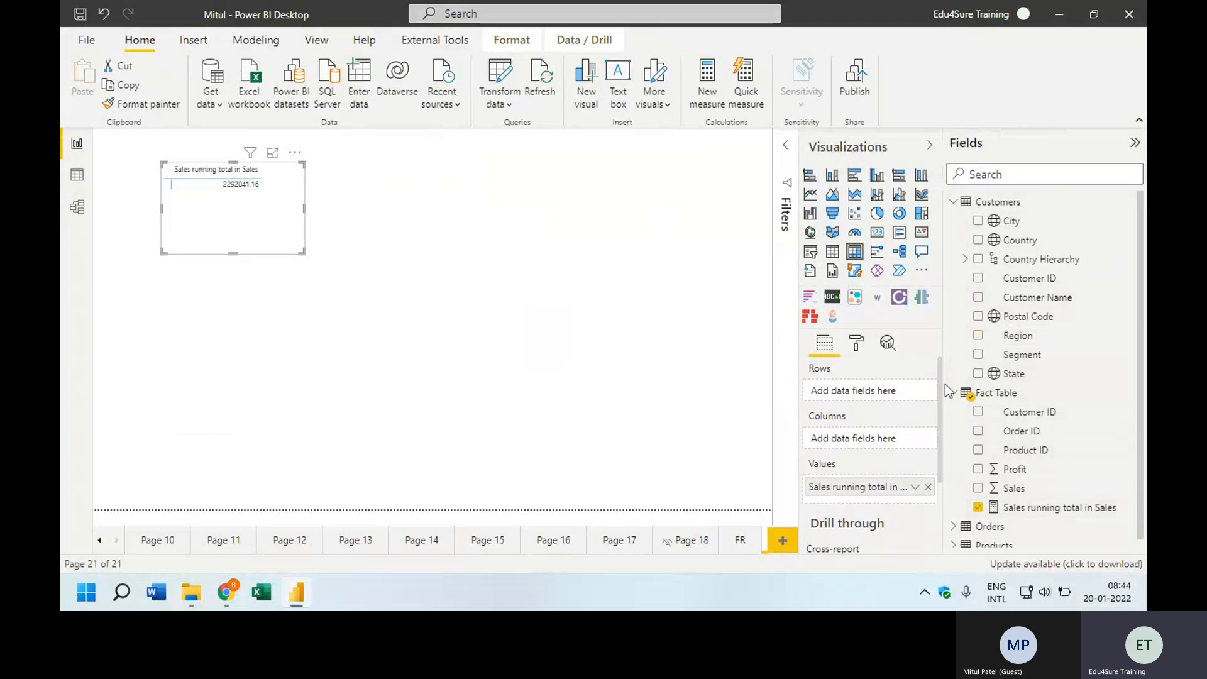
click(978, 354)
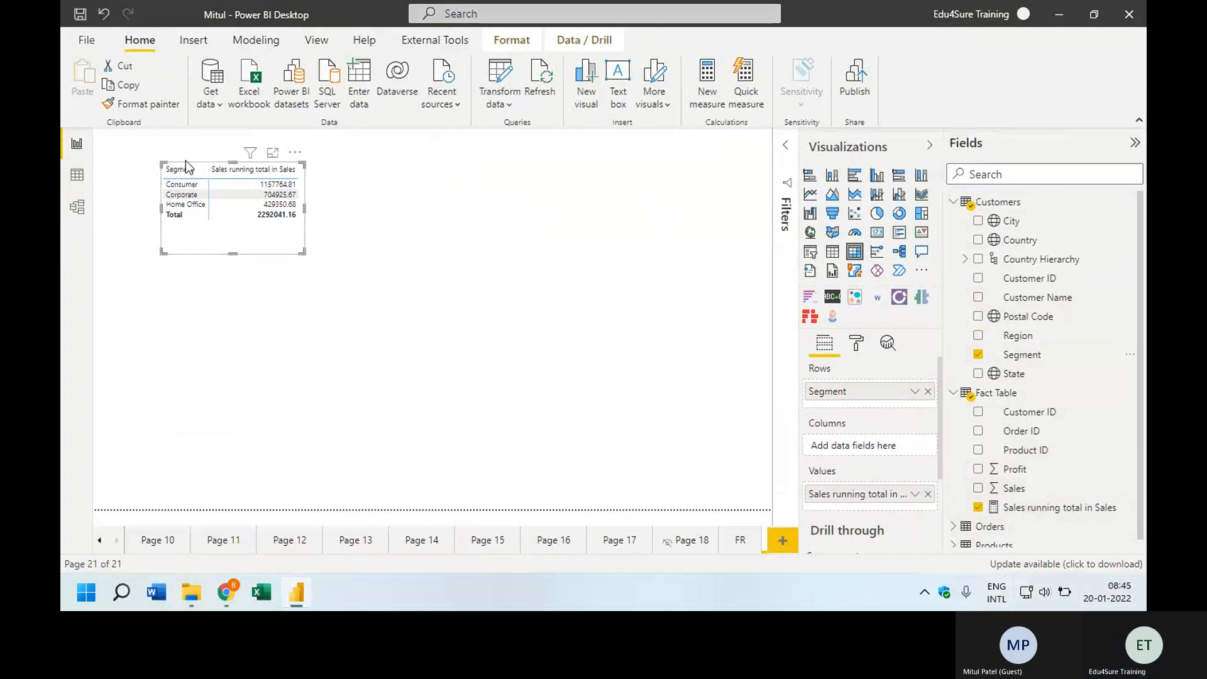
click(1095, 510)
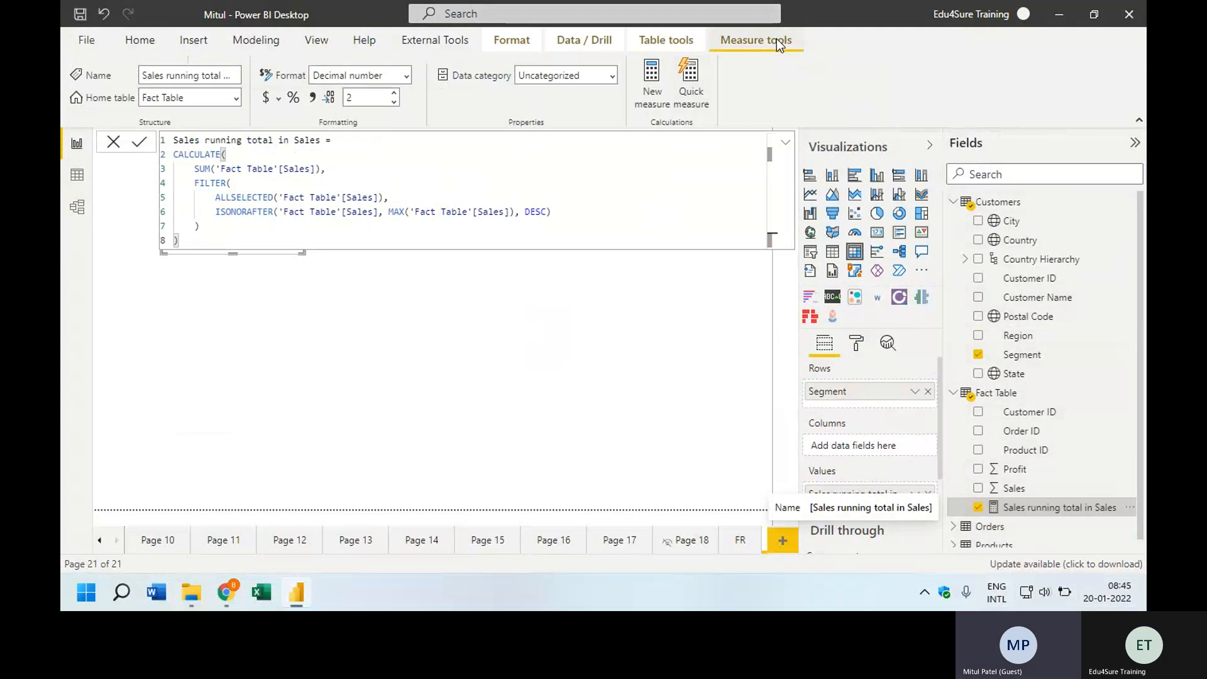
click(282, 347)
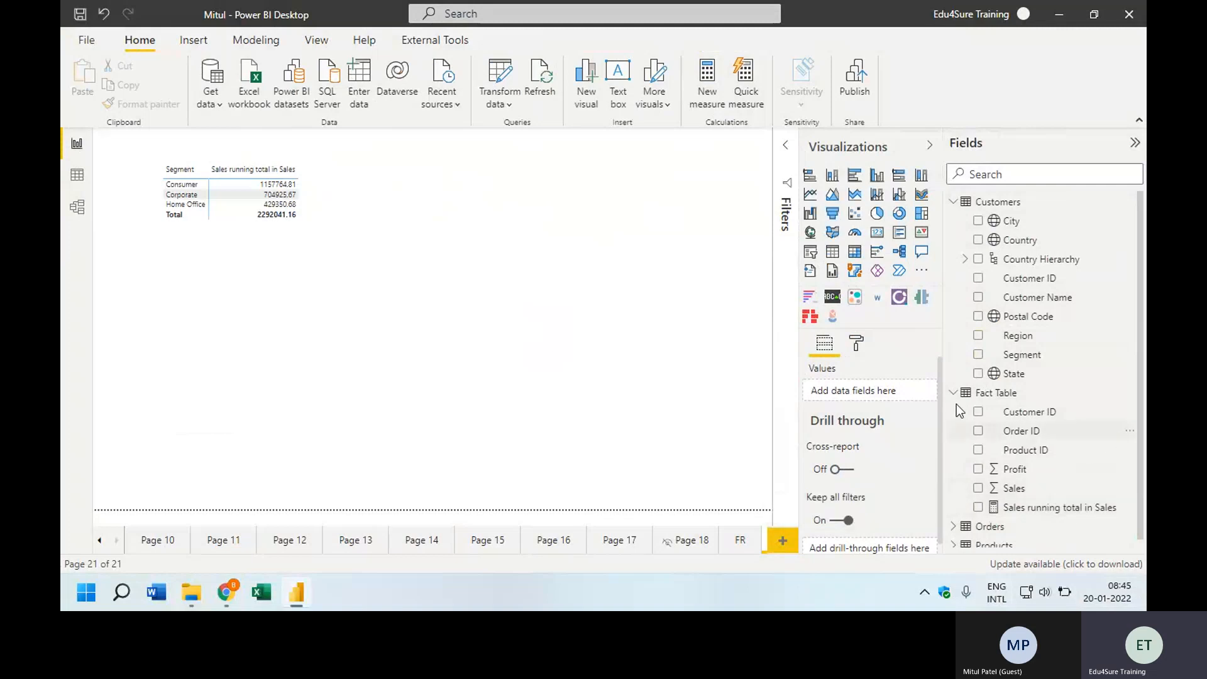
- Add a second, larger matrix beside the first one with Segment as rows and Sales as values
click(853, 252)
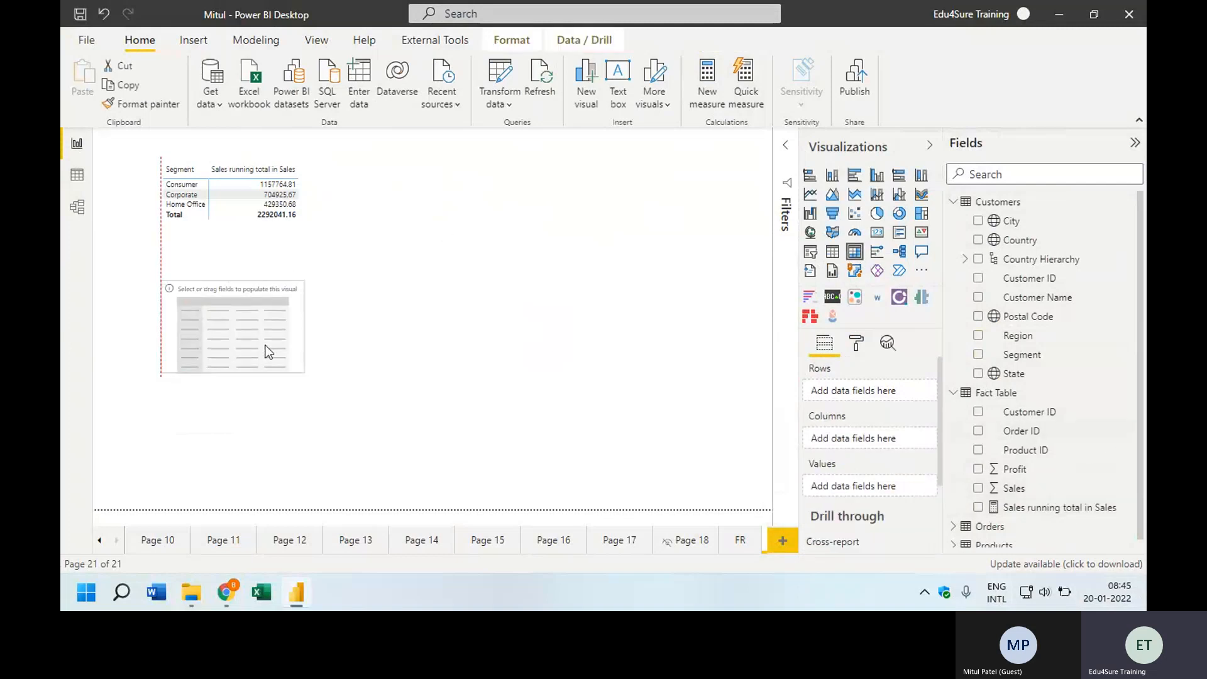
drag(232, 359, 515, 293)
drag(586, 314, 643, 356)
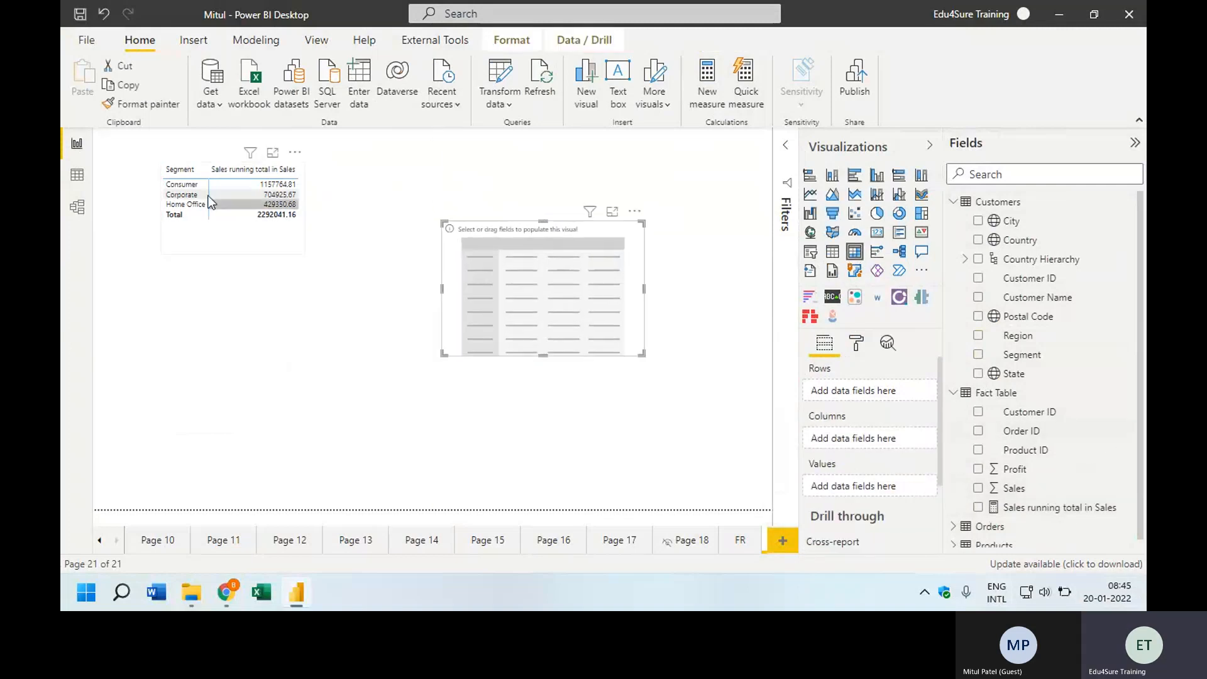
click(979, 354)
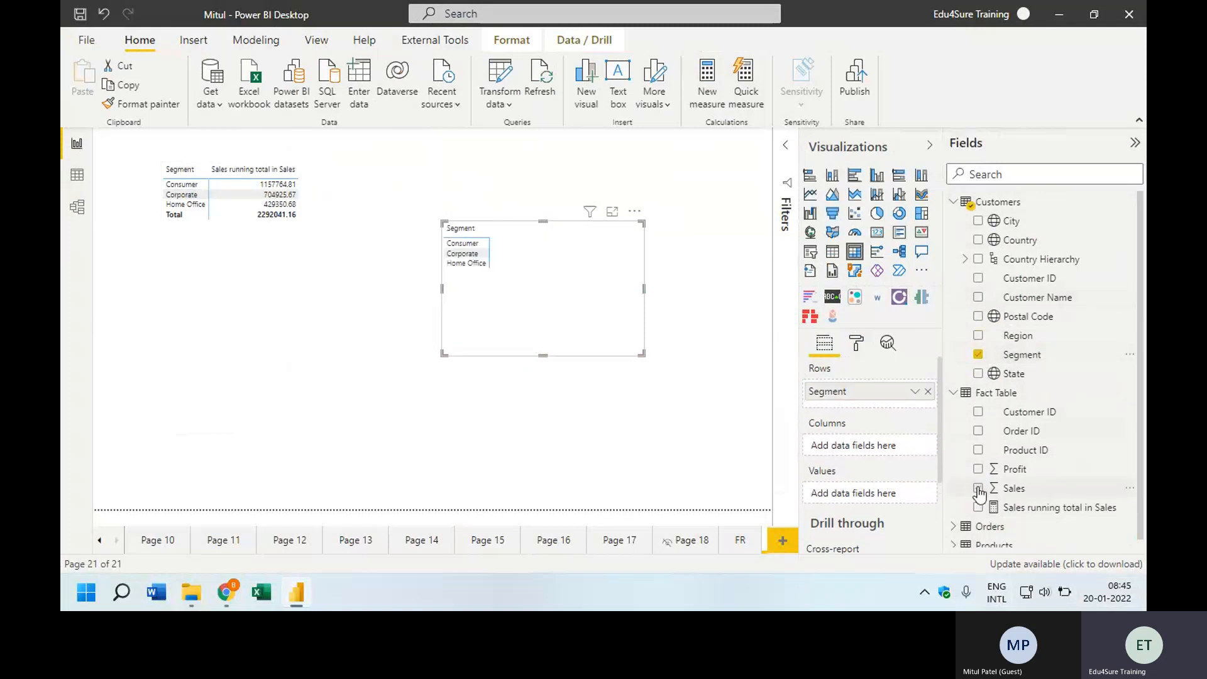
click(978, 488)
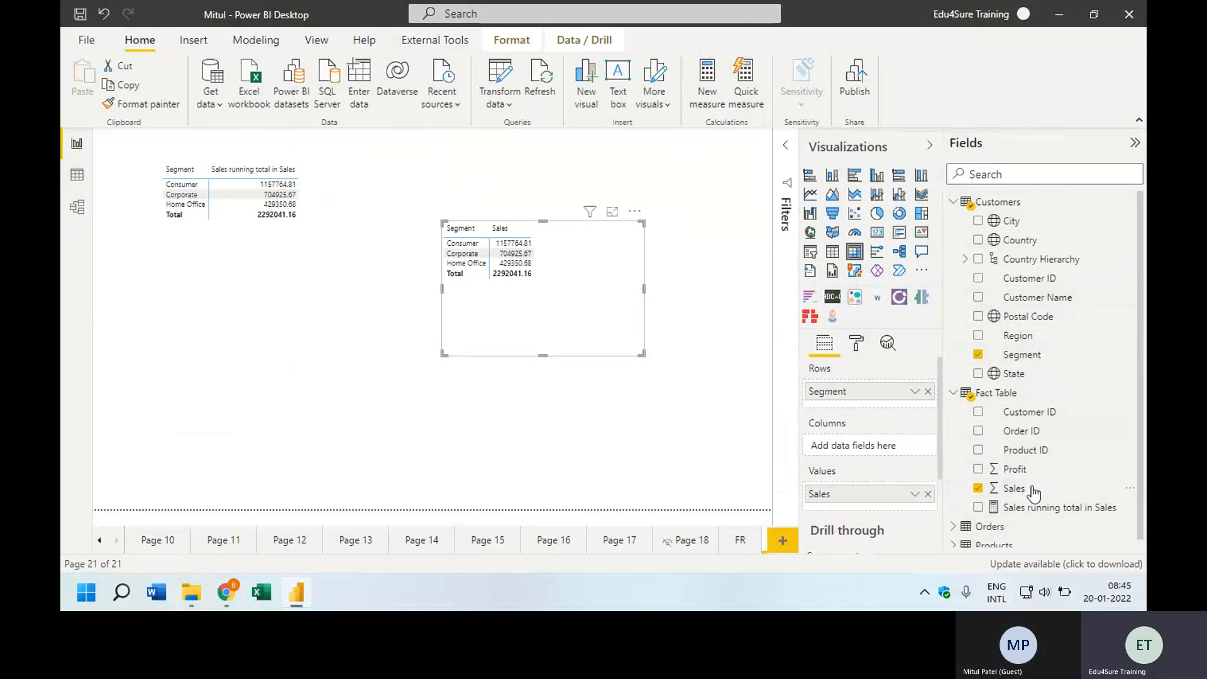
- Check the aggregation options of Sales in the second matrix and shrink that matrix closer to its contents
right_click(829, 494)
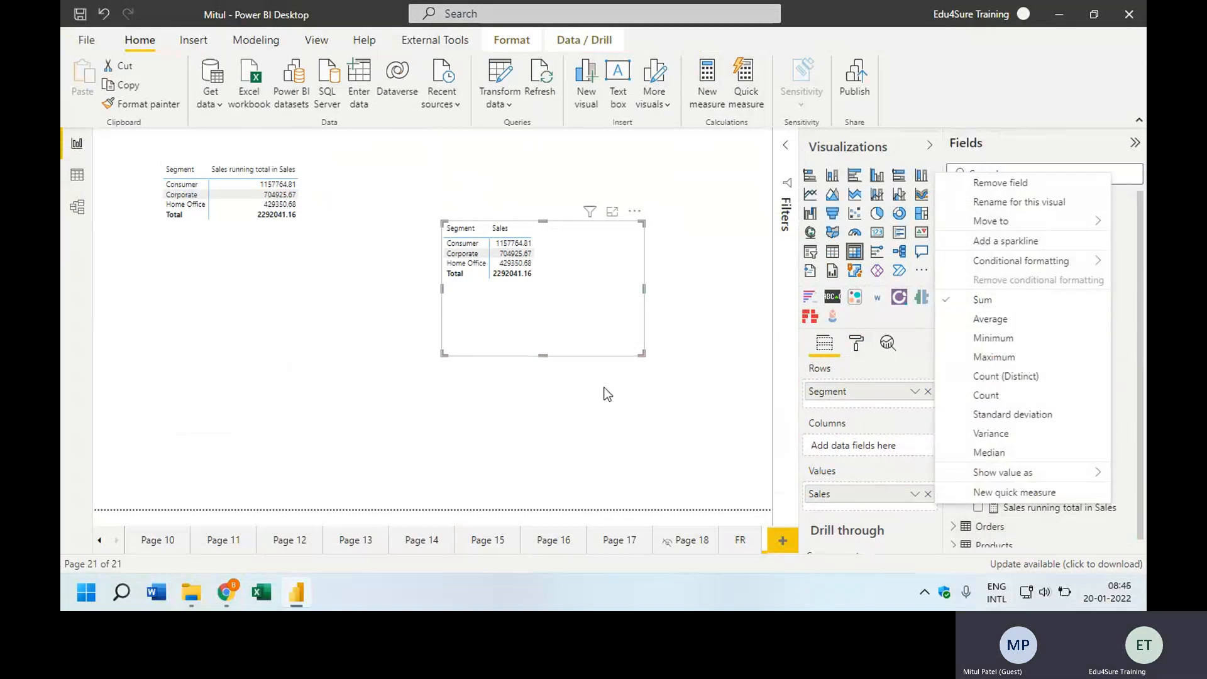
click(412, 352)
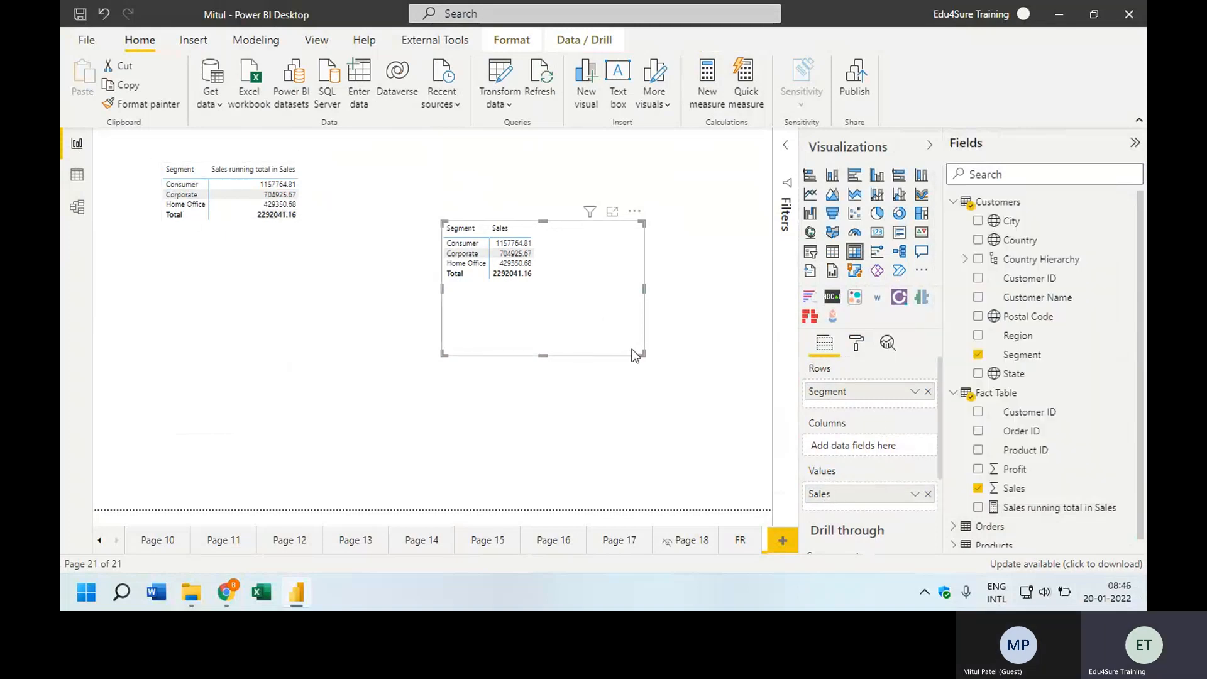
drag(640, 350, 567, 303)
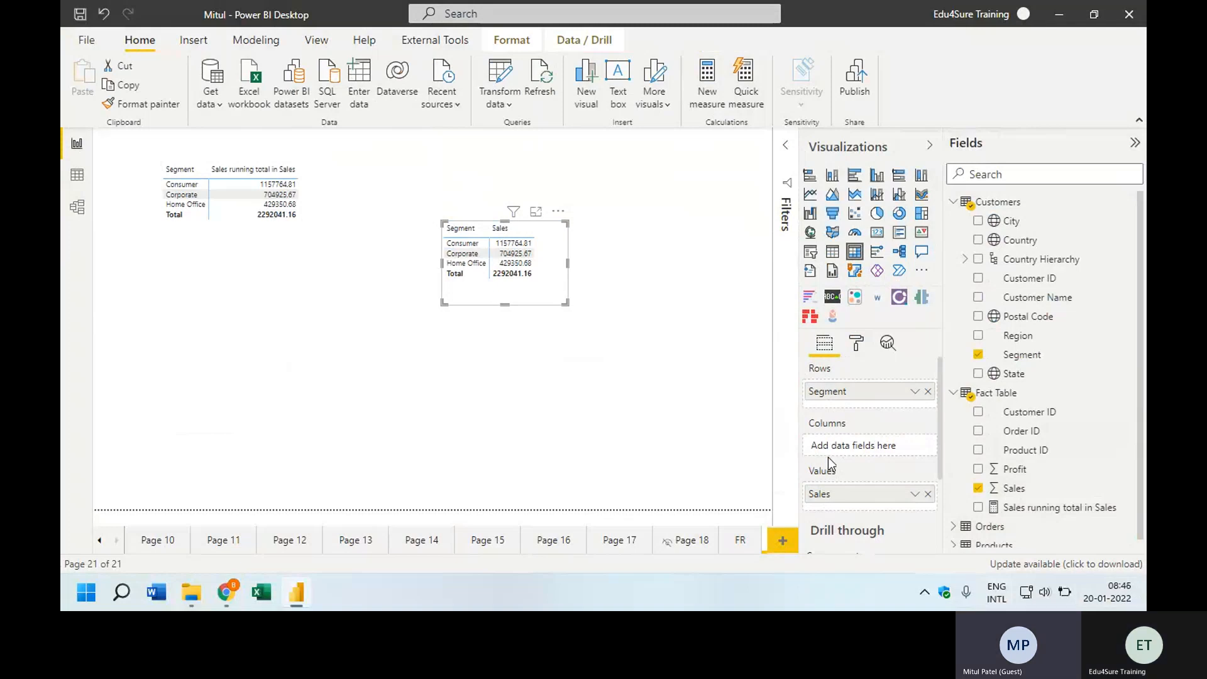
click(261, 243)
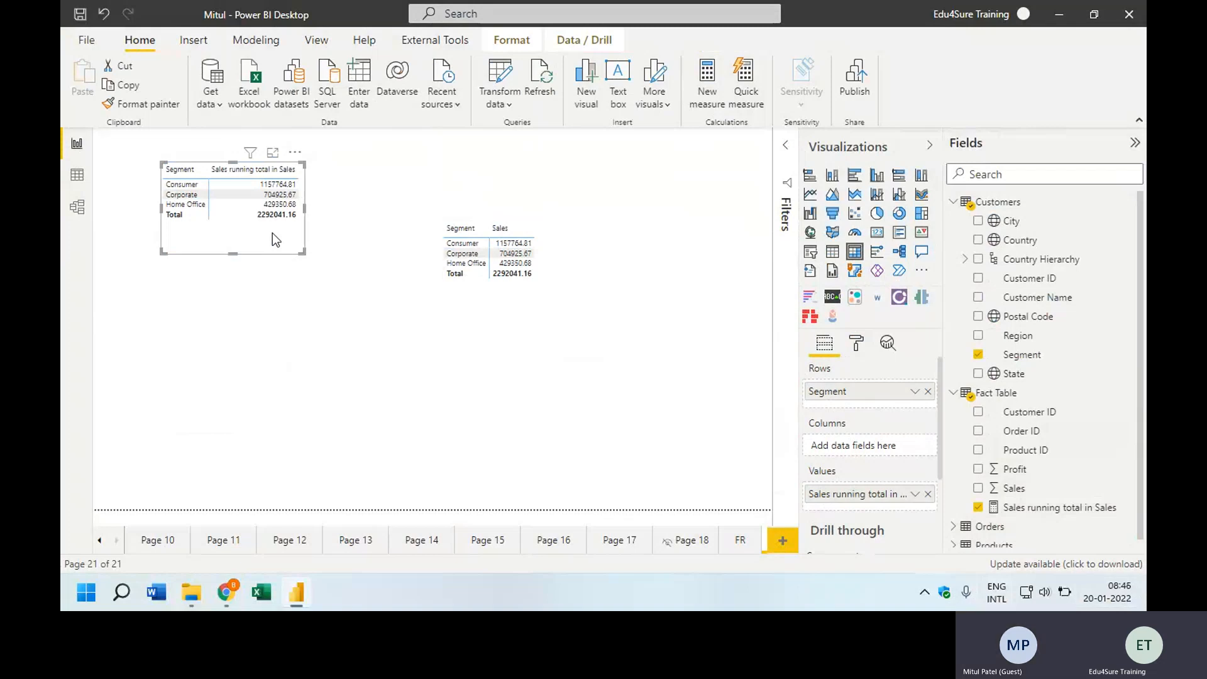
click(562, 400)
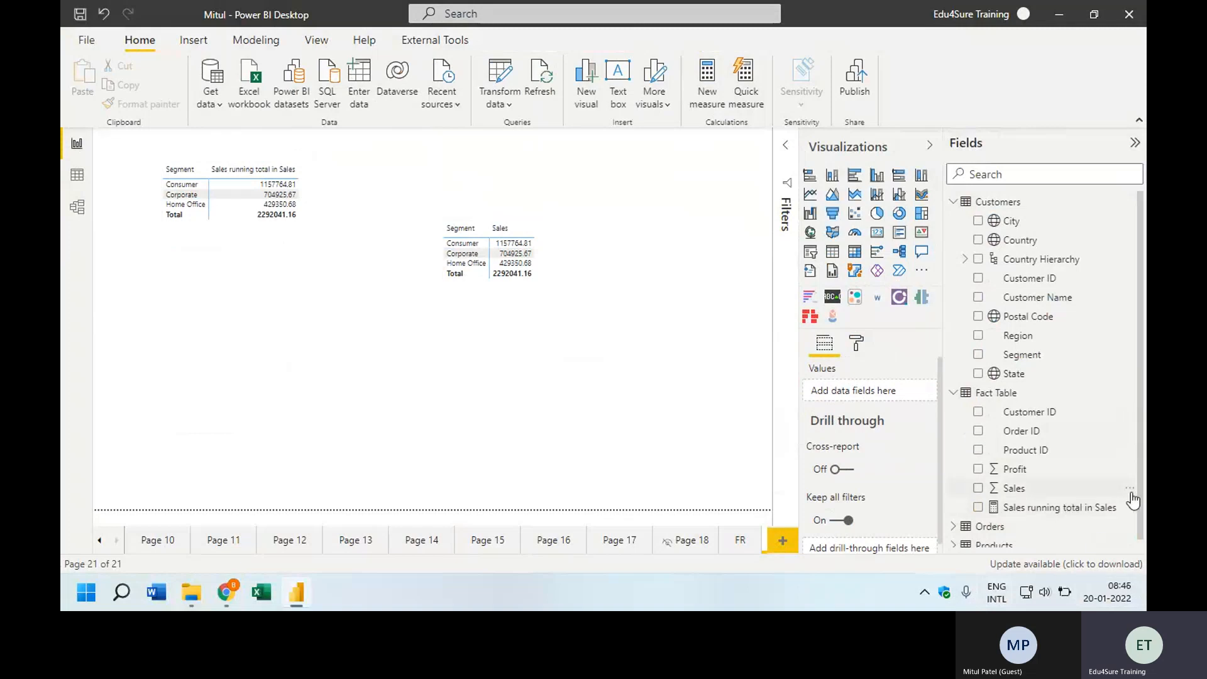
- Examine the Sales field's available actions and the calculation tools offered for the Customers table and the Fact Table
click(1130, 493)
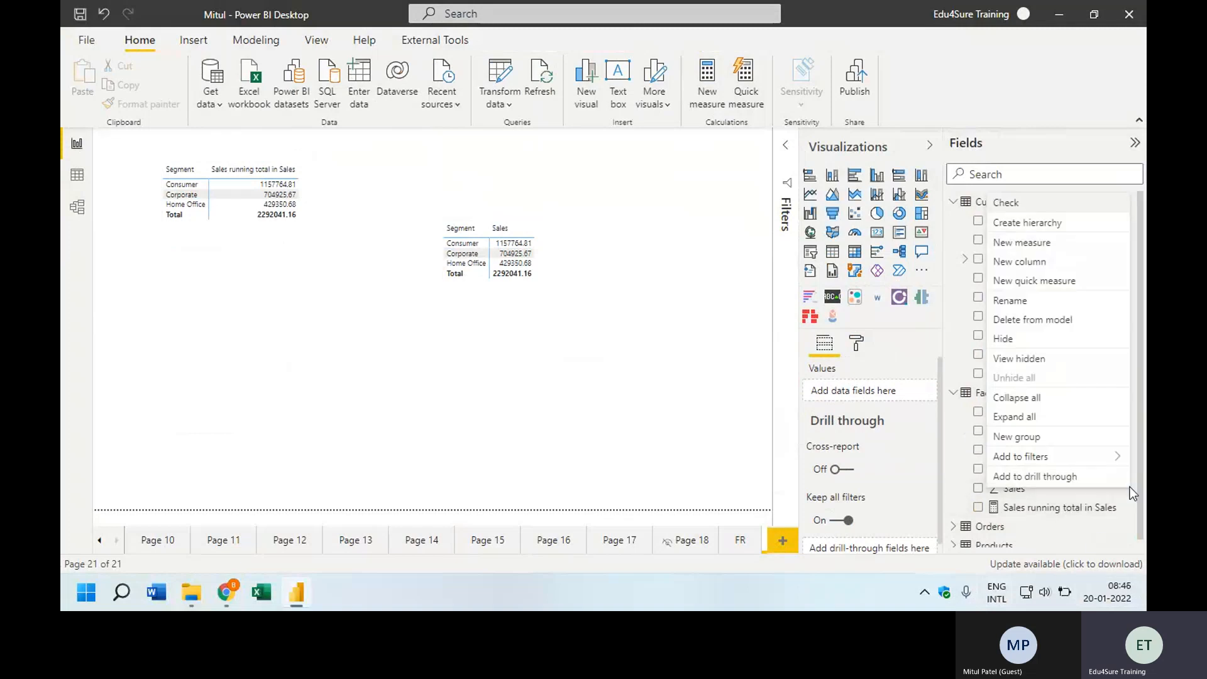
click(591, 443)
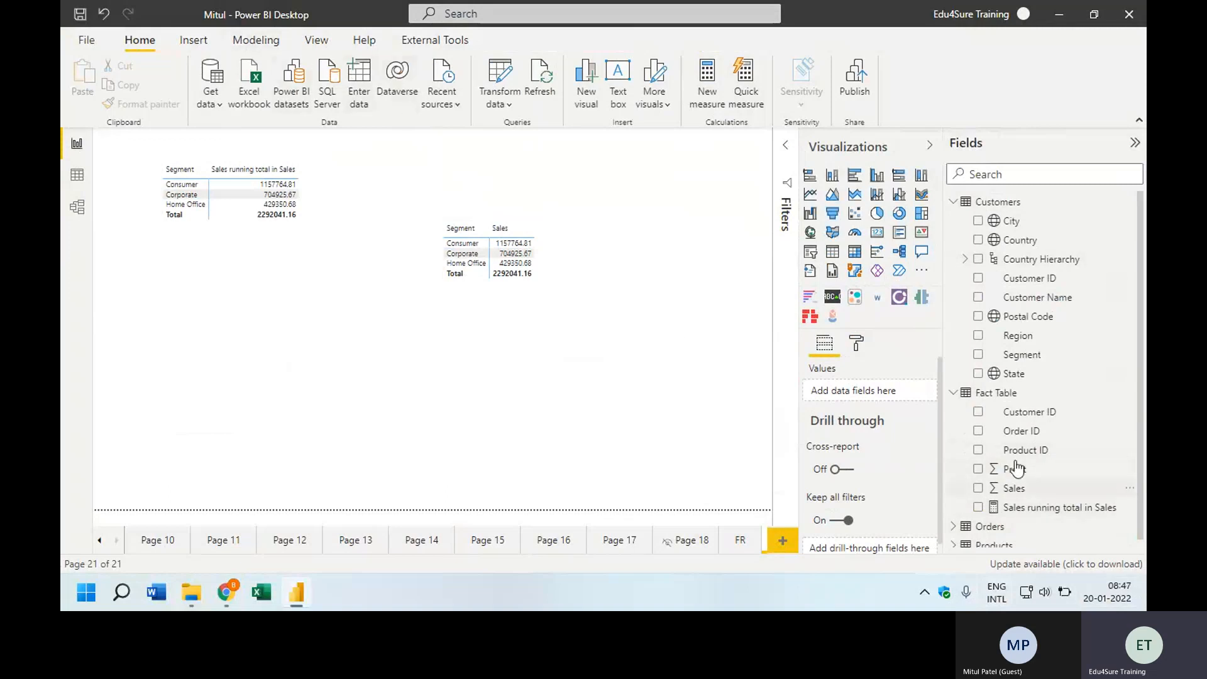
click(1006, 395)
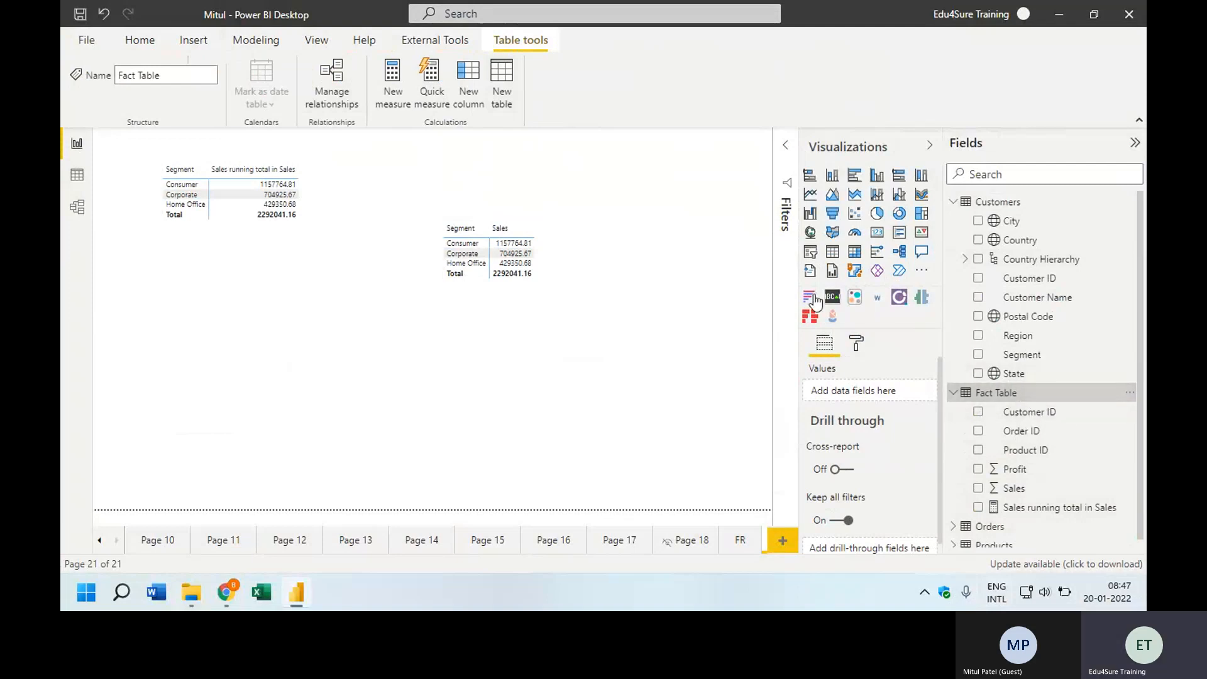
click(1001, 203)
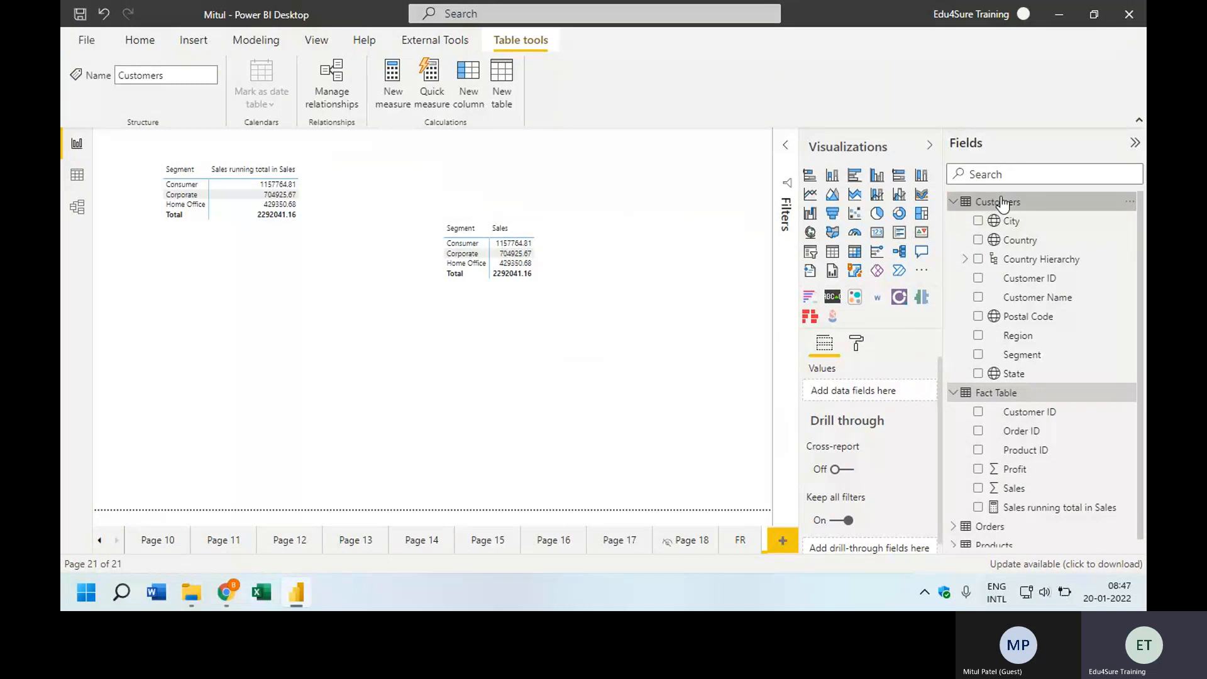
click(1000, 394)
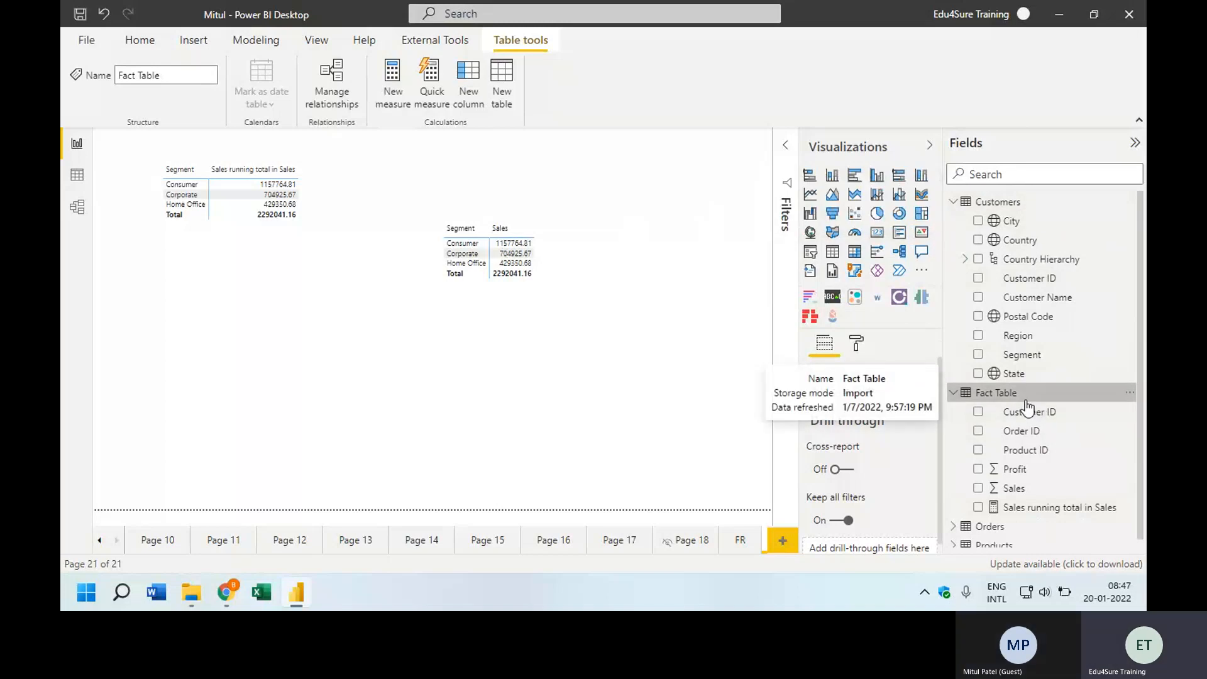
click(997, 201)
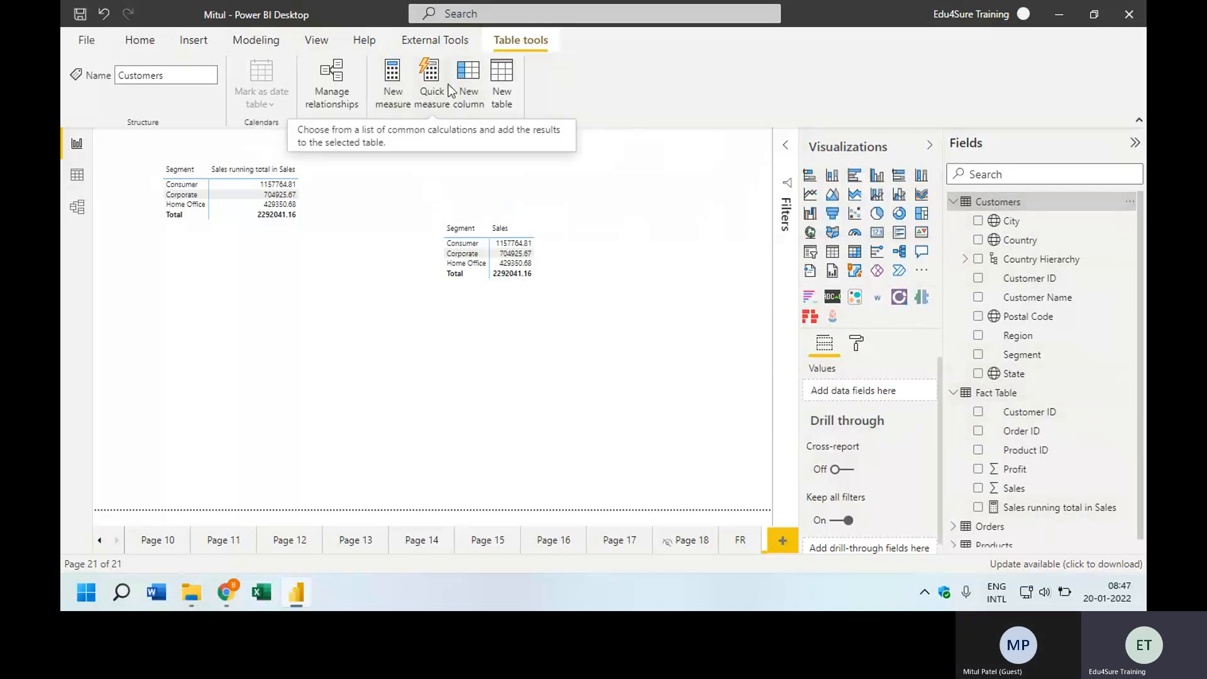
click(1010, 396)
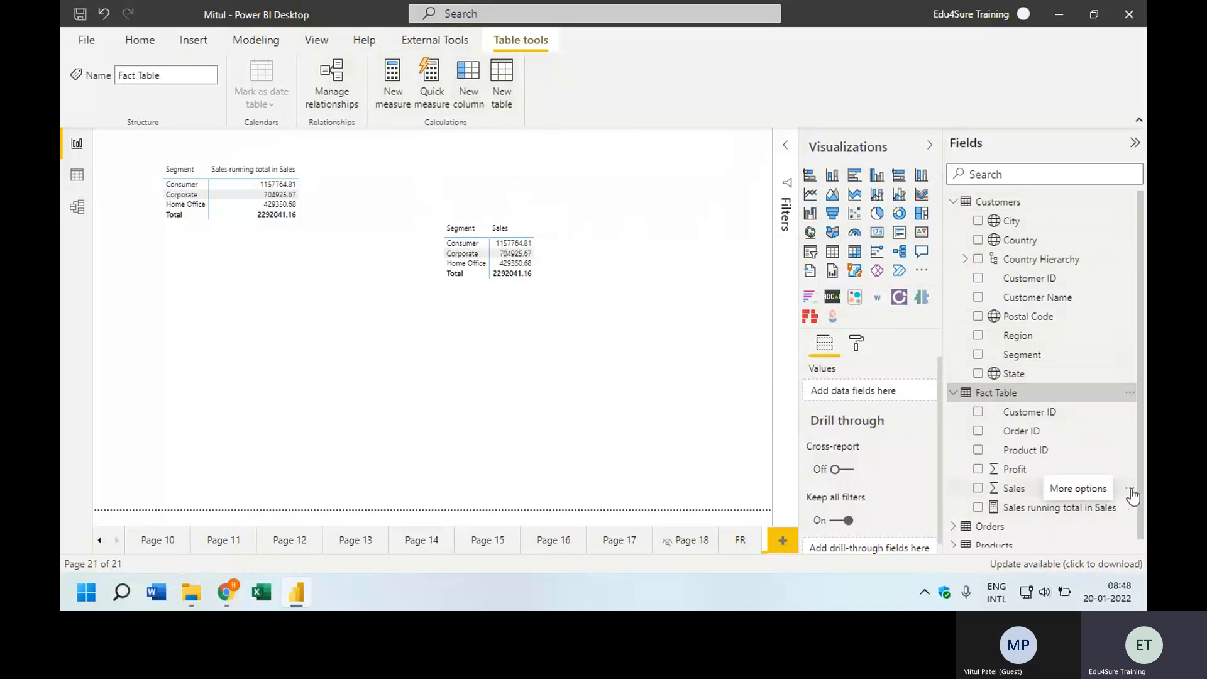
click(1129, 489)
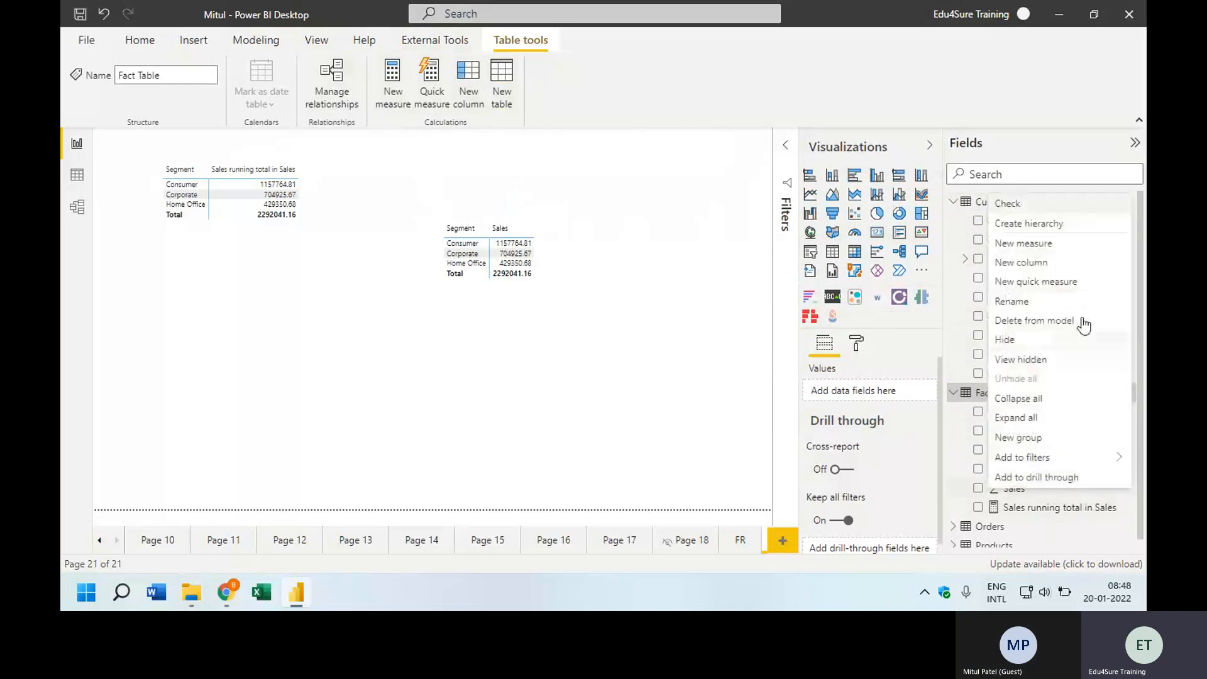
click(705, 429)
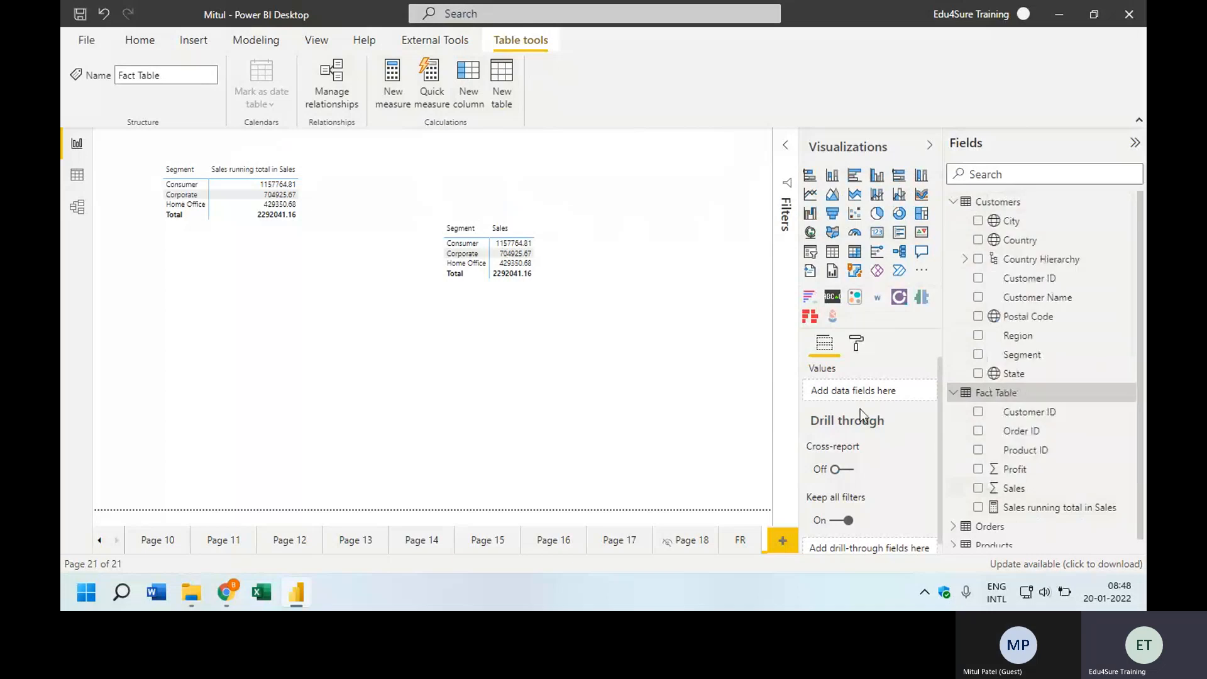
- Examine the base value, field and direction settings of a Running total quick measure for the Fact Table without creating it
click(432, 91)
click(445, 79)
drag(594, 130, 590, 213)
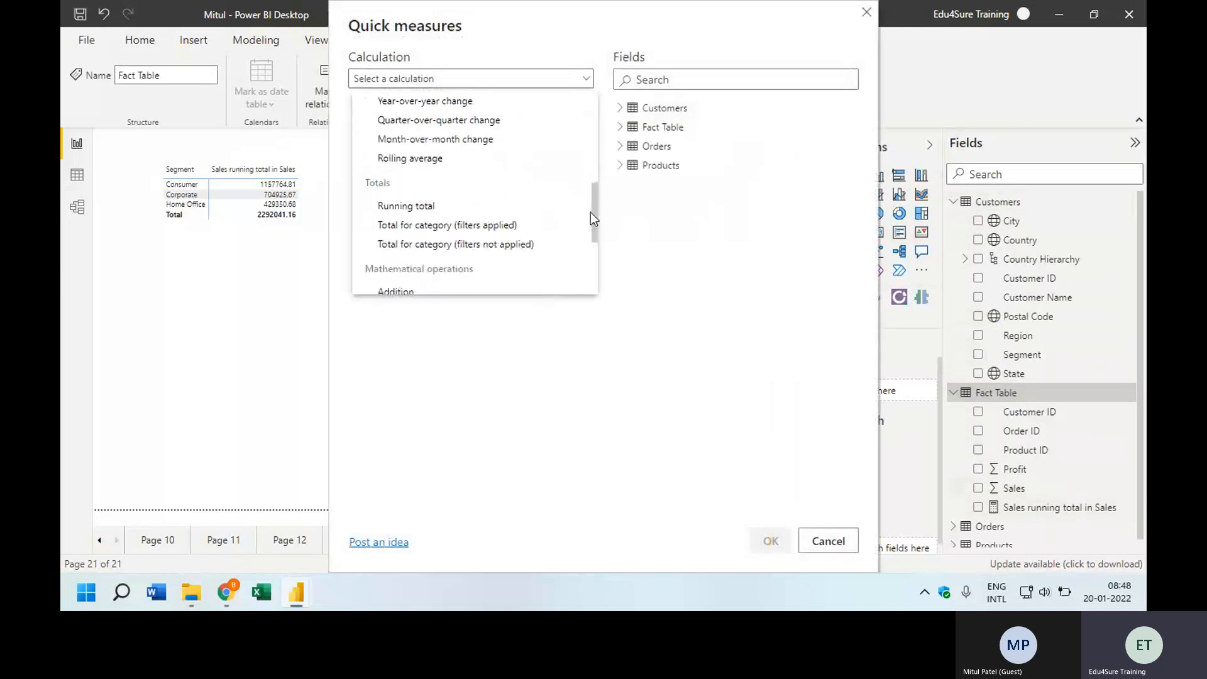
click(410, 206)
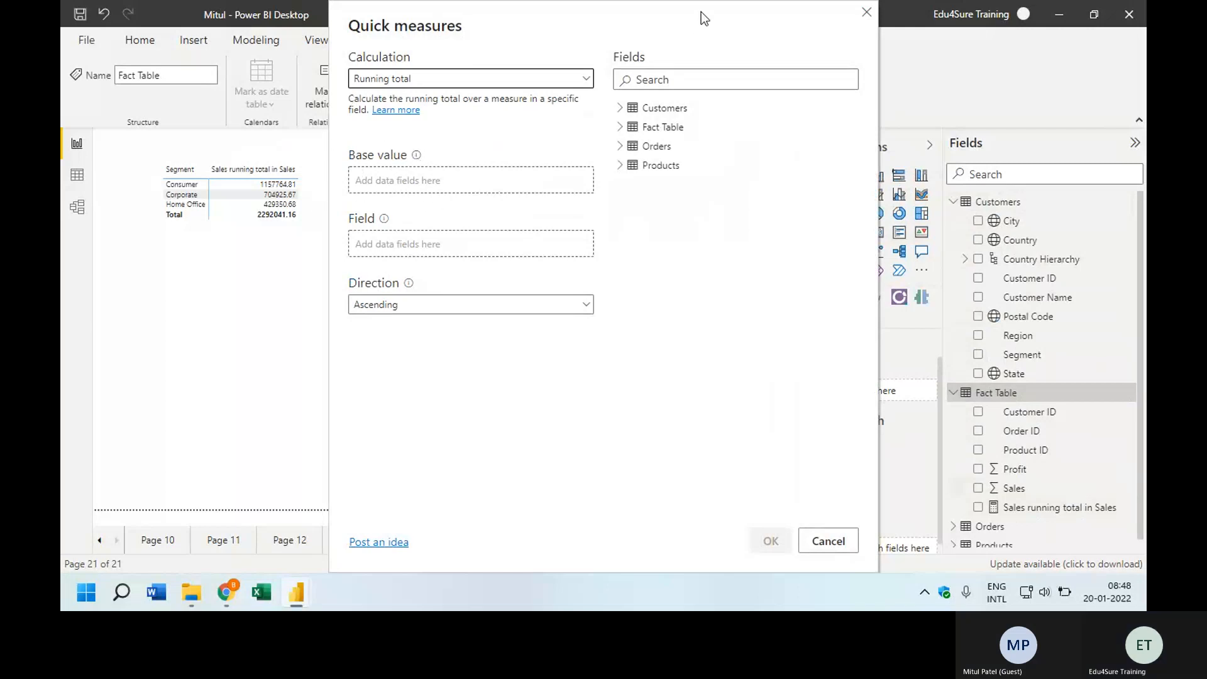
drag(700, 12, 519, 150)
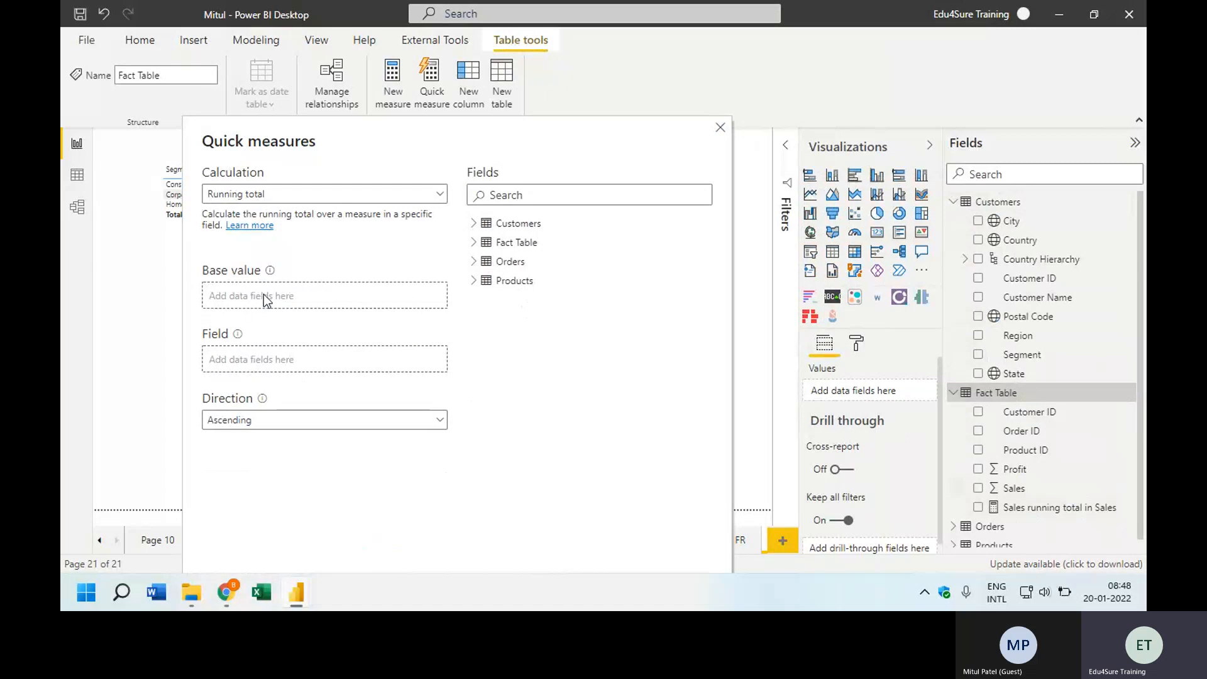
mouse_move(271, 269)
mouse_move(238, 335)
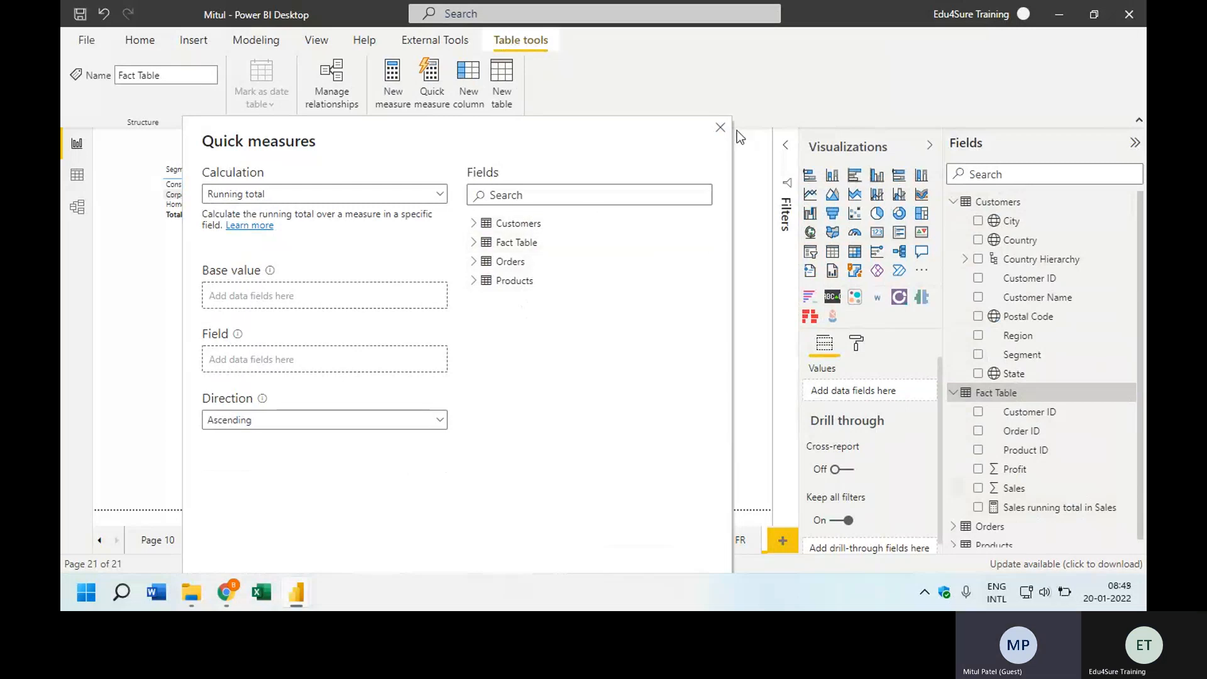
click(720, 130)
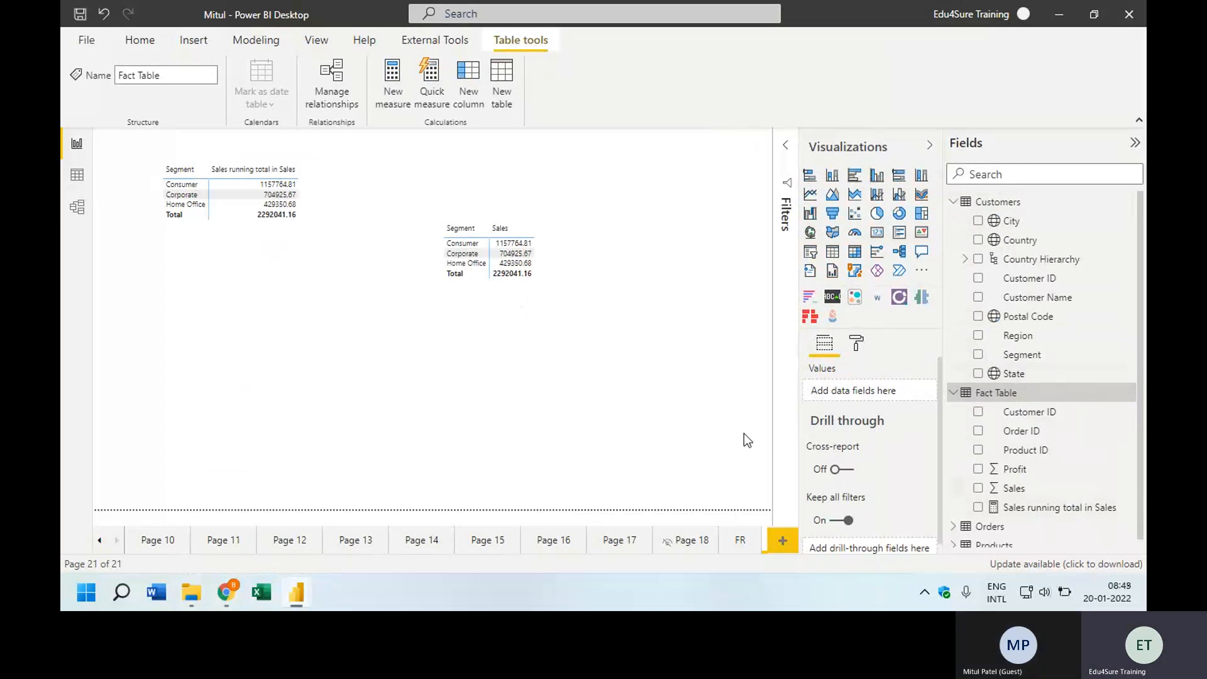
click(1130, 490)
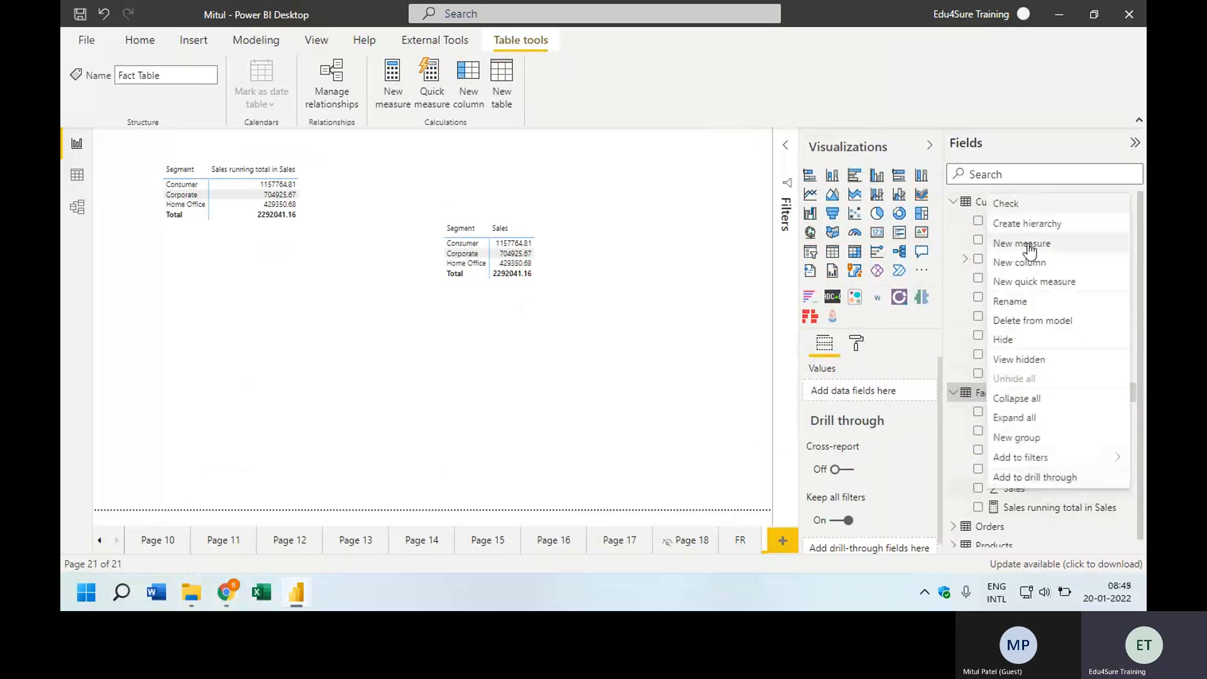
click(1023, 244)
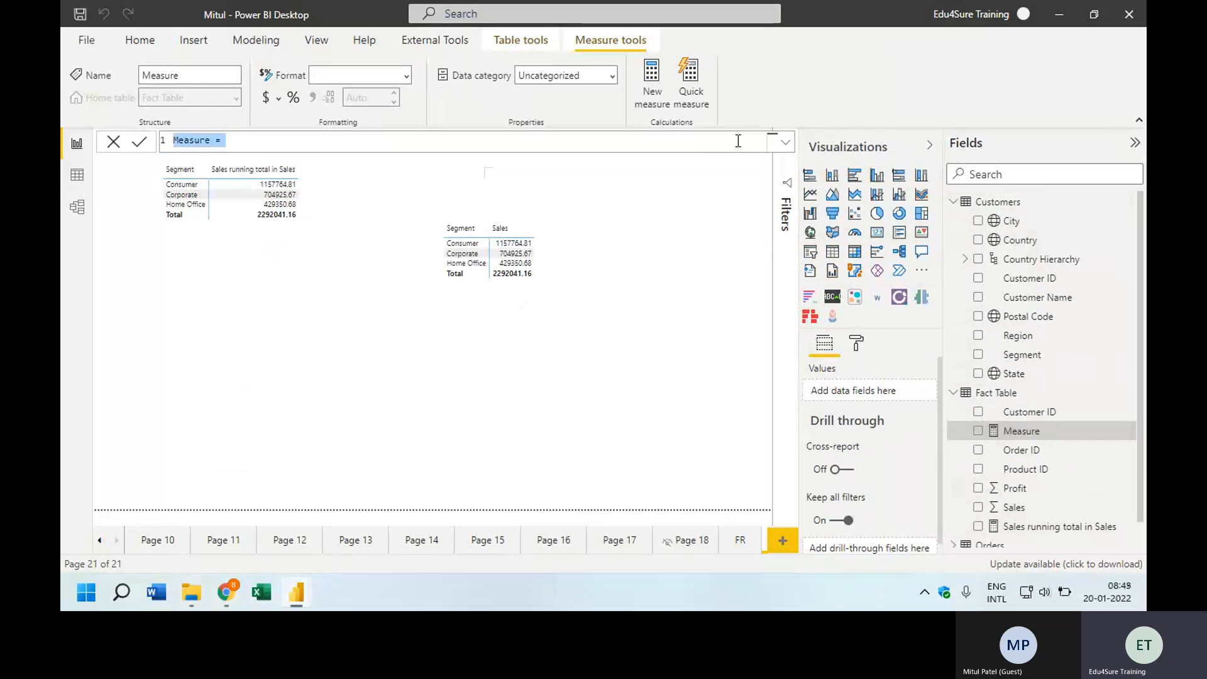
click(113, 141)
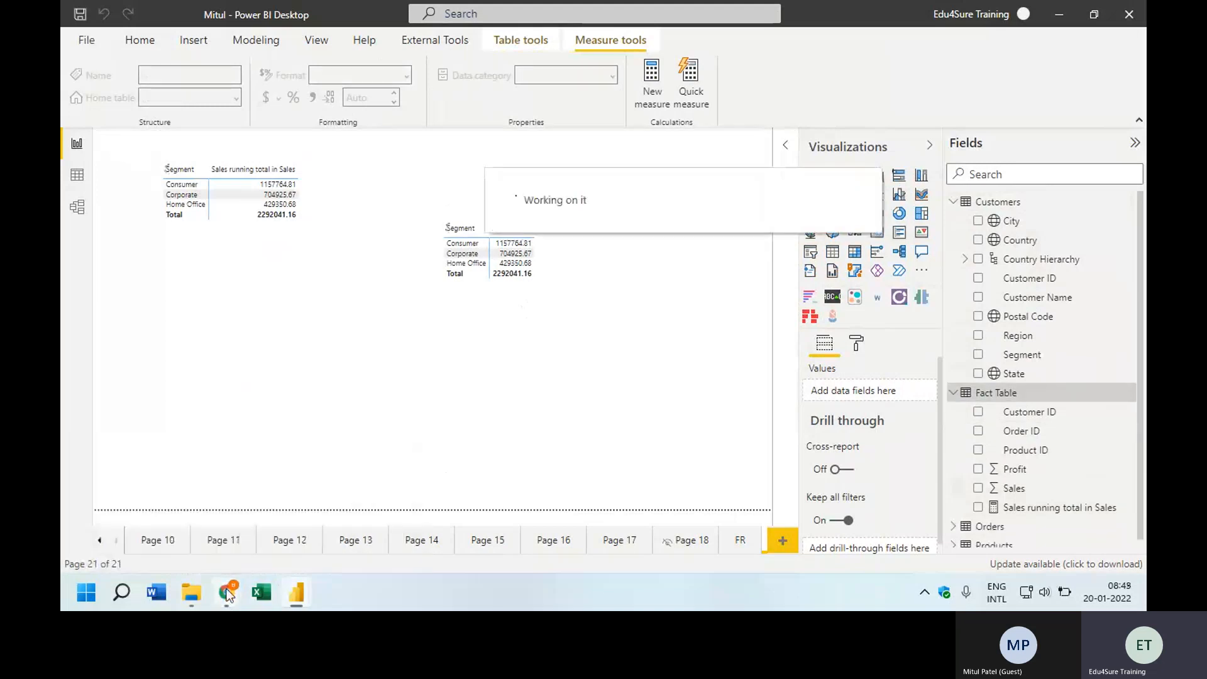
- Switch to Chrome, search Google for "calculate function in dax" and open the Microsoft Docs article on CALCULATE
mouse_move(227, 594)
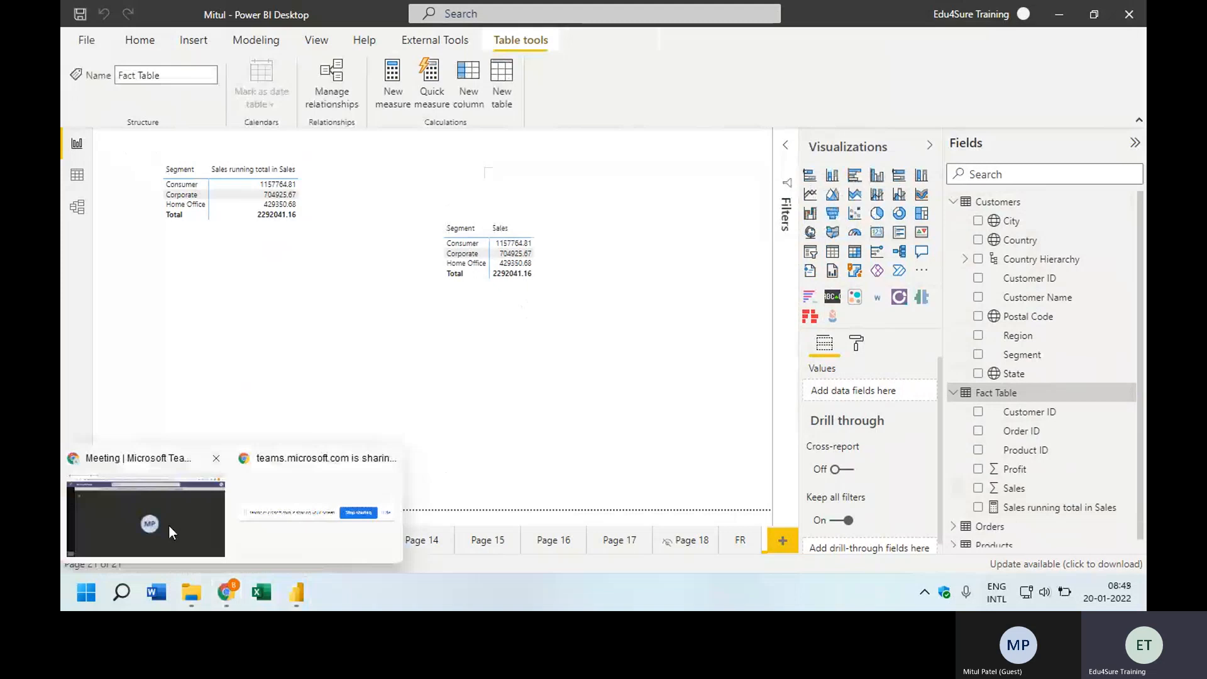
click(169, 524)
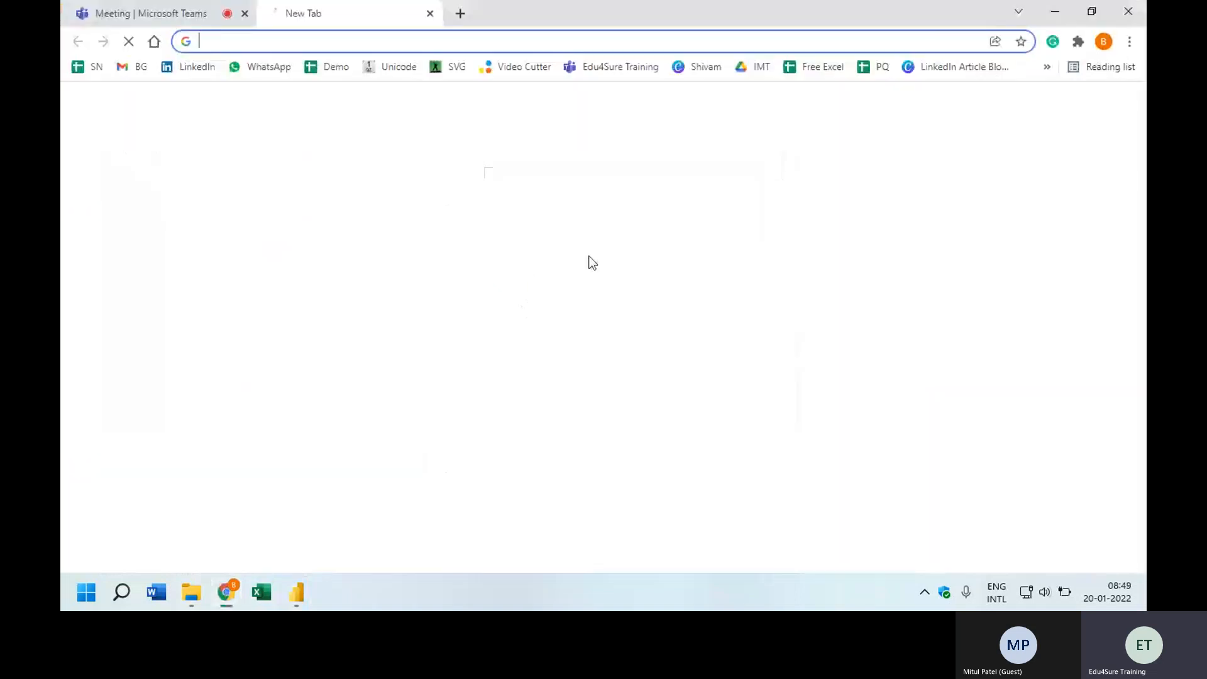
text(cal)
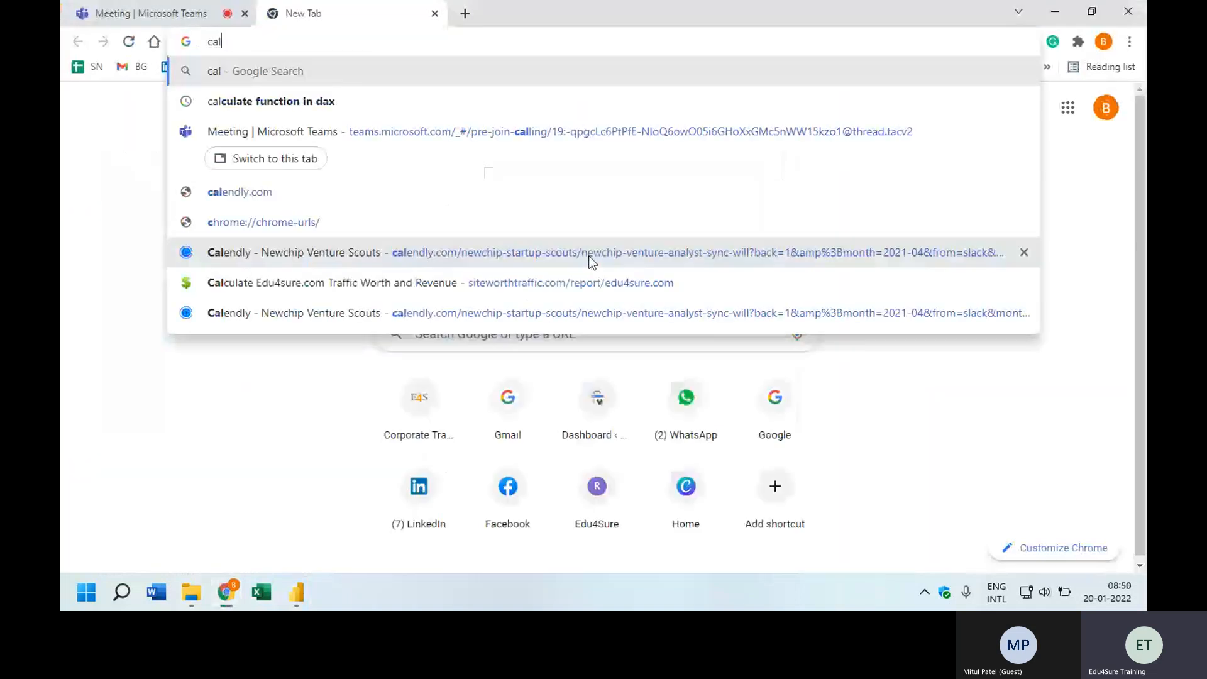
text(culate function in dax)
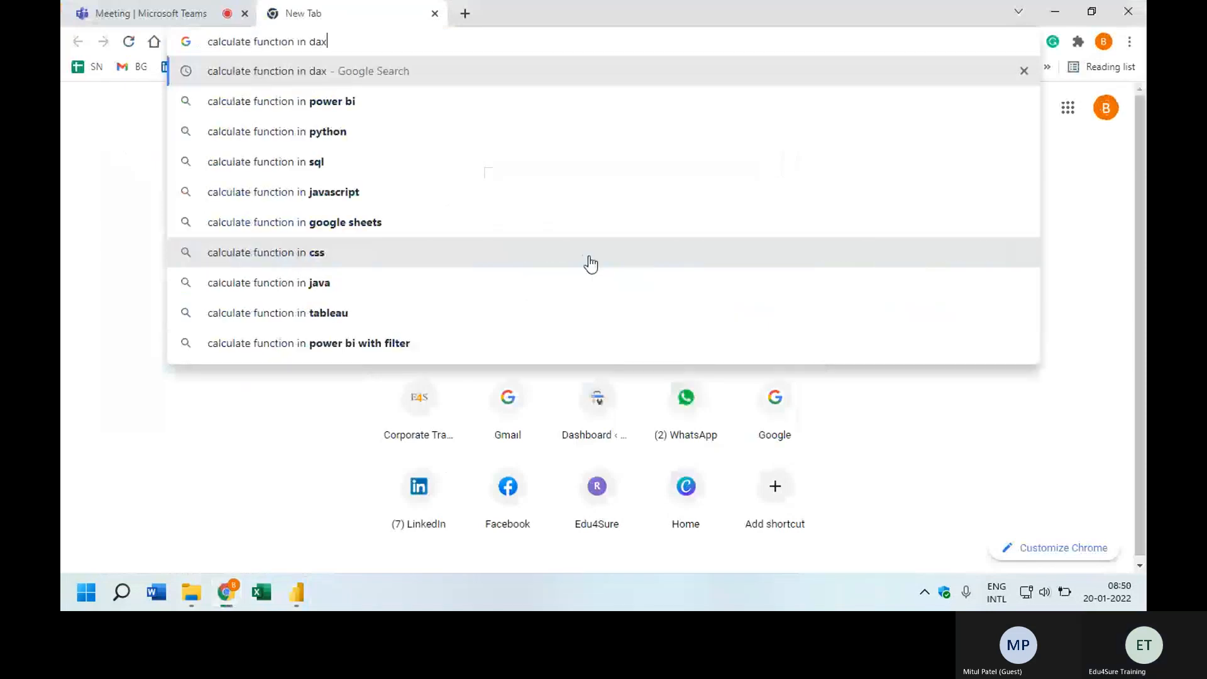
key(Return)
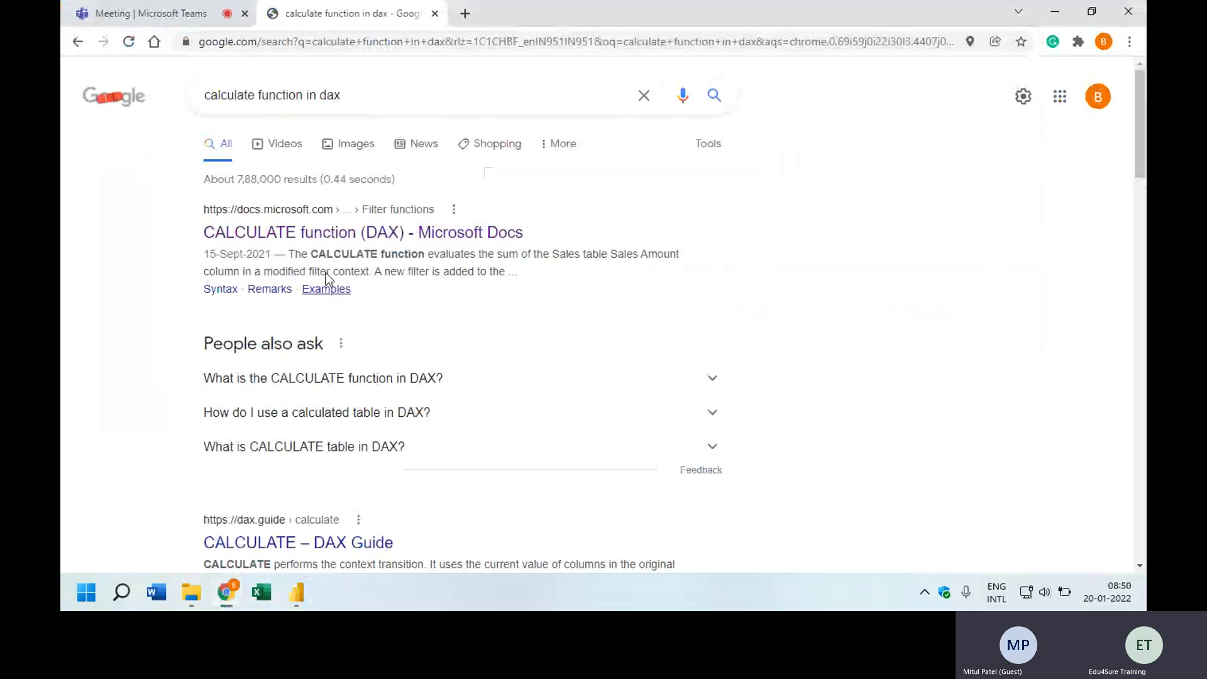
click(326, 288)
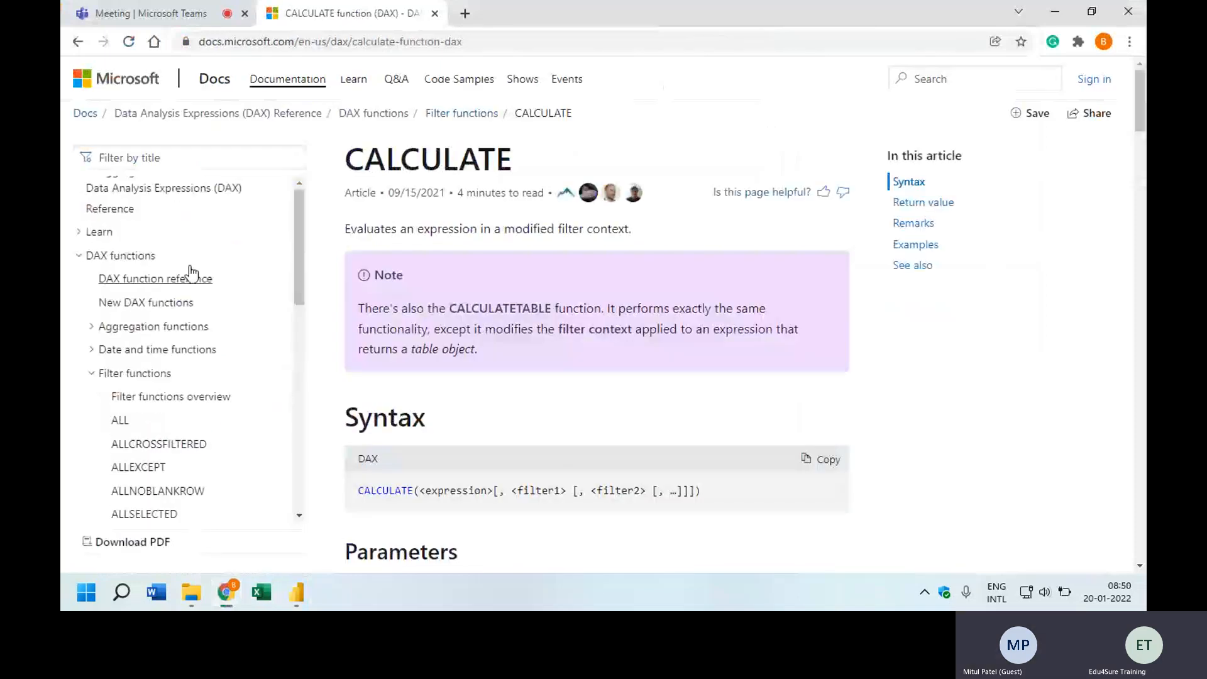
- Collapse the Filter functions group in the DAX reference contents and look through the categories of DAX functions
click(80, 257)
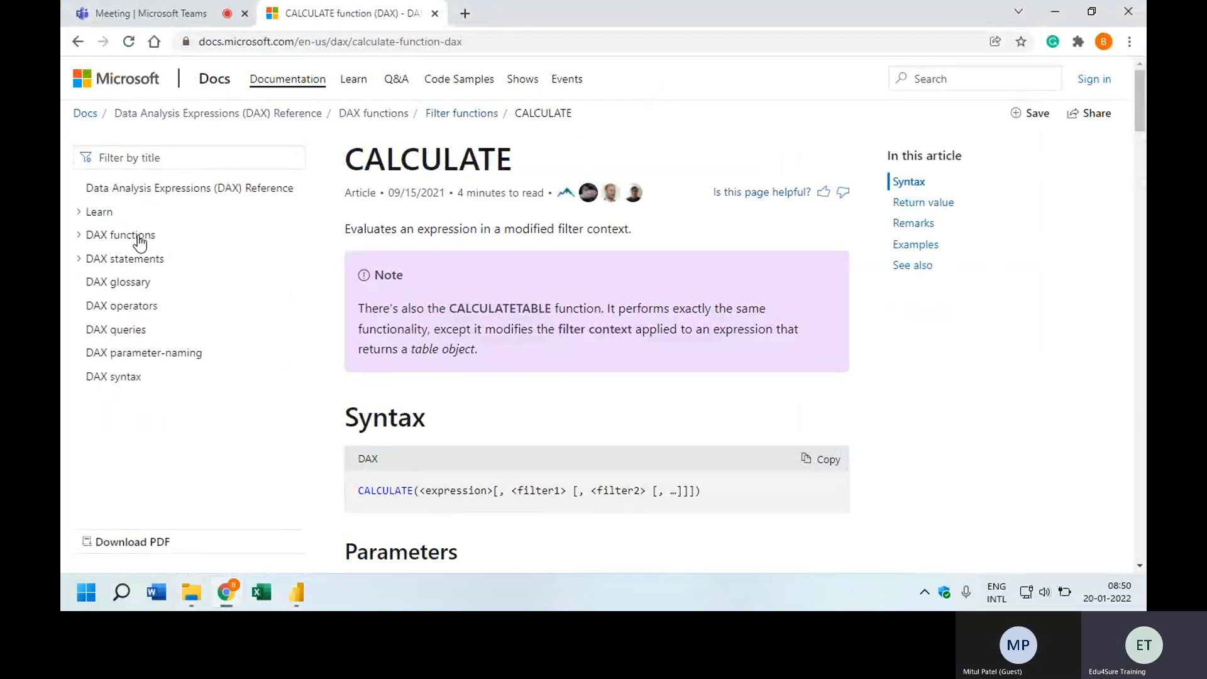
click(78, 237)
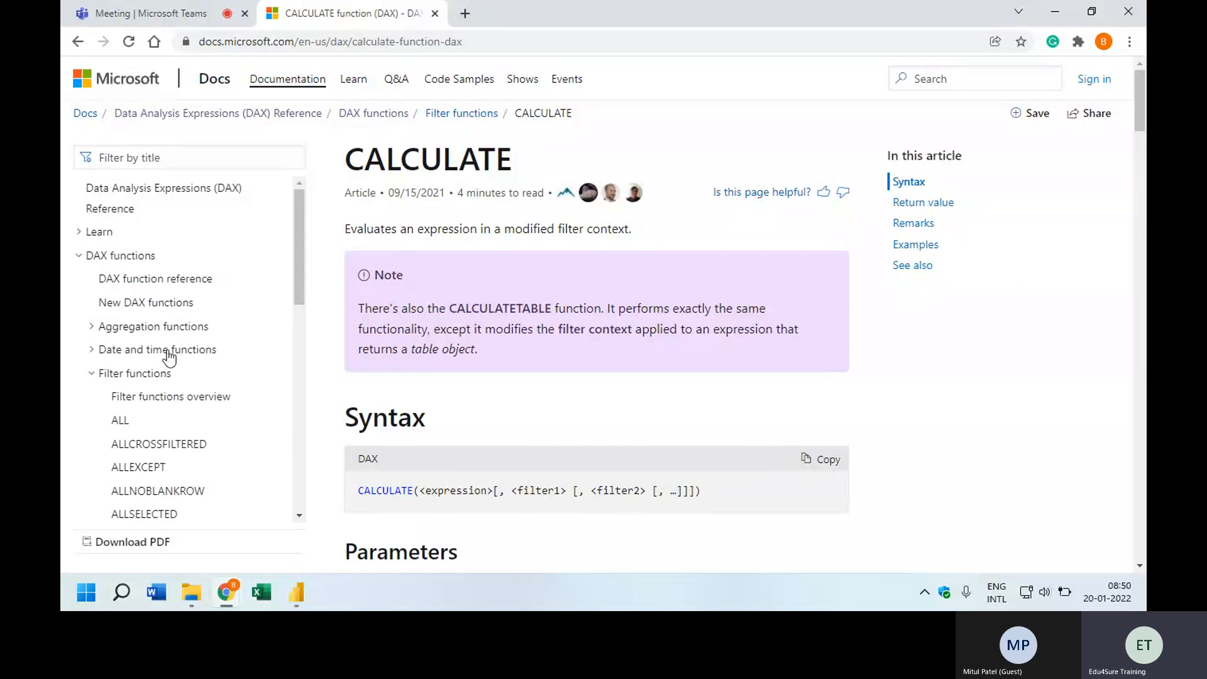
click(92, 375)
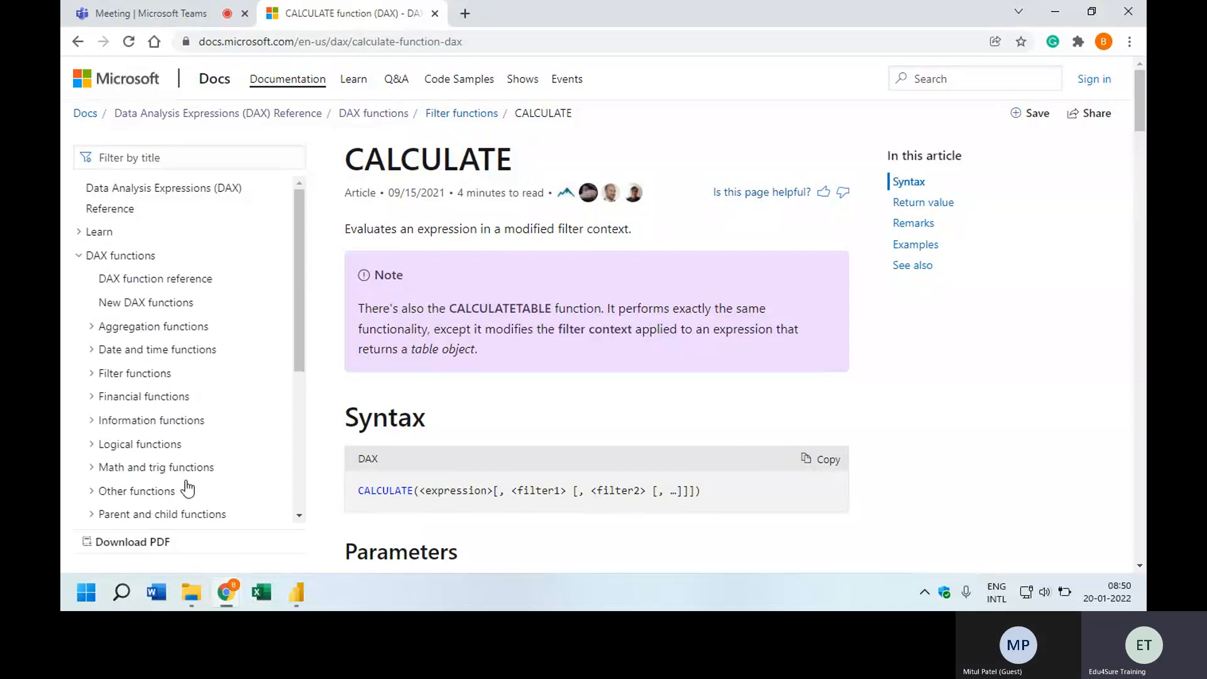
drag(299, 295, 292, 331)
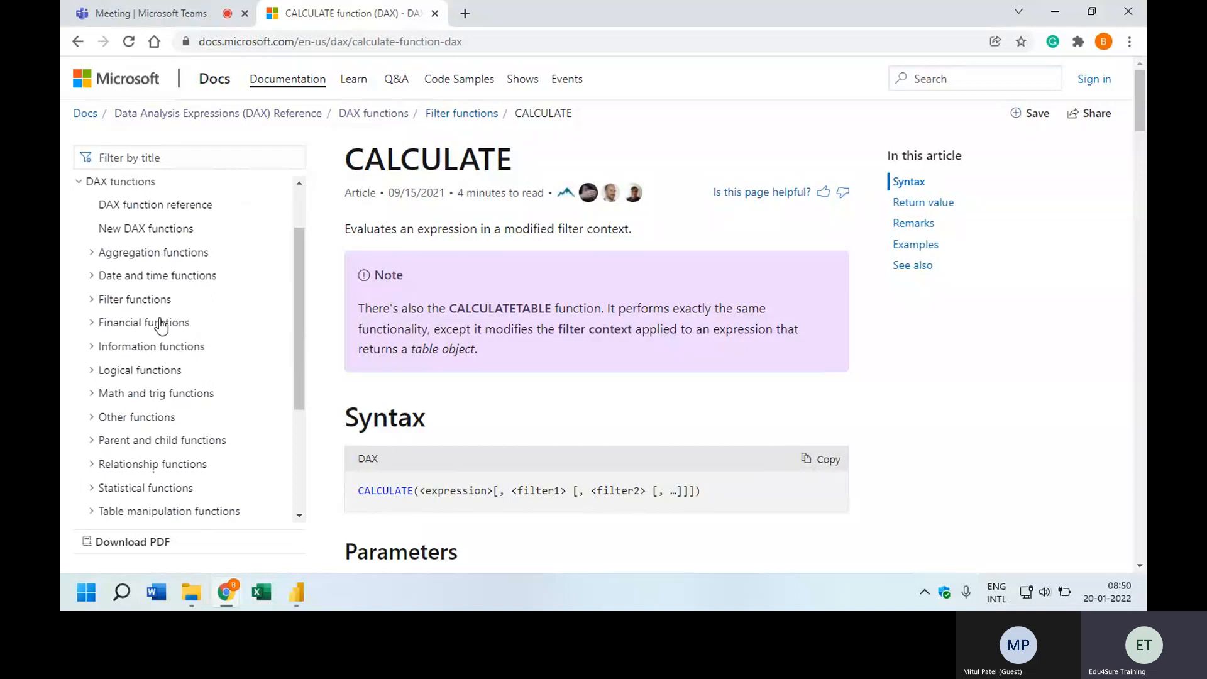
drag(299, 308, 282, 335)
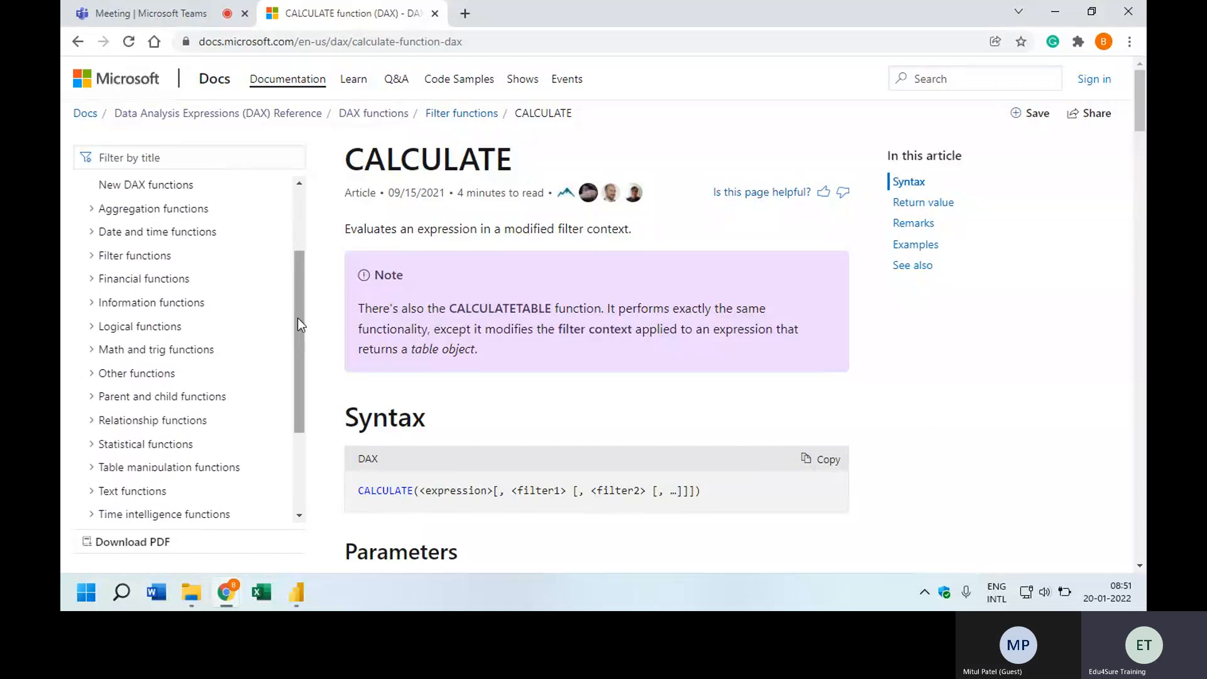
drag(302, 310, 303, 248)
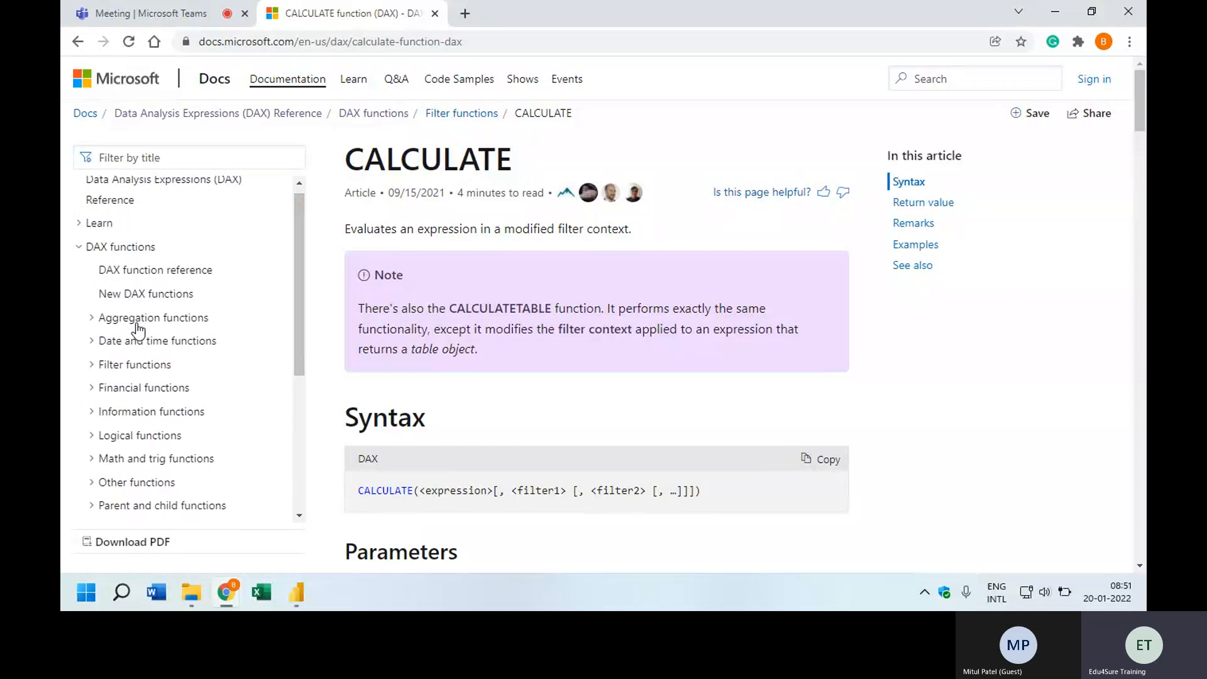
- Expand the Filter functions category and look through the functions it contains
click(96, 367)
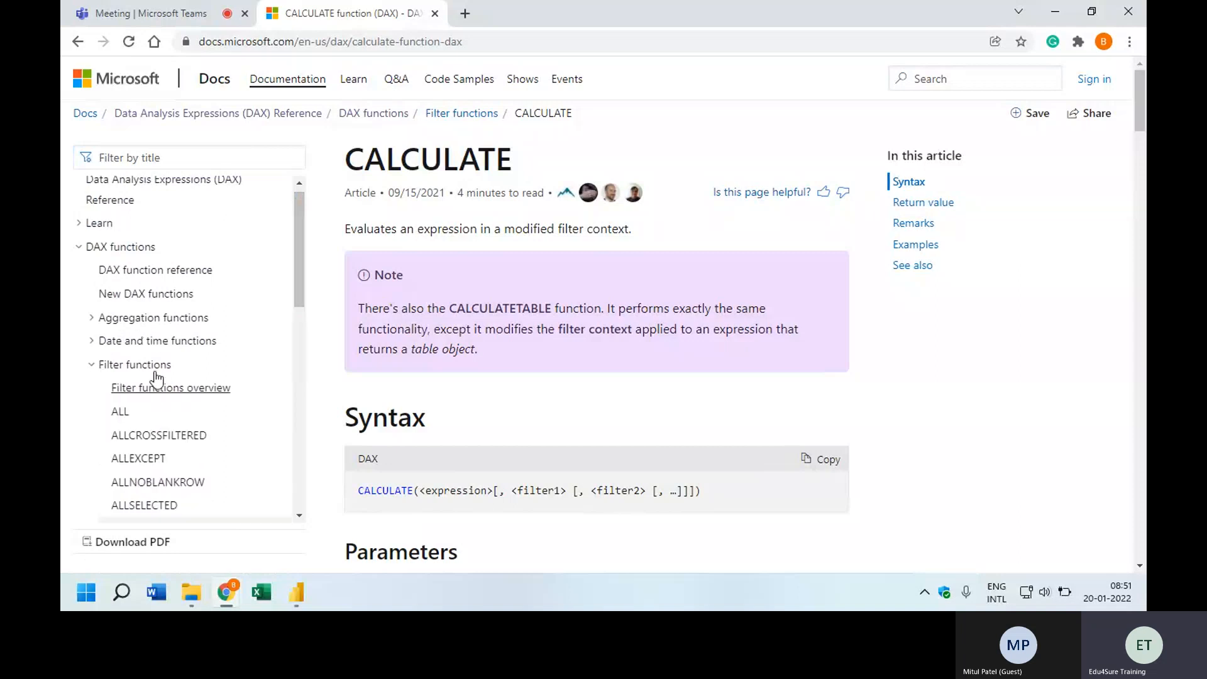
drag(299, 258, 303, 353)
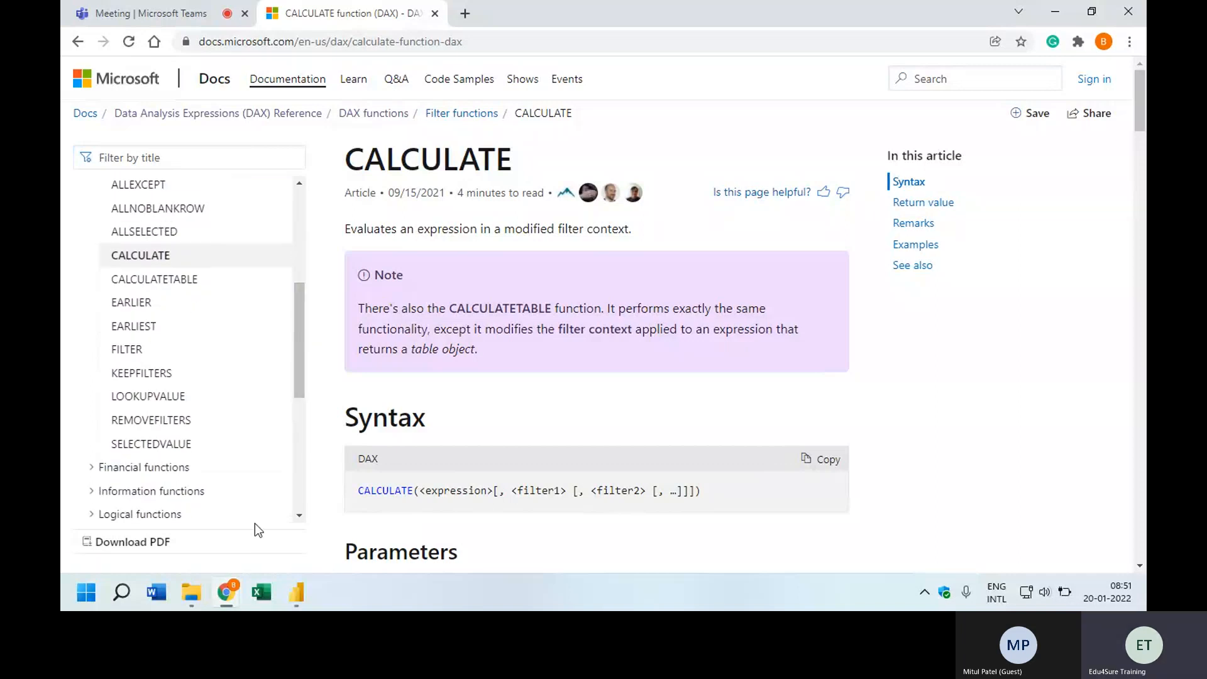
drag(297, 369, 300, 321)
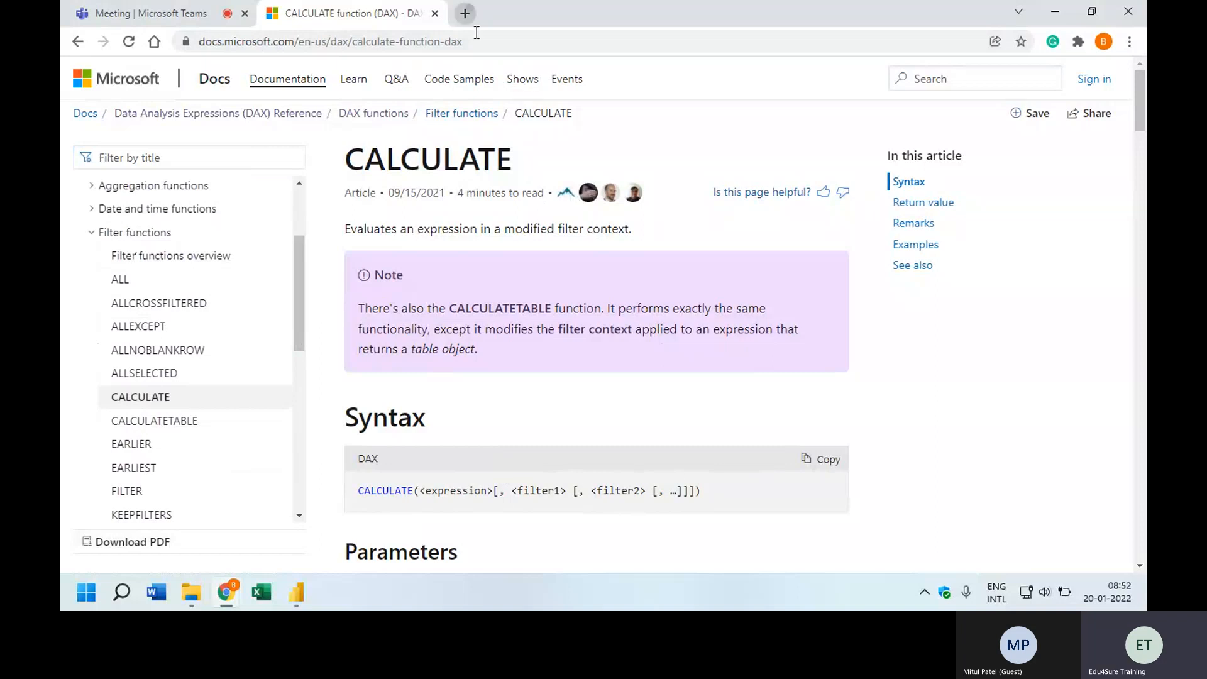
- Search Google for "power bi community" in a new tab, open the Microsoft Power BI Community home page and look through its discussion boards
click(465, 14)
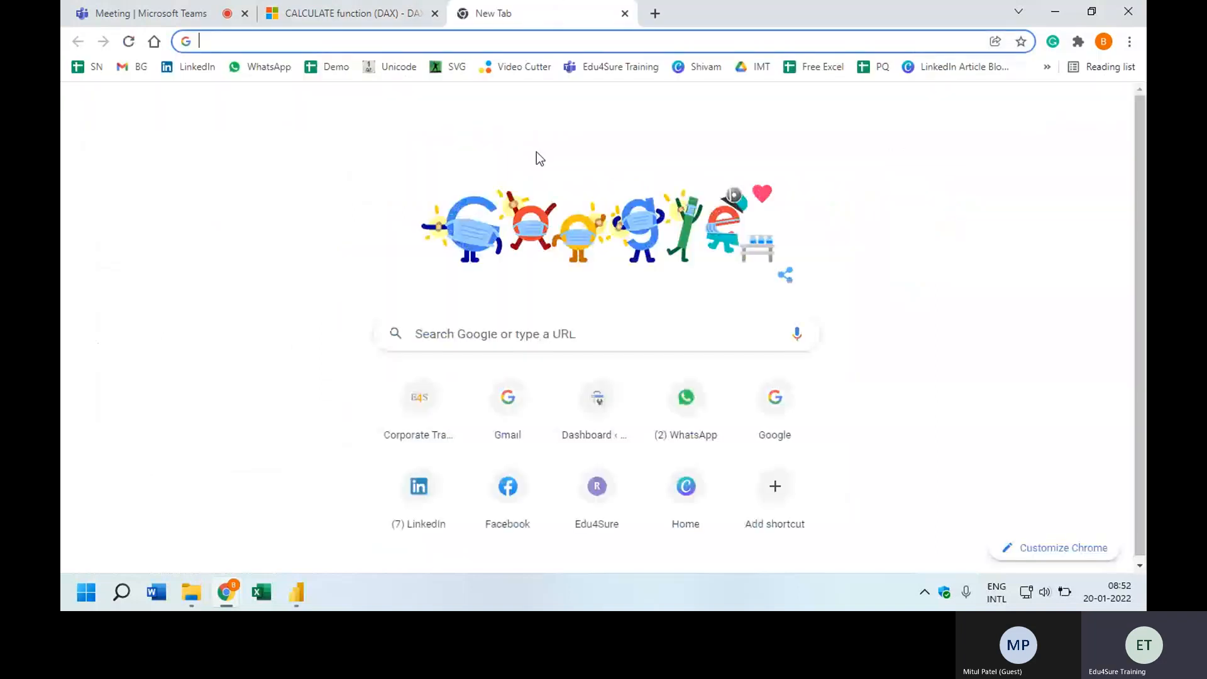
text(power bi community)
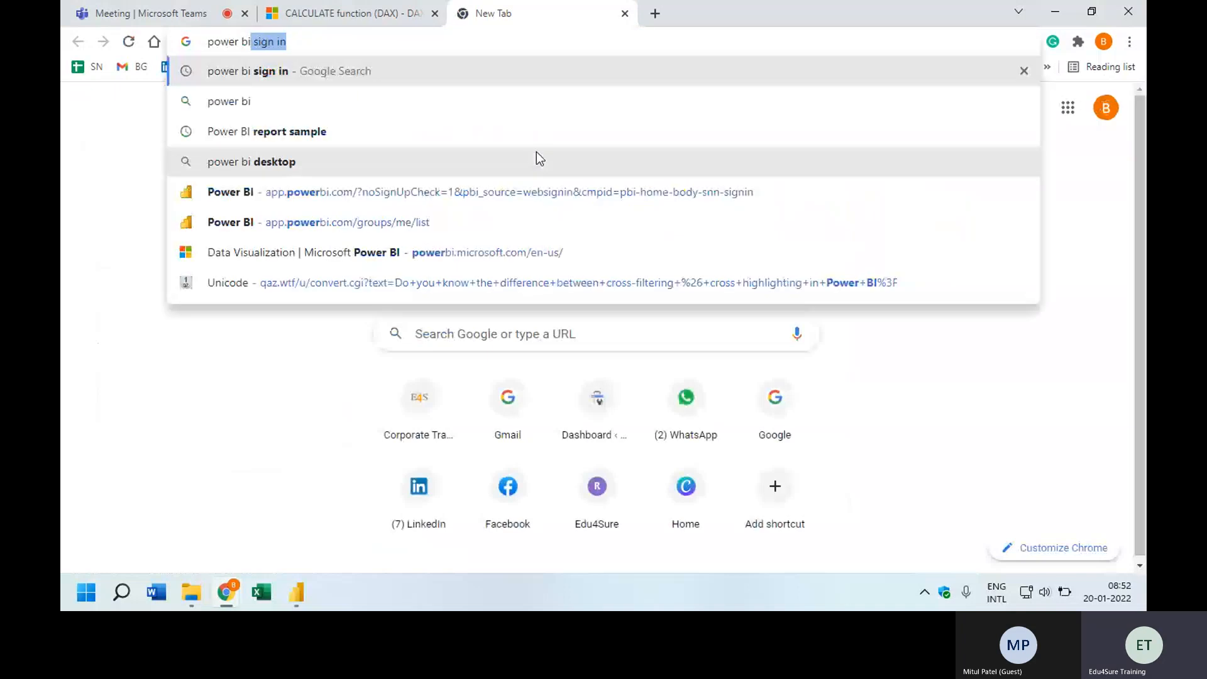
key(Return)
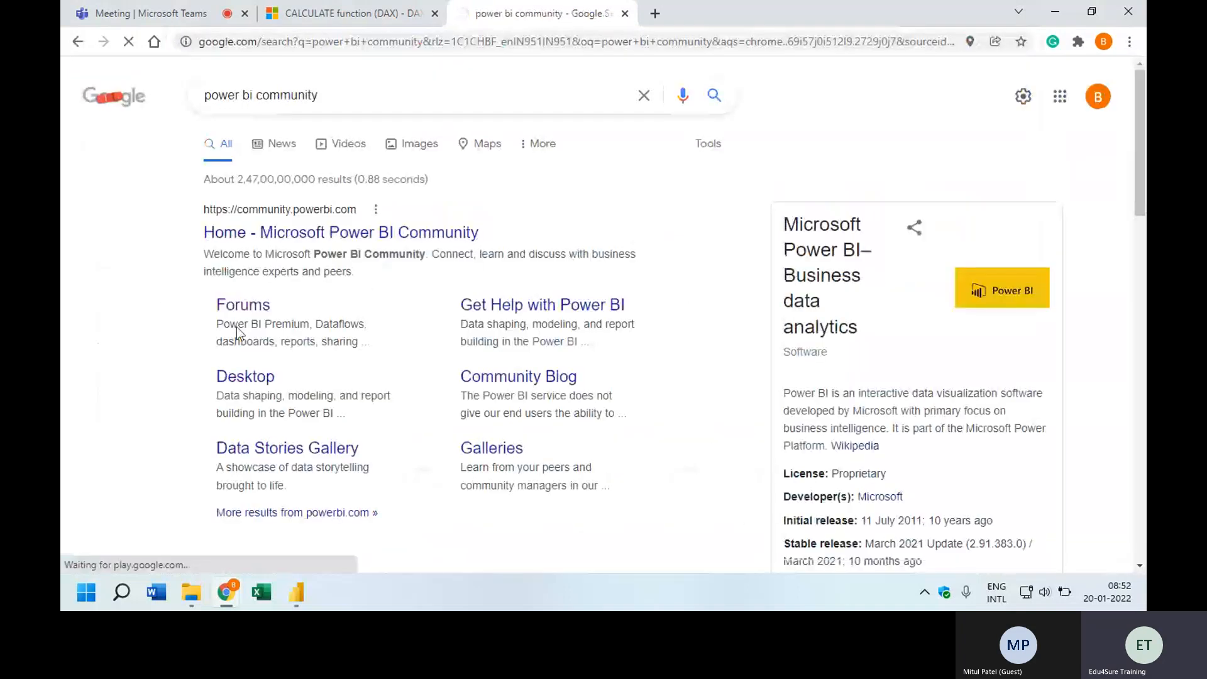
click(301, 233)
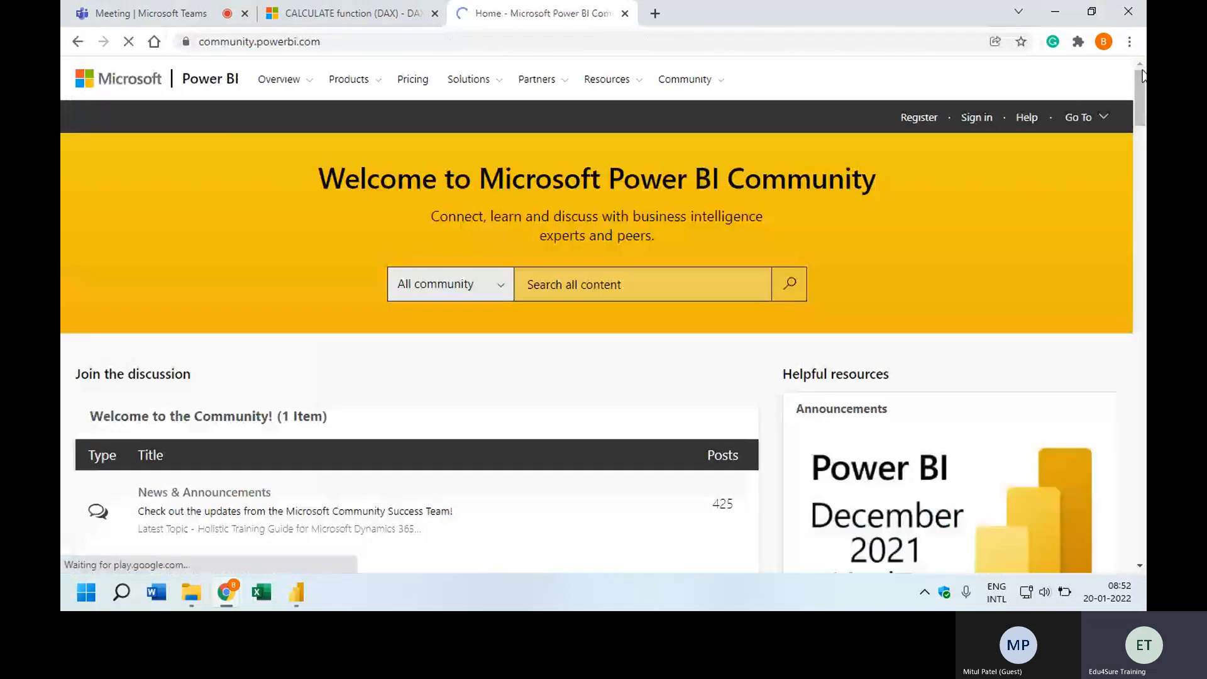
scroll(1142, 75, down, 5)
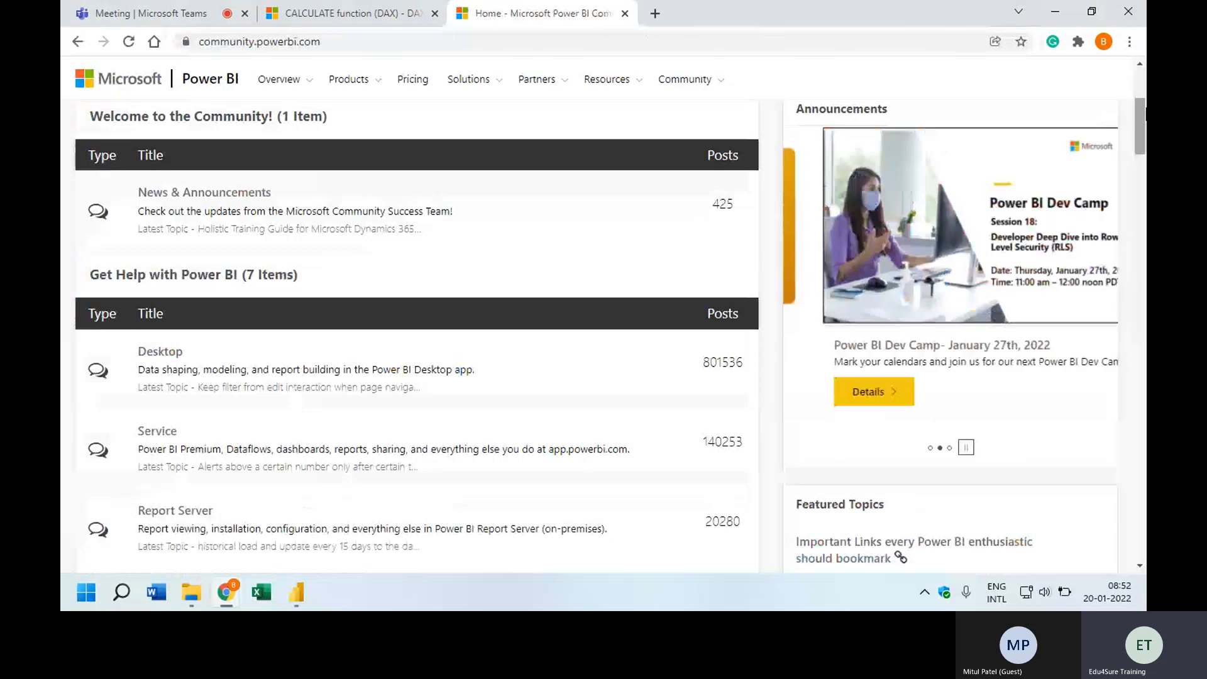
scroll(1144, 138, down, 2)
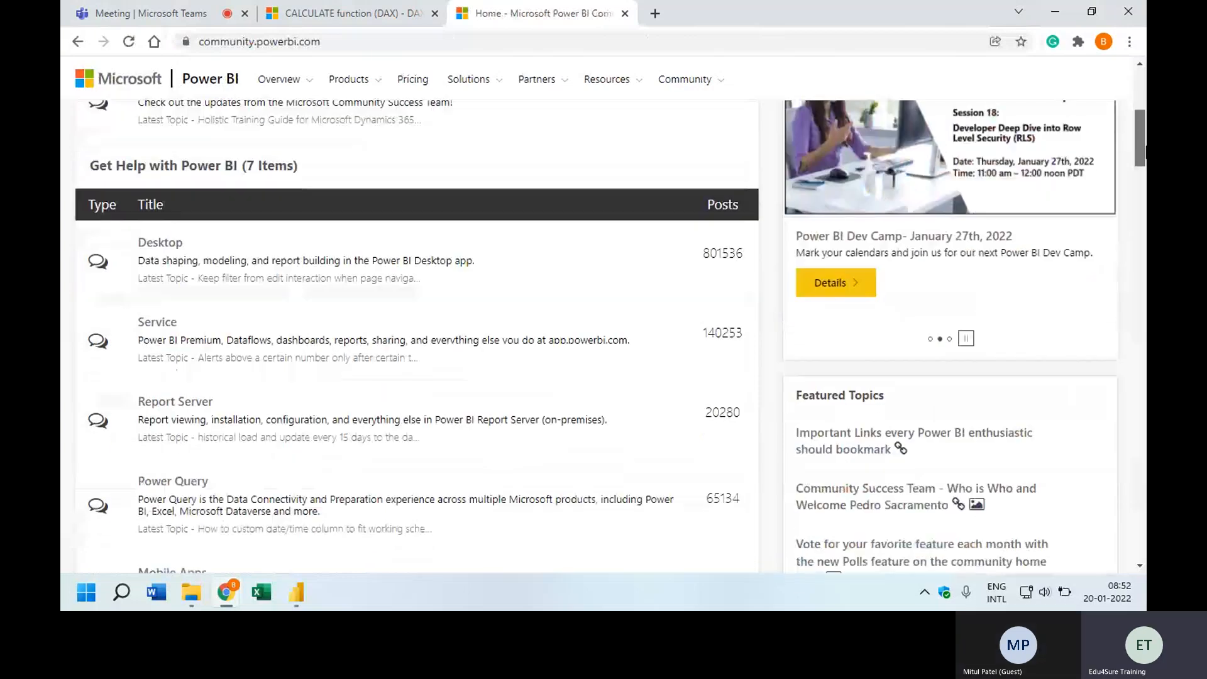
scroll(1145, 150, down, 4)
scroll(1146, 112, up, 2)
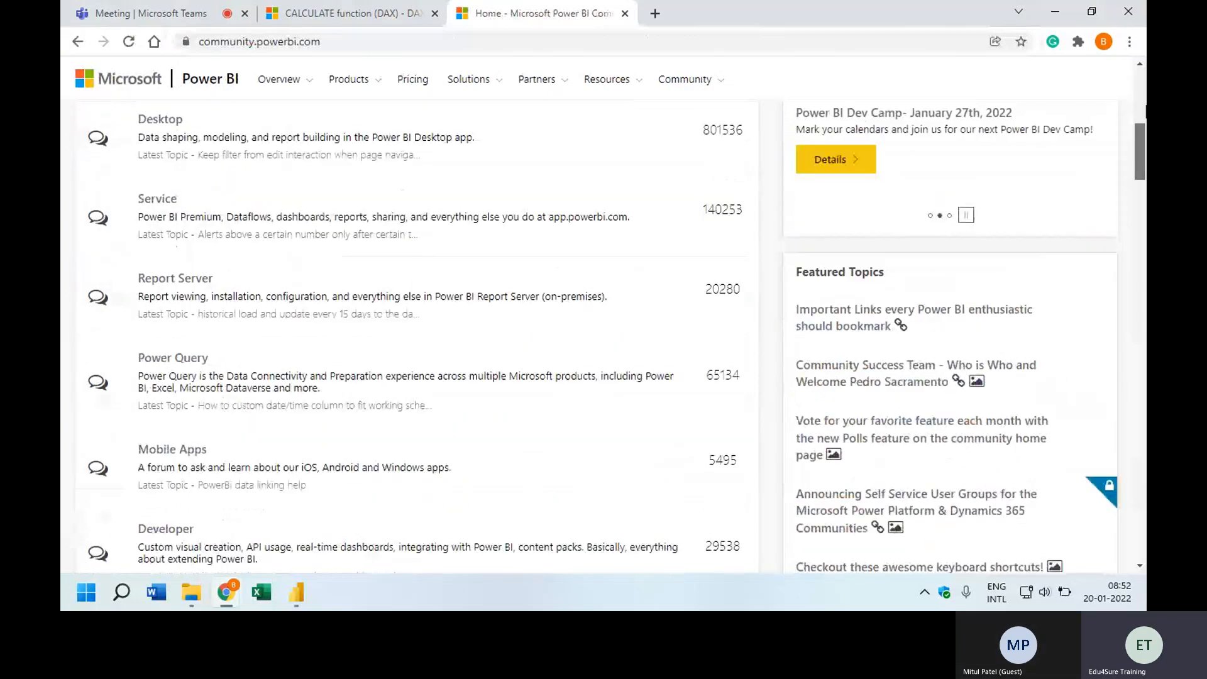
drag(1145, 112, 1135, 69)
- Return to the Google results for "power bi community", open the Forums page and look through its boards and posts
click(75, 46)
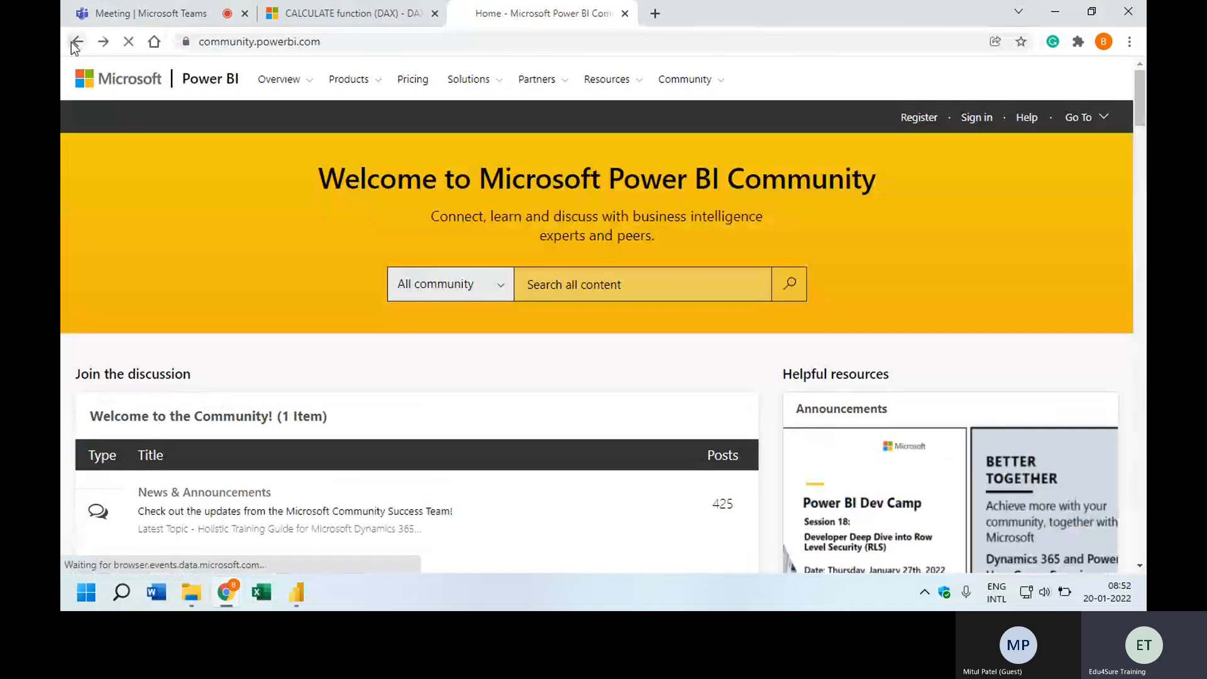
click(75, 43)
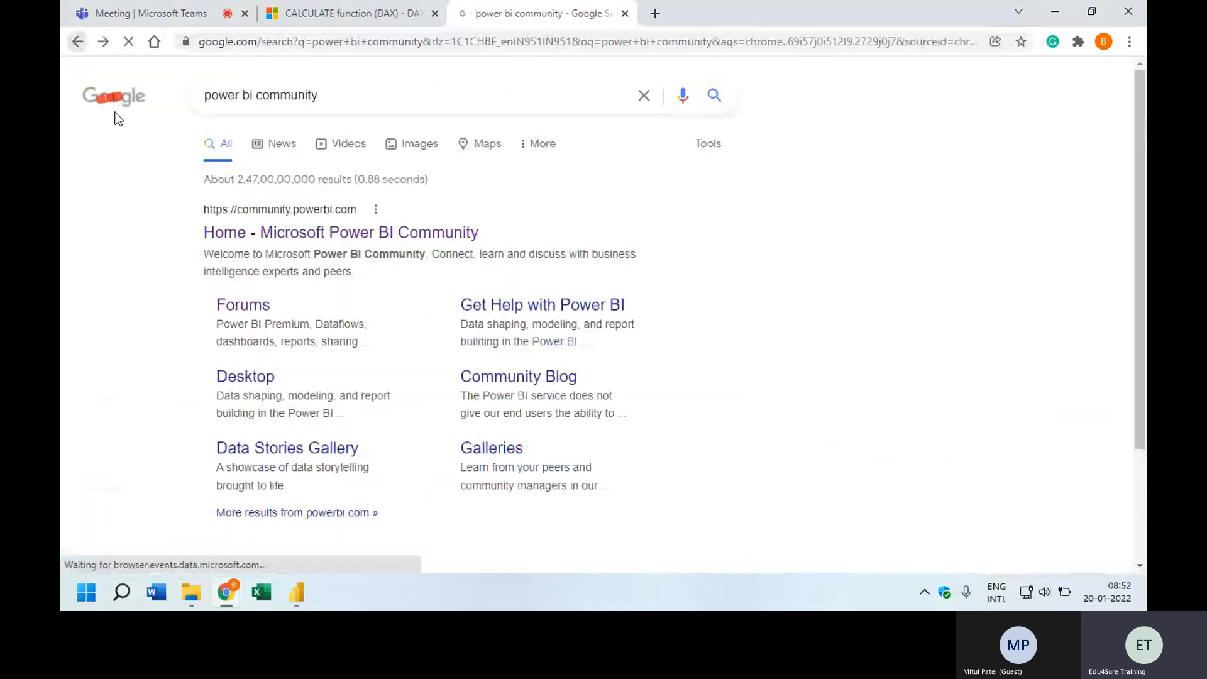
click(465, 319)
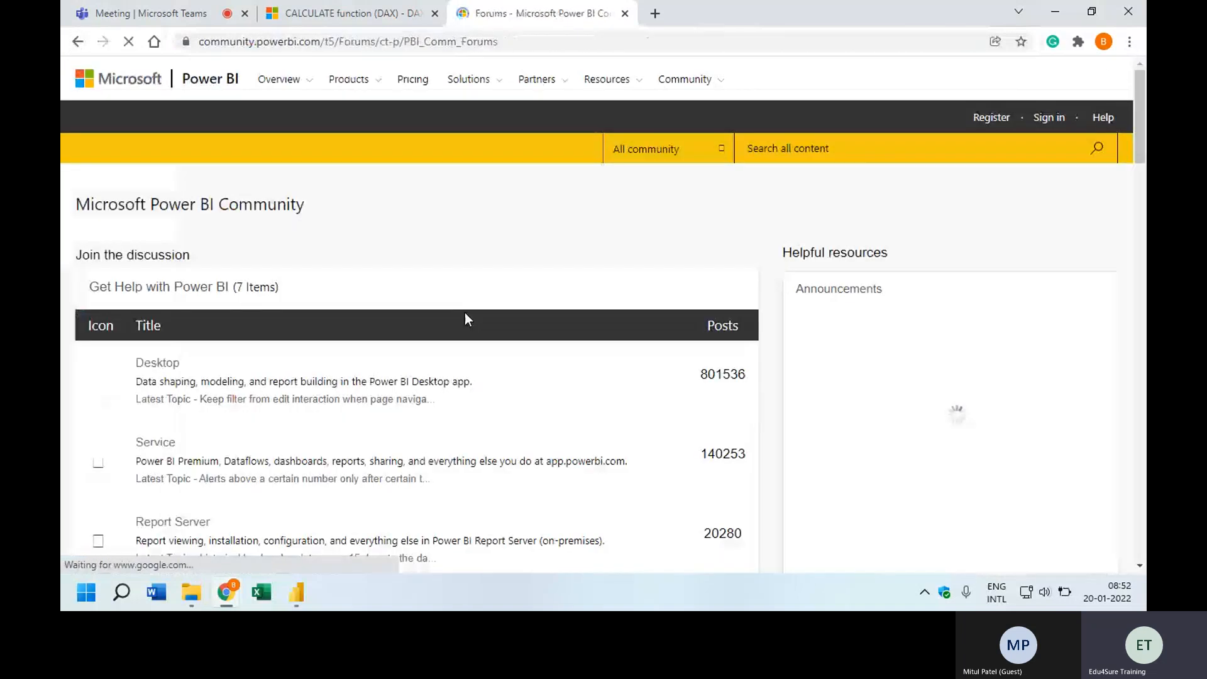
drag(1142, 141, 1144, 415)
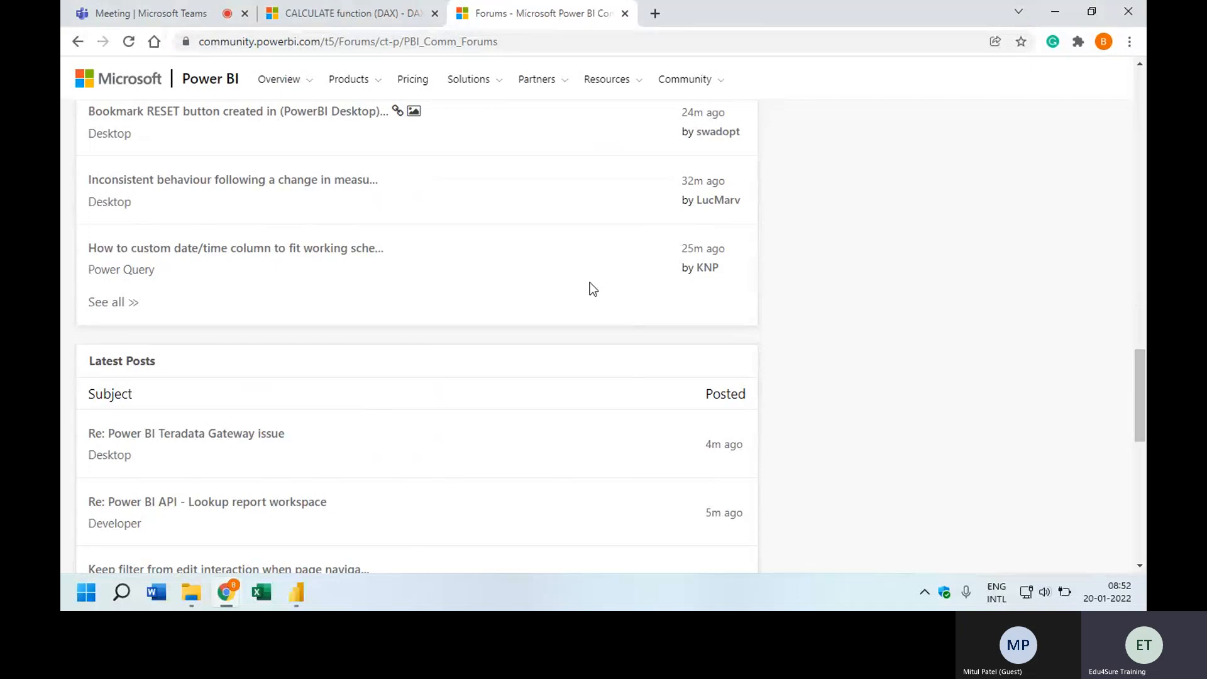
- Open Forums from the Power BI Community site navigation and look through the page down to the footer links
click(720, 82)
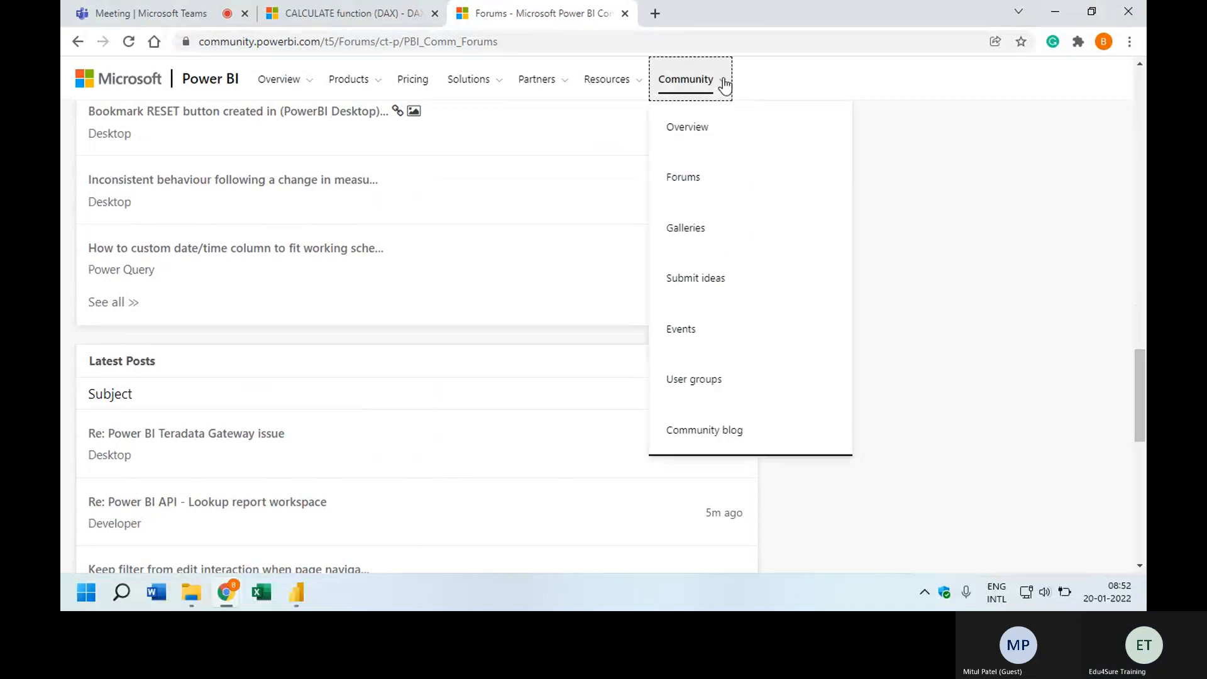
click(714, 186)
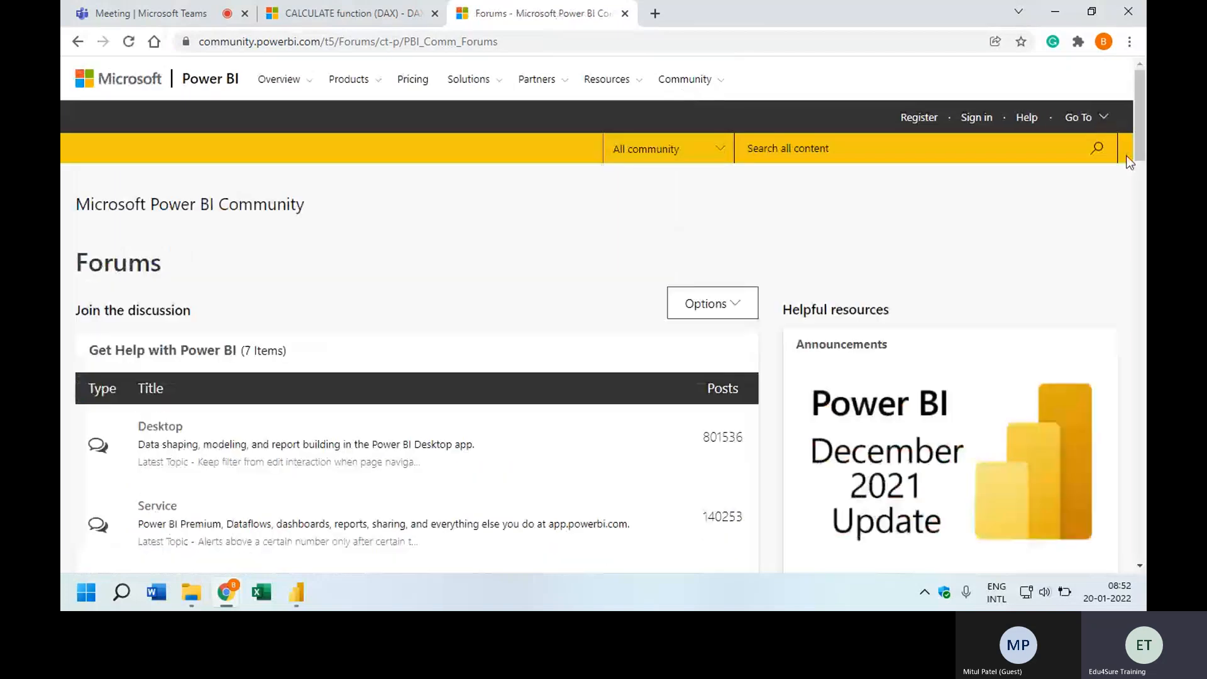
drag(1138, 154, 1145, 506)
drag(908, 447, 858, 446)
- Close the Power BI Community forums page and the CALCULATE function documentation page
click(602, 17)
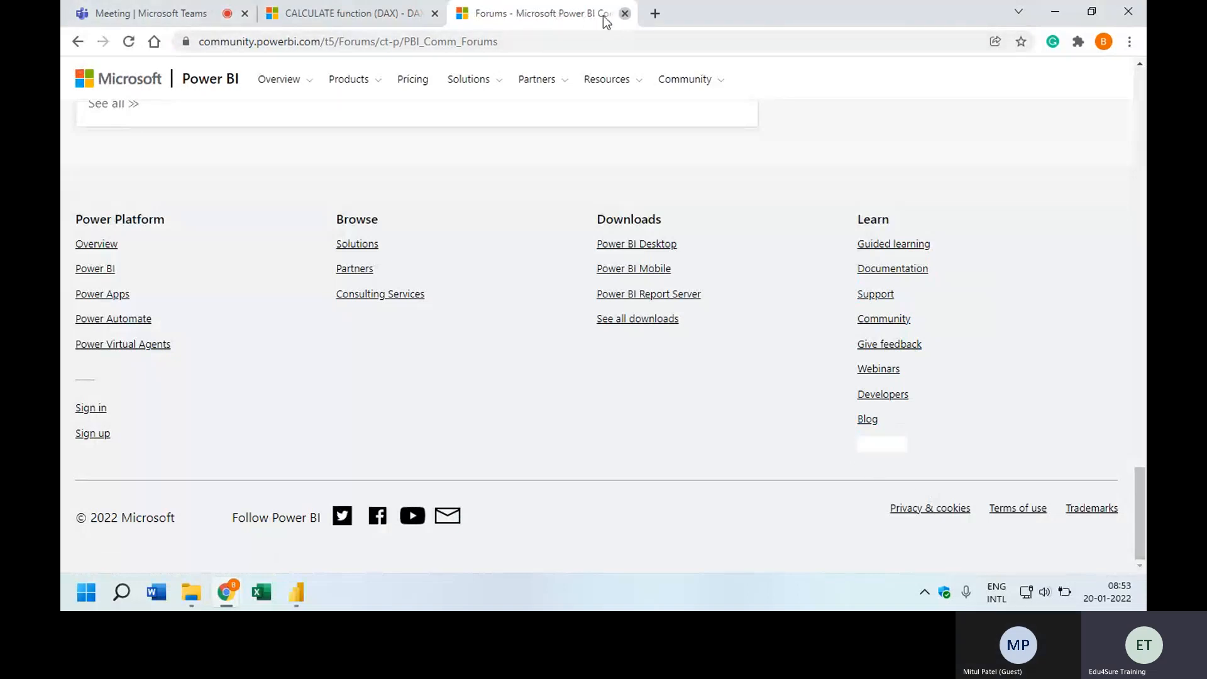
click(624, 13)
click(434, 13)
- Switch to Power BI Desktop and stack the running total matrix above the Sales matrix along the page's left edge
mouse_move(294, 594)
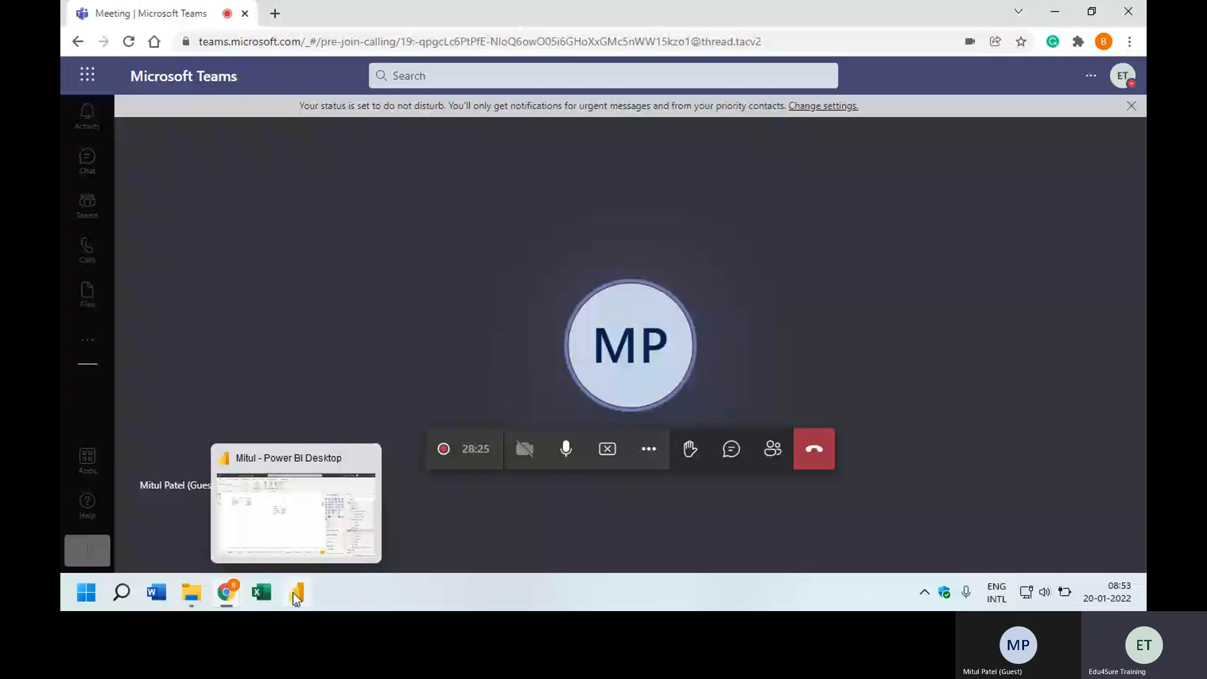
click(294, 594)
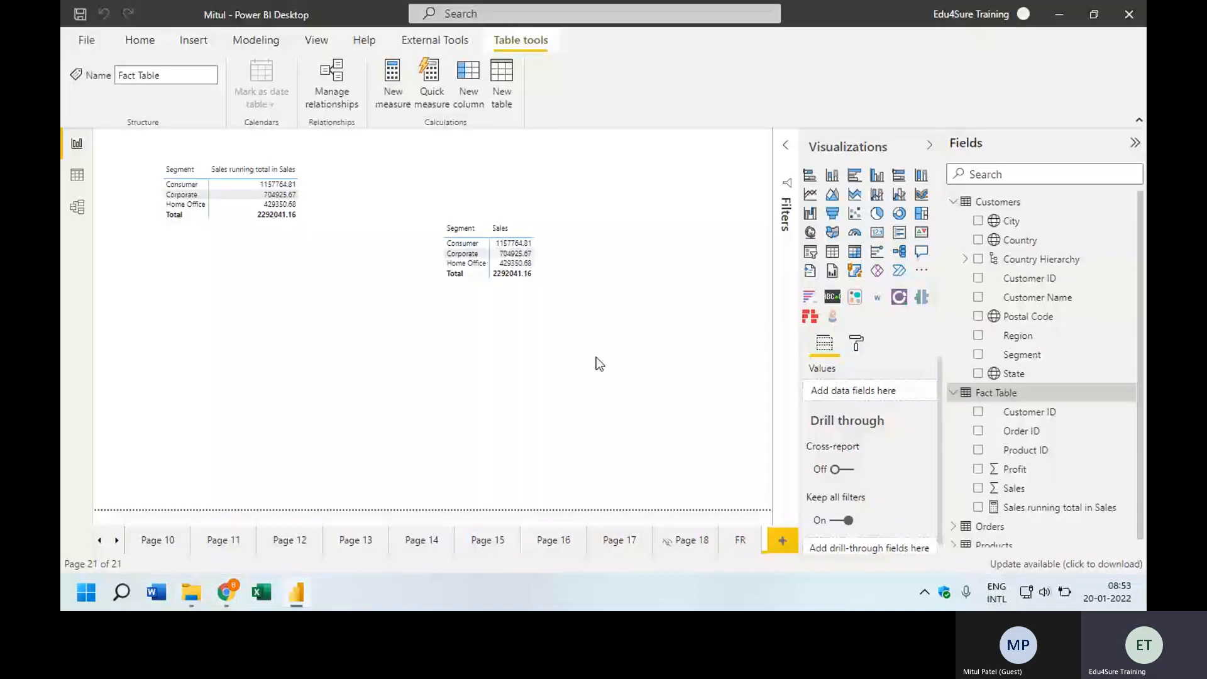
drag(553, 283, 221, 444)
drag(282, 237, 230, 353)
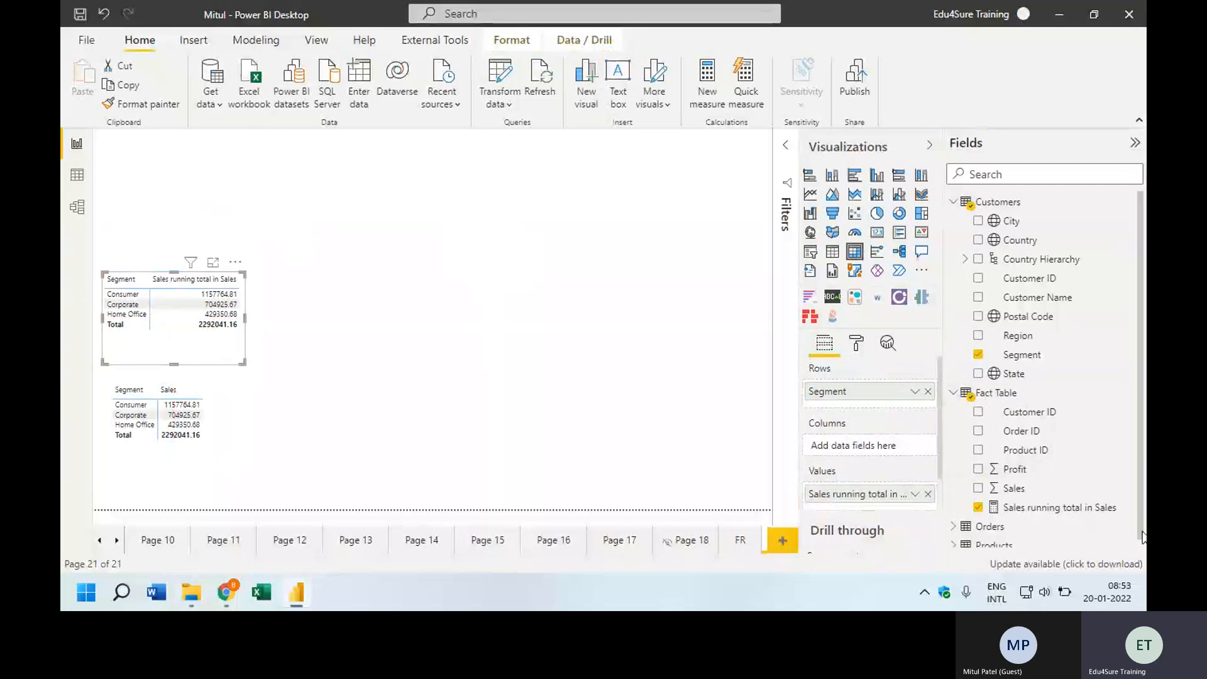
- Add a calculated column to the Fact Table in data view with the formula Cost = 'Fact Table'[Sales]-'Fact Table'[Profit]
click(76, 176)
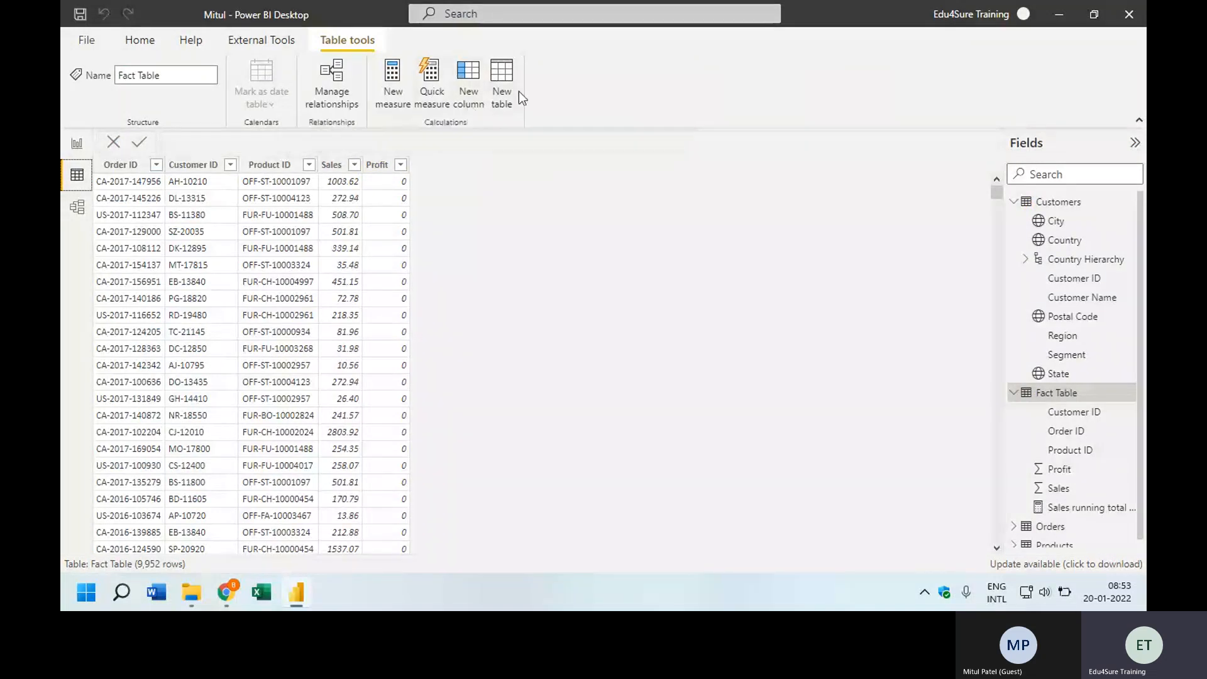
click(469, 83)
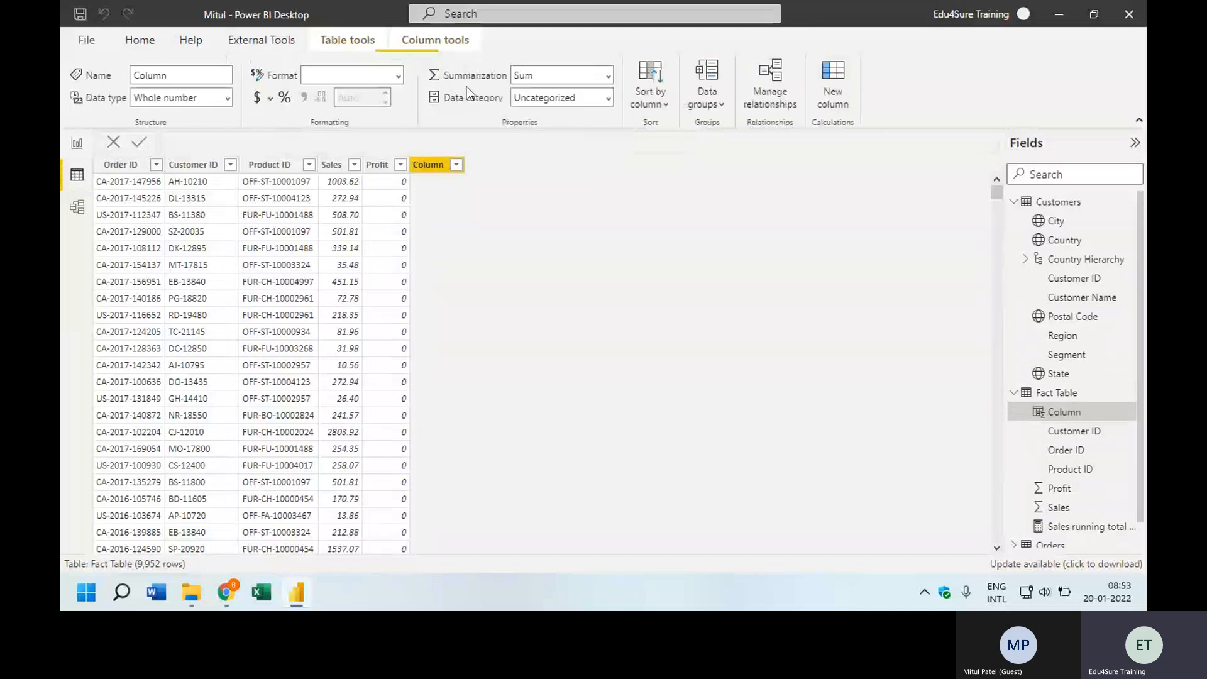
text(Cost = )
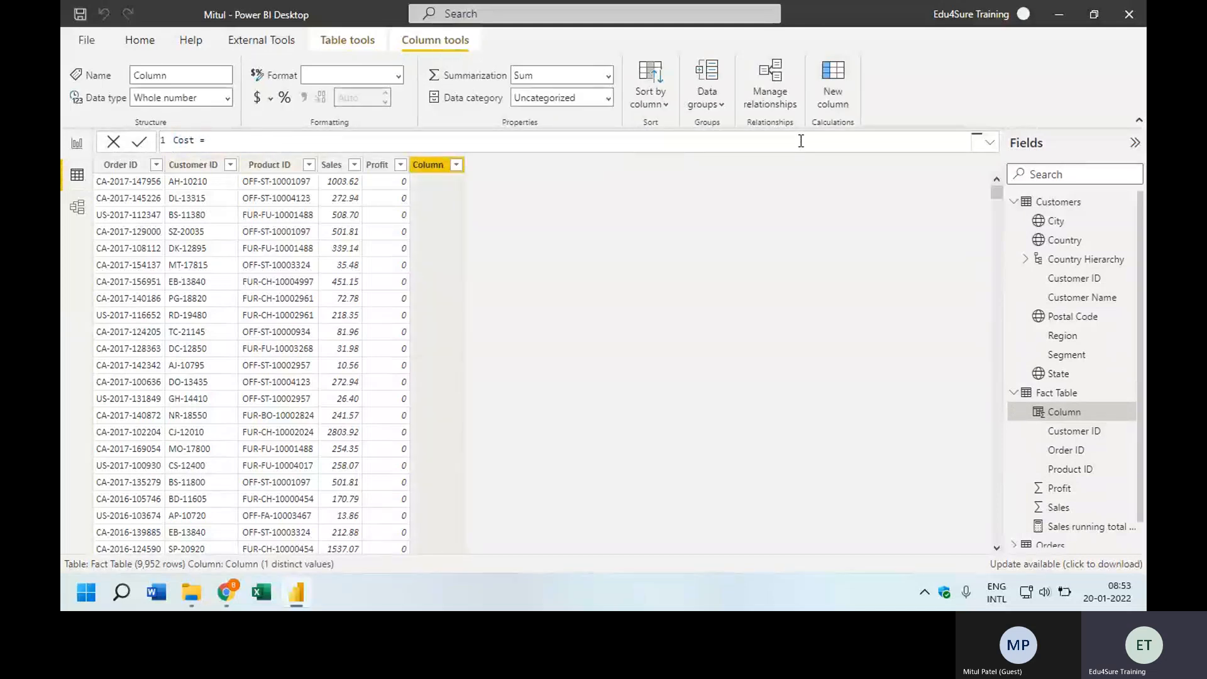
text(sales)
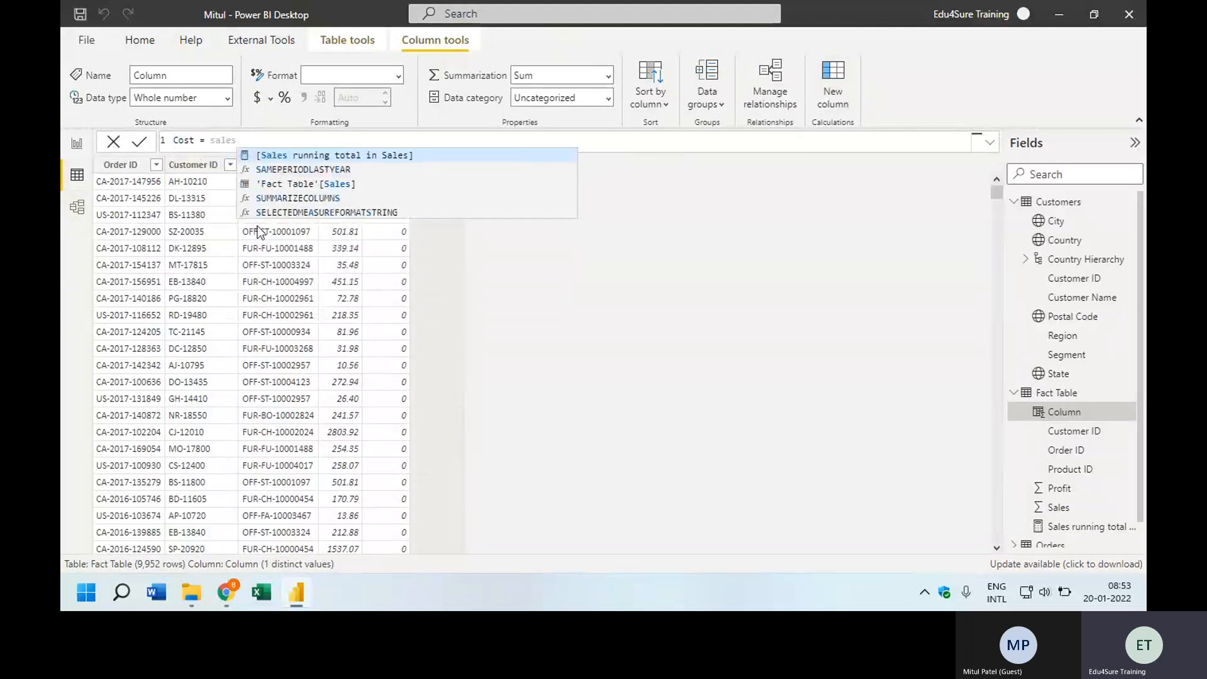
click(311, 185)
text(-)
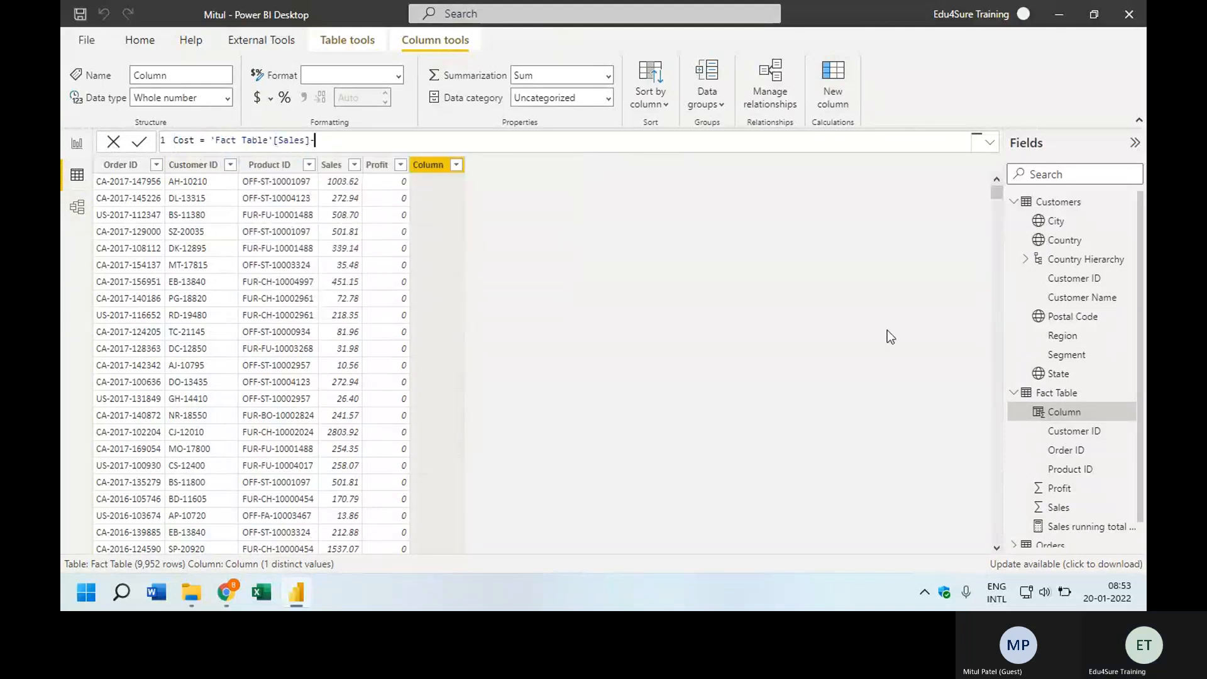
text(pro)
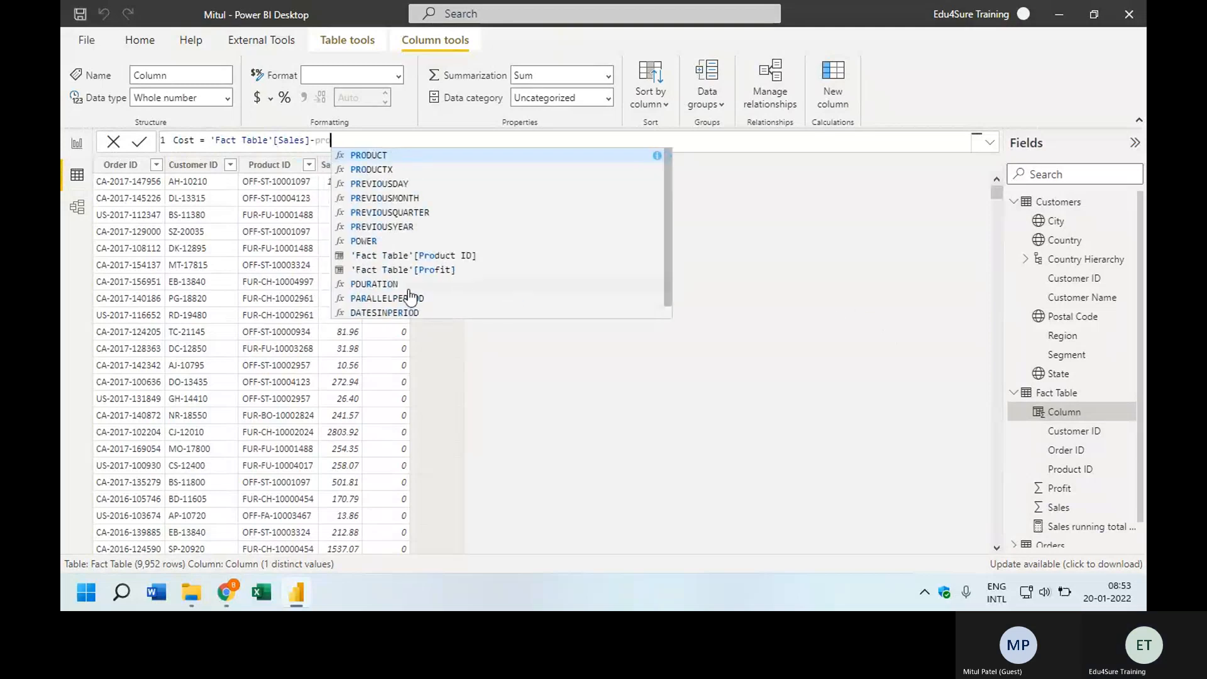
click(421, 270)
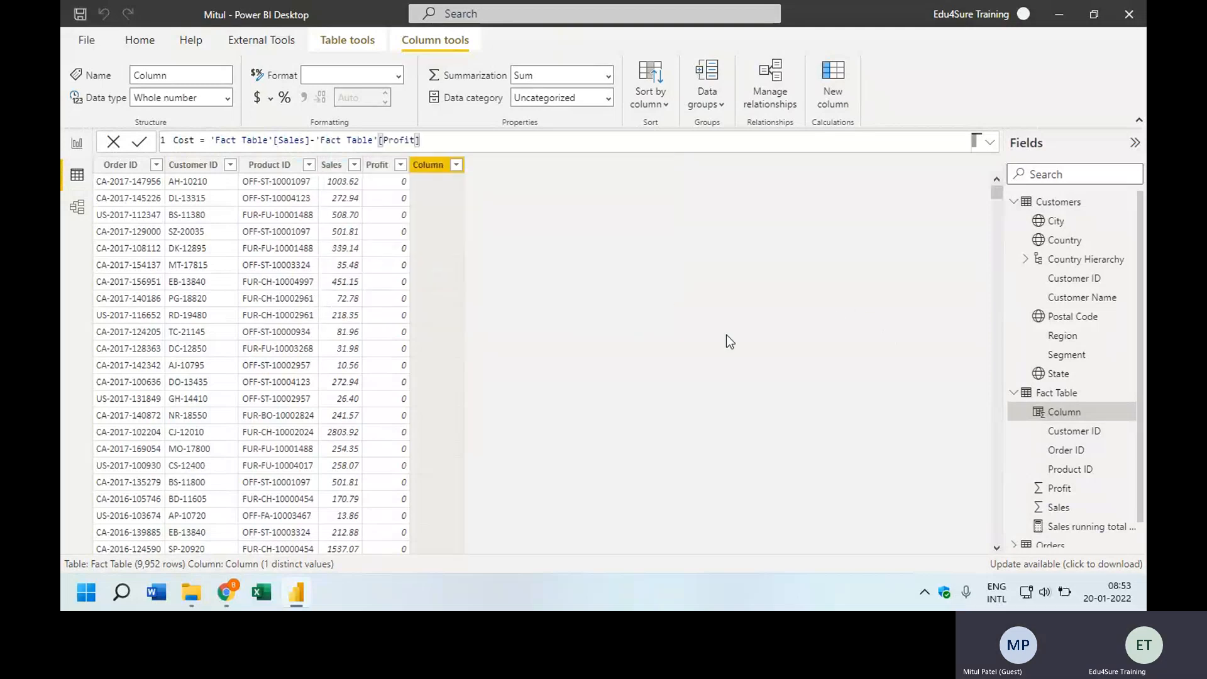
key(Return)
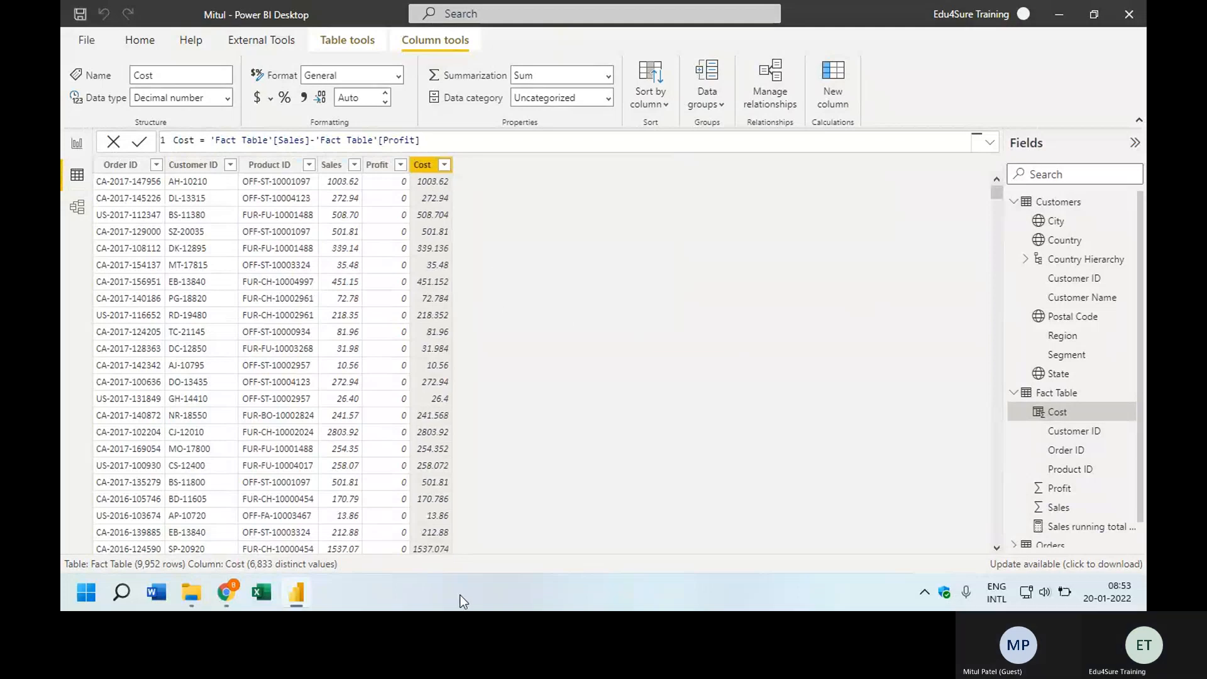
- Return to the report view and compare the formulas of the Cost column and the Sales running total in Sales measure
click(77, 145)
drag(996, 420, 998, 424)
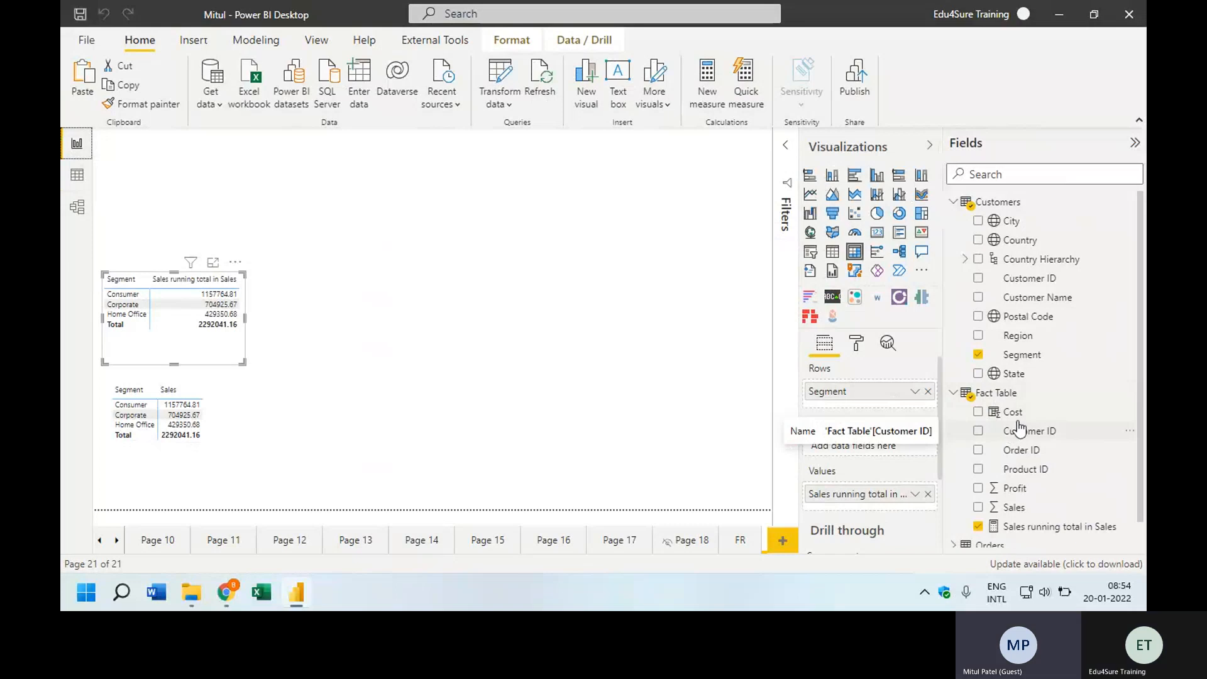
click(1023, 421)
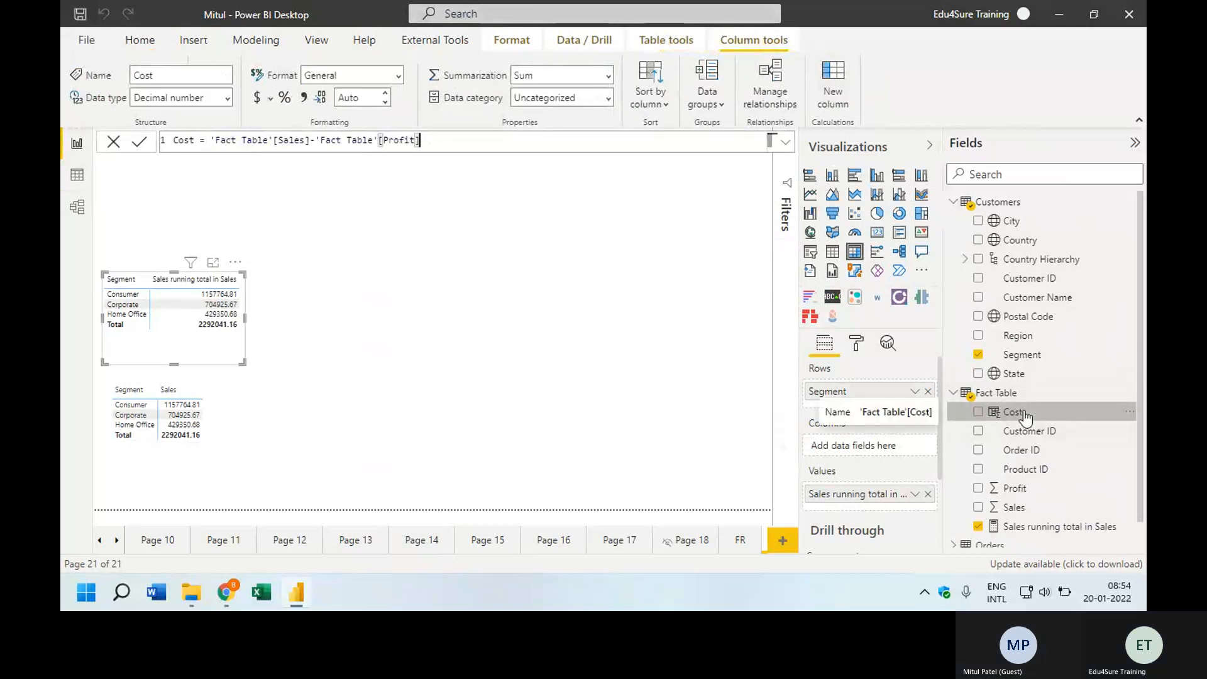
click(555, 295)
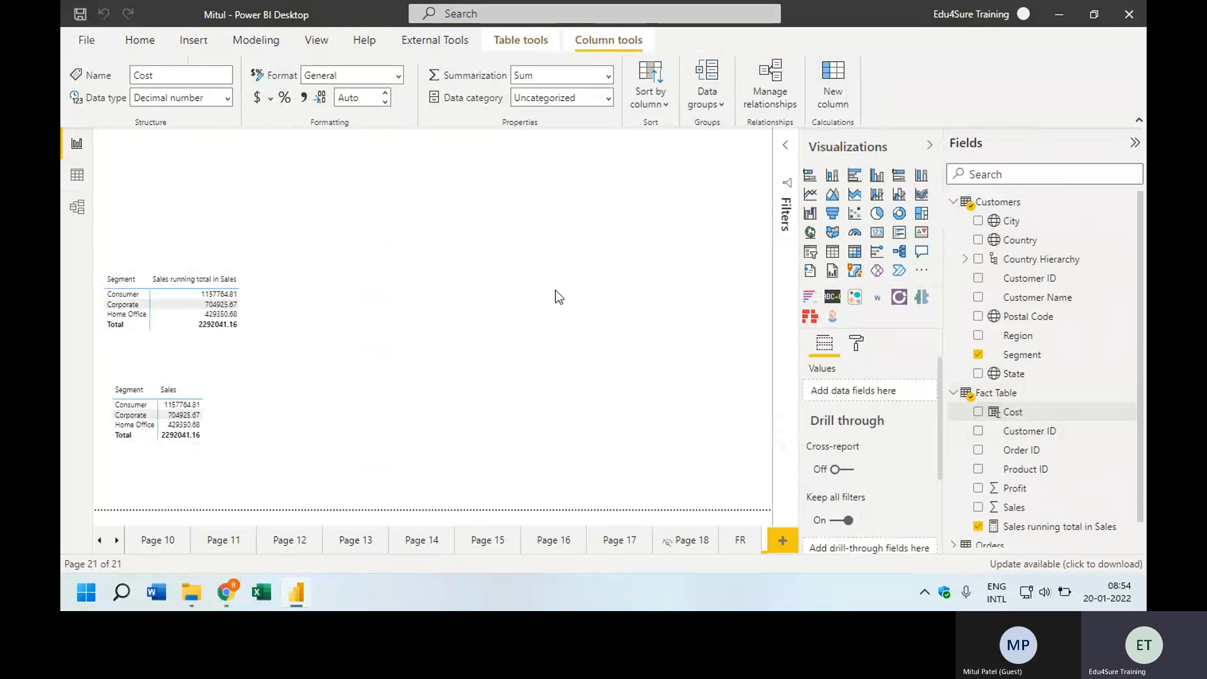
click(1023, 414)
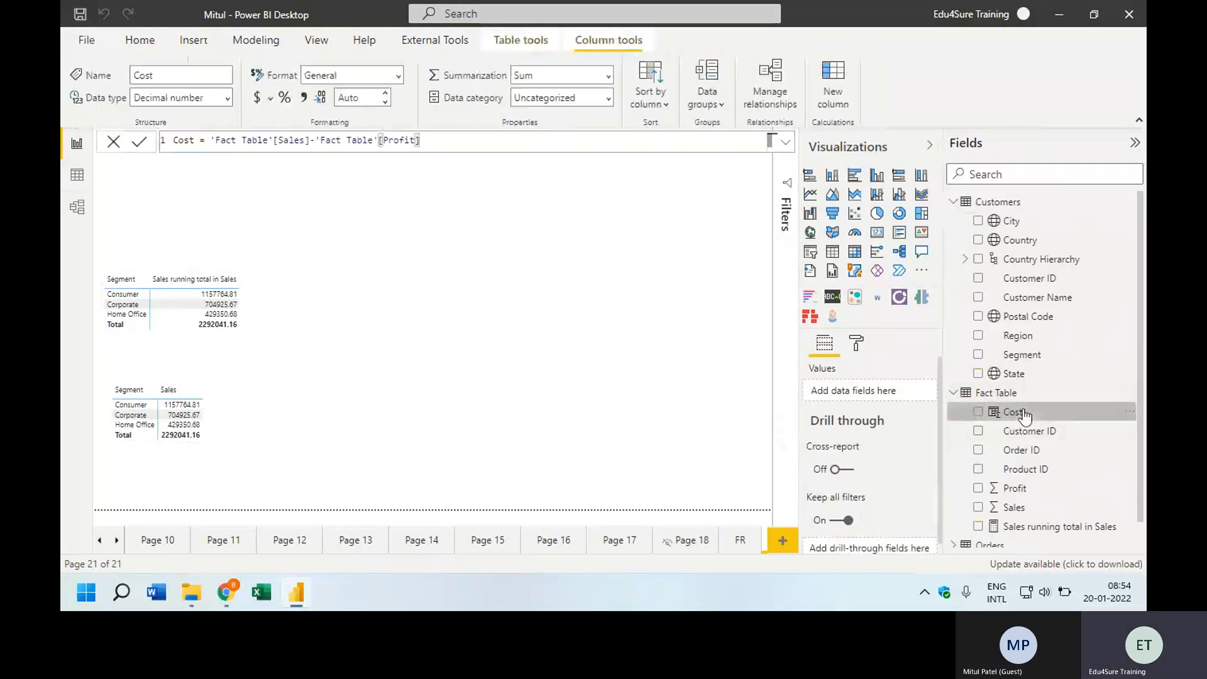
click(1034, 528)
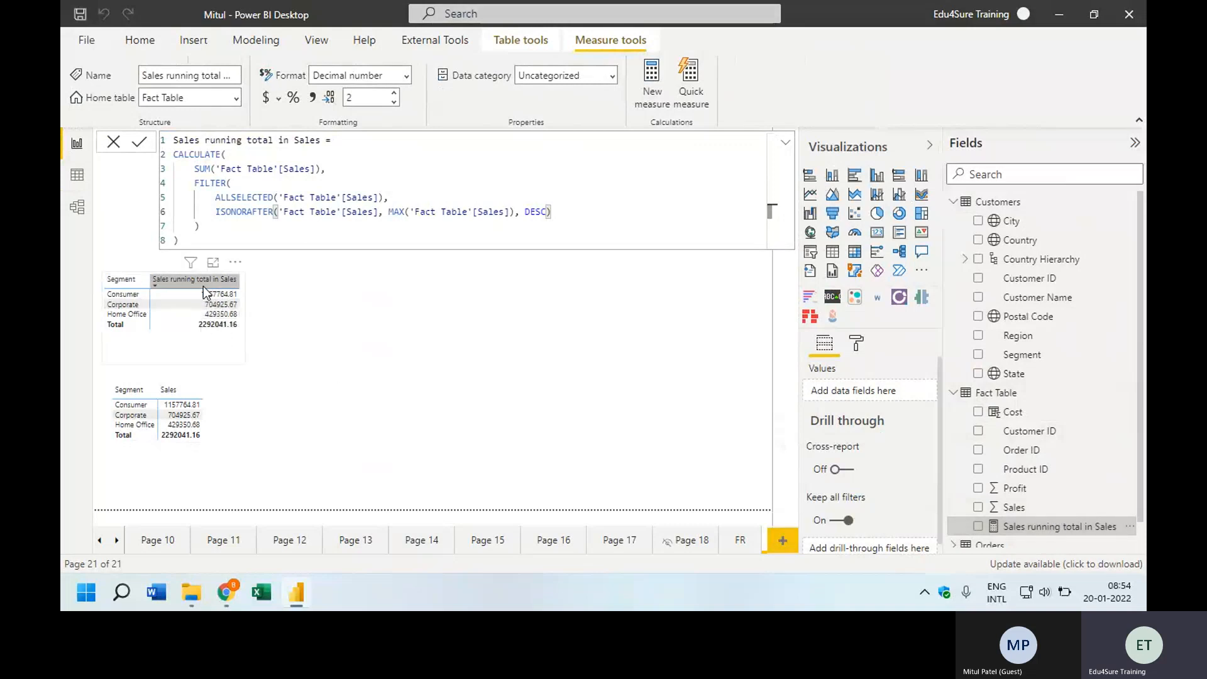
click(1024, 412)
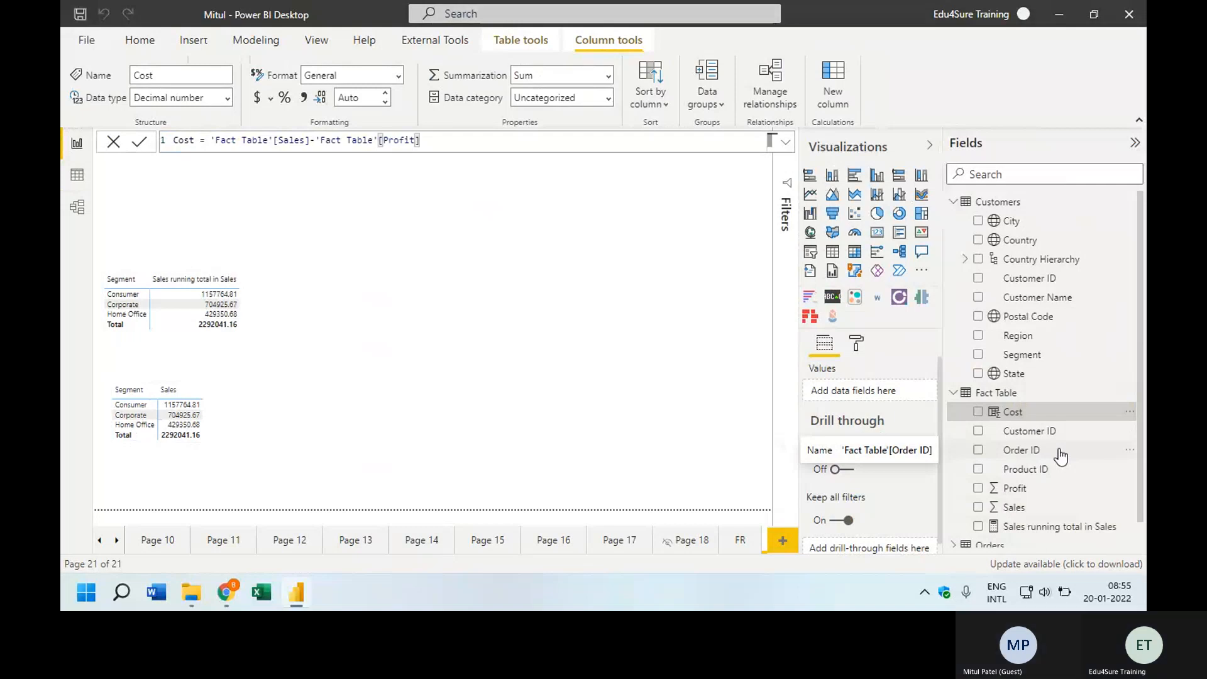
click(611, 266)
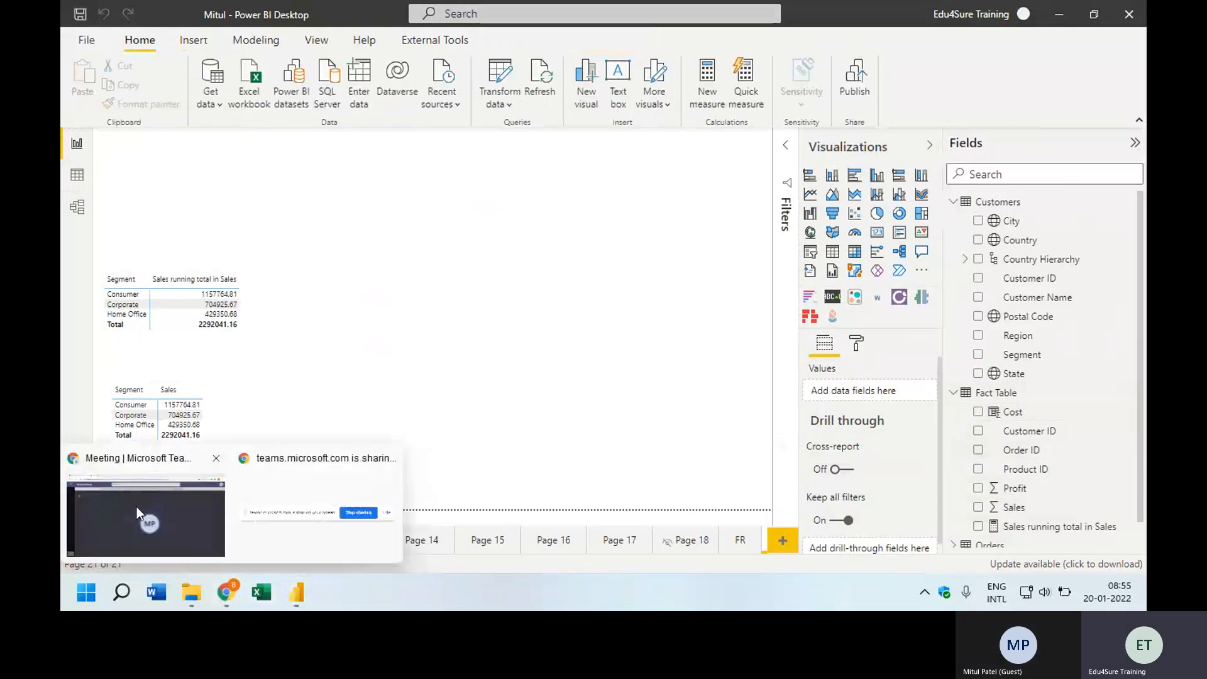
- Show the desktop, open DAX.pptx from the DAX folder inside Recorded Courses, and select DAX - Live.pptx
click(137, 507)
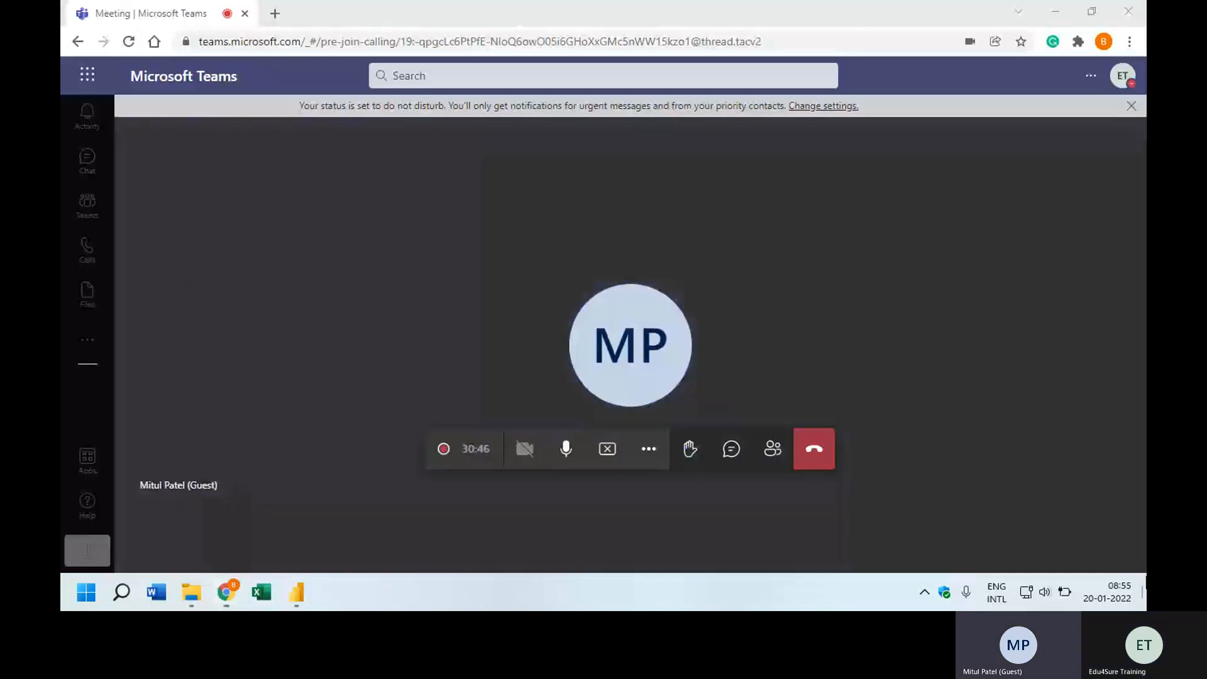
key(super+d)
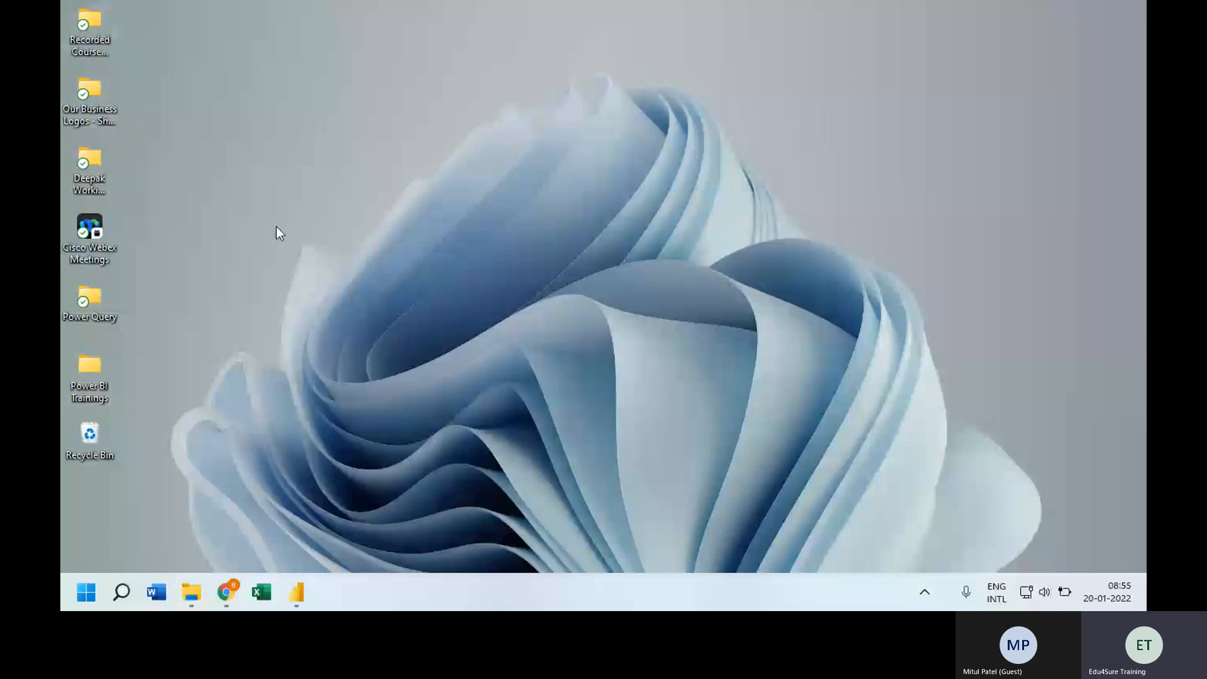
double_click(90, 26)
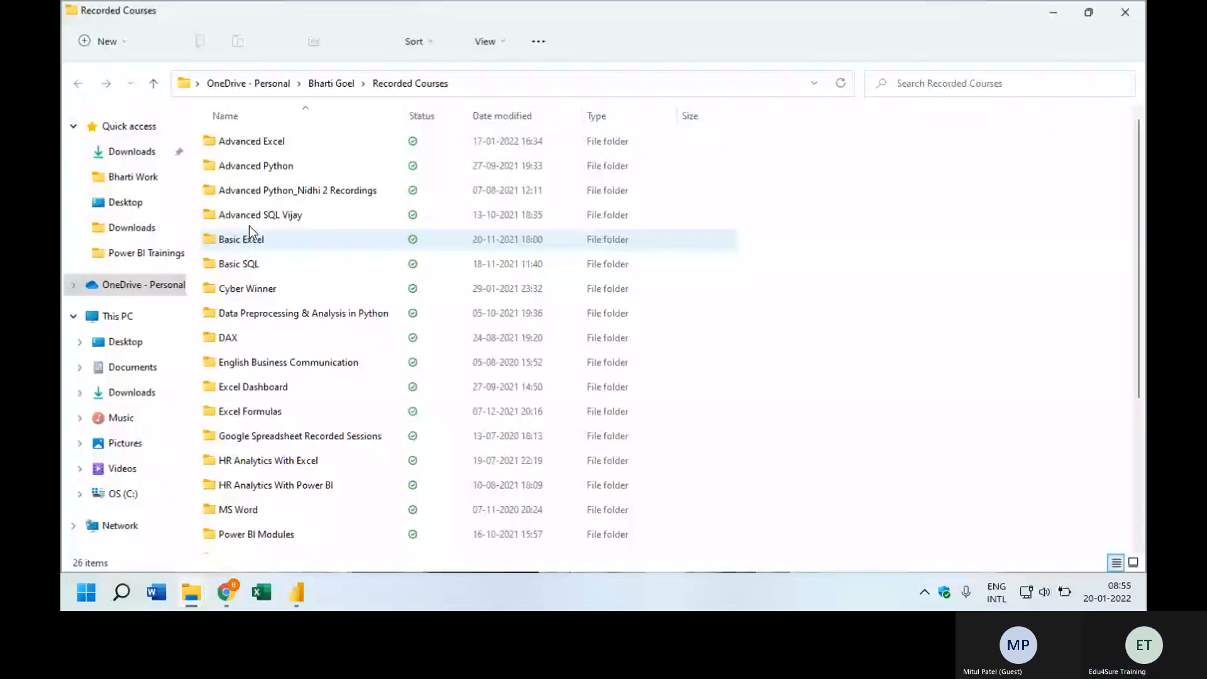
double_click(227, 337)
double_click(226, 339)
click(246, 266)
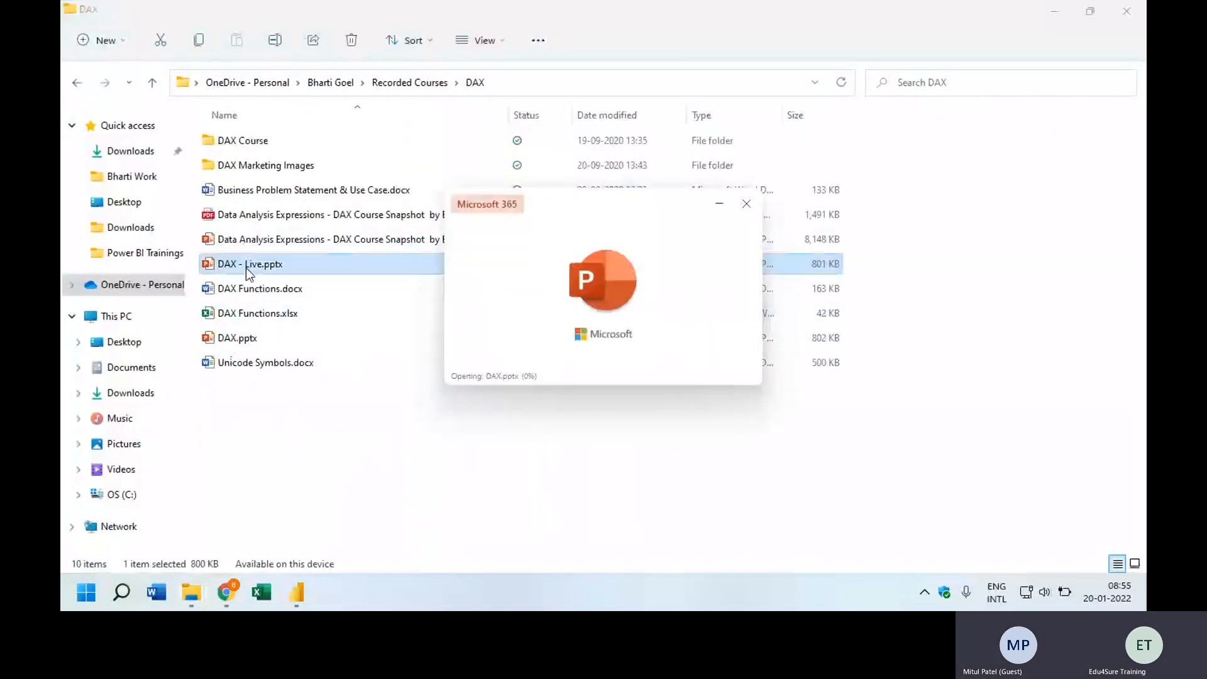
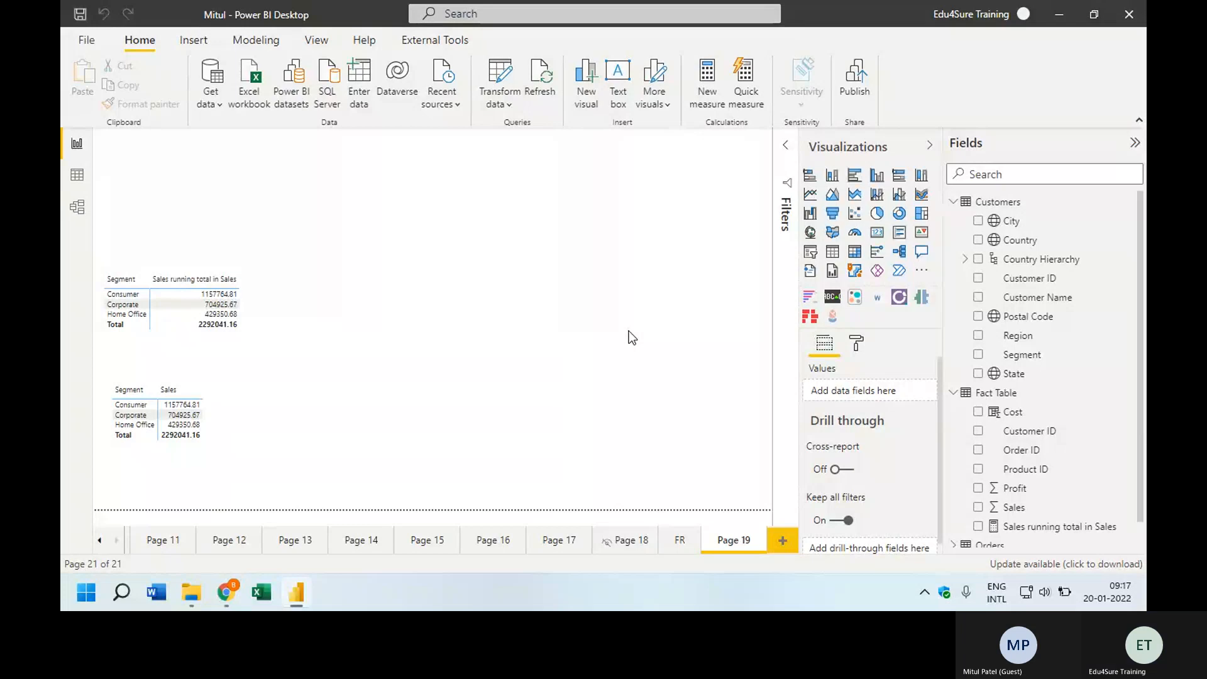
- Add a stacked bar chart to Page 19, enlarge it and place it beside the two matrices
click(810, 176)
drag(451, 213, 520, 222)
drag(534, 283, 771, 489)
drag(390, 193, 281, 183)
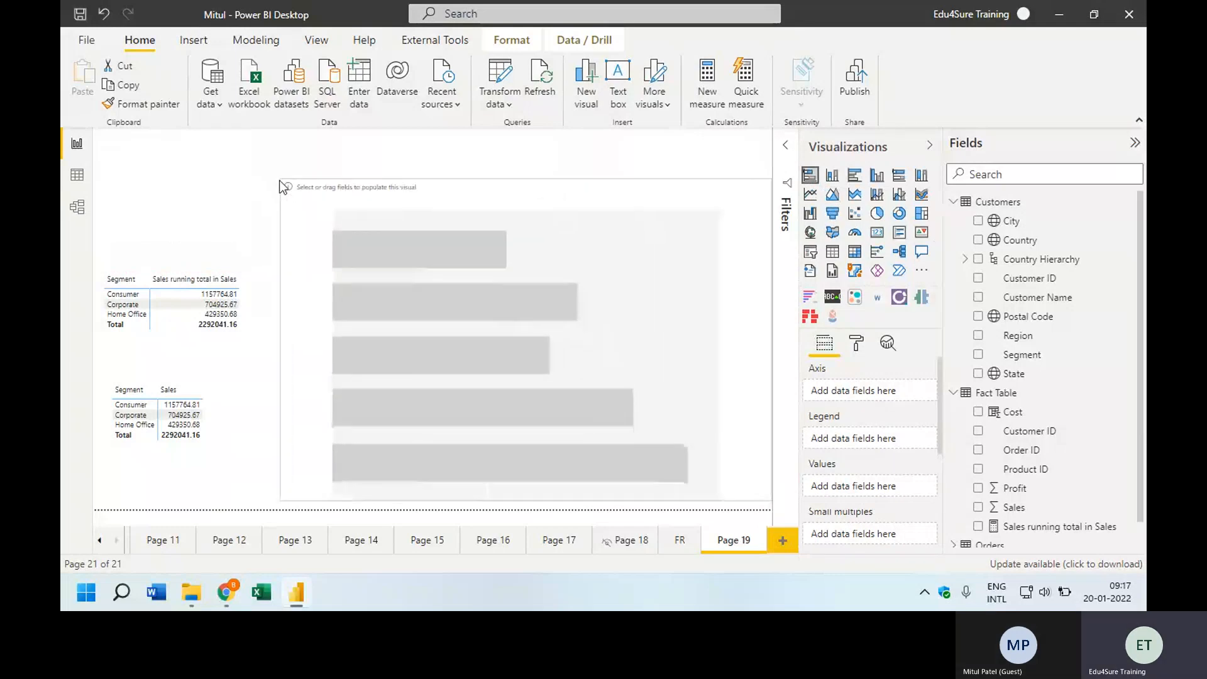
drag(531, 277, 496, 255)
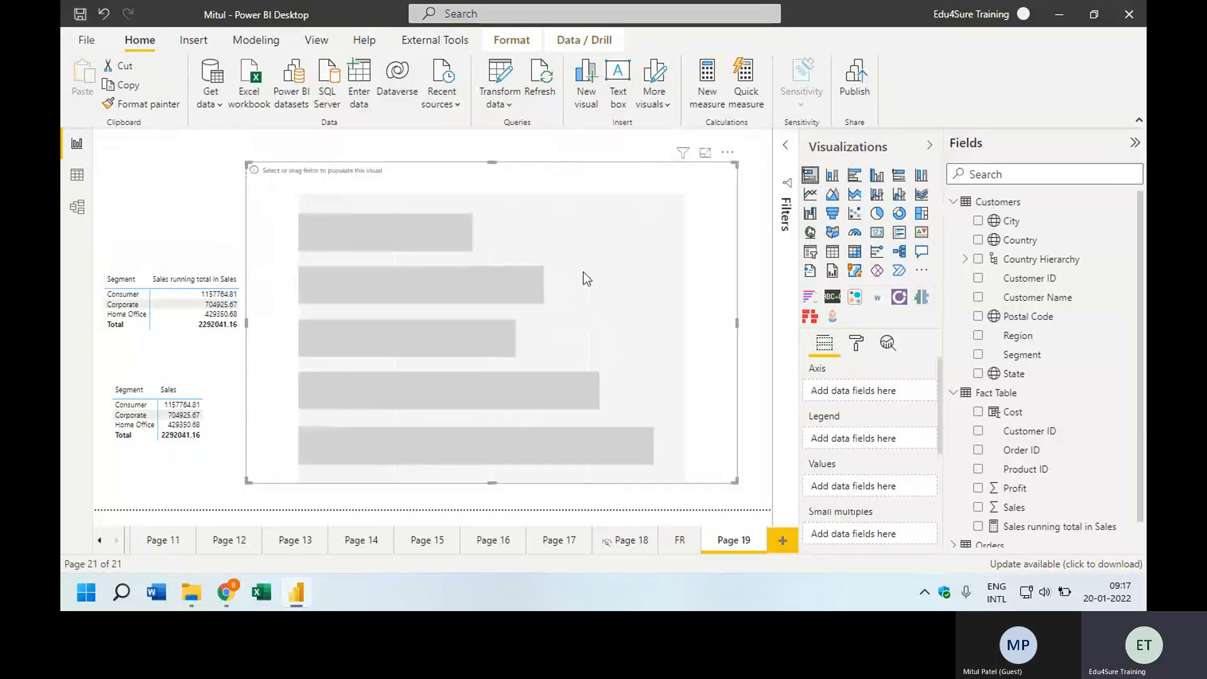
- Plot Profit by Customer Name in the empty stacked bar chart
click(978, 297)
click(978, 489)
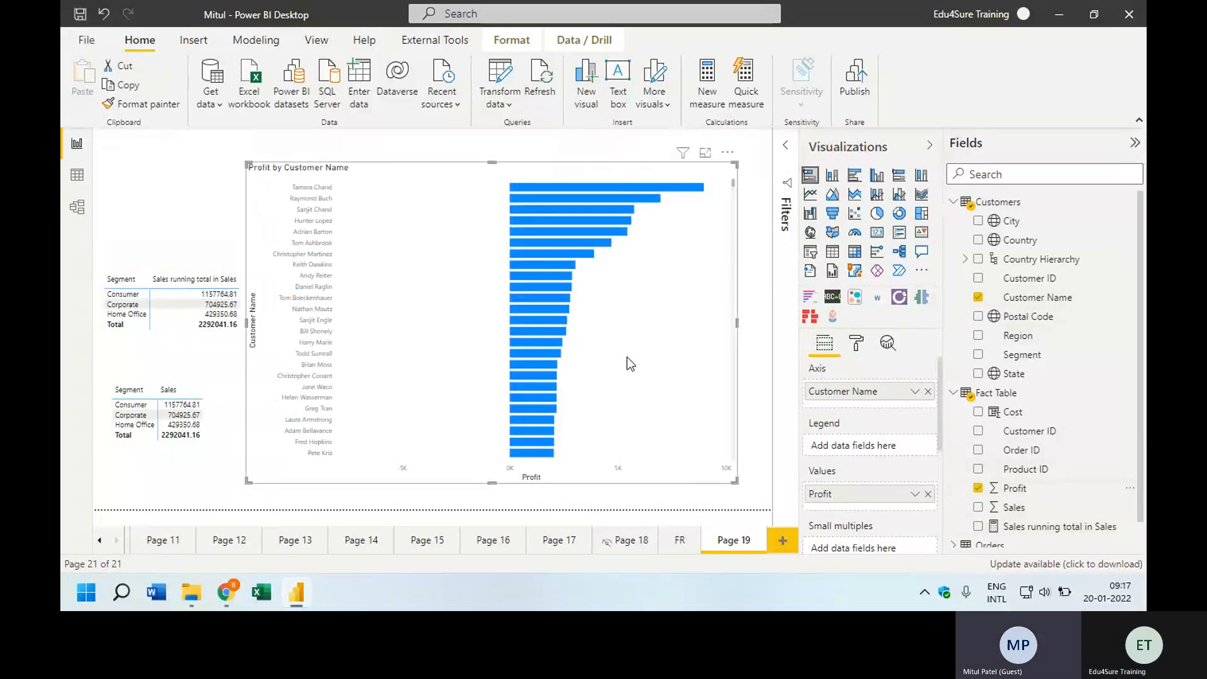
mouse_move(734, 185)
mouse_down()
mouse_move(733, 201)
mouse_move(733, 173)
mouse_up()
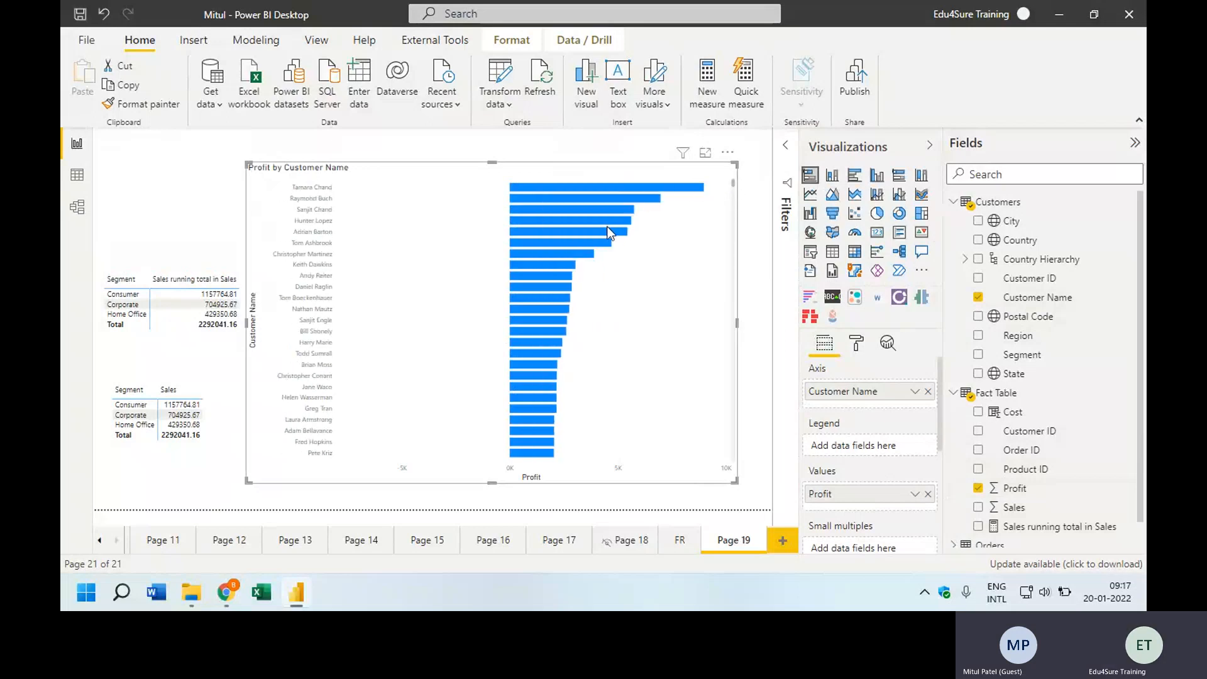
mouse_move(607, 240)
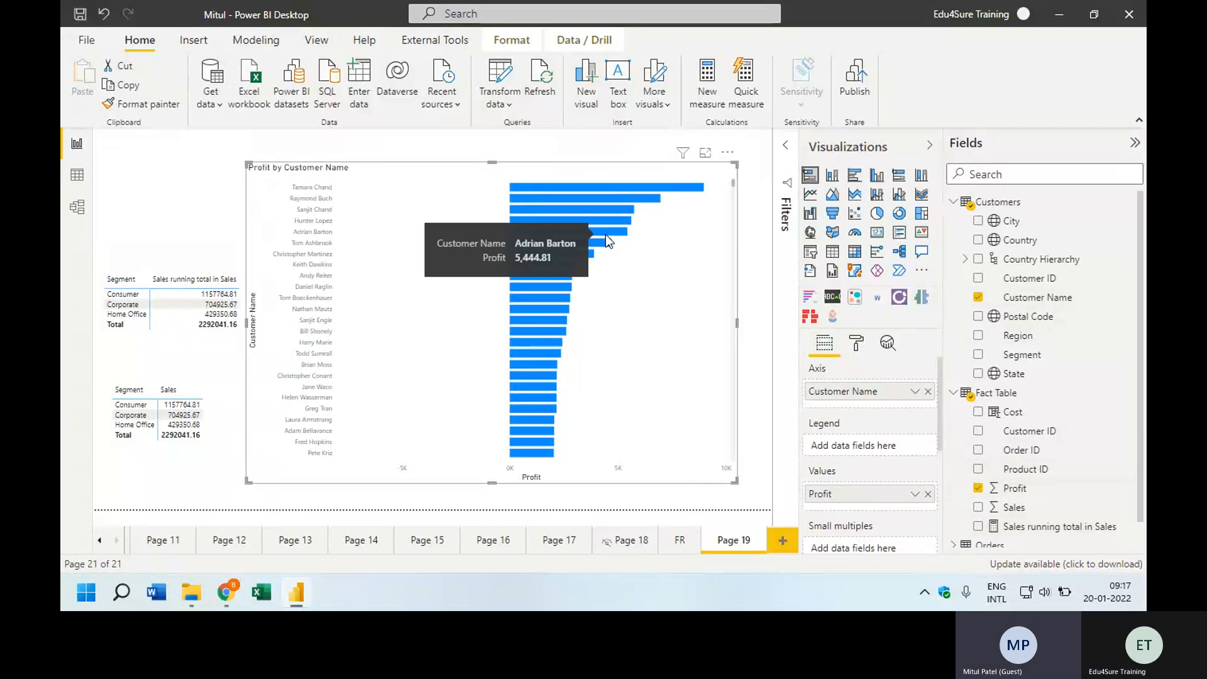
- Remove the Profit by Customer Name bar chart from Page 19
click(727, 152)
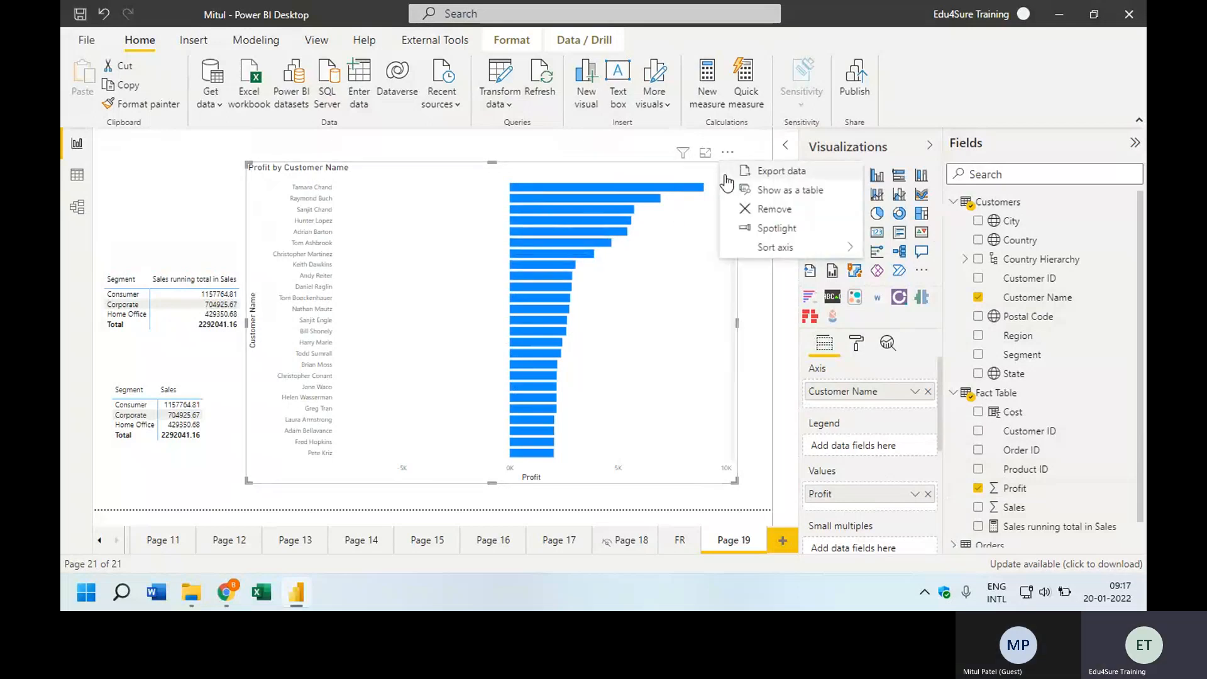
click(764, 210)
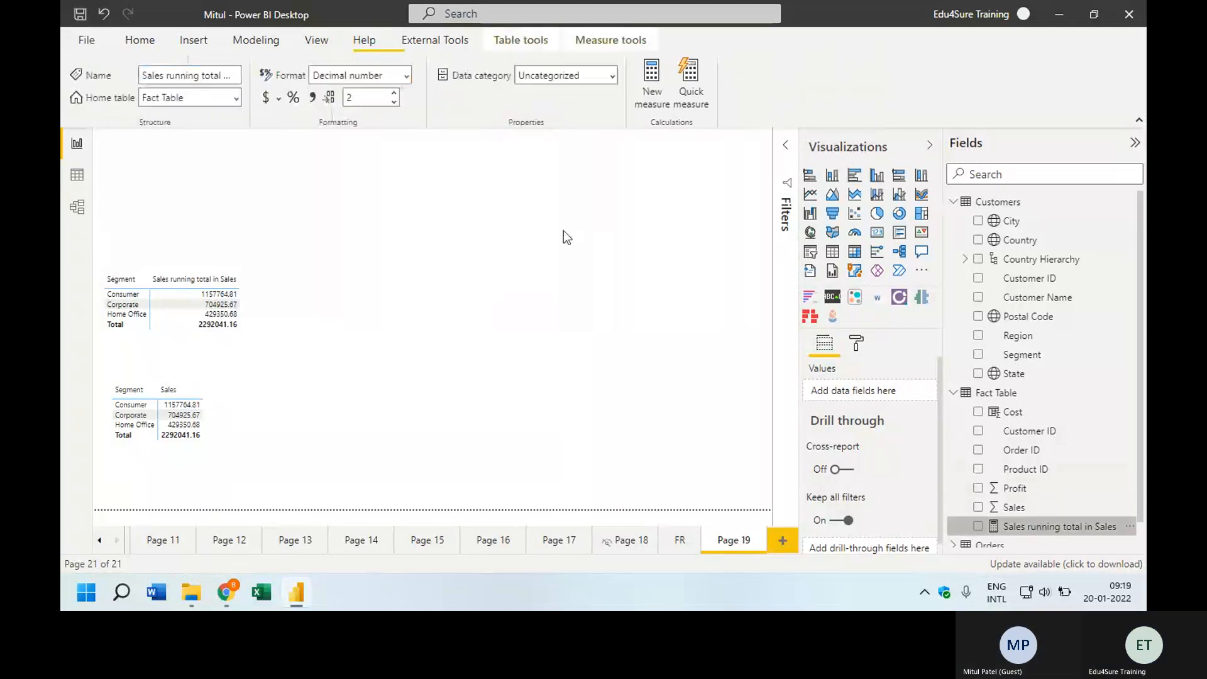
- Rename the Sales running total in Sales measure as Total Sales and close its formula
click(190, 75)
text(Total Sales)
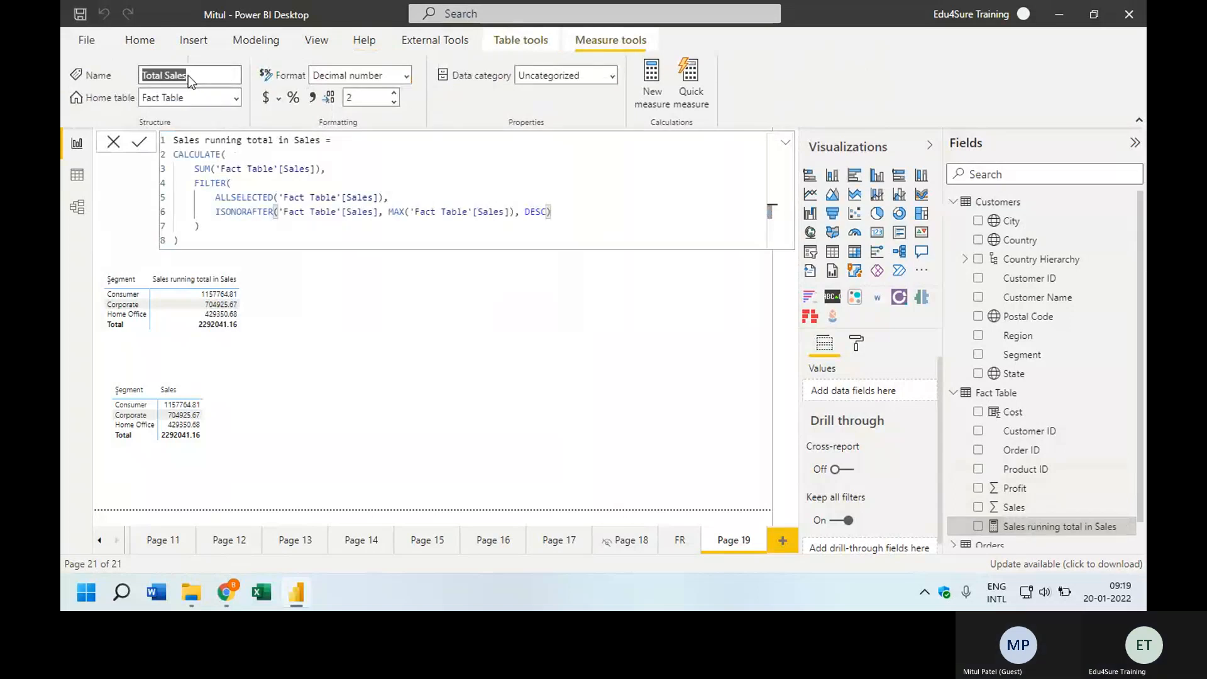
key(Return)
click(114, 148)
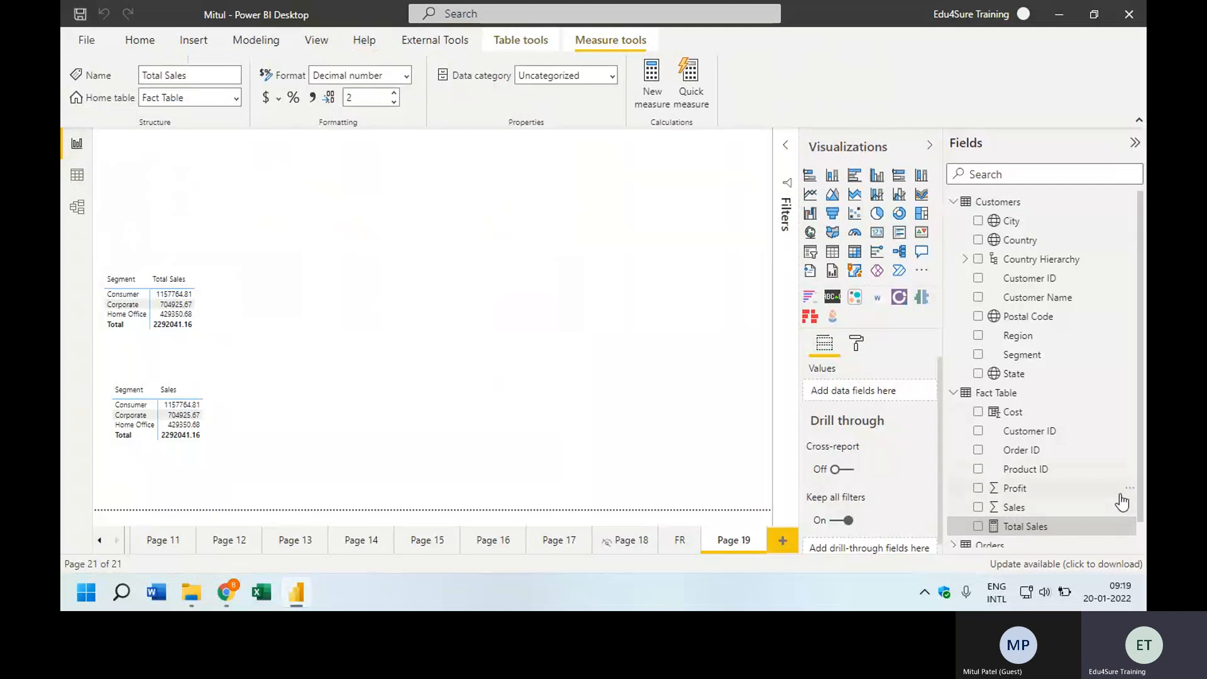
- Create a running total quick measure with Sum of Profit as base value, Profit as field and ascending direction
right_click(1129, 487)
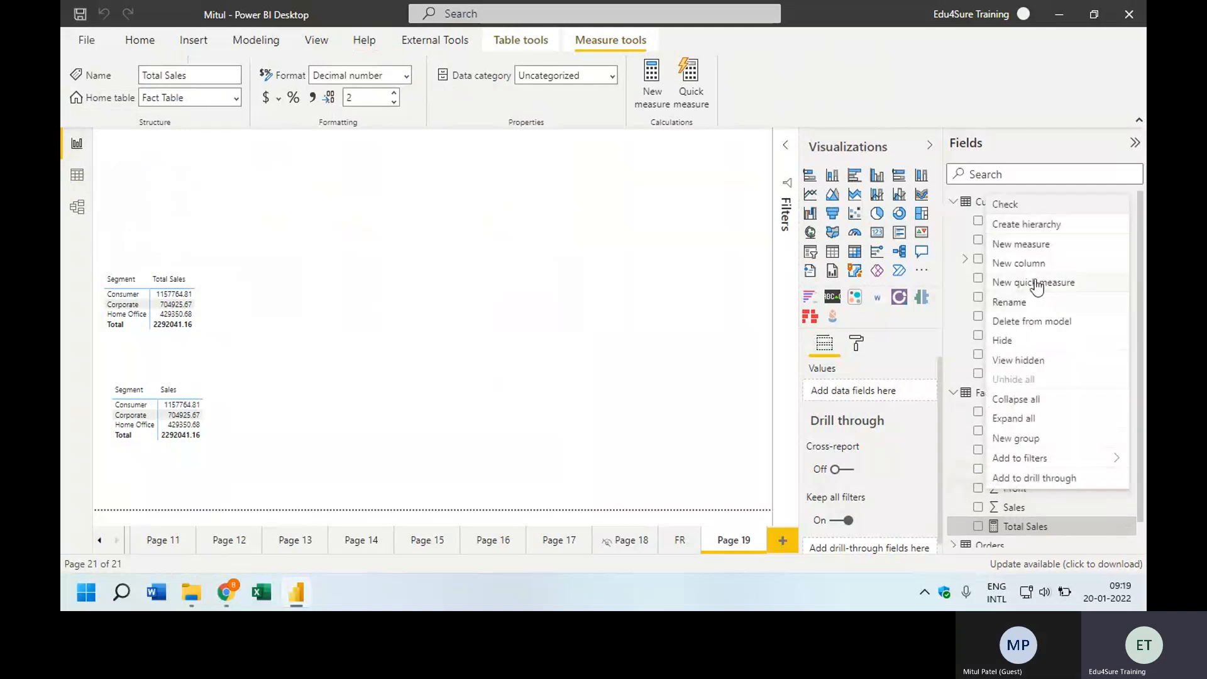
click(508, 184)
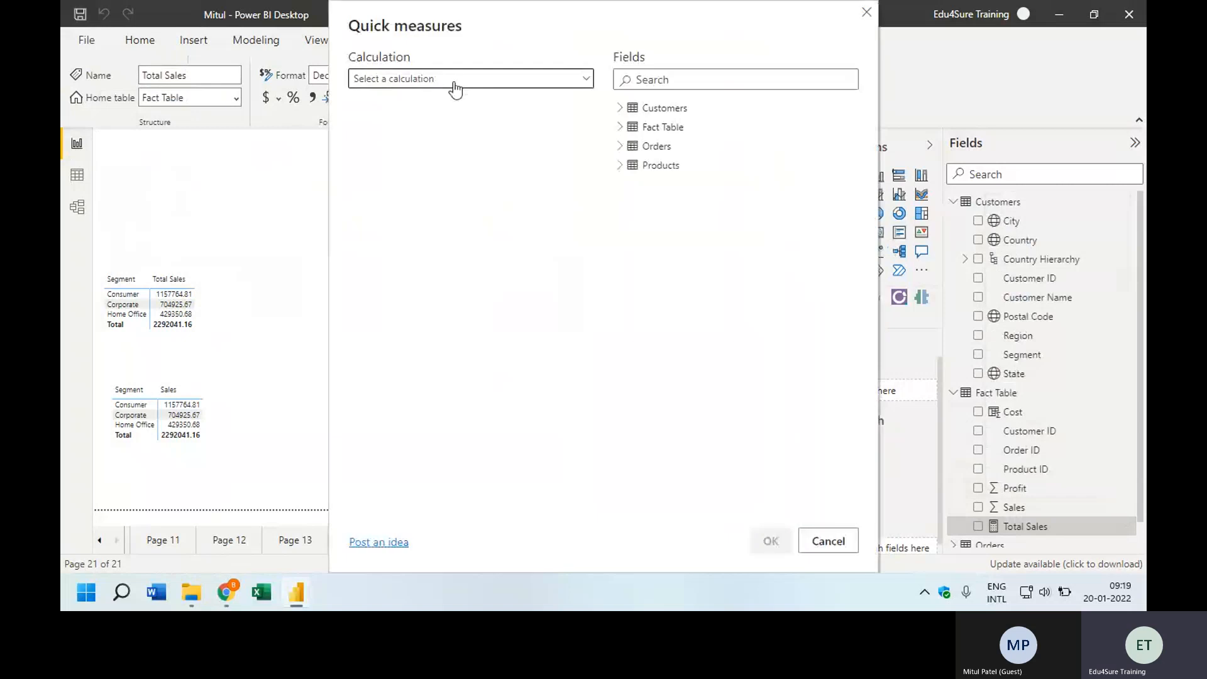
click(453, 83)
drag(592, 136, 592, 214)
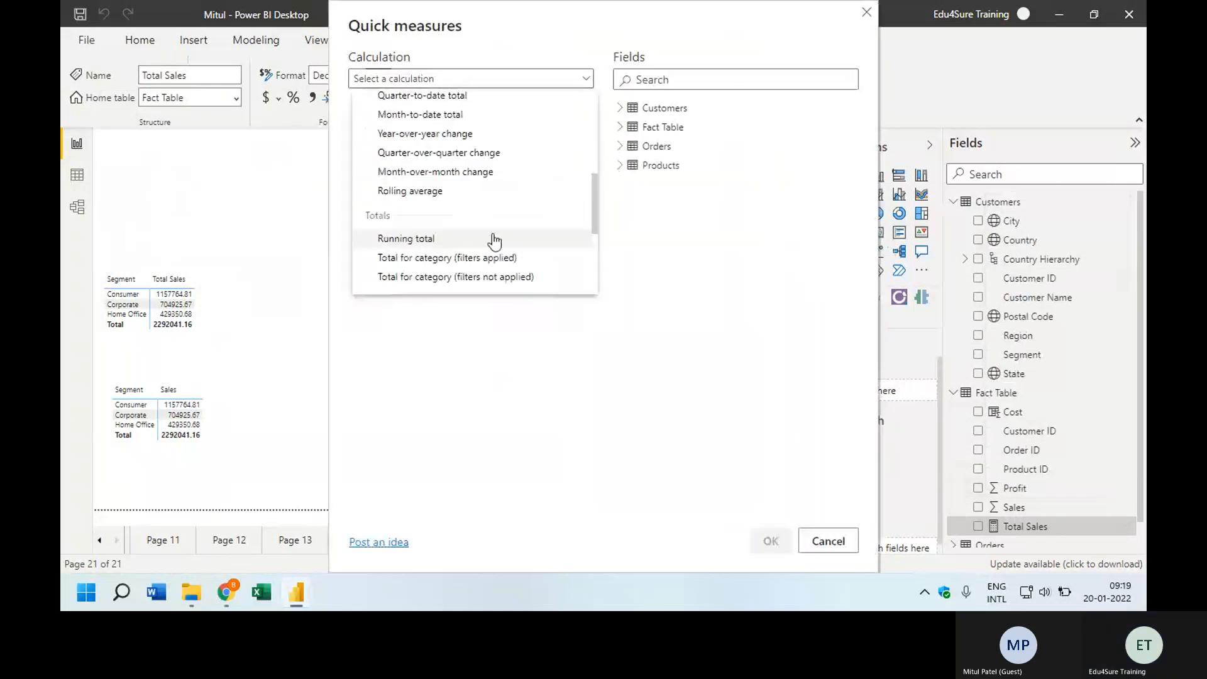
click(491, 239)
click(689, 77)
text(pro)
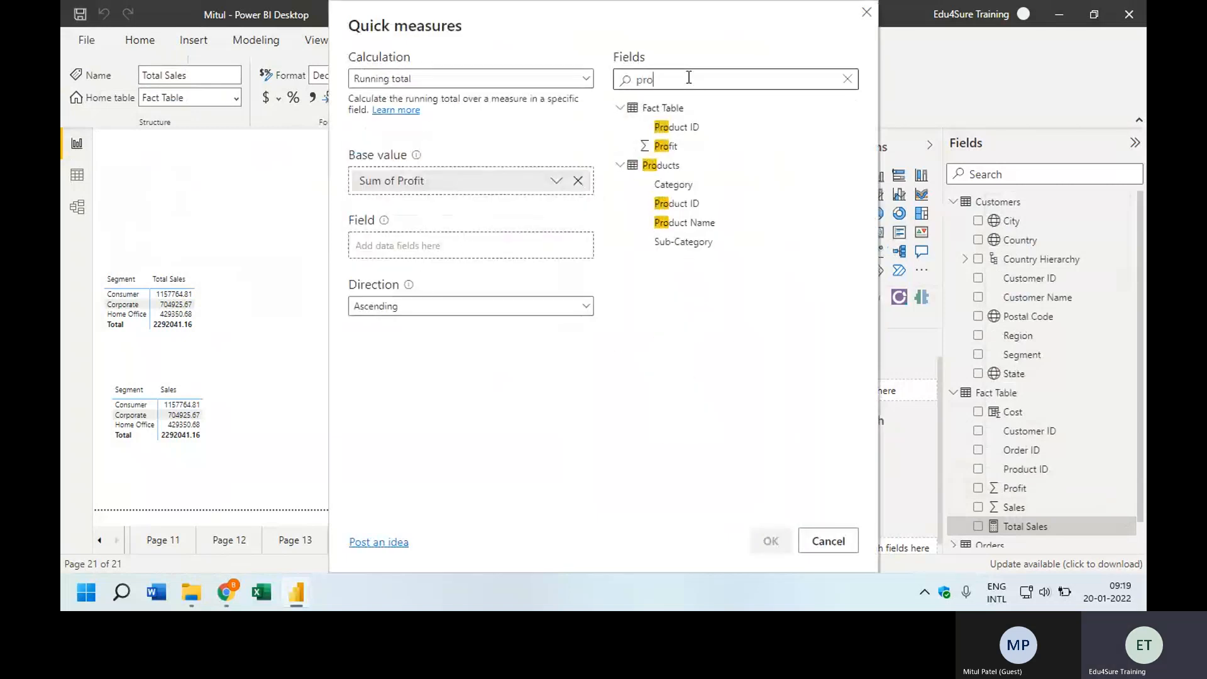
drag(657, 179, 427, 251)
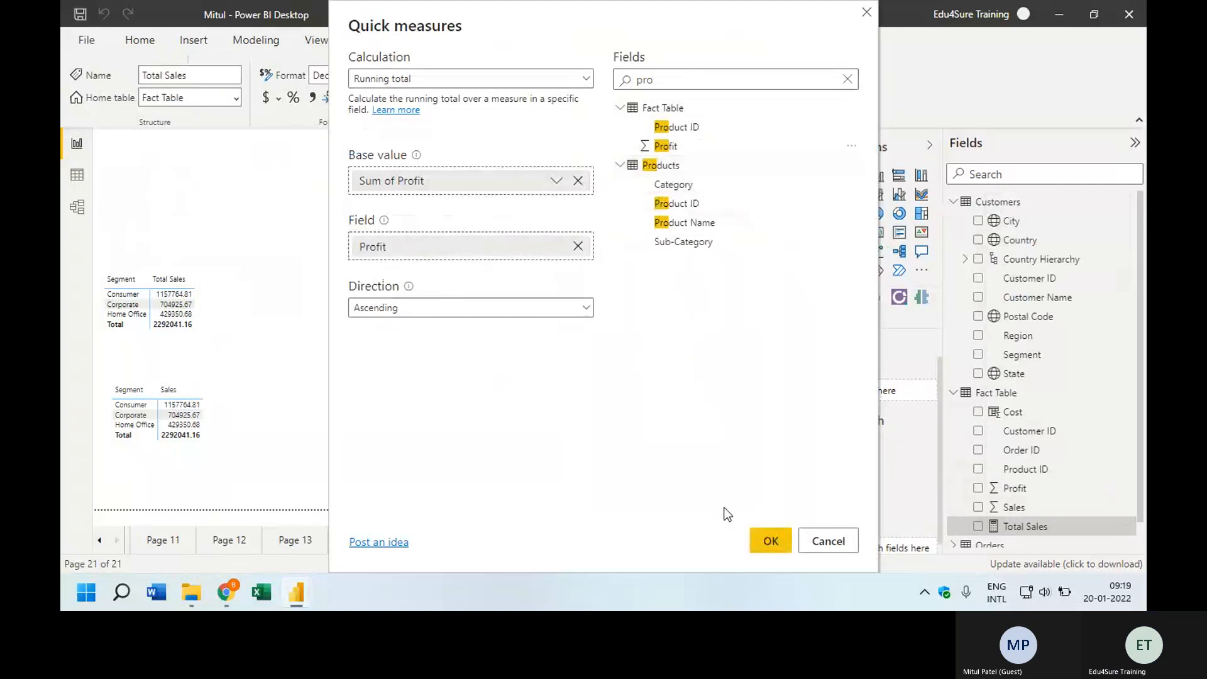
click(768, 539)
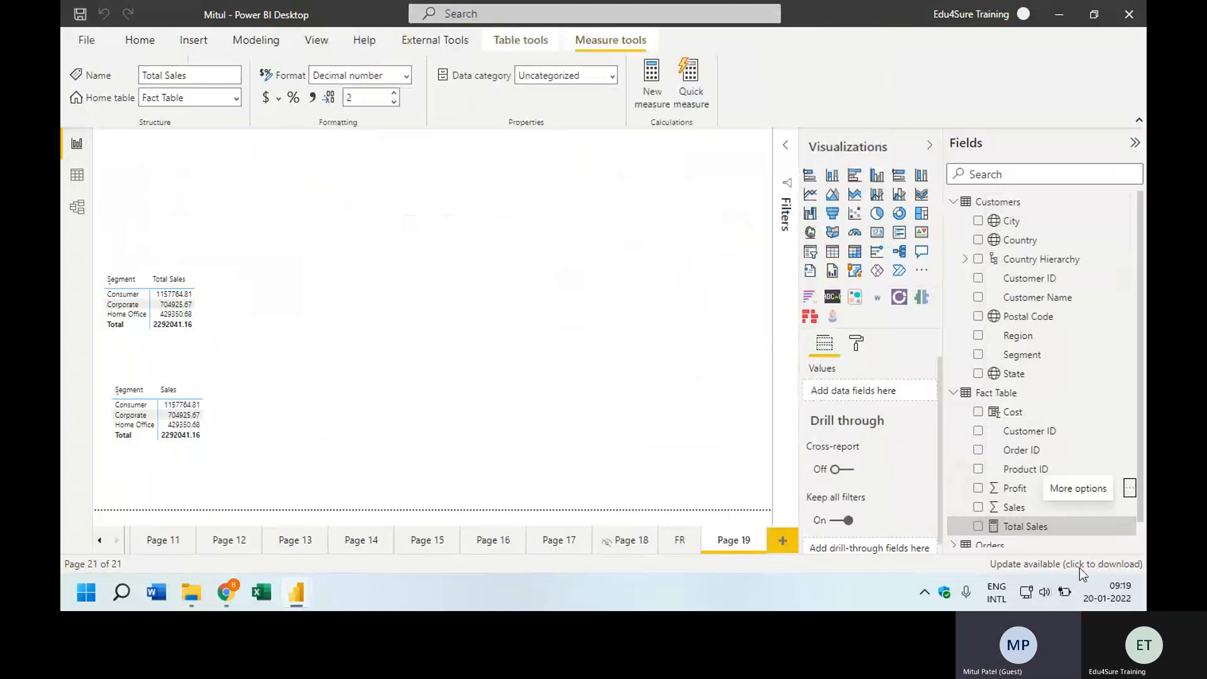
- Rename the new profit running total measure as Total Profit and close its formula
click(177, 75)
text(T)
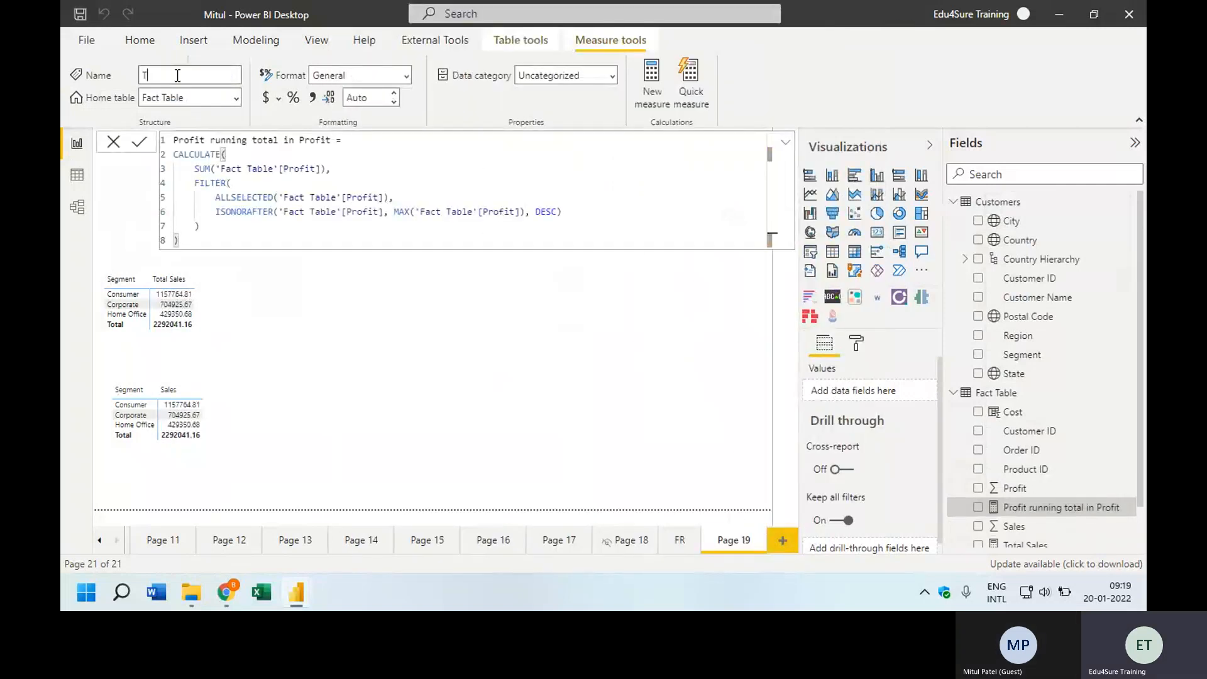
text(otal Profit)
key(Return)
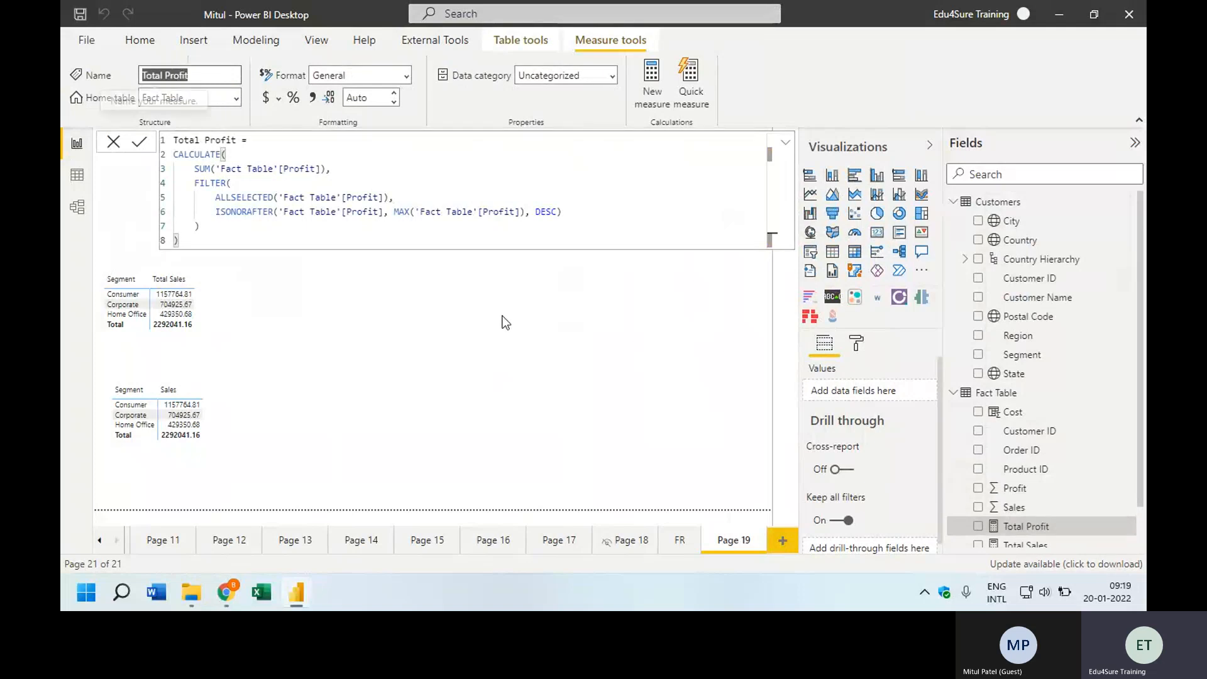
click(113, 142)
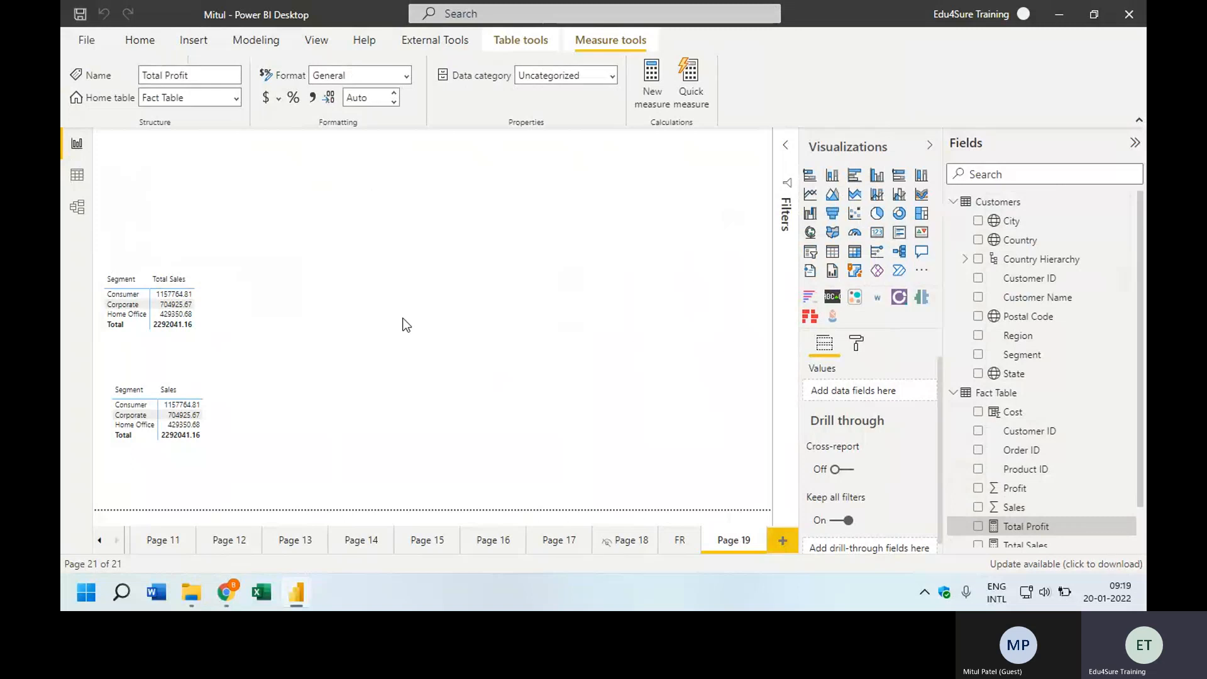
- Draft a new Fact Table measure named PM that divides Total Profit by Total Sales
click(996, 392)
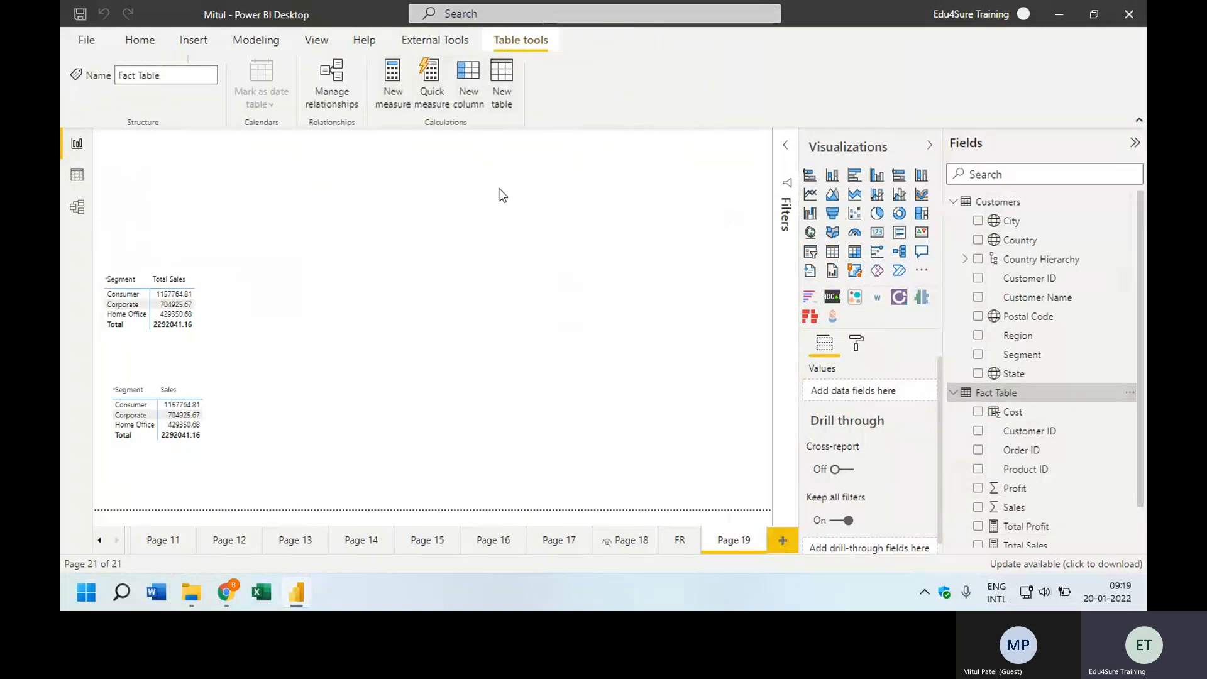
text(PM = to)
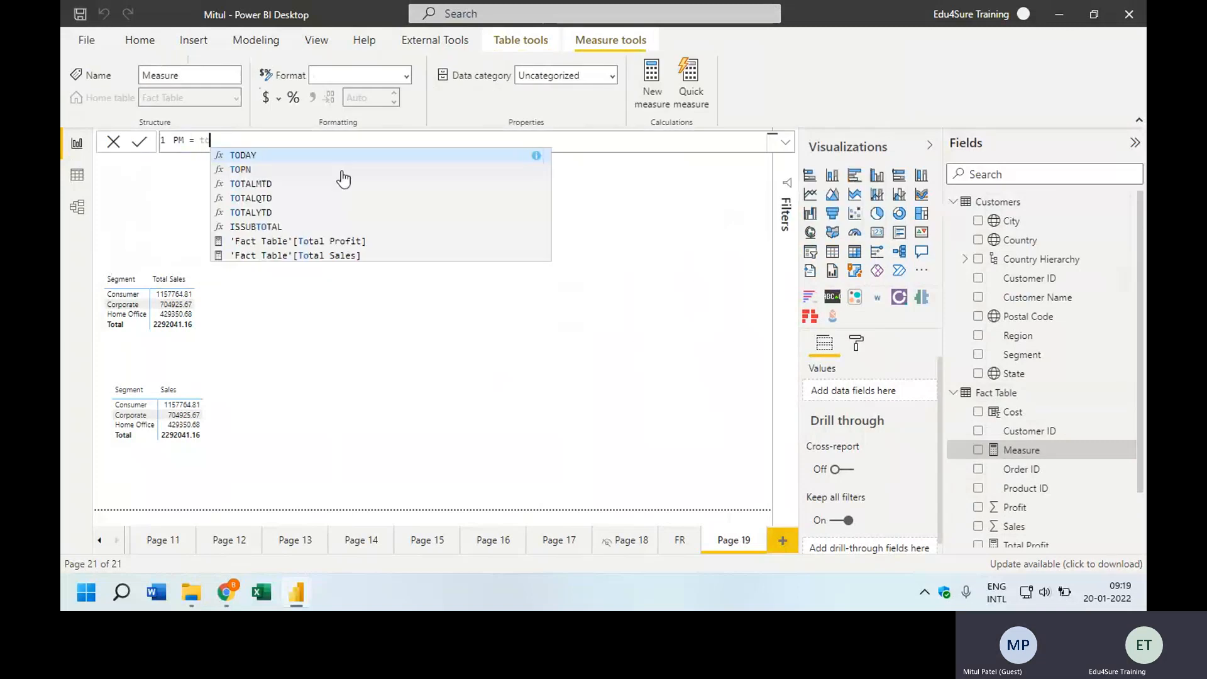
click(354, 244)
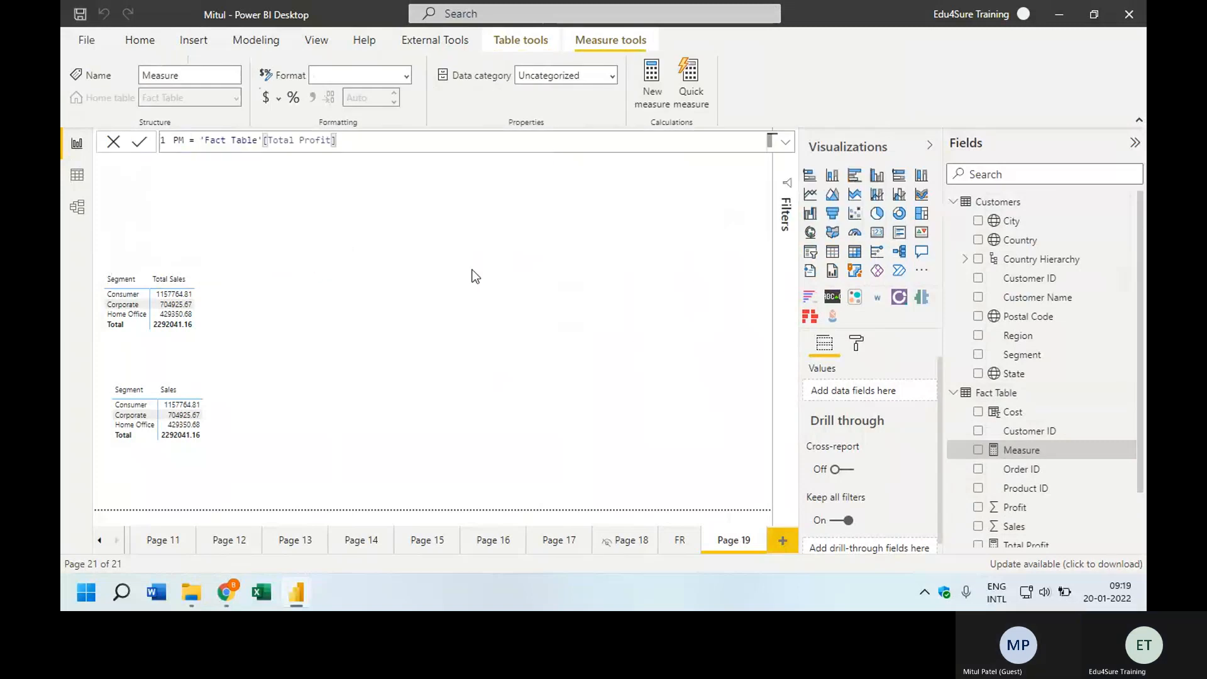
text(/to)
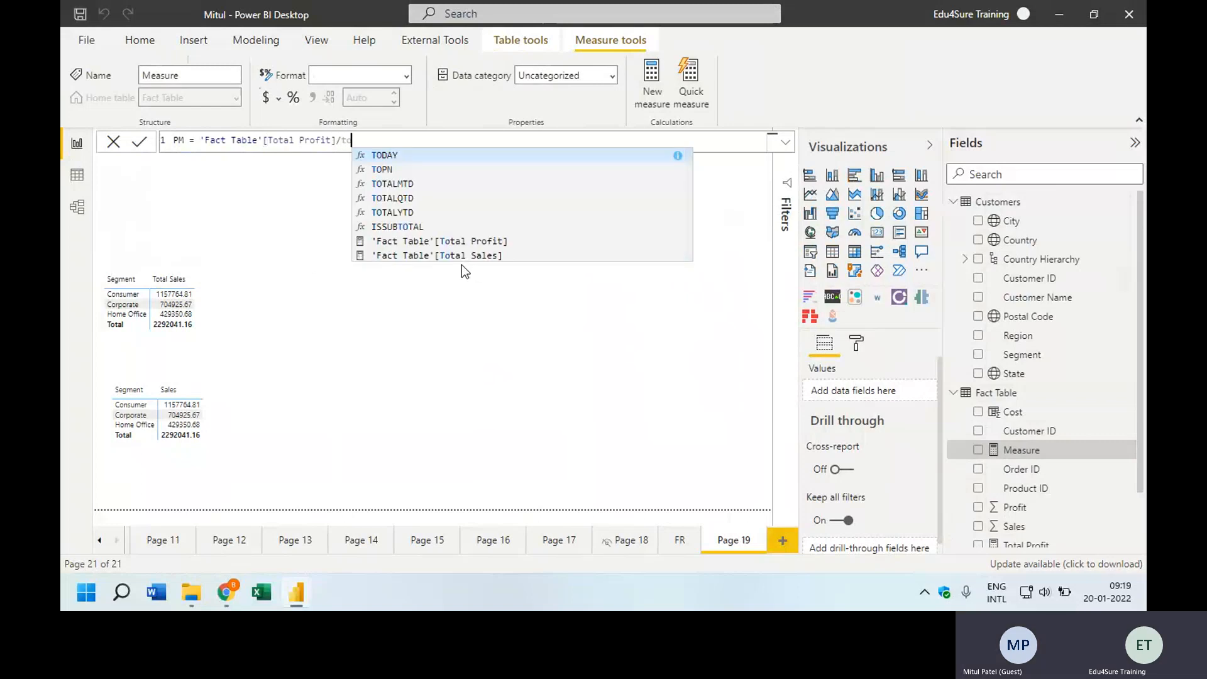
click(488, 256)
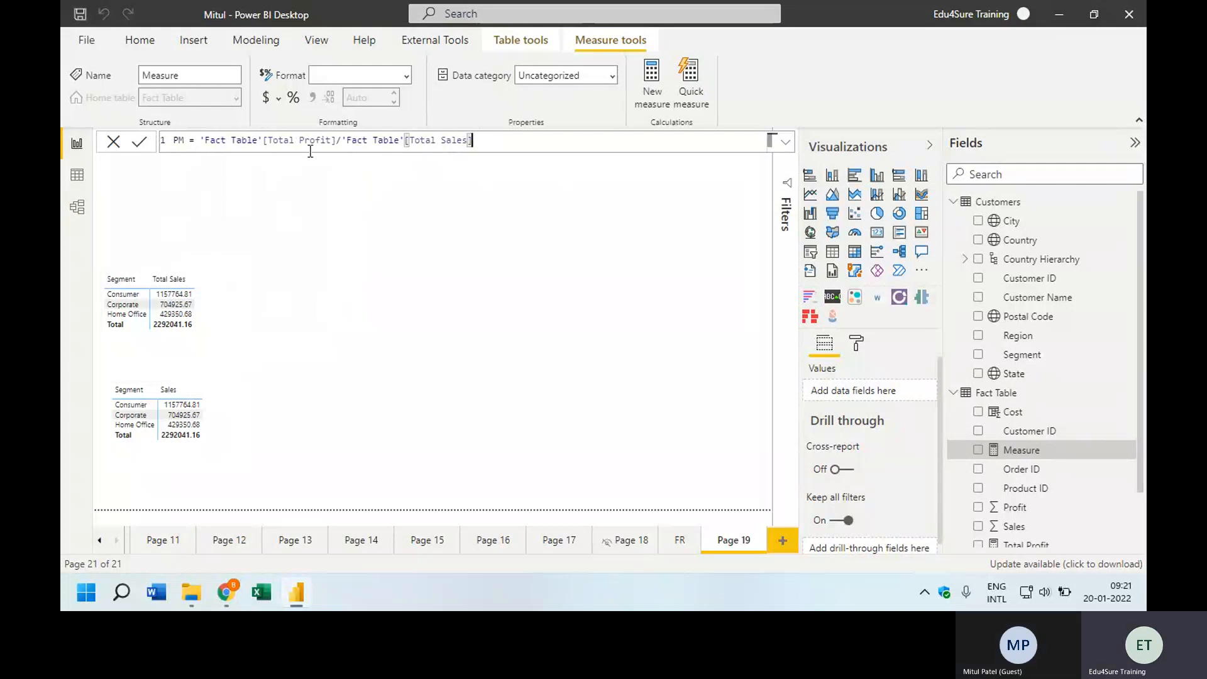
- Rewrite the PM formula as sum('Fact Table'[Profit])/sum('Fact Table'[Sales]), then discard the draft measure
drag(490, 137, 200, 139)
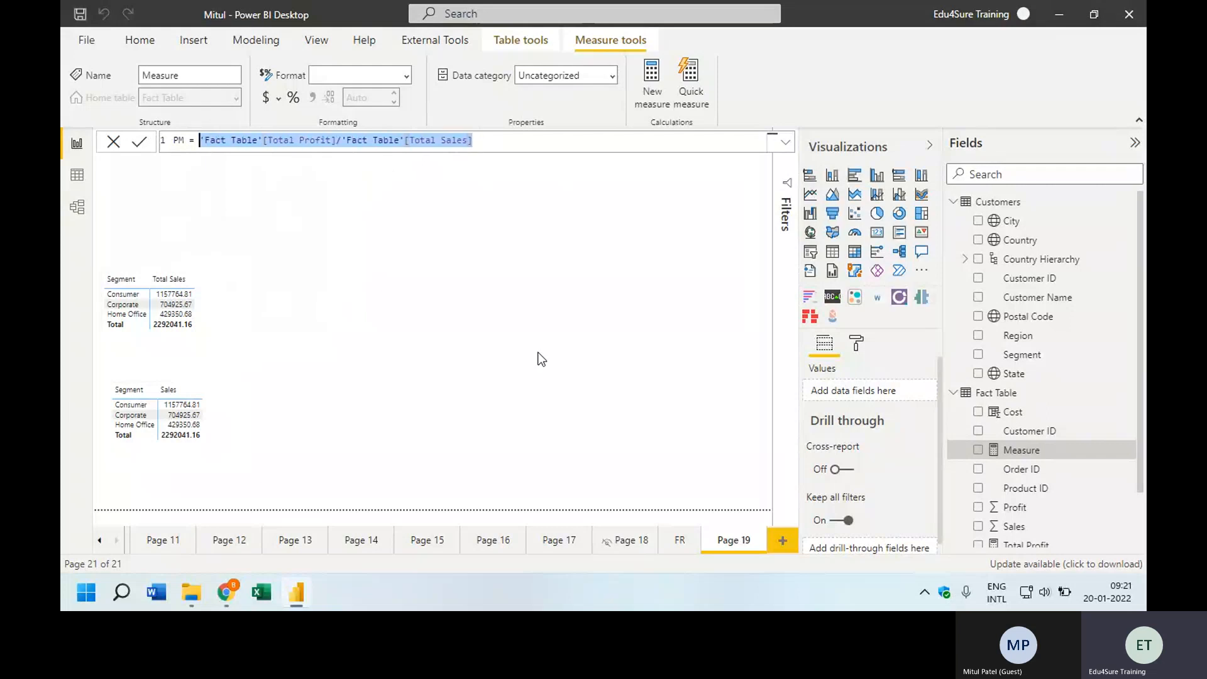
text(total)
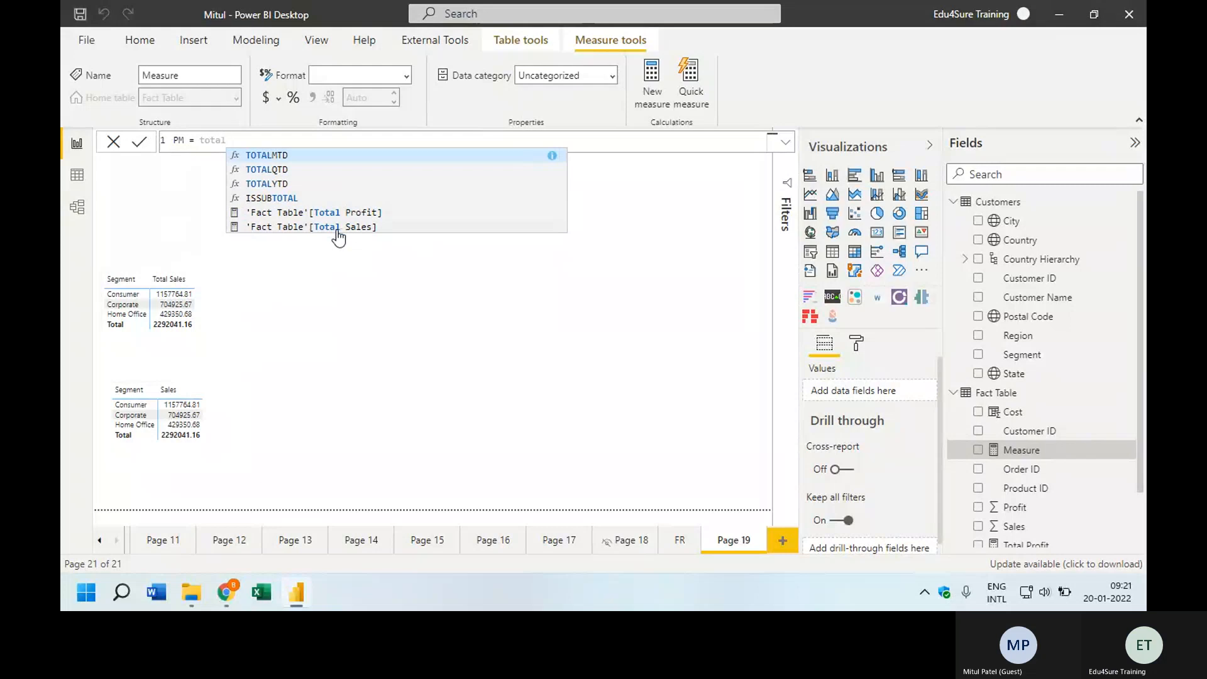
key(BackSpace)
key(BackSpace)
key(BackSpace)
key(BackSpace)
key(BackSpace)
text(sum()
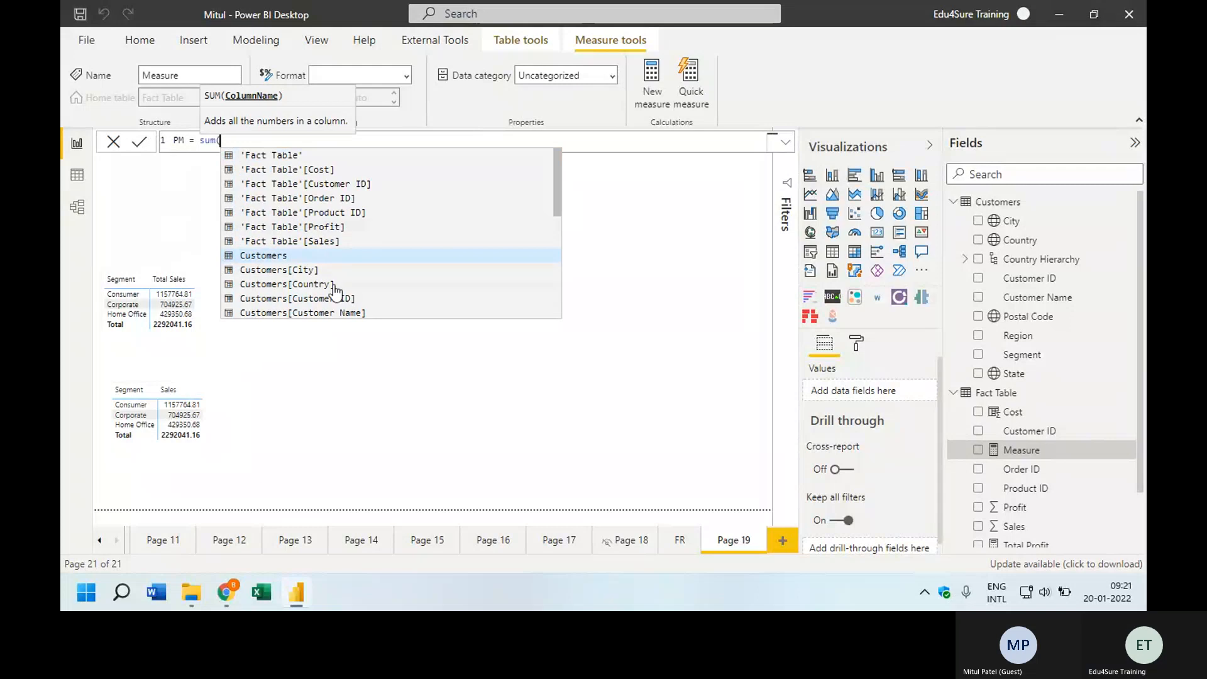
click(317, 227)
text()/sum)
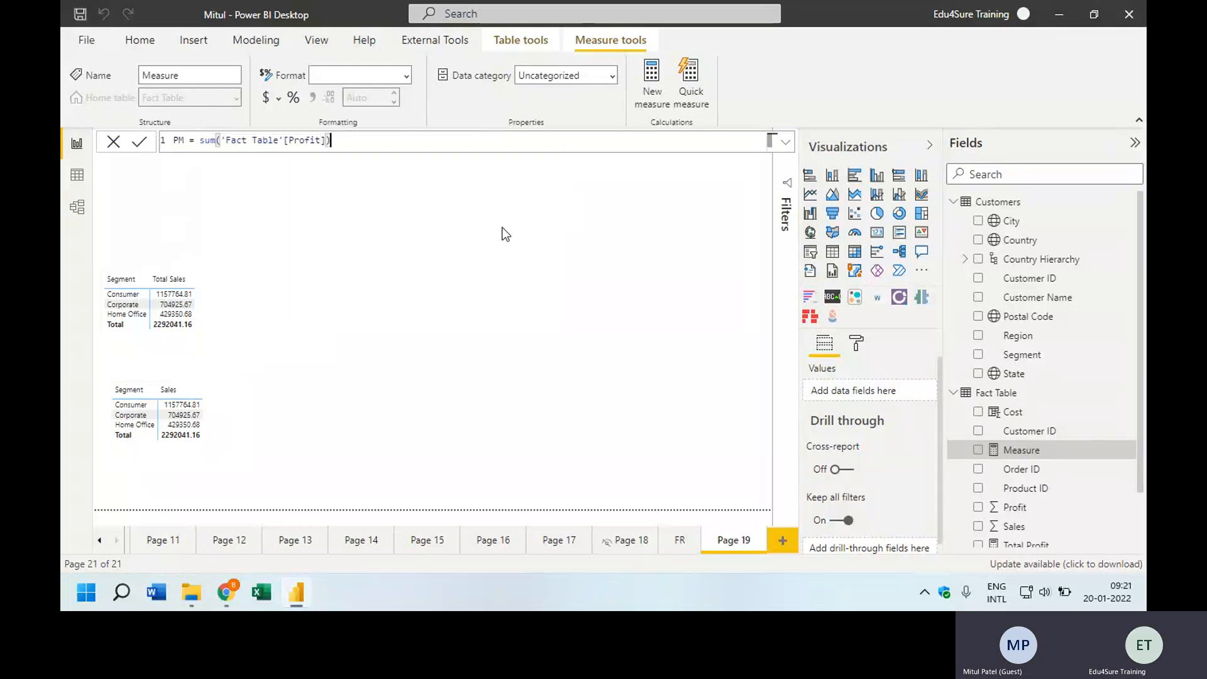
text(()
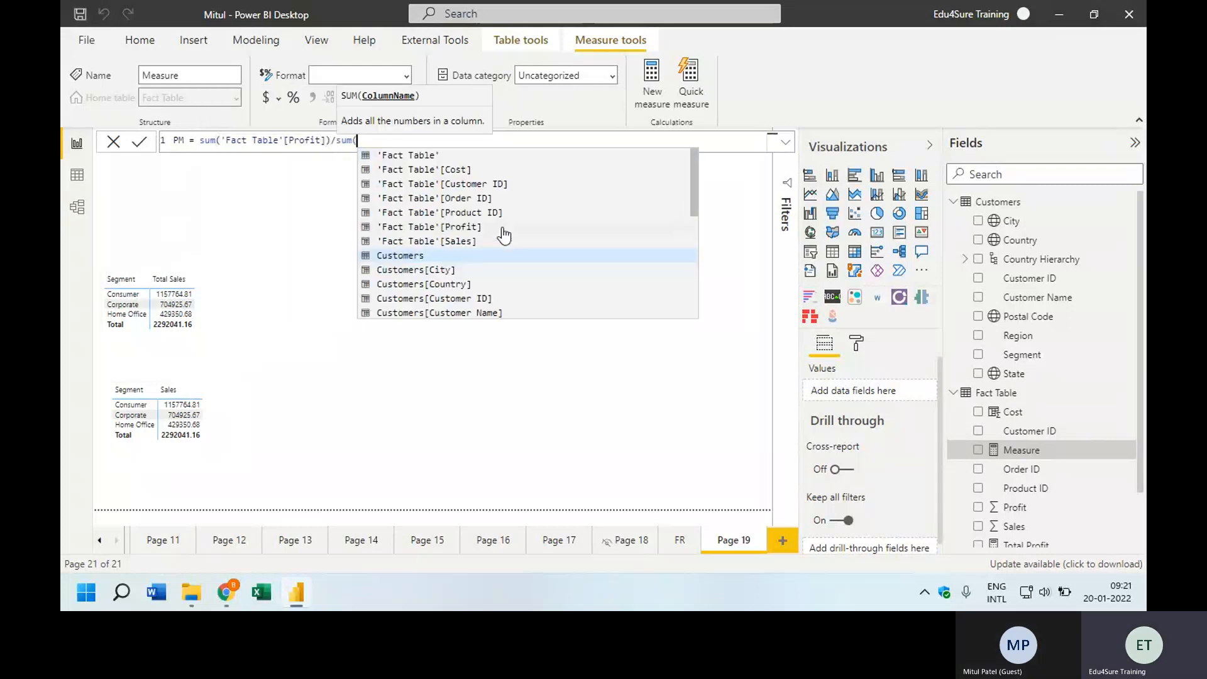
click(470, 241)
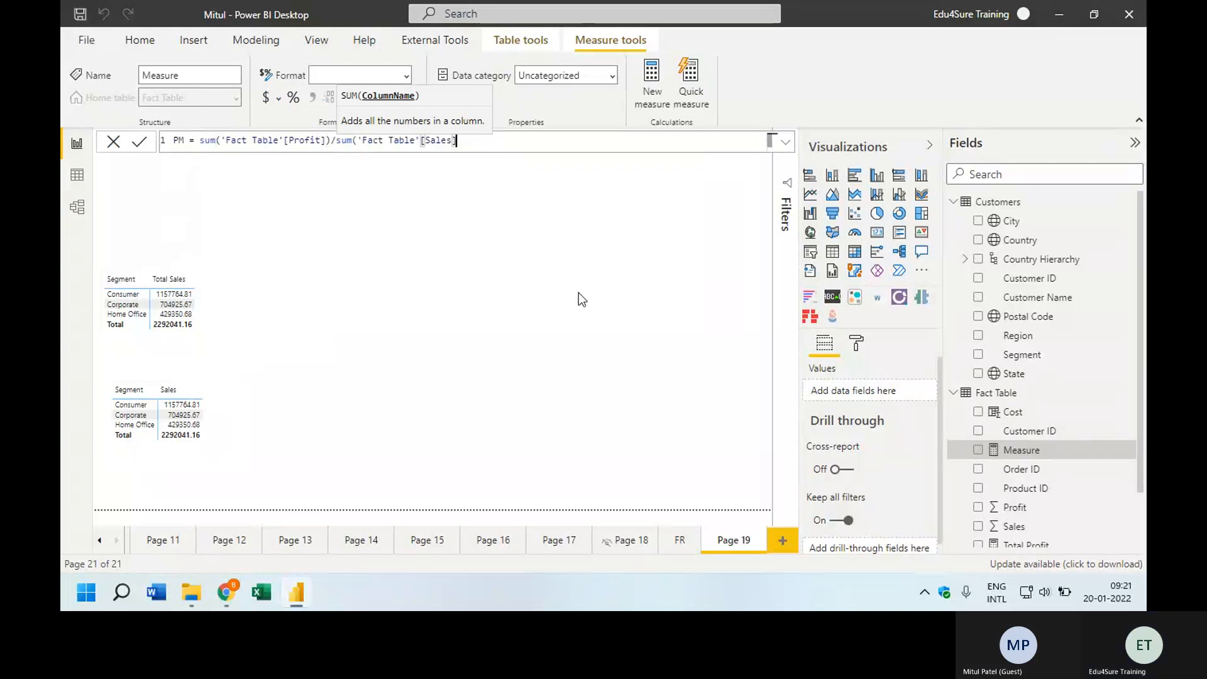
text())
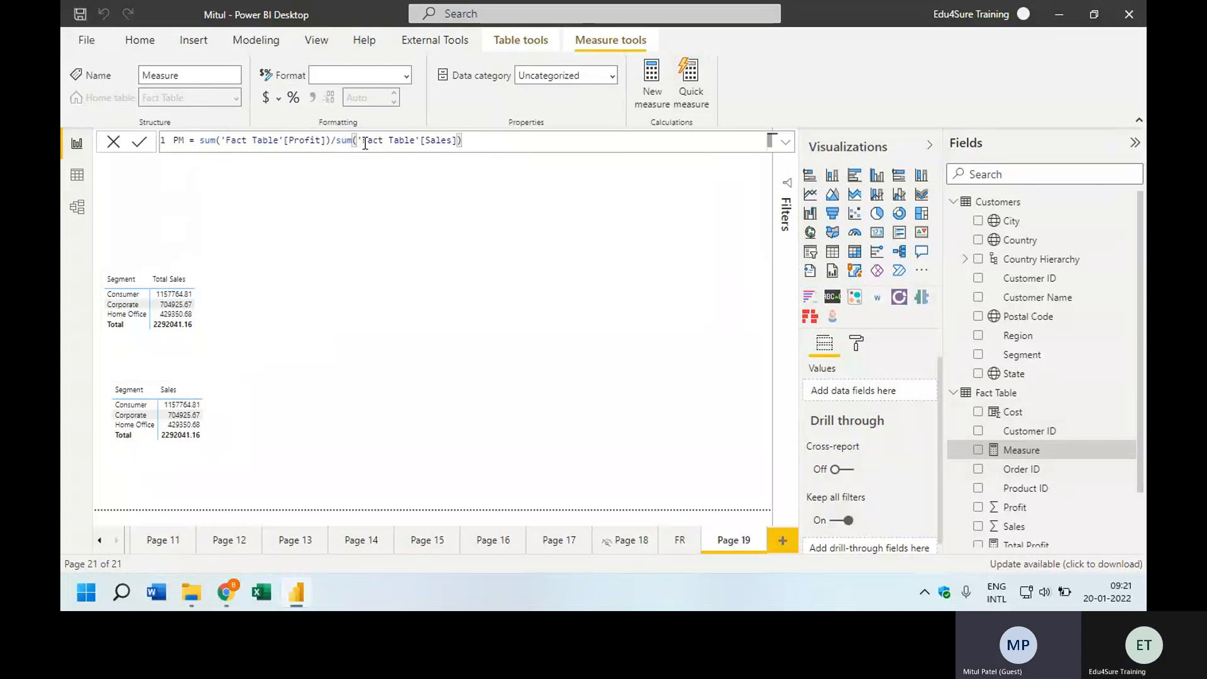
drag(475, 139, 200, 141)
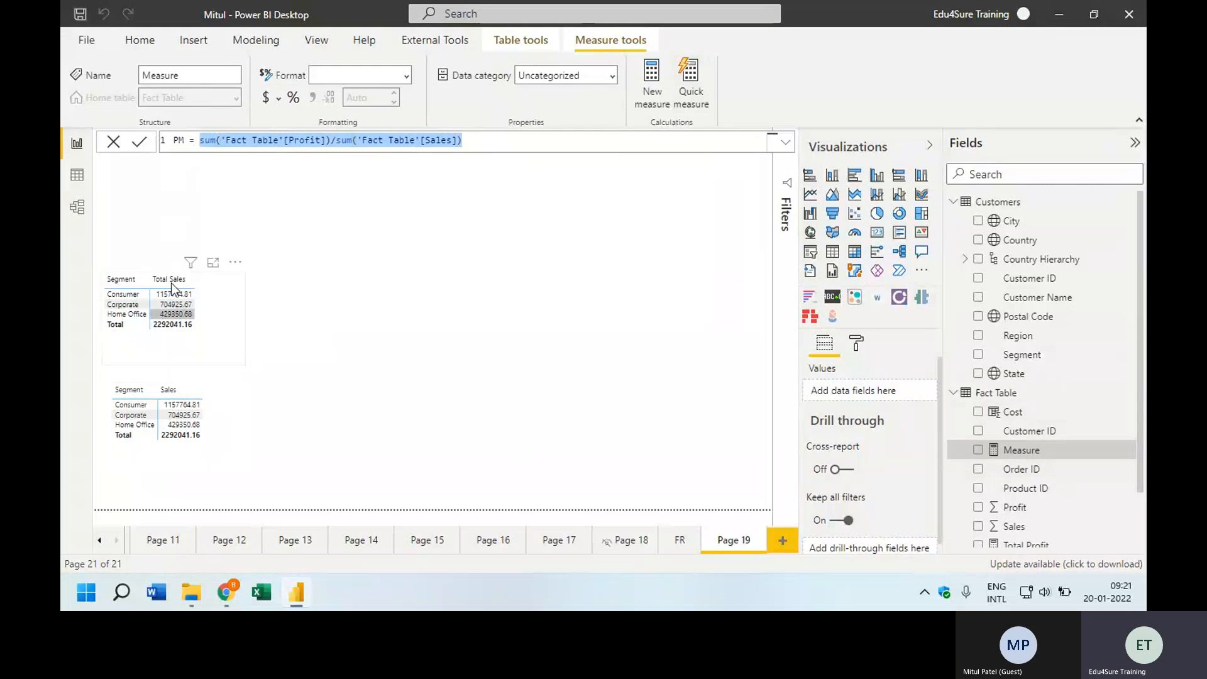
click(114, 142)
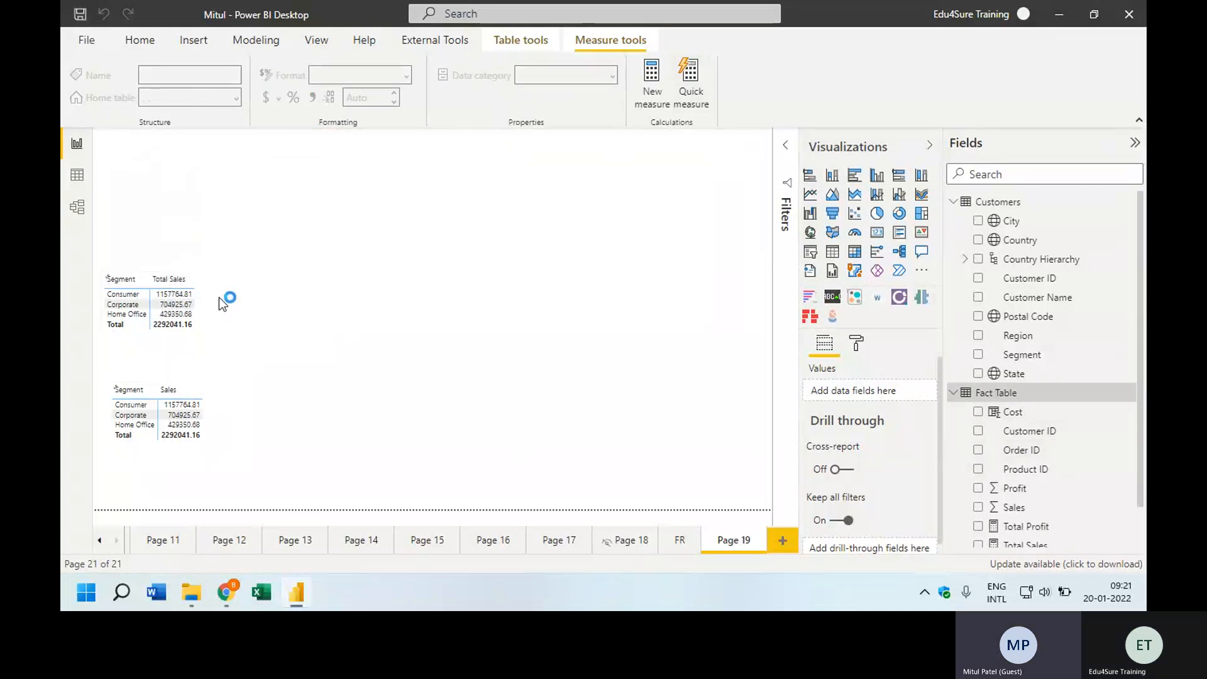
- Inspect the value fields of the two Segment matrices and the aggregation options for Sales, keeping Sum
click(203, 318)
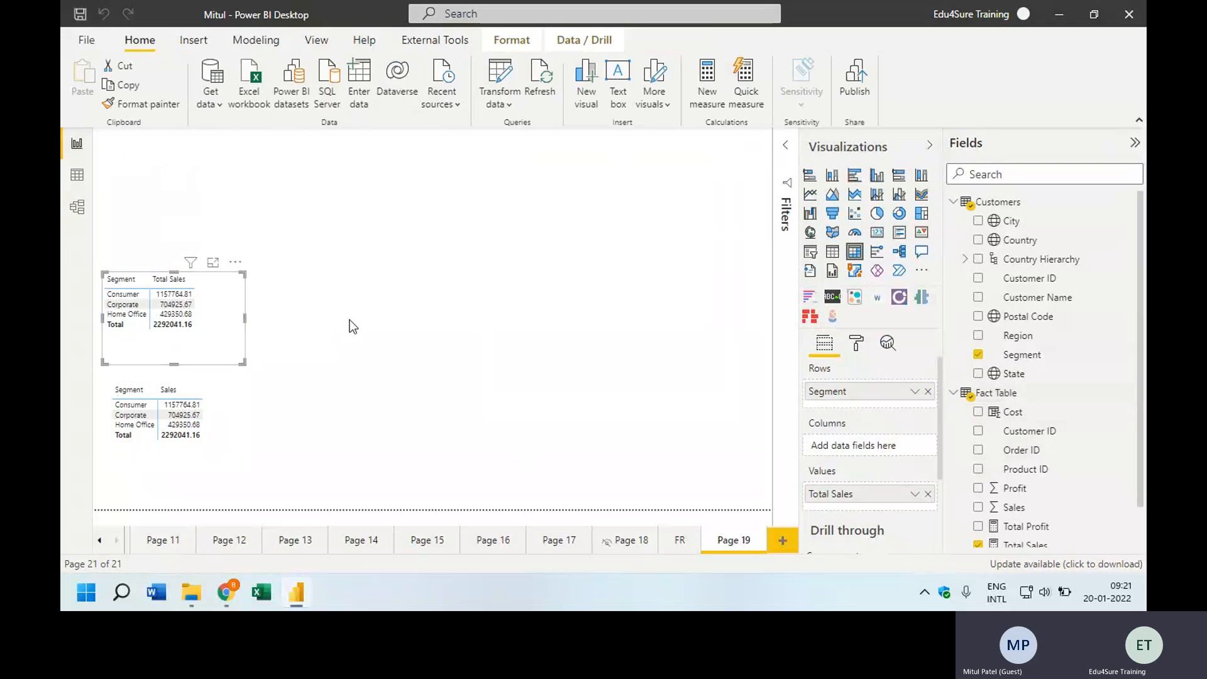
click(213, 396)
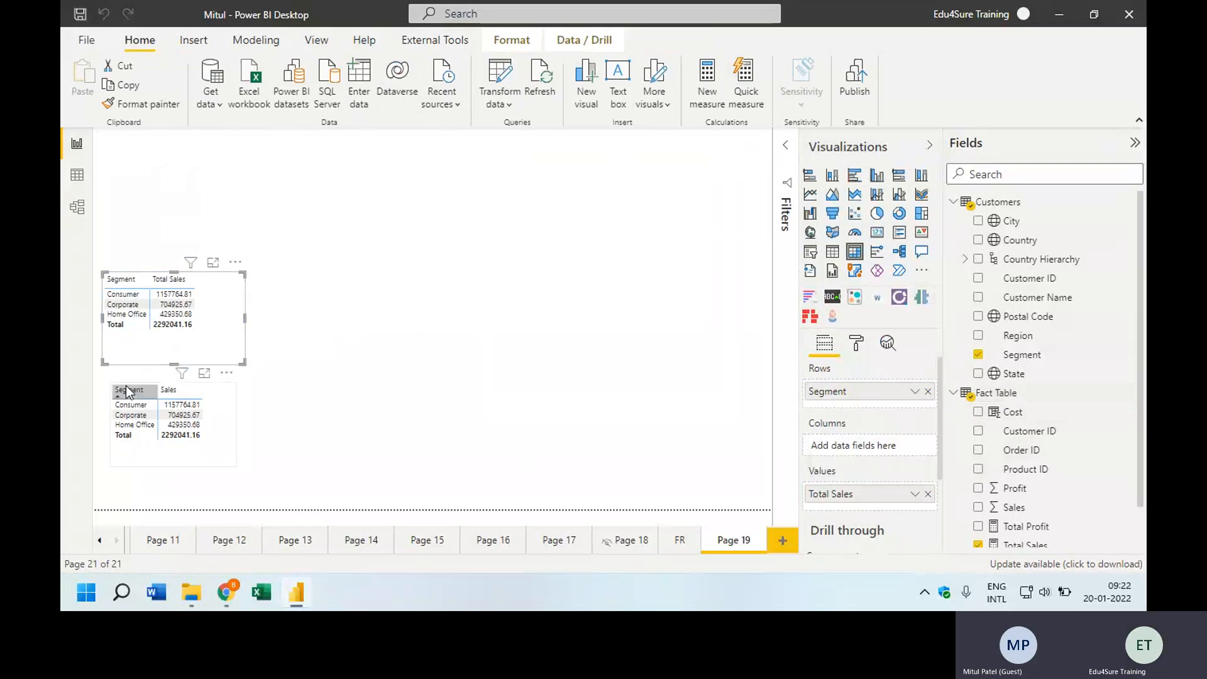
right_click(855, 488)
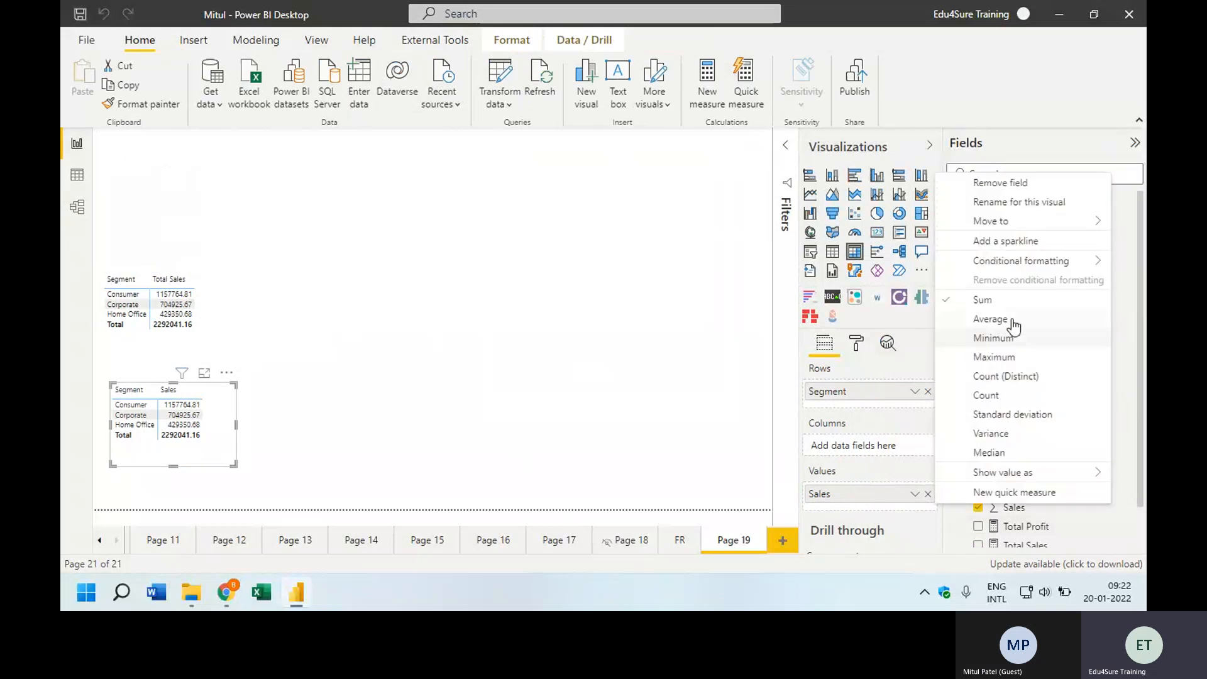
click(983, 302)
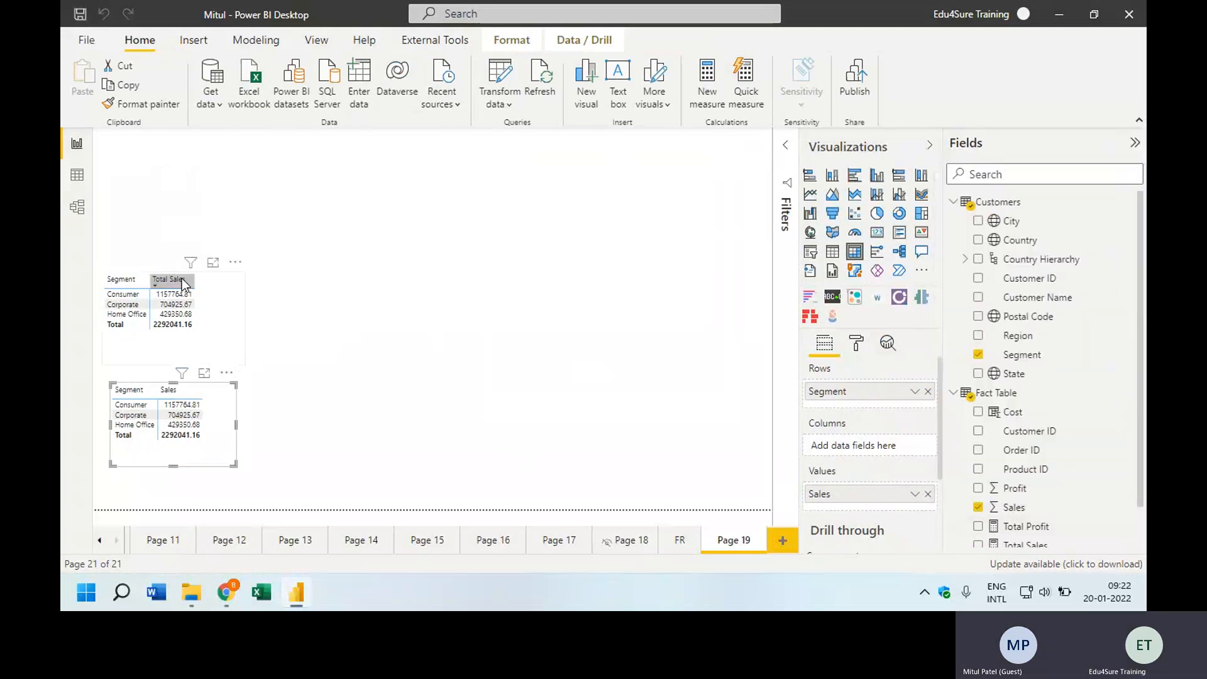
- Compare the matrix using the Total Sales measure with the one using the Sales column, and examine the Fact Table fields
click(182, 277)
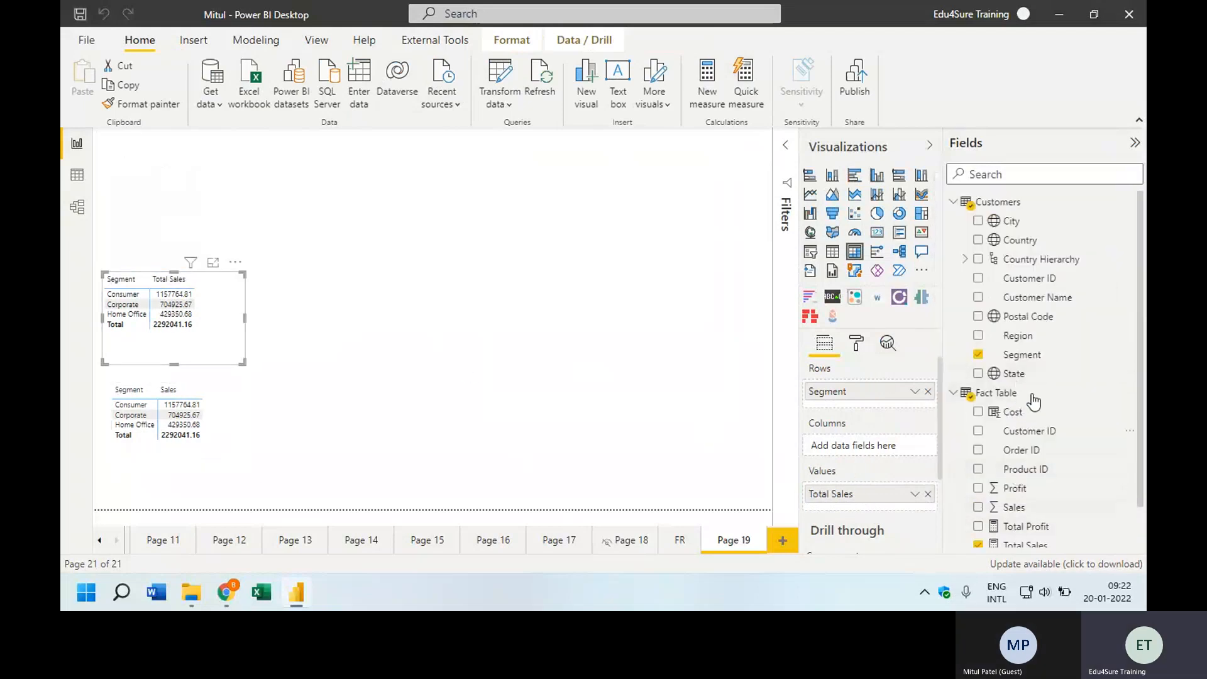
scroll(1136, 460, down, 2)
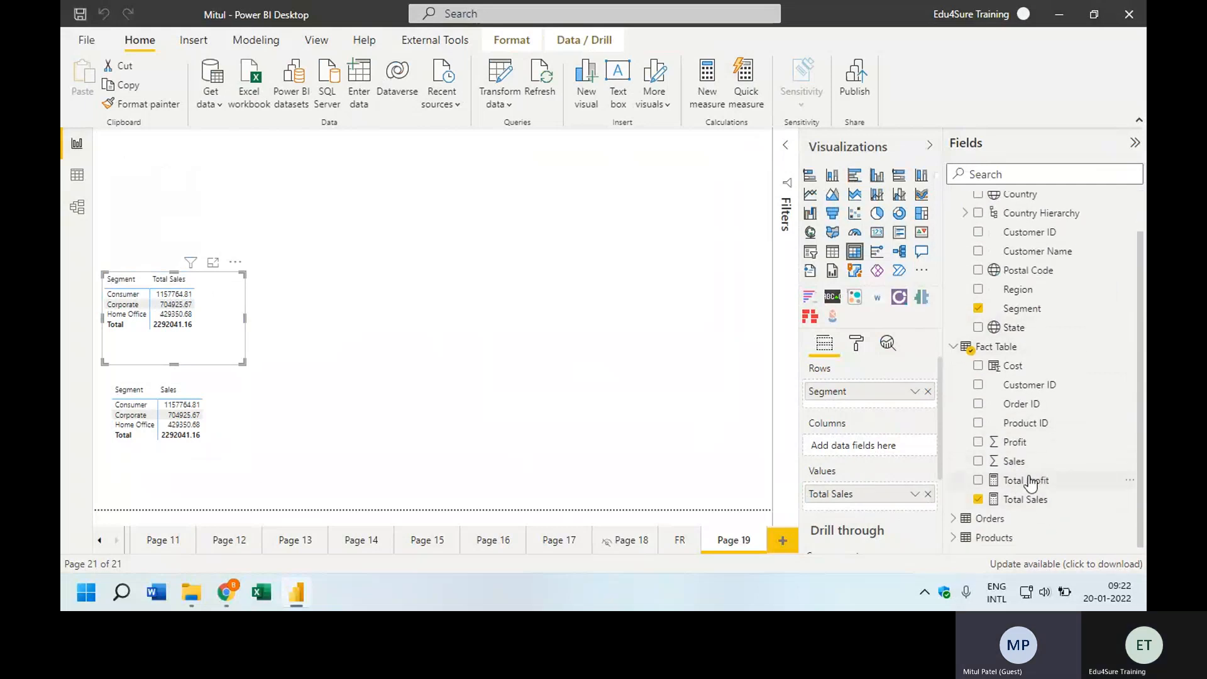
click(217, 461)
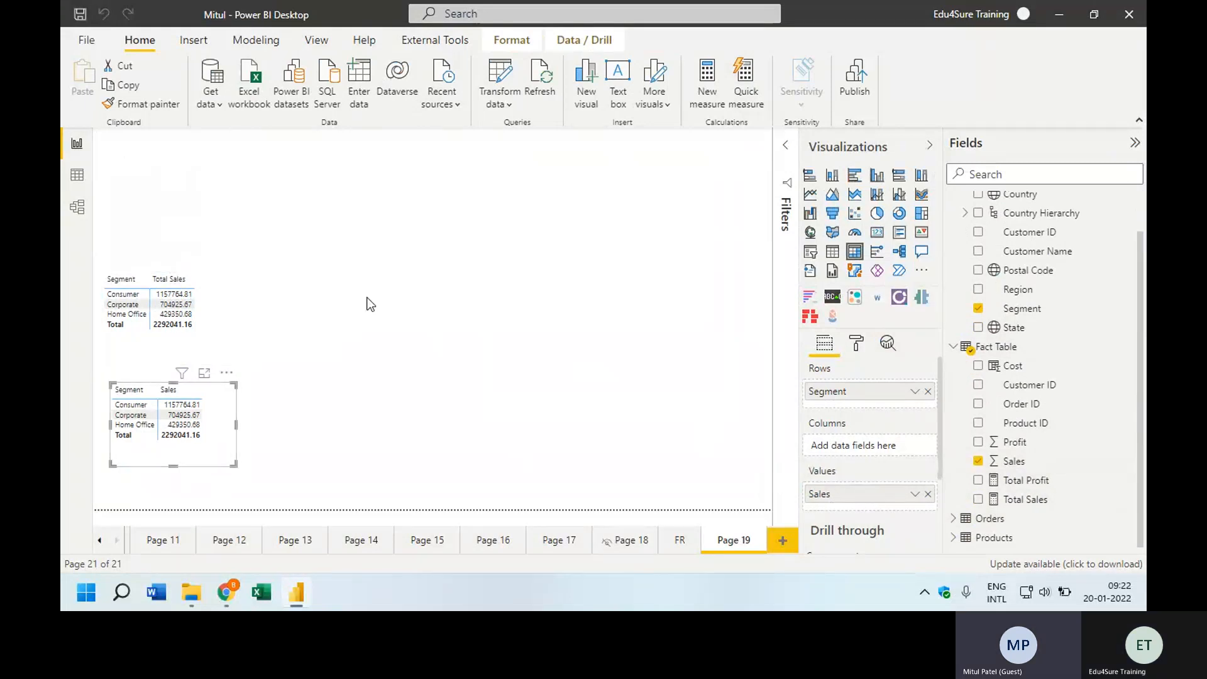
click(218, 300)
click(217, 396)
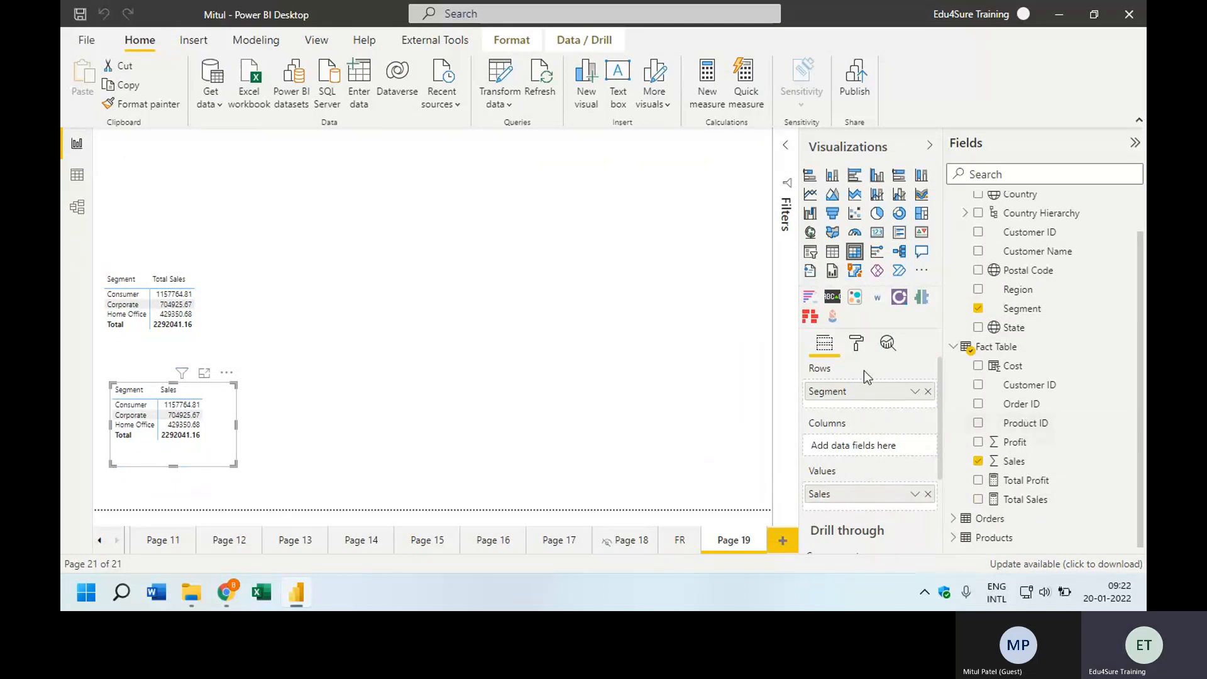
- Create a Fact Table measure named PM that divides the Total Profit measure by the Total Sales measure
click(1056, 350)
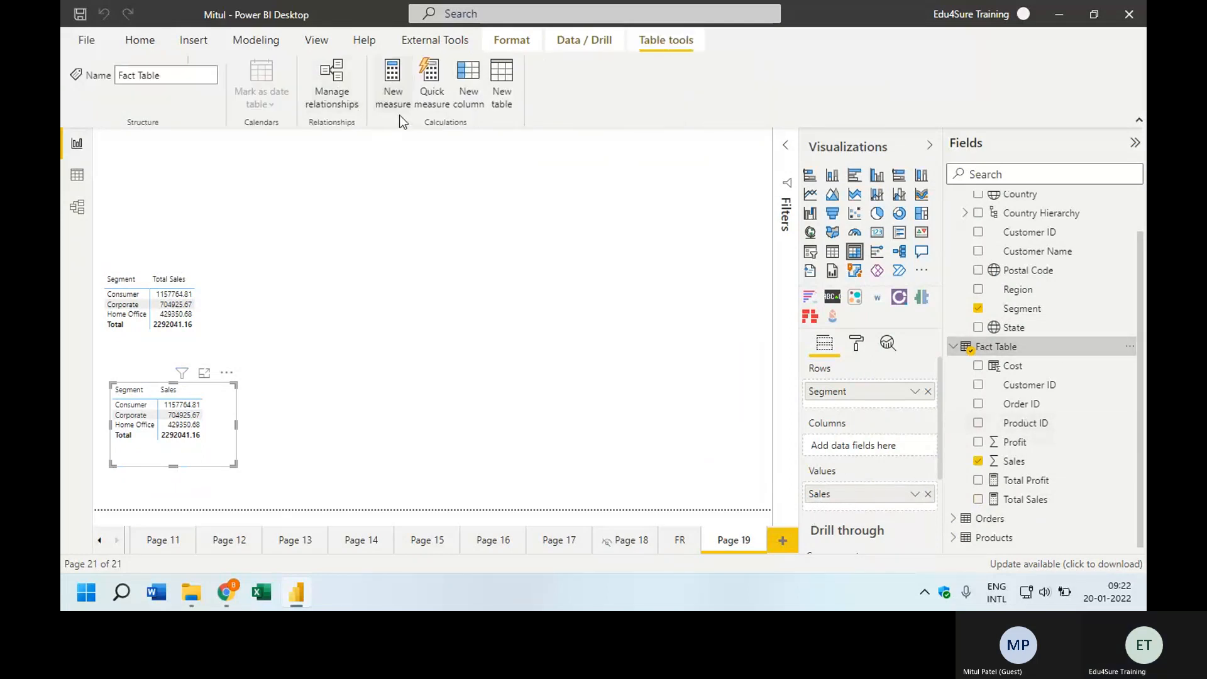
click(397, 112)
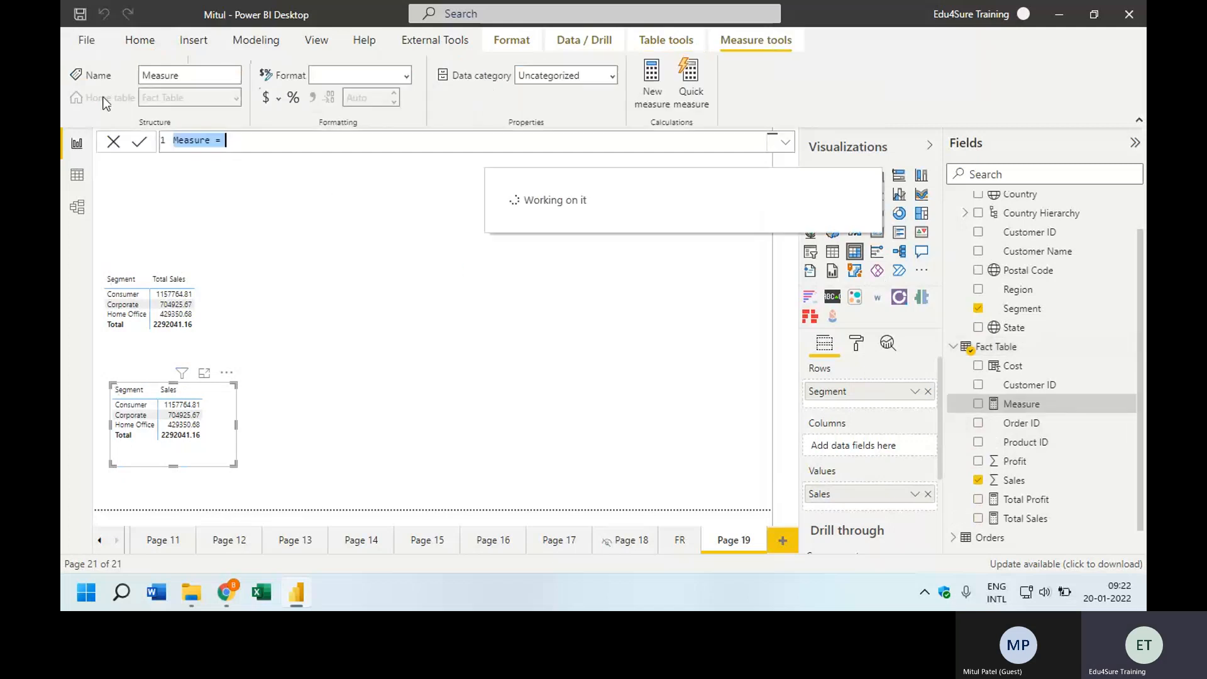
text(PM)
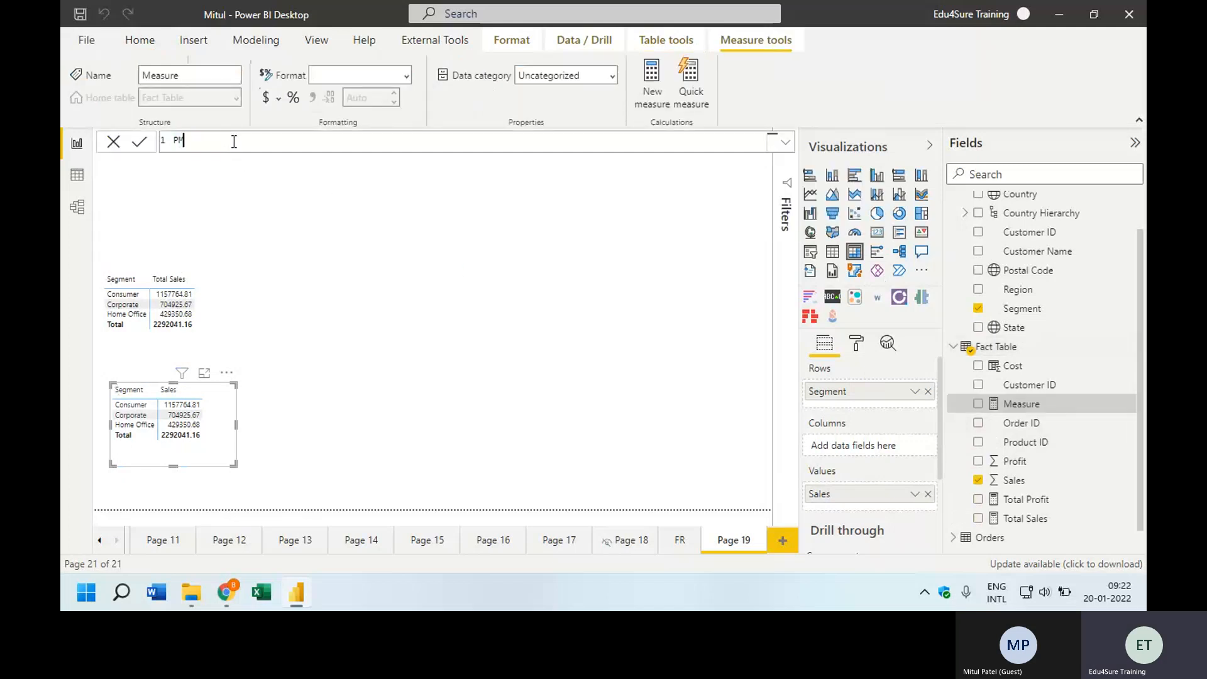
text(= Tota)
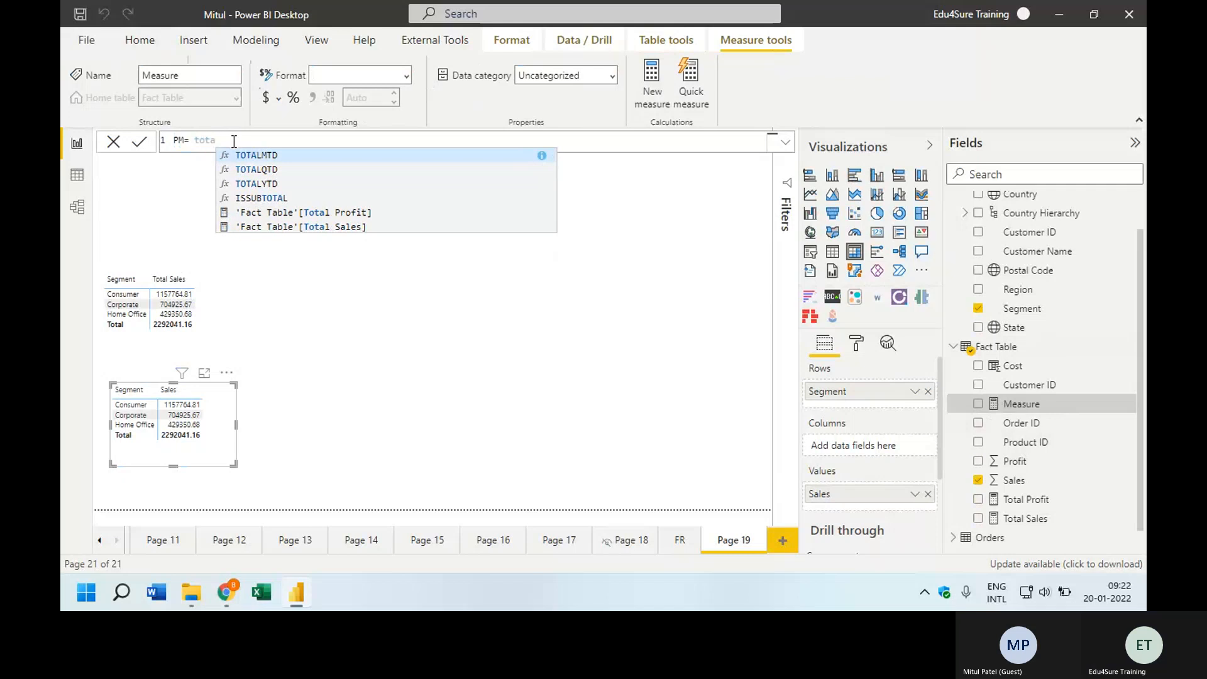
click(312, 215)
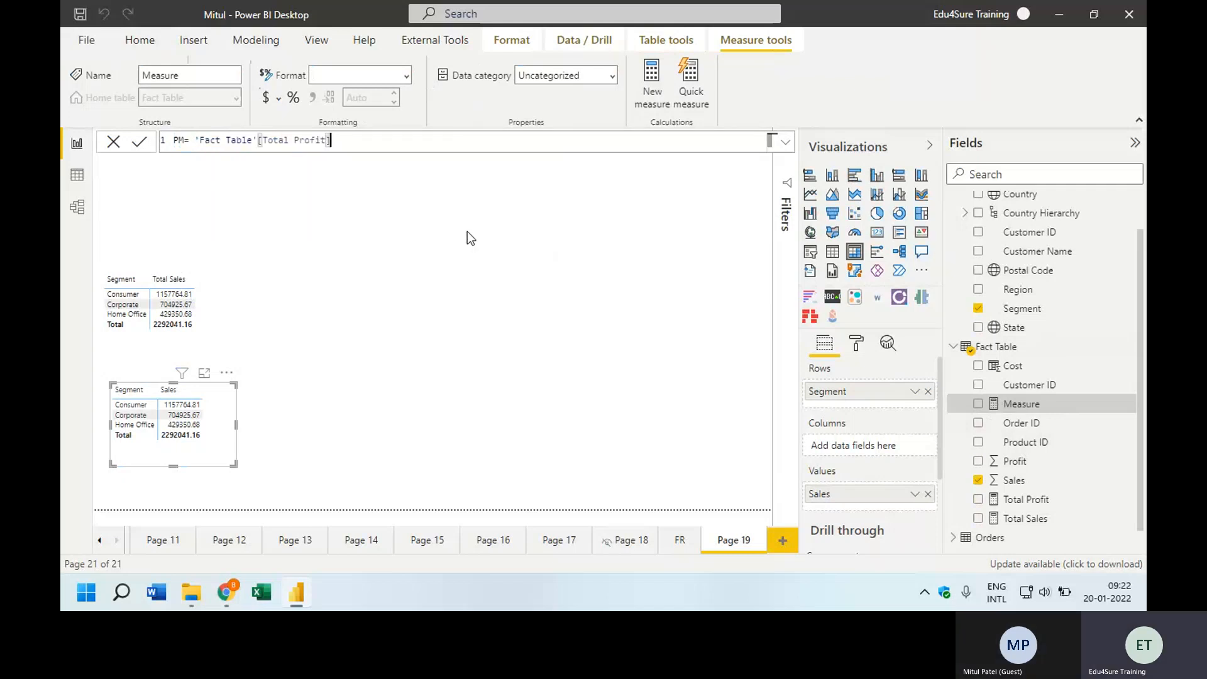
text(/tota)
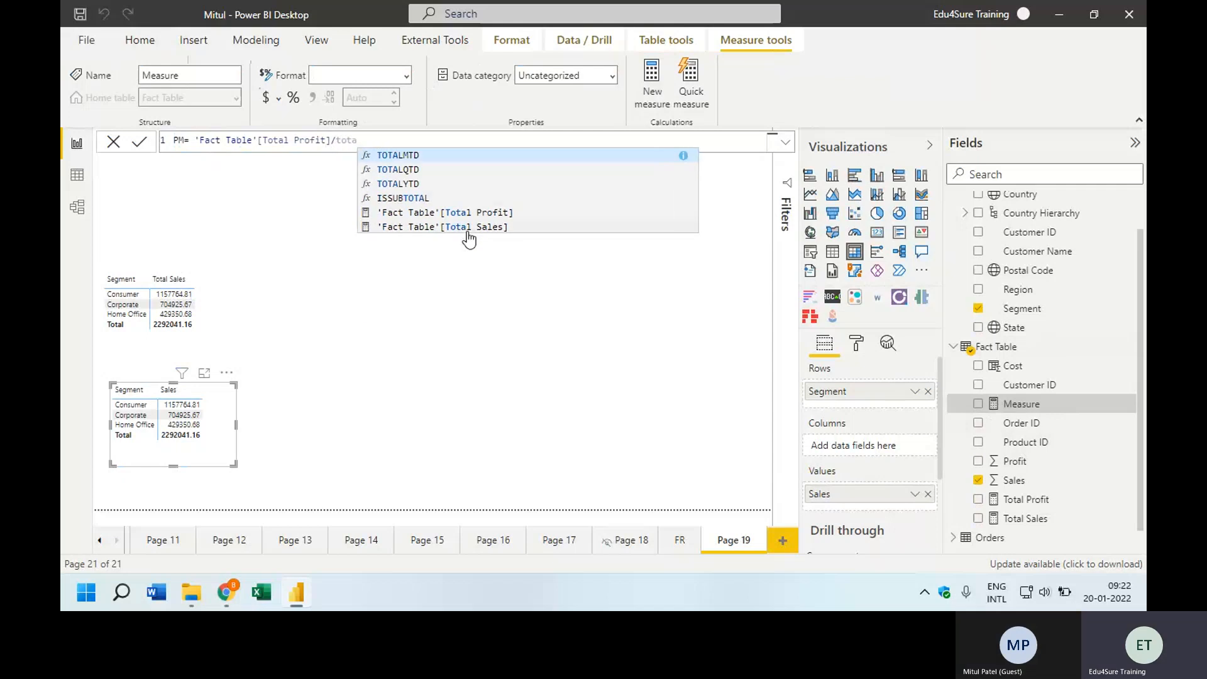
click(467, 229)
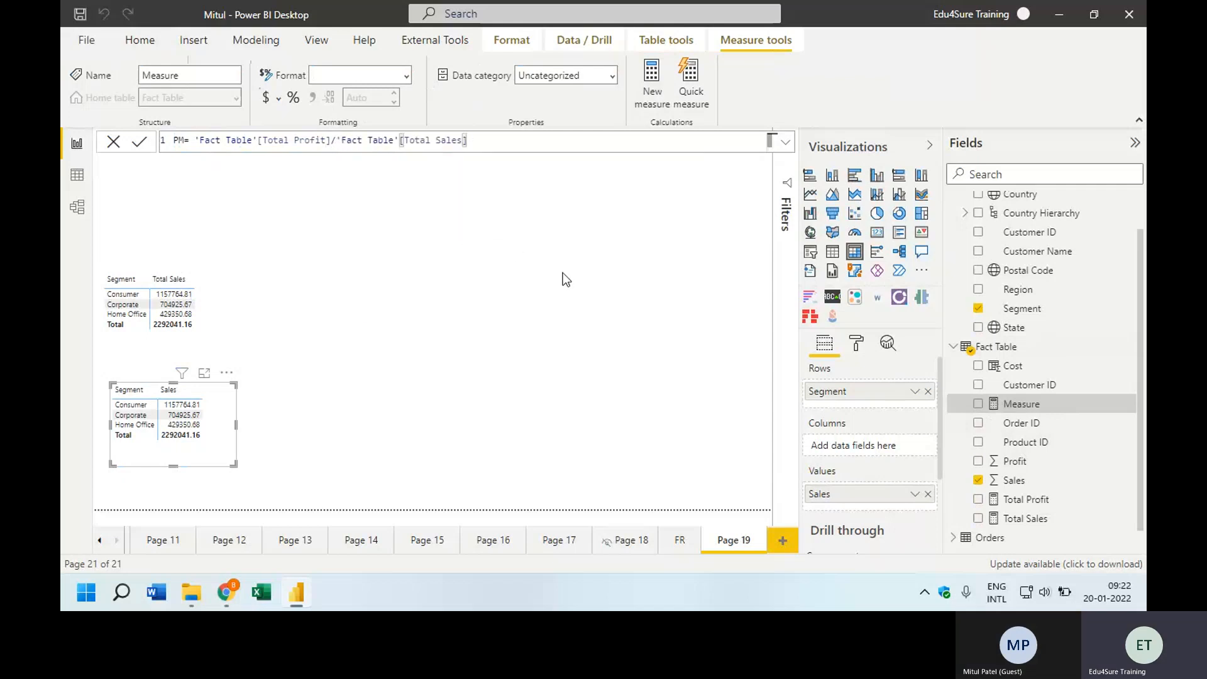
key(Return)
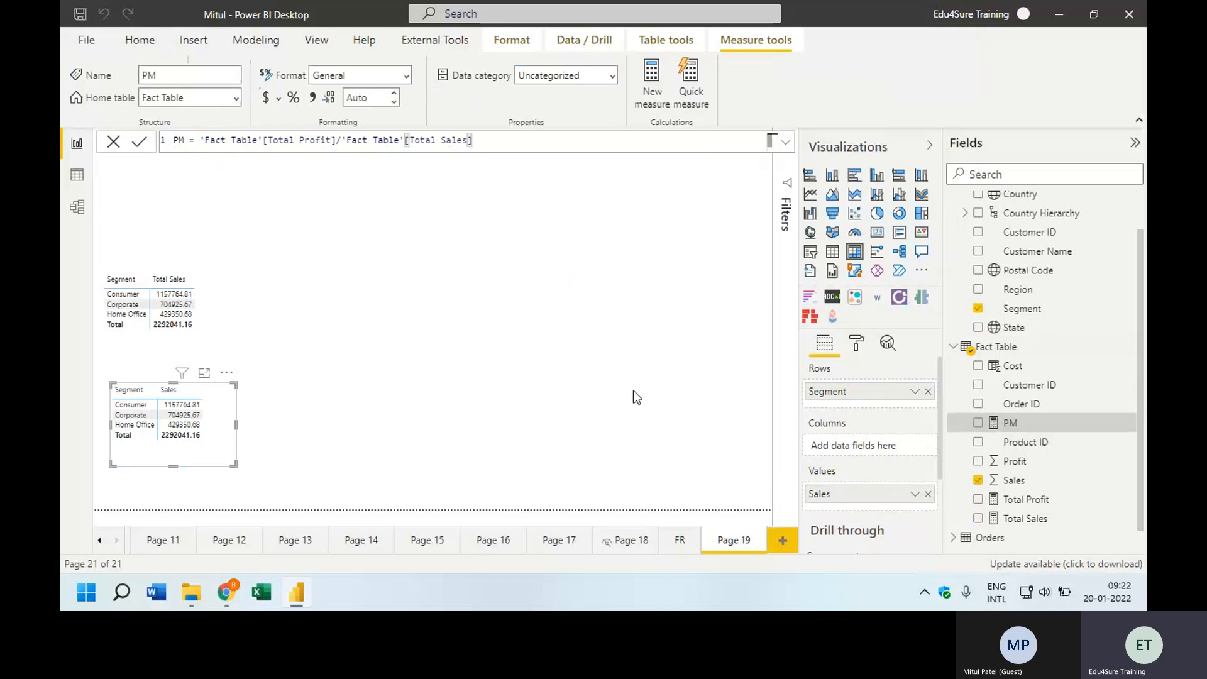
click(404, 277)
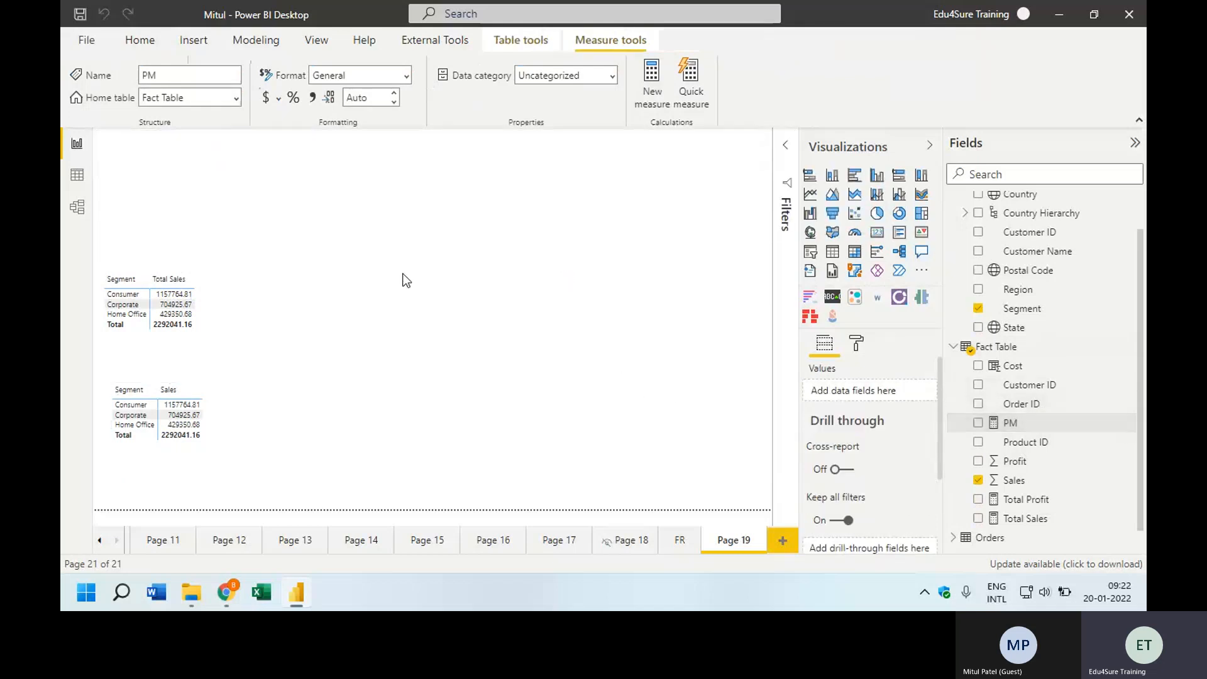
- Format the PM measure as a percentage
click(1017, 425)
click(293, 99)
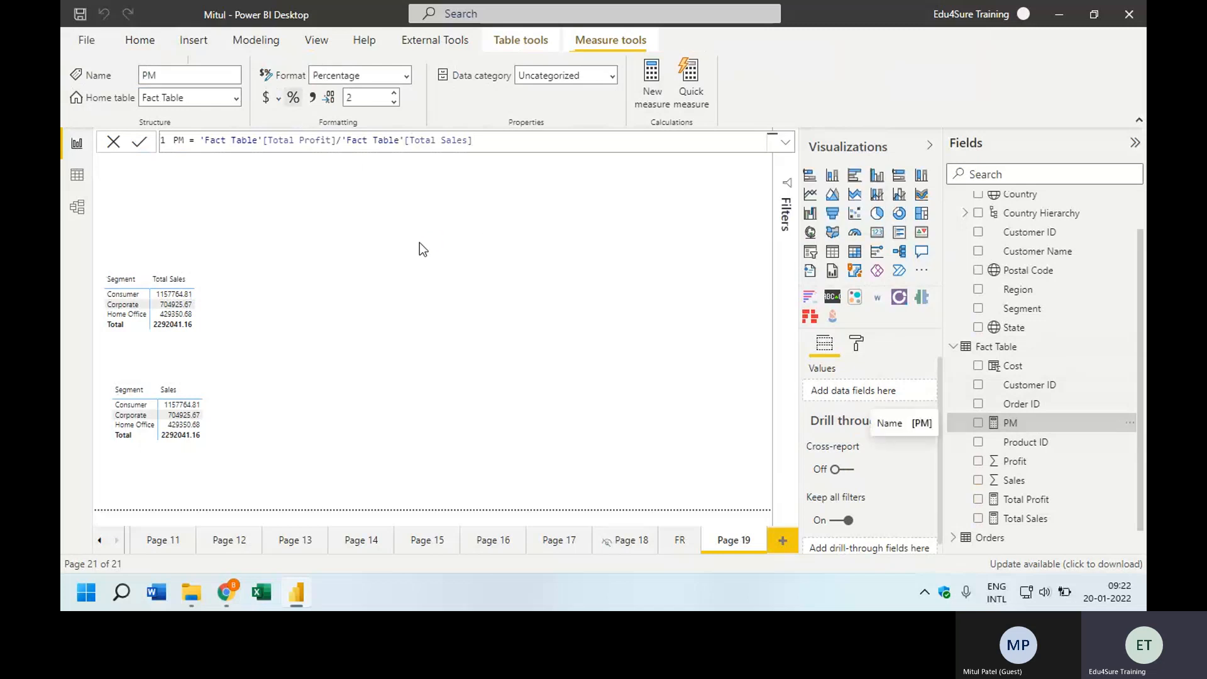
click(422, 242)
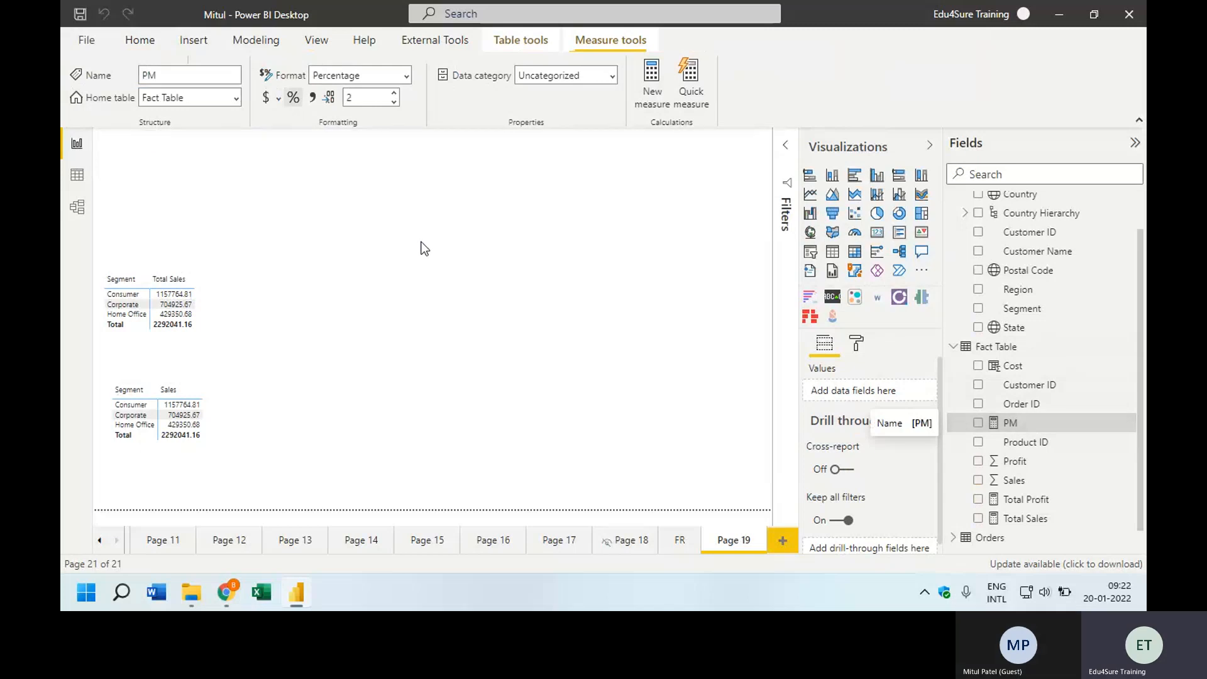
- Add a line and clustered column chart of Sales by Customer Name and enlarge it beside the Segment matrices
click(901, 202)
drag(224, 176, 741, 194)
scroll(987, 347, up, 1)
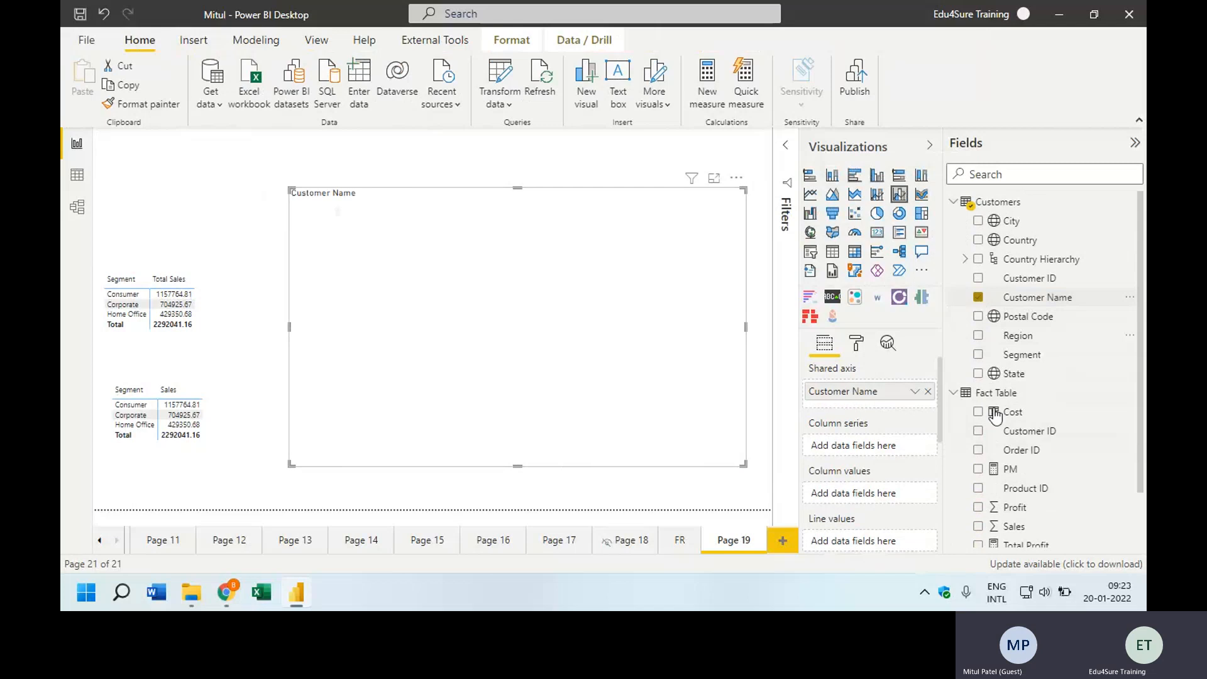
click(979, 526)
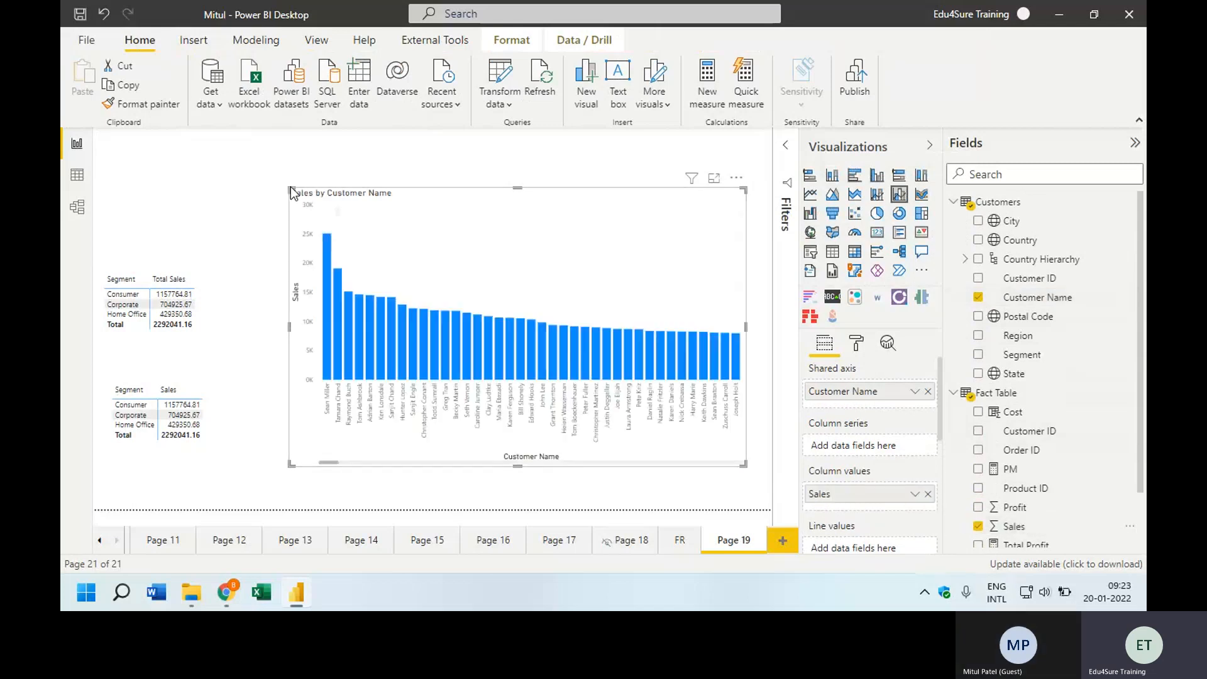
drag(290, 185, 213, 146)
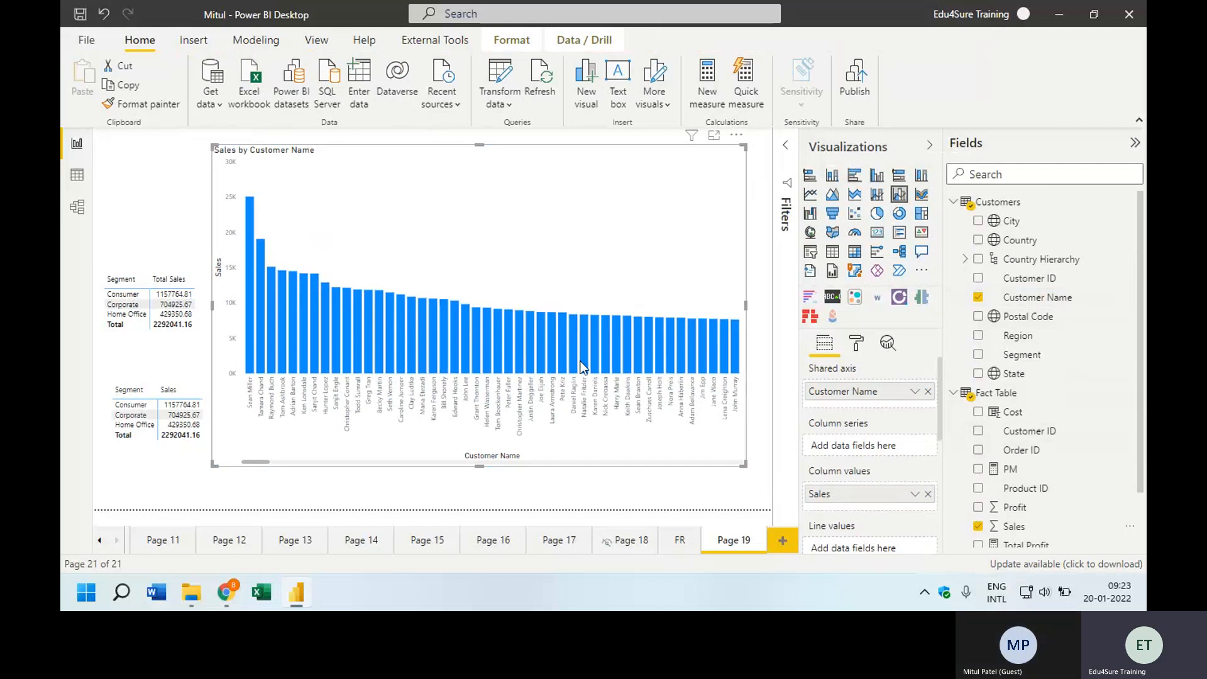
- Filter the customer chart with a Top N filter on Customer Name showing the top 5 by Sales
click(787, 151)
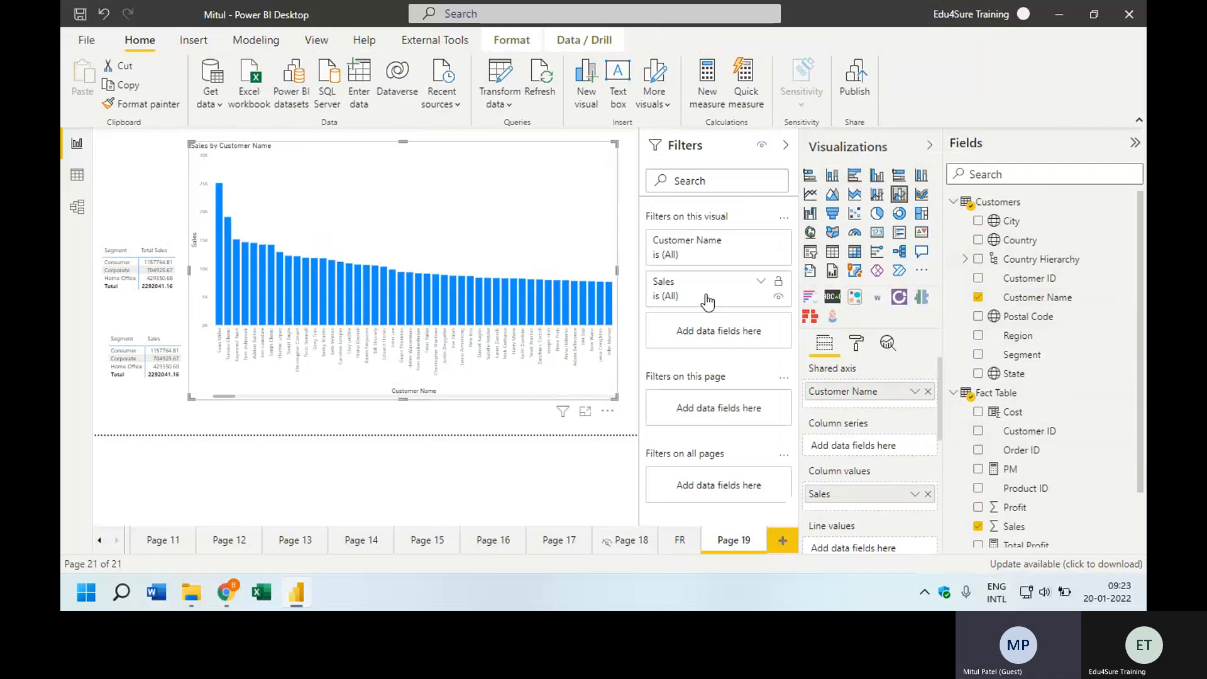
click(671, 295)
click(694, 343)
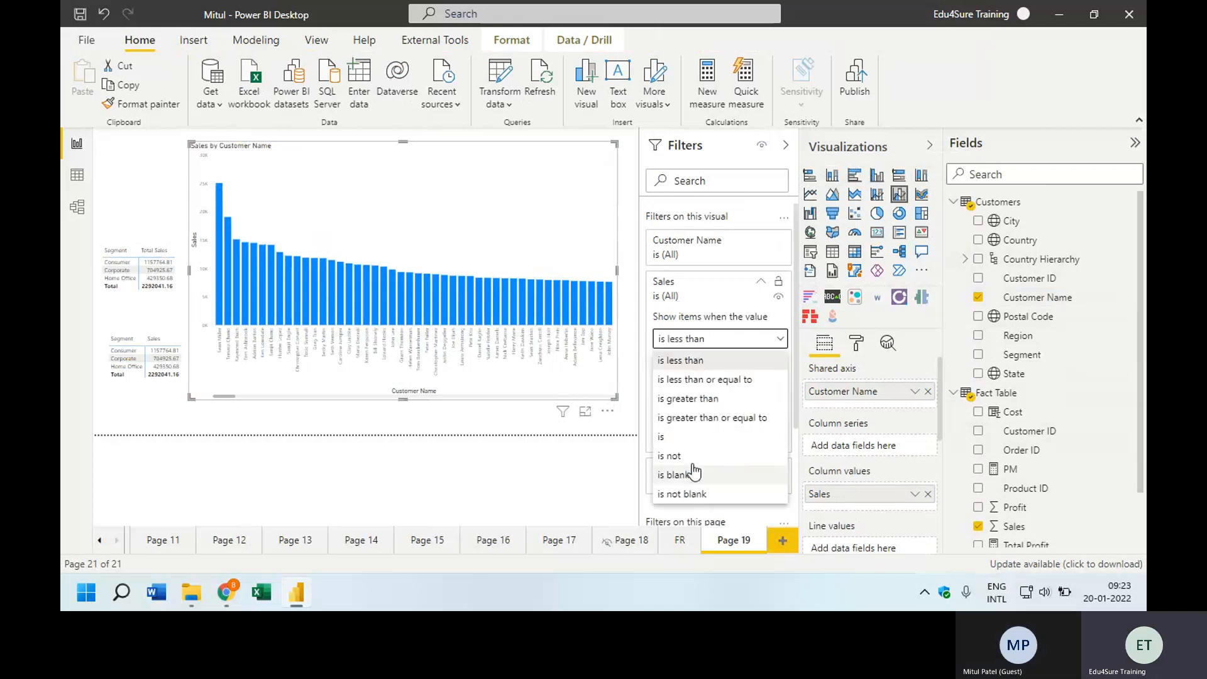
click(702, 271)
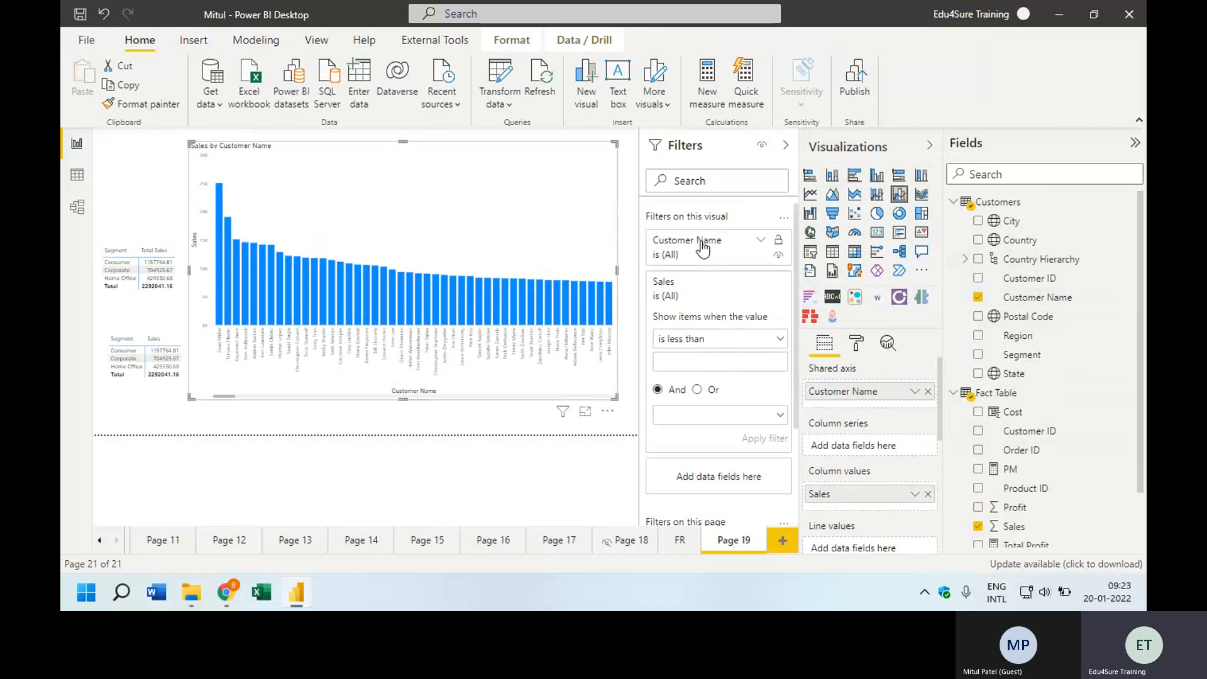
click(703, 247)
click(703, 293)
click(690, 353)
click(754, 332)
text(5)
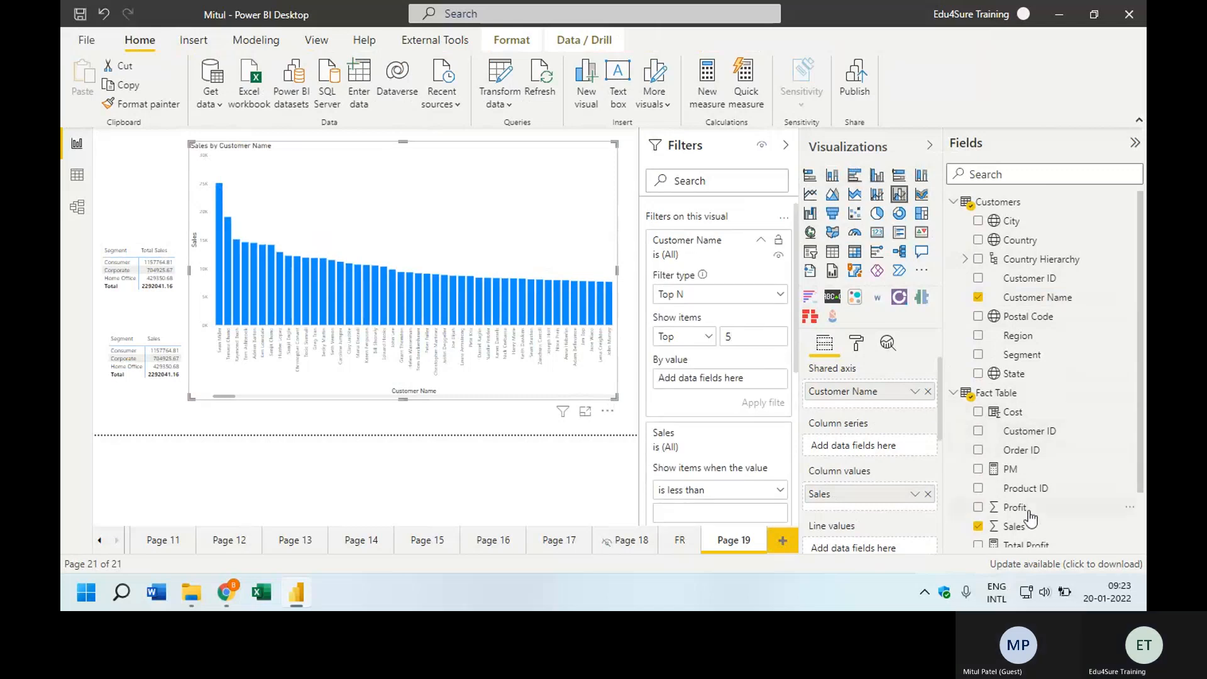
drag(1022, 526, 716, 378)
click(757, 401)
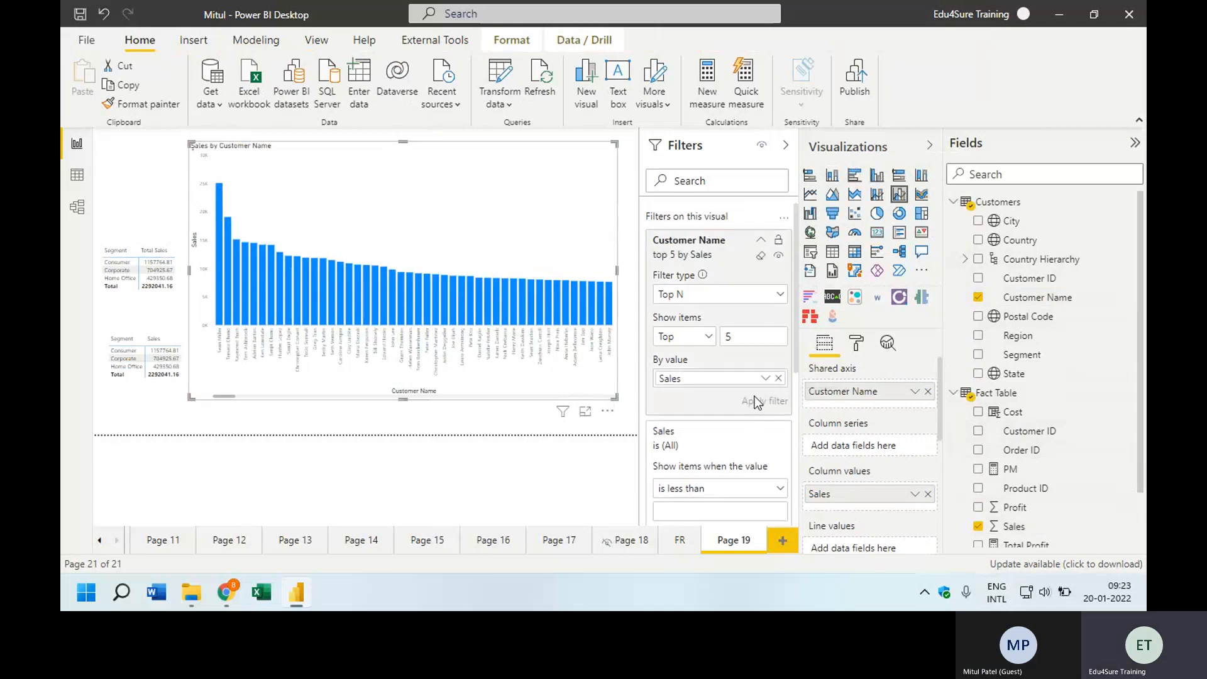
click(784, 148)
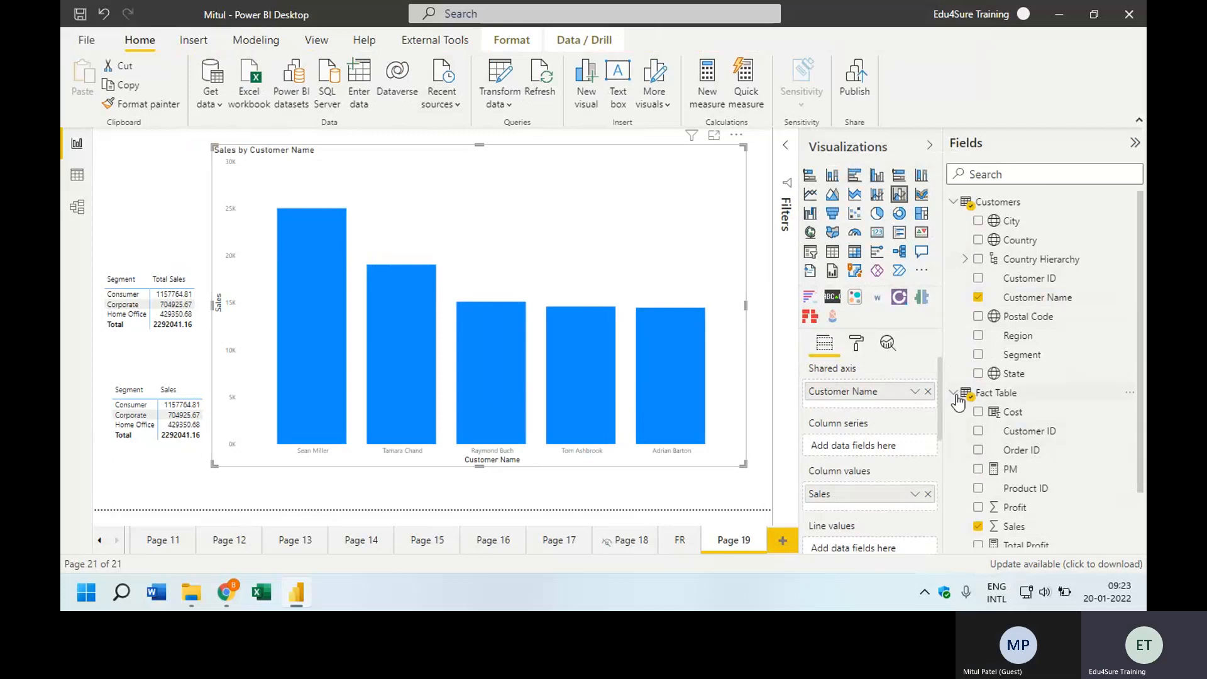
- Add PM to the customer chart as line values and sort its axis by PM
scroll(870, 433, down, 3)
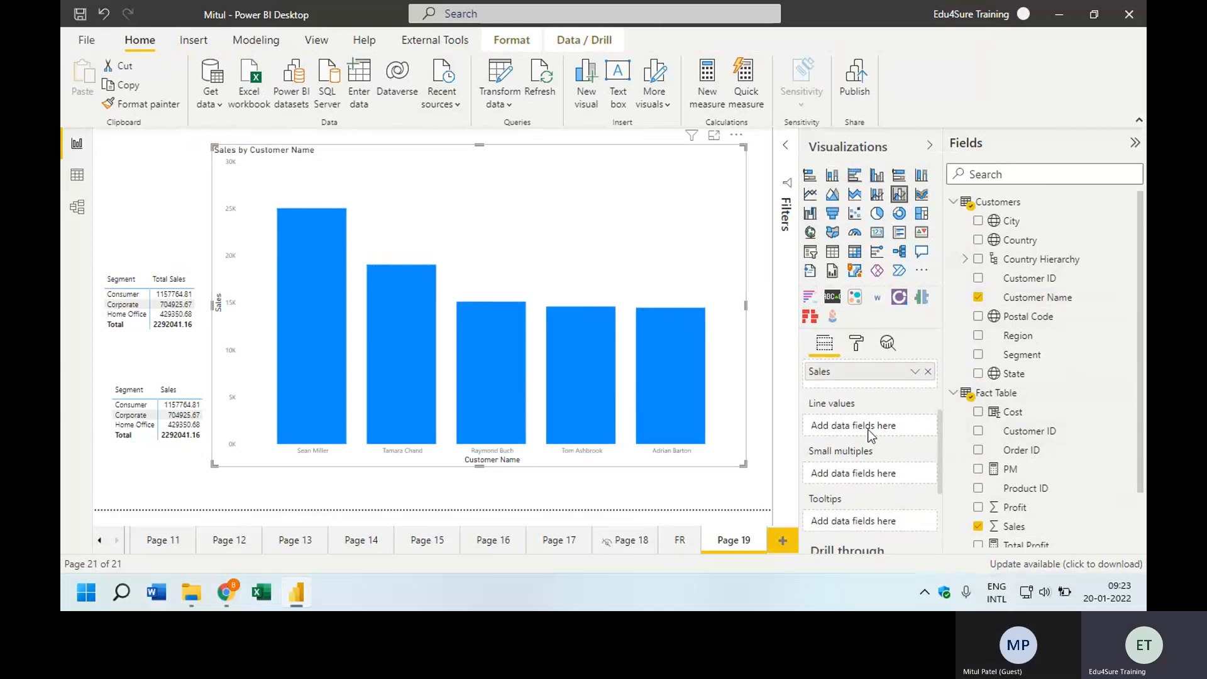
drag(1010, 470, 849, 425)
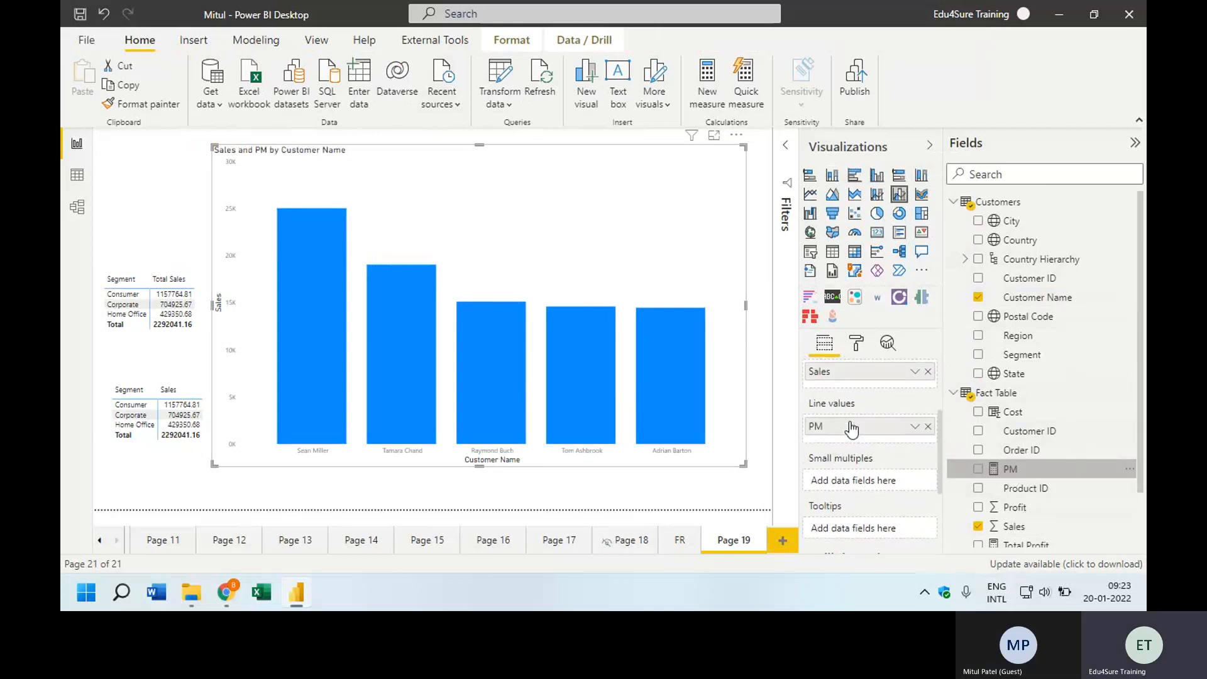
click(736, 136)
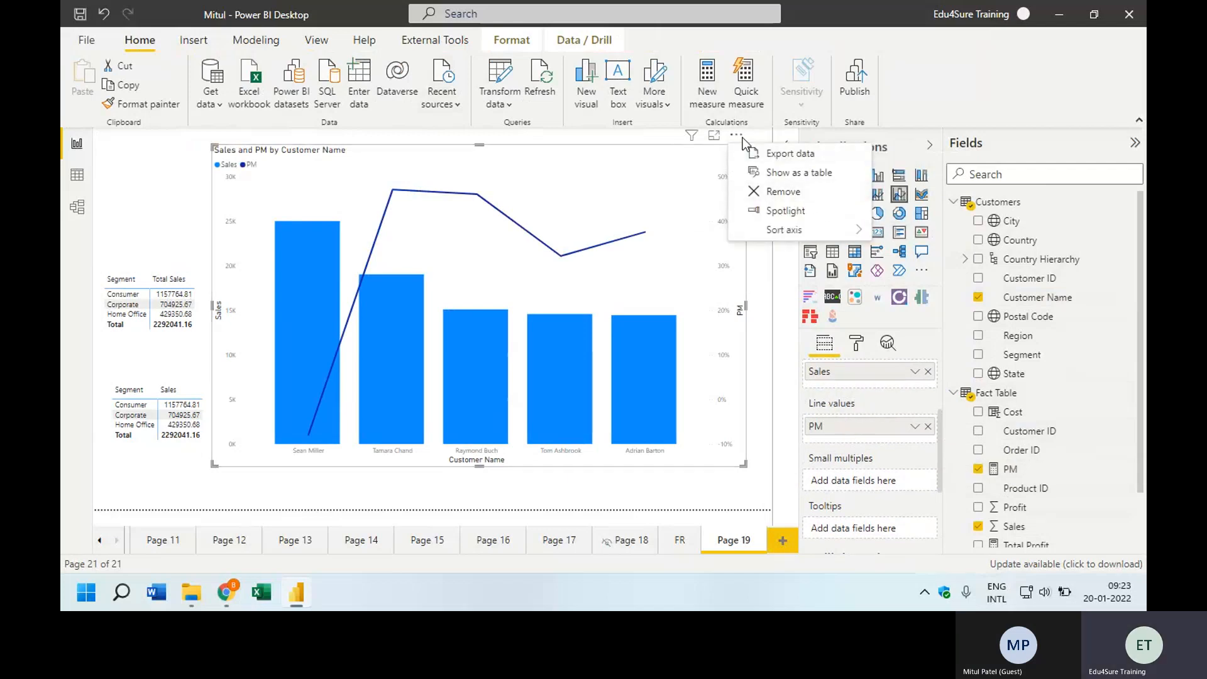
mouse_move(804, 230)
click(908, 272)
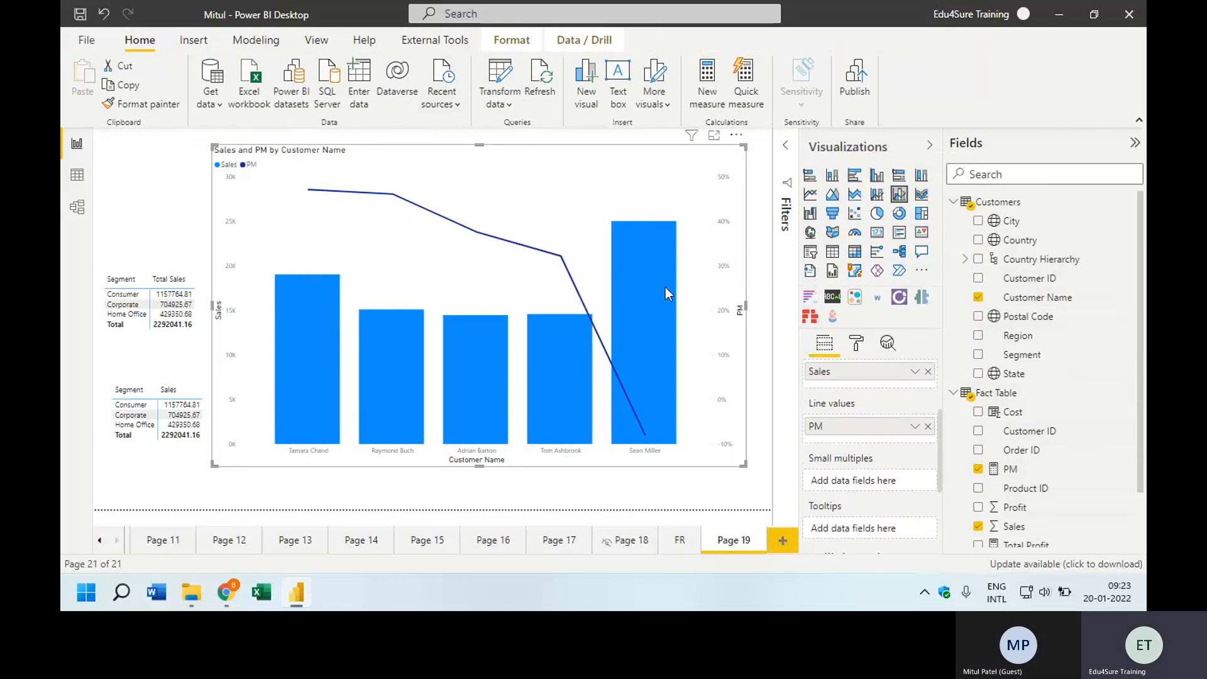
mouse_move(646, 439)
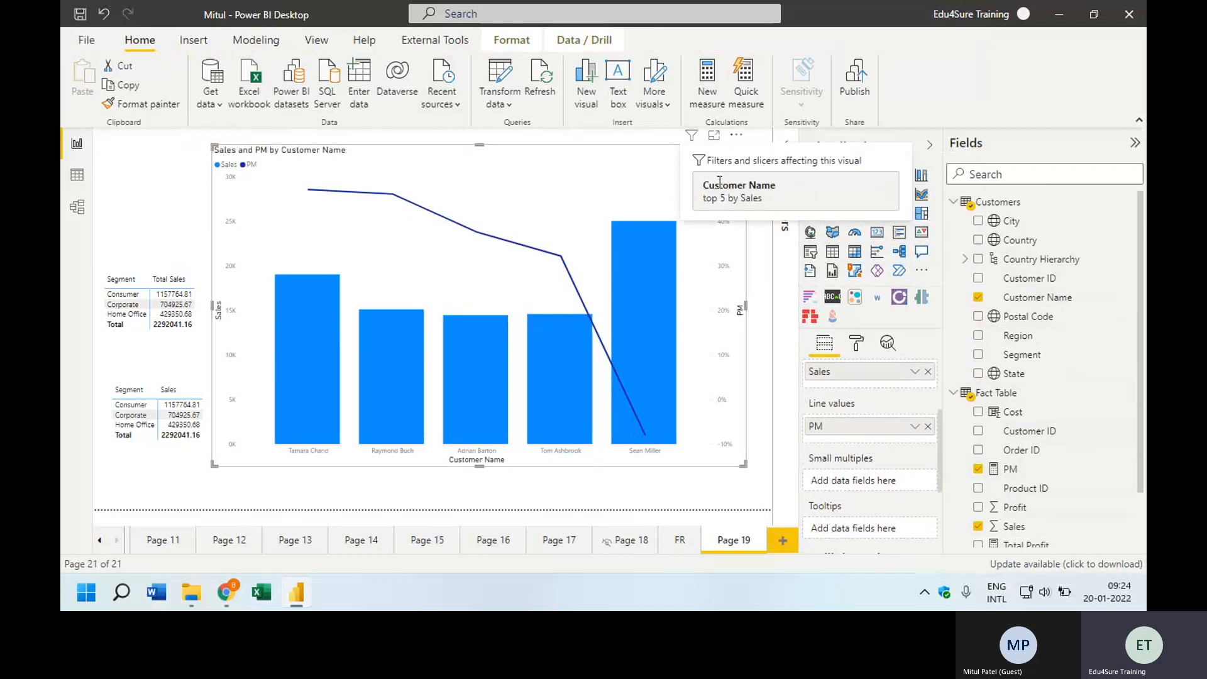
- Delete both Segment matrices from the report page
click(151, 357)
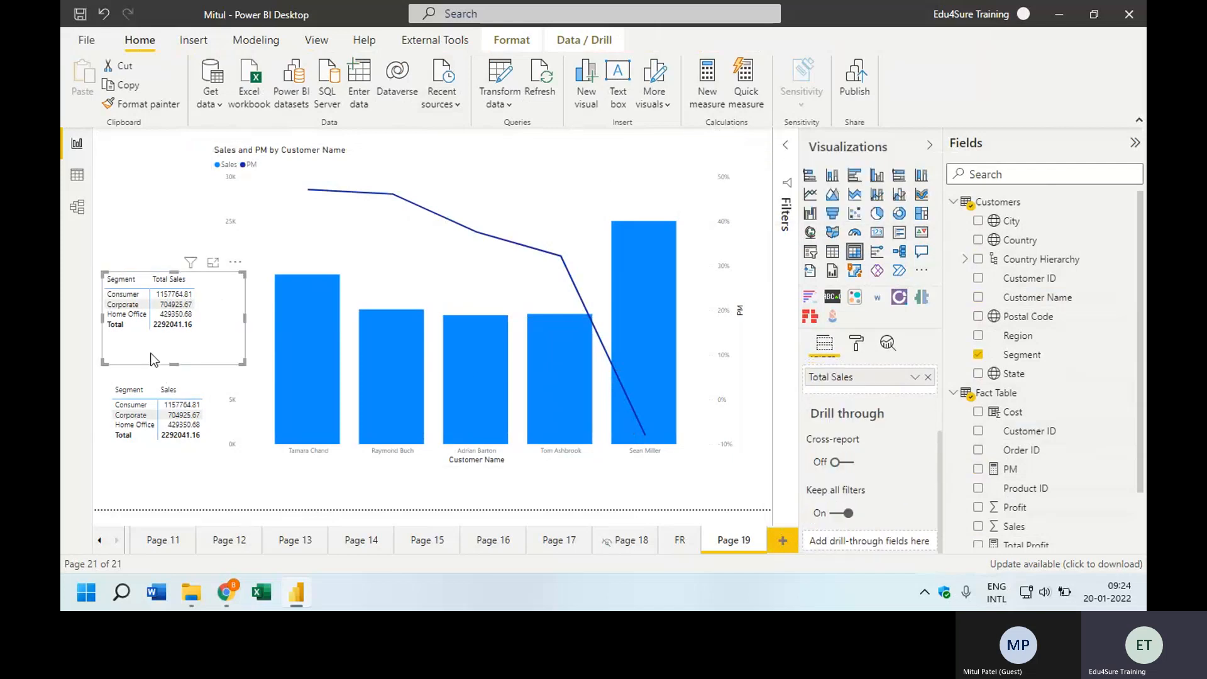
key(Delete)
click(149, 459)
key(Delete)
- Shrink the Sales and PM chart and move it to the upper-left corner of the report page
click(552, 168)
drag(744, 464, 588, 366)
drag(514, 166, 357, 152)
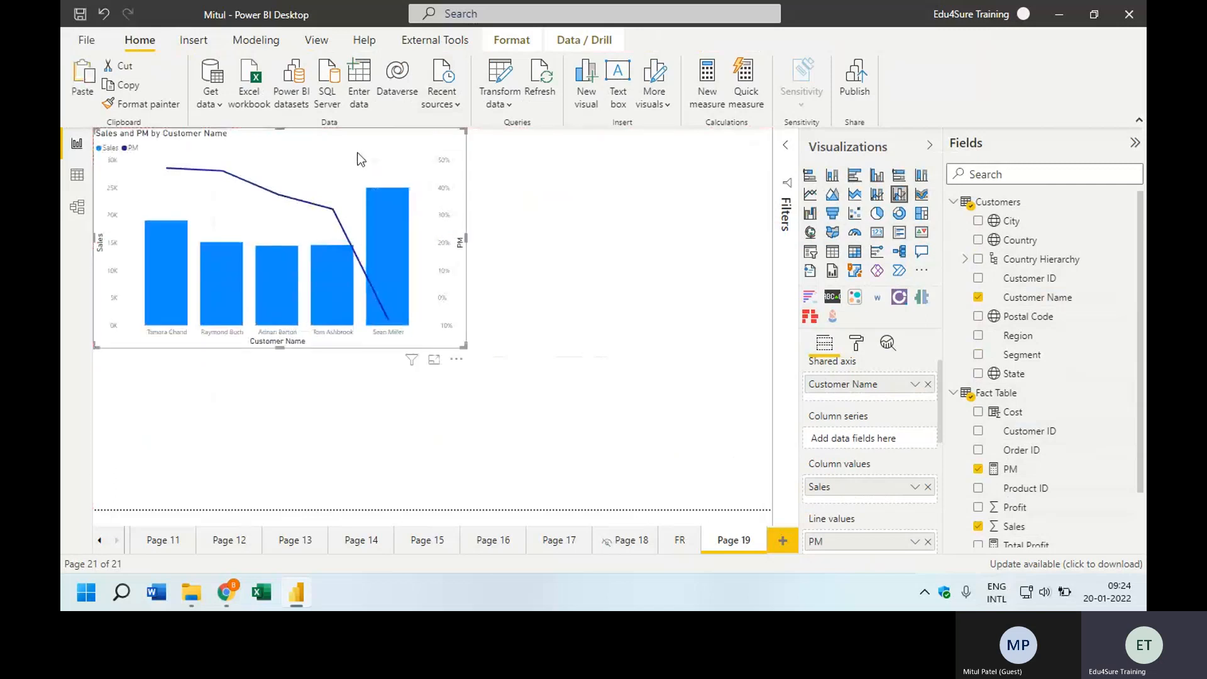
- Duplicate the Sales and PM chart into the page's lower-right area and replace the copy's PM line values with Profit
click(555, 369)
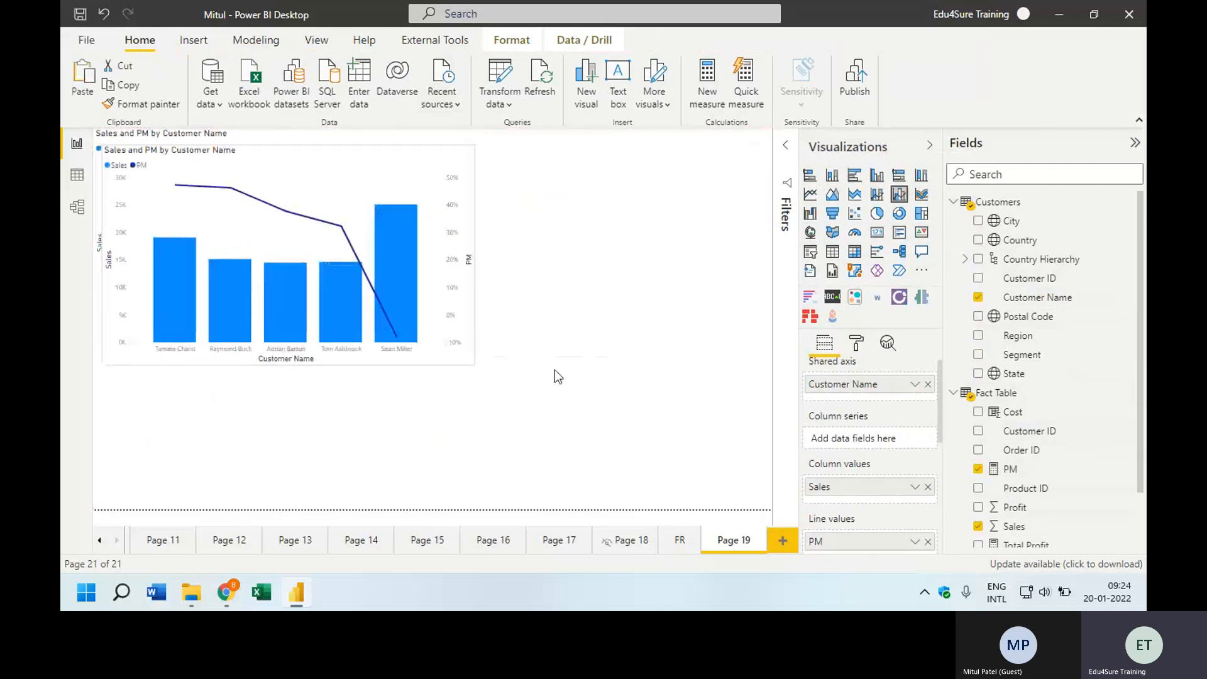
key(ctrl+v)
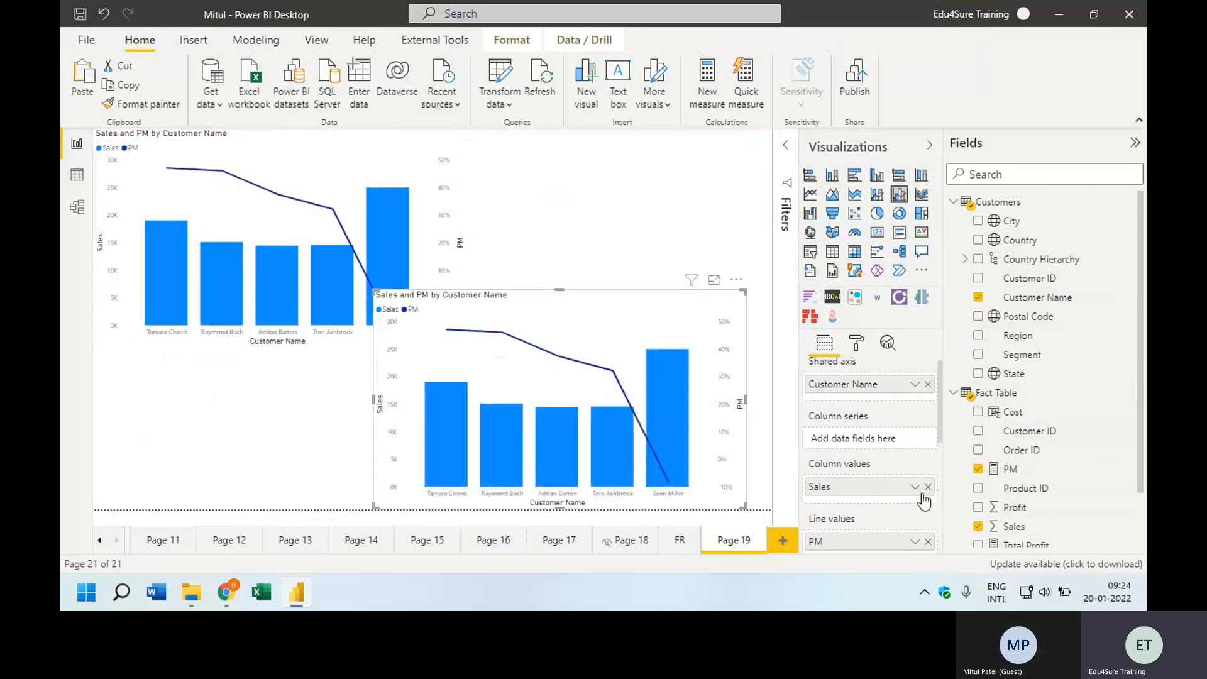
click(928, 541)
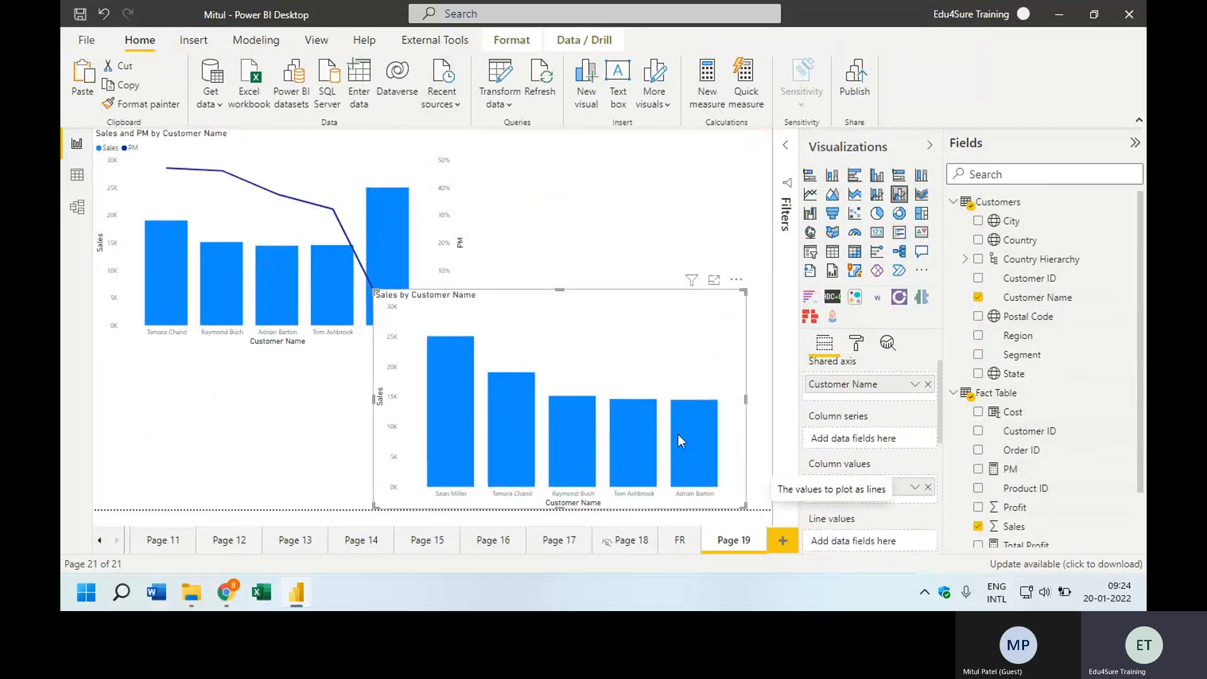
drag(1013, 507, 873, 534)
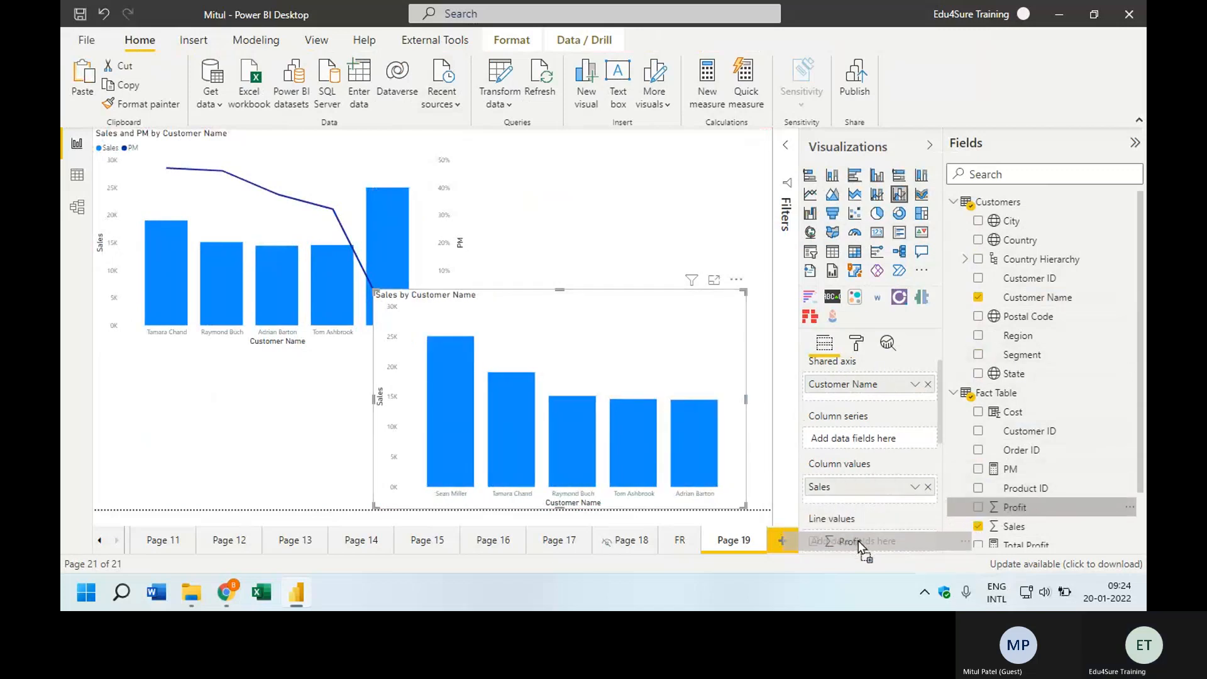
- Sort the duplicated chart's axis by Profit
click(735, 281)
mouse_move(836, 375)
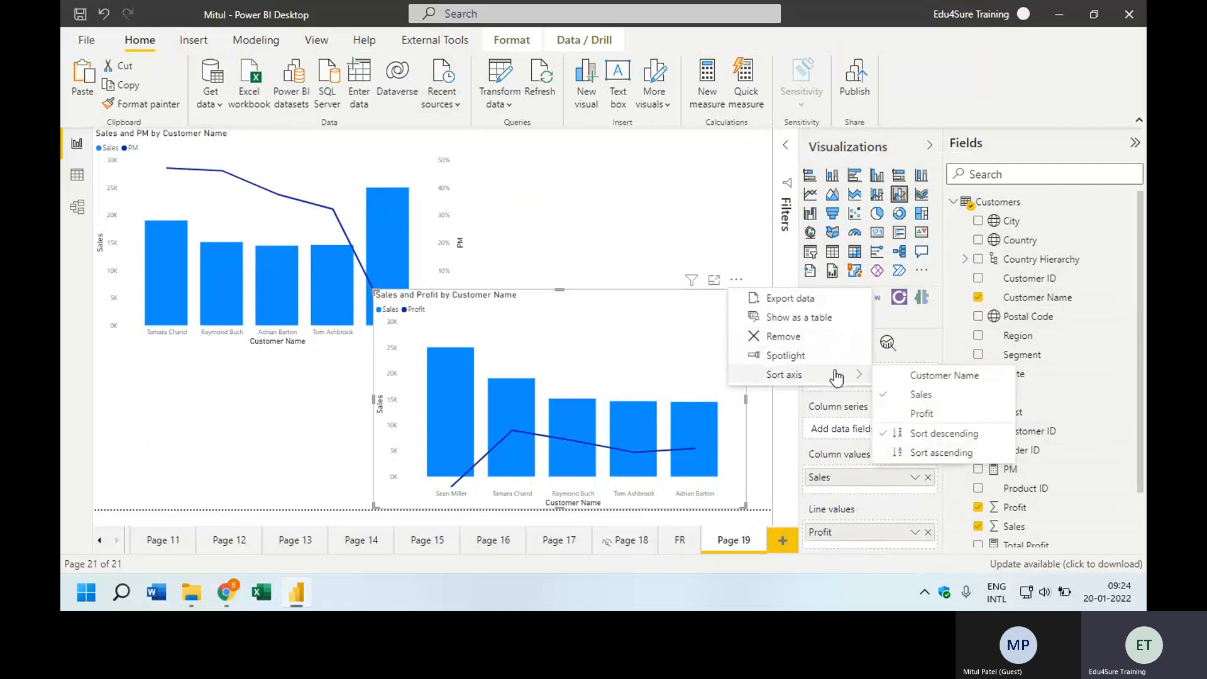
click(934, 414)
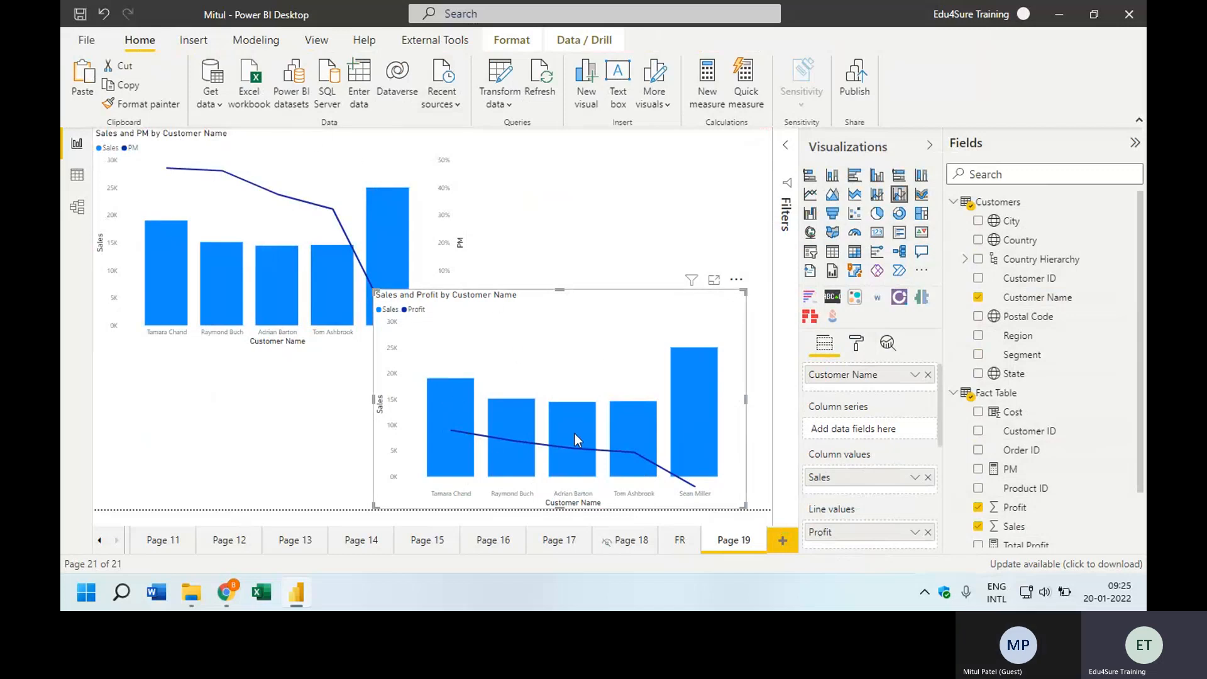
mouse_move(575, 434)
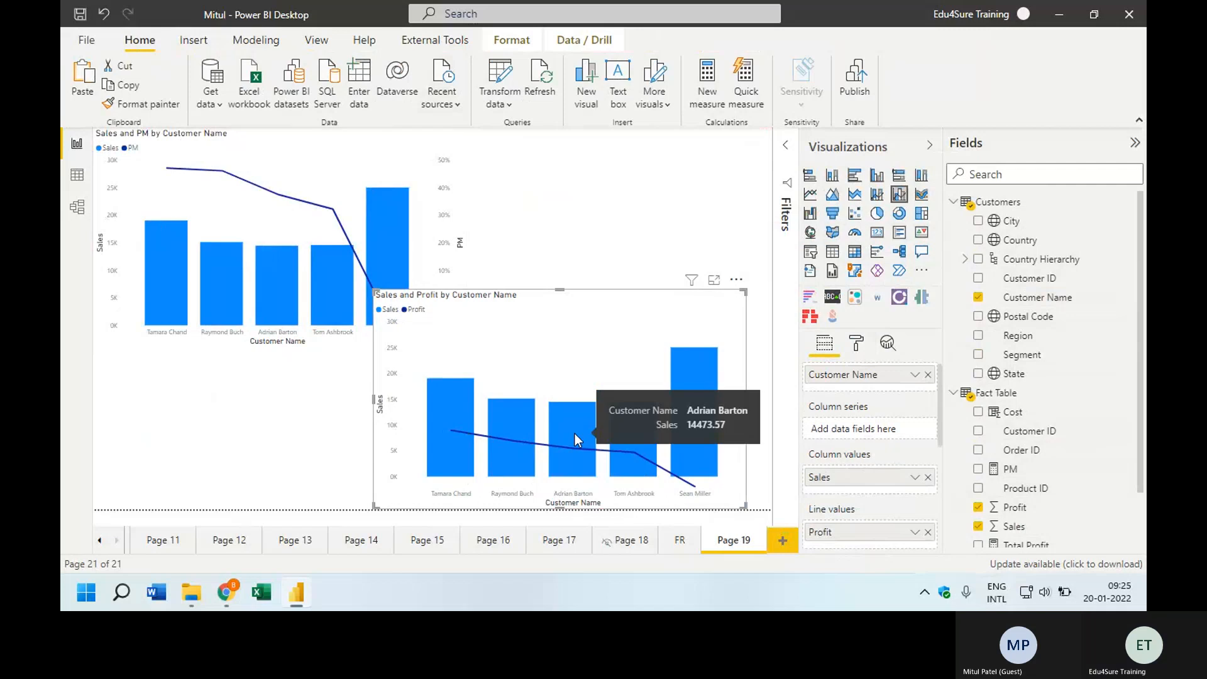
mouse_move(202, 247)
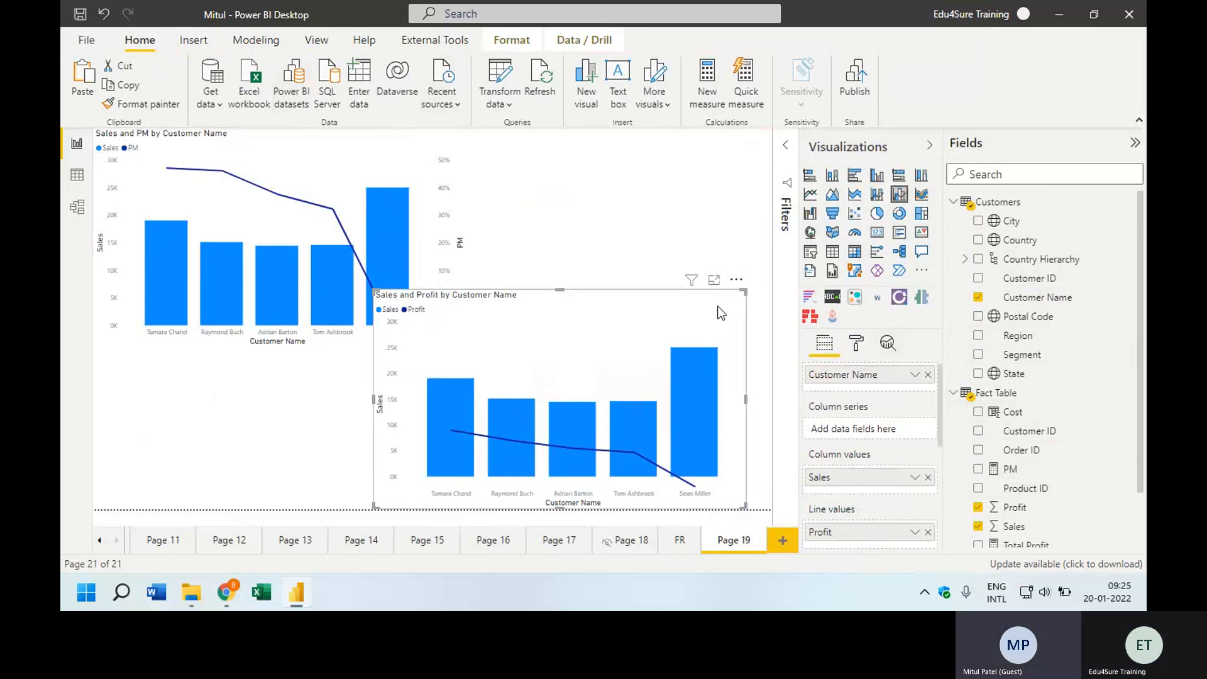
- Shrink the Sales and Profit chart into the page's lower-right corner so it clears the Sales and PM chart
mouse_move(738, 301)
mouse_down()
mouse_move(722, 330)
mouse_move(726, 276)
mouse_move(758, 288)
mouse_up()
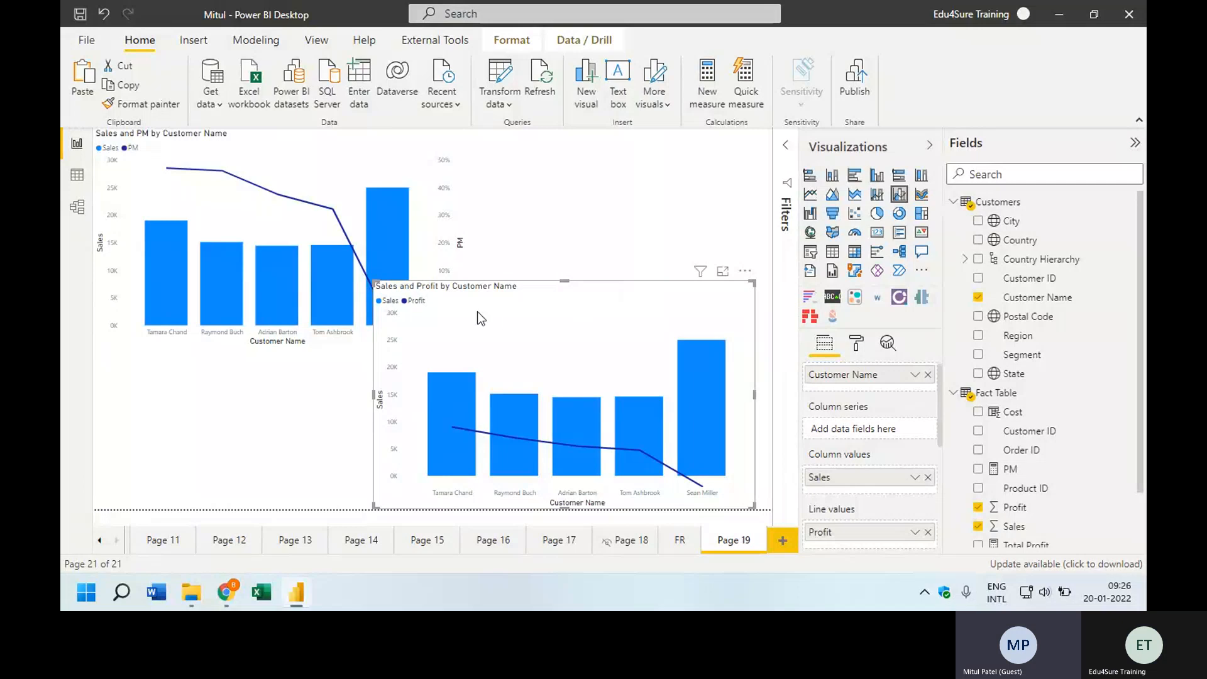
drag(376, 283, 432, 355)
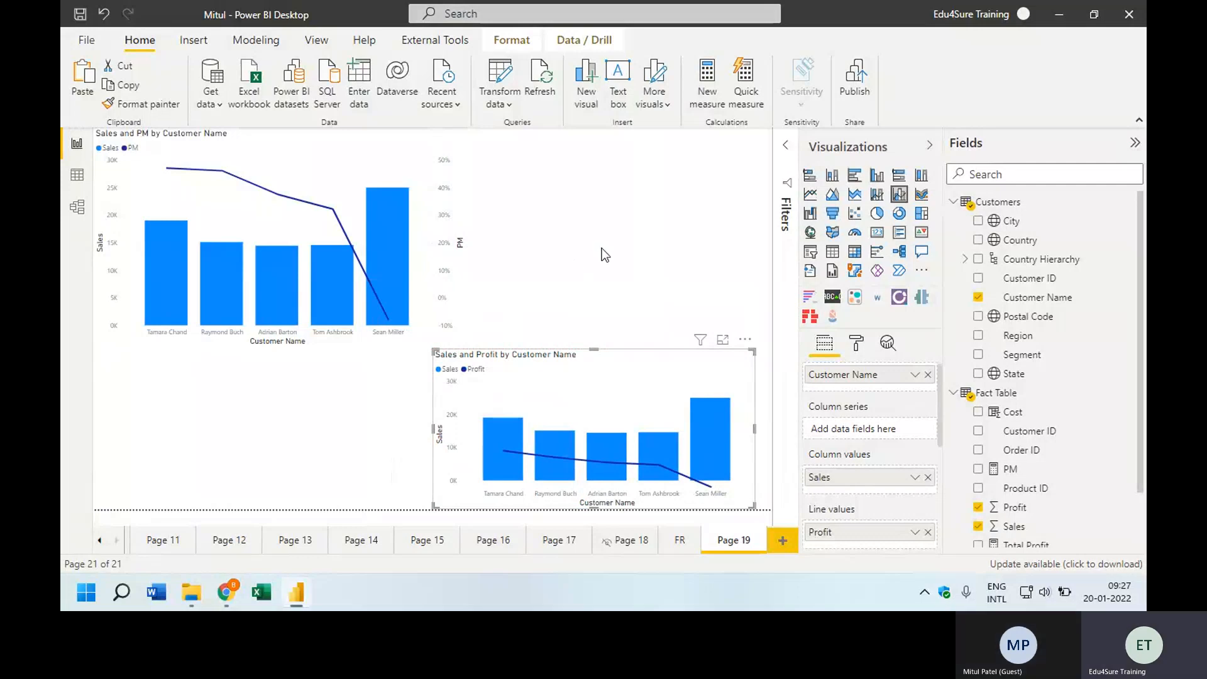
click(603, 254)
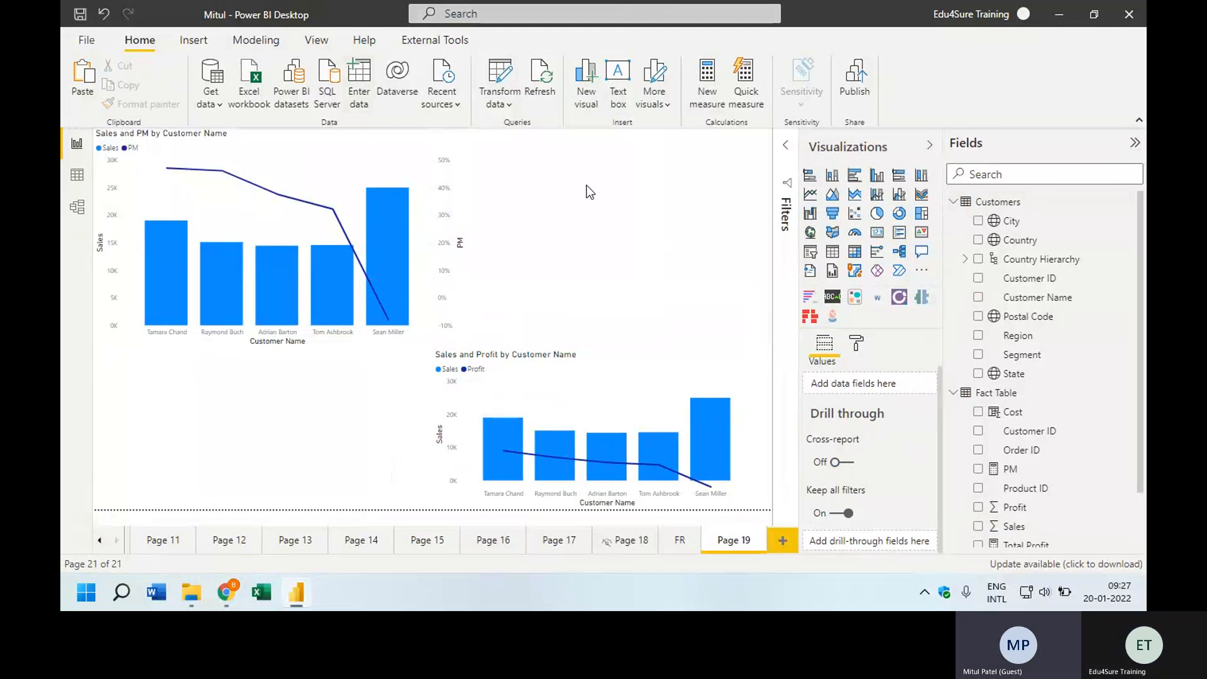
- Save the report and close Power BI Desktop
click(86, 40)
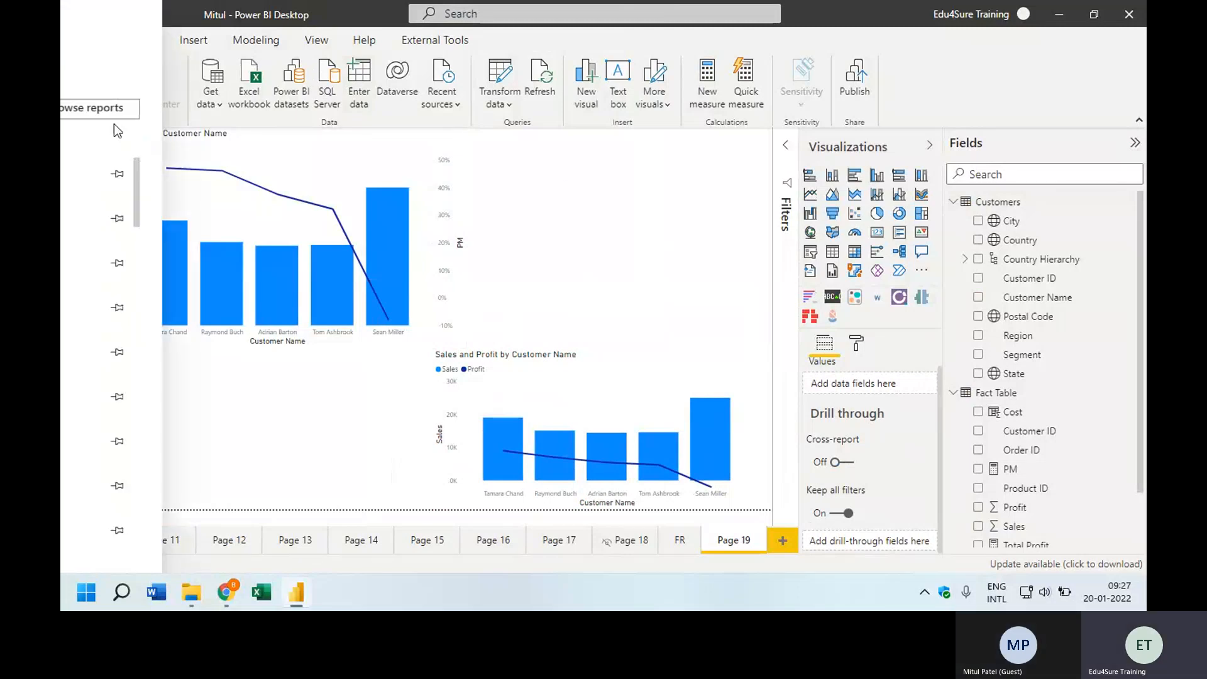
click(110, 118)
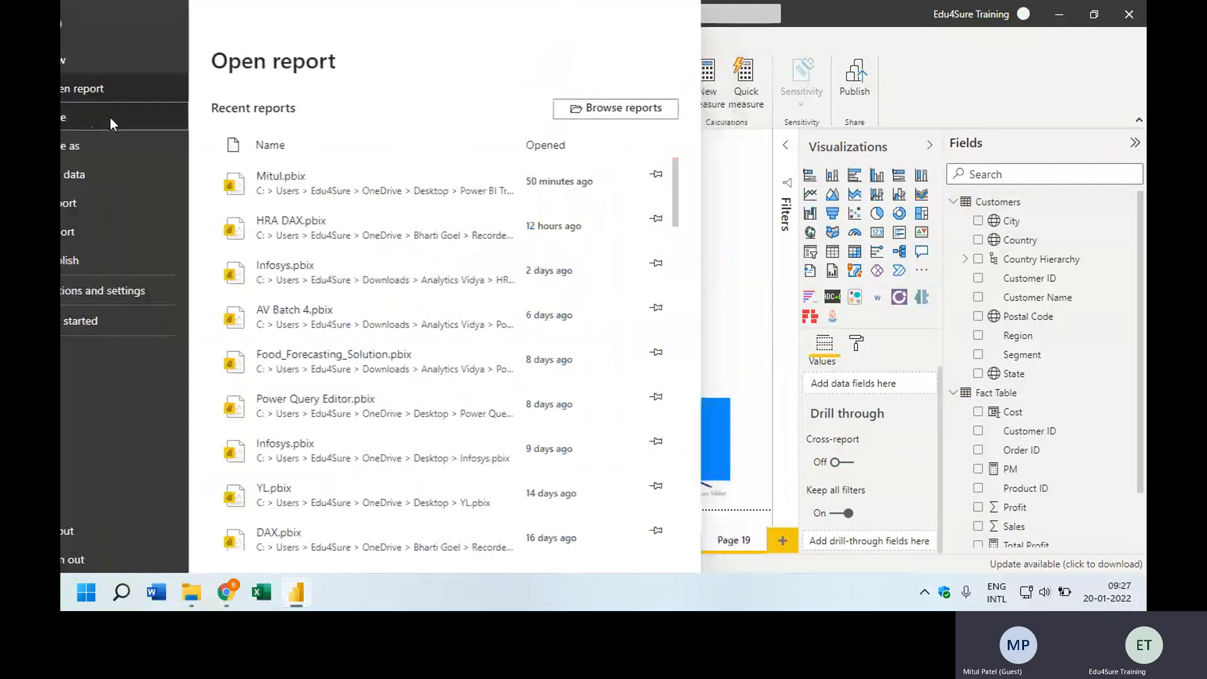
click(1130, 15)
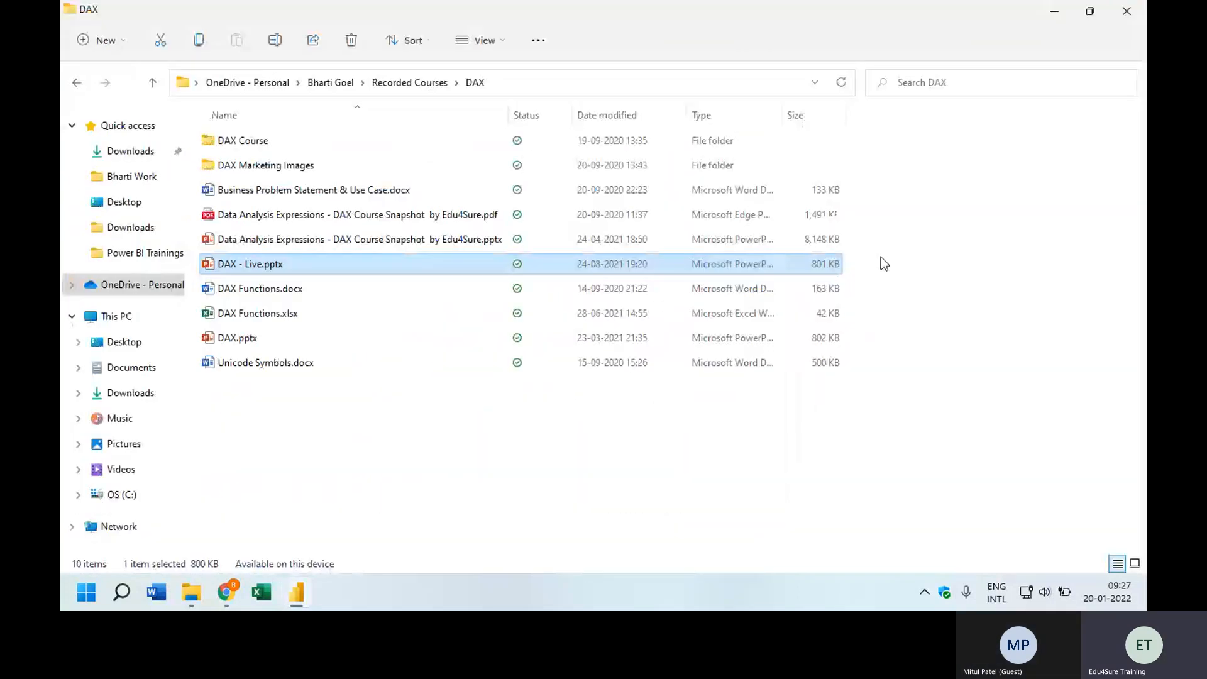